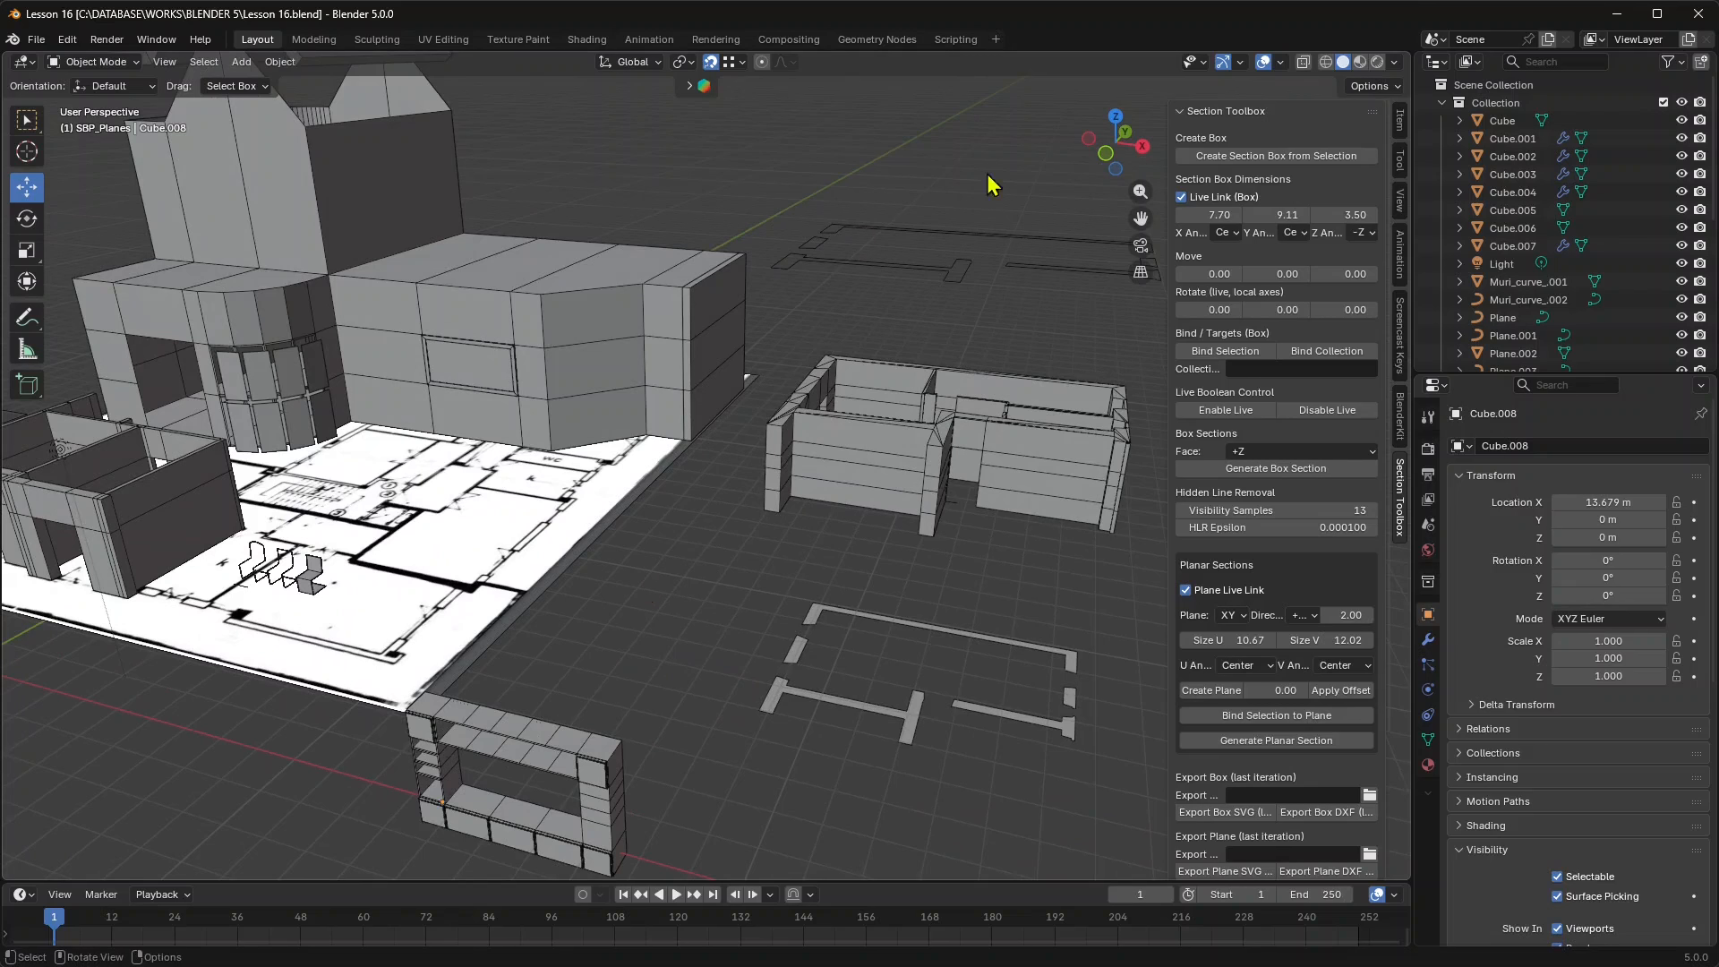
Examine the building model, floor plan and section drawings from several angles.
scroll(682, 515, "up", 6)
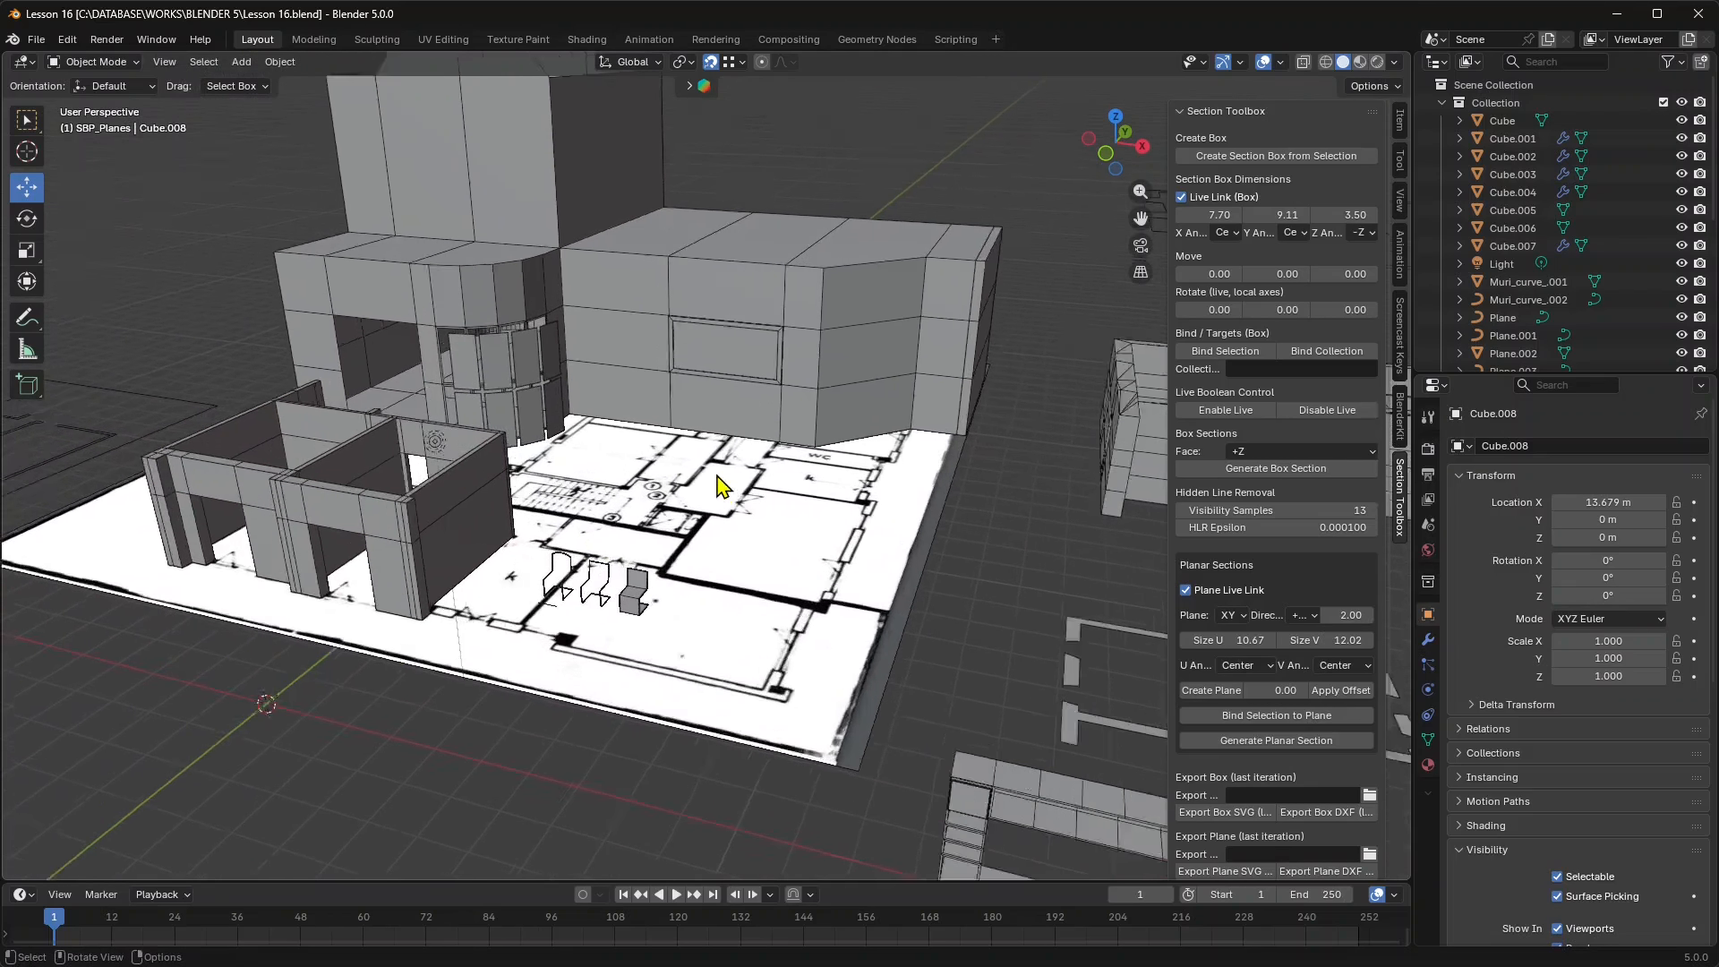
middle_click_drag(526, 533, 566, 595, "shift")
scroll(761, 394, "up", 3)
scroll(620, 429, "down", 1)
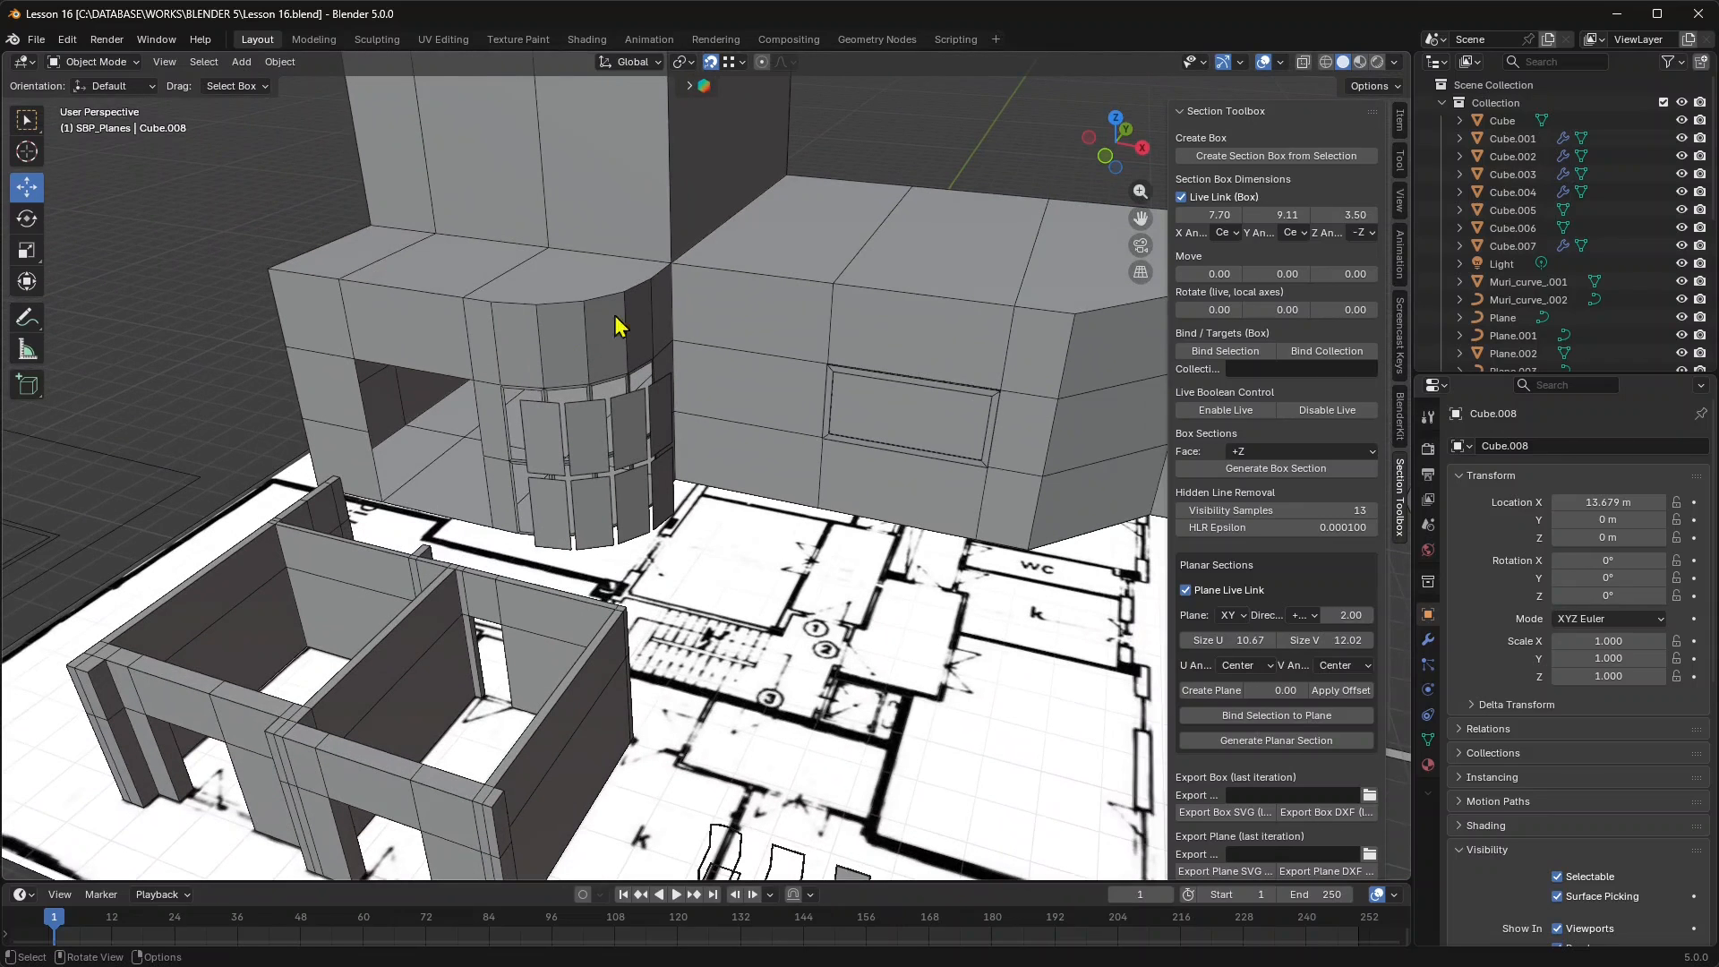
scroll(312, 459, "down", 5)
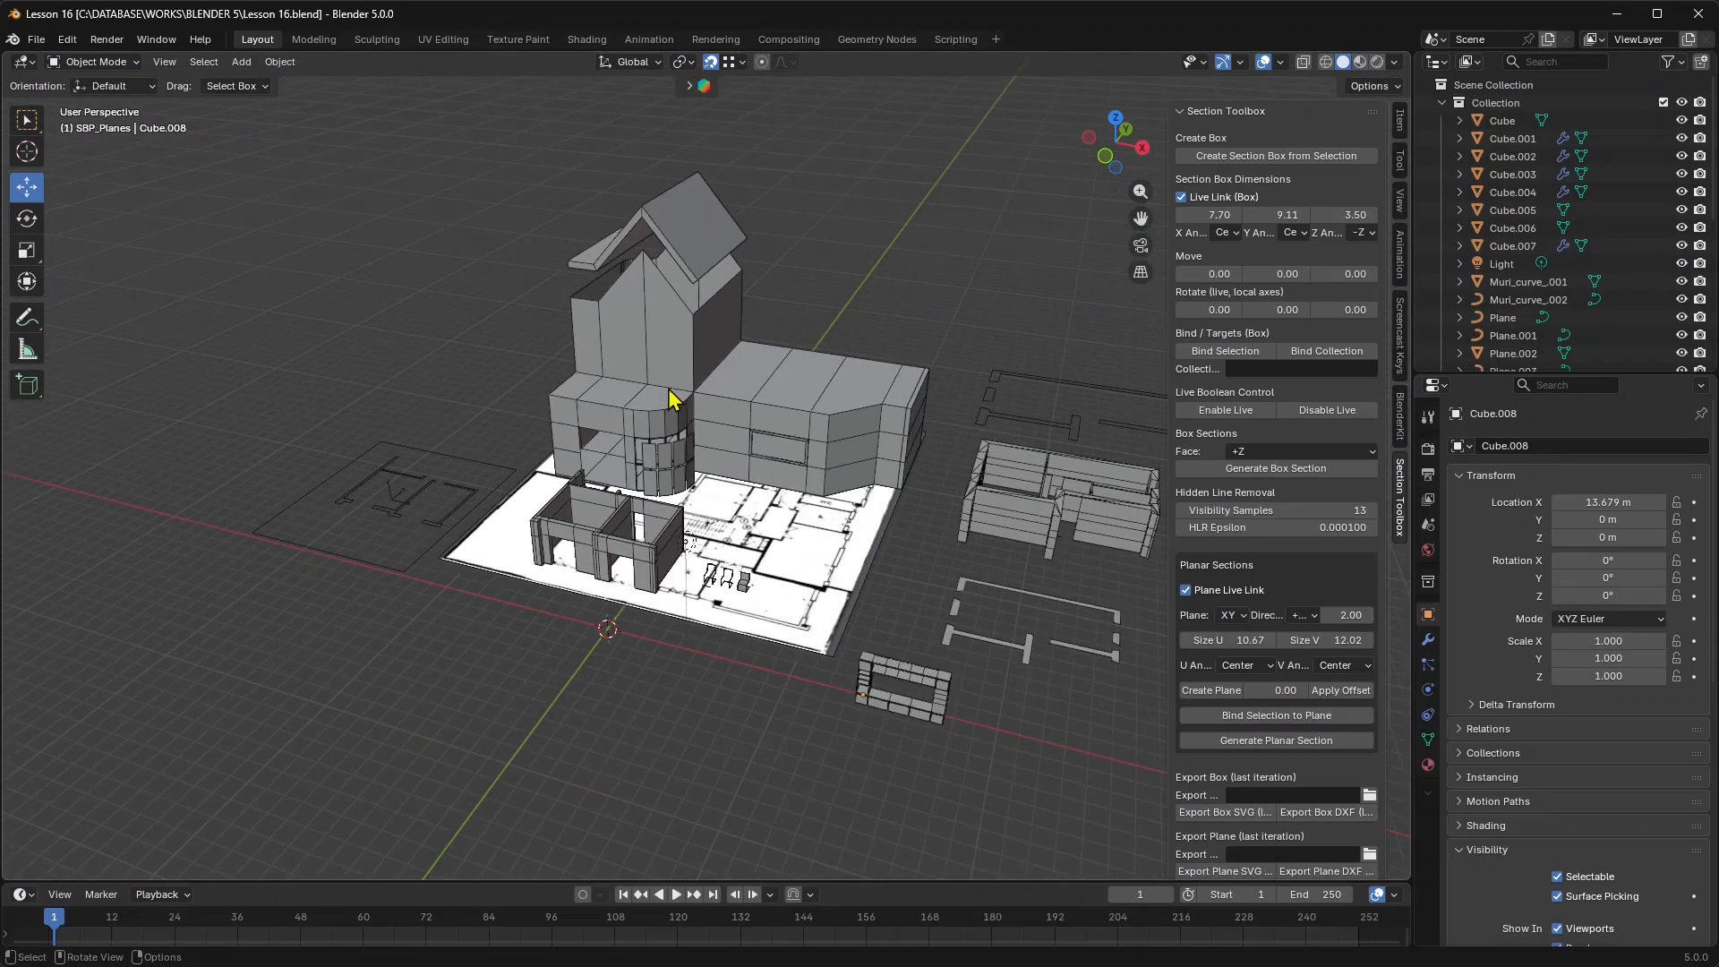
middle_click_drag(671, 400, 587, 392)
scroll(814, 448, "up", 3)
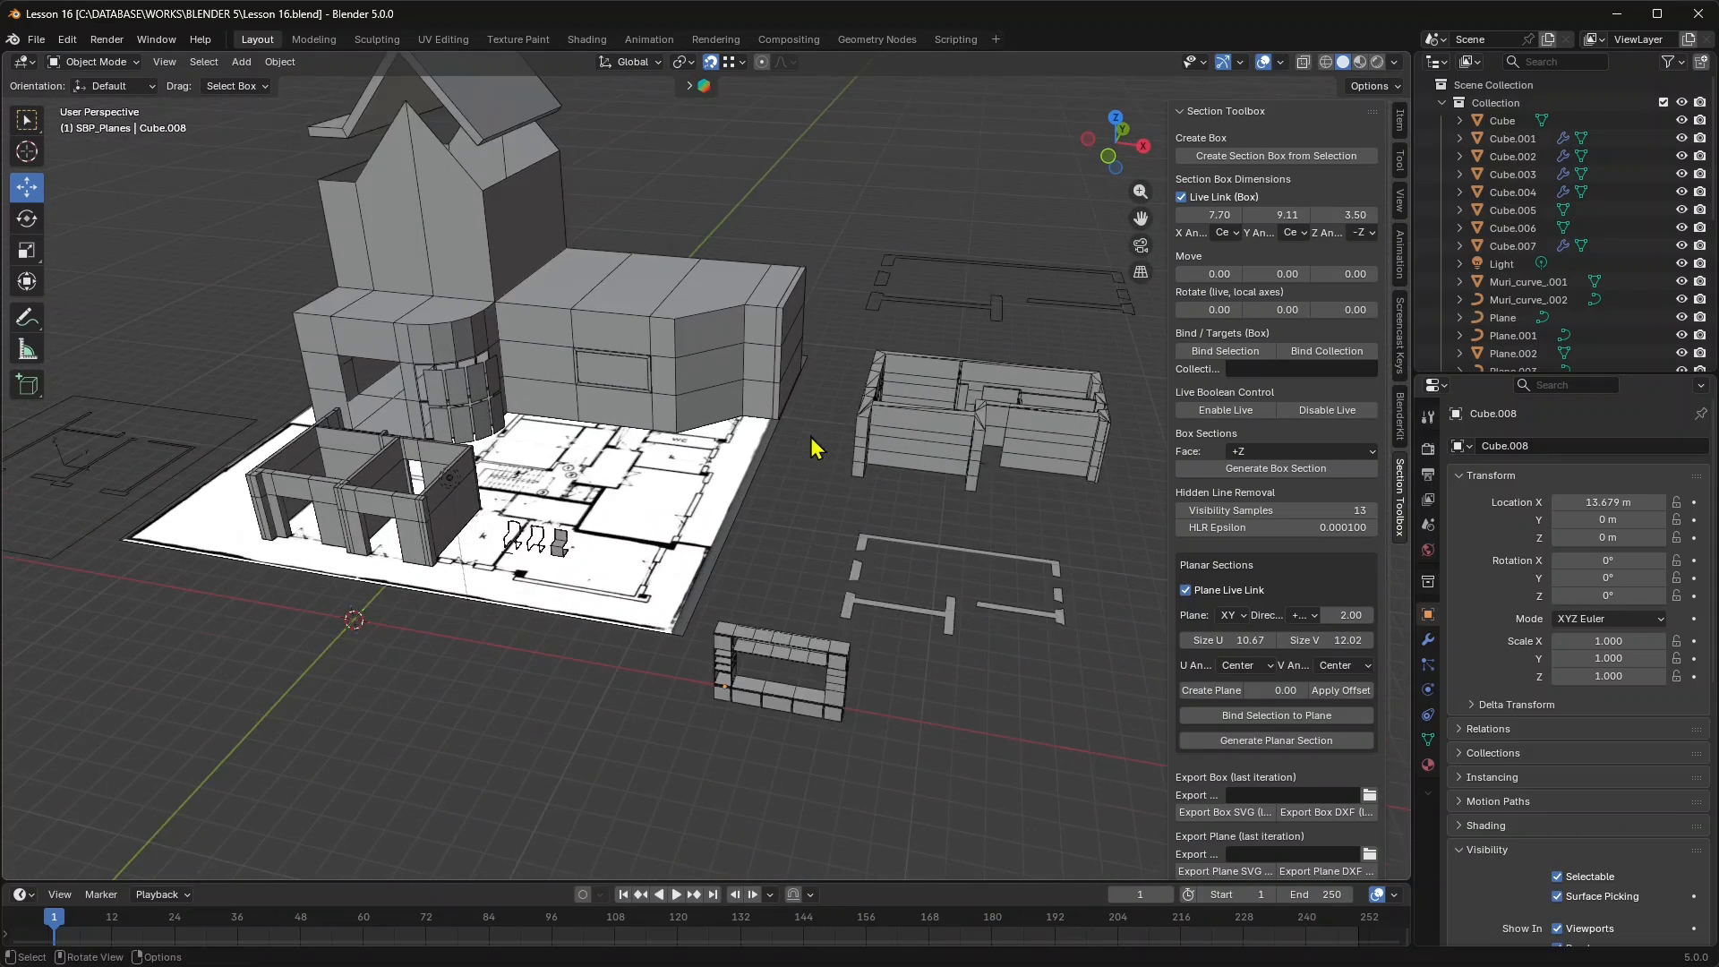
middle_click_drag(791, 502, 687, 488, "shift")
scroll(683, 510, "down", 3)
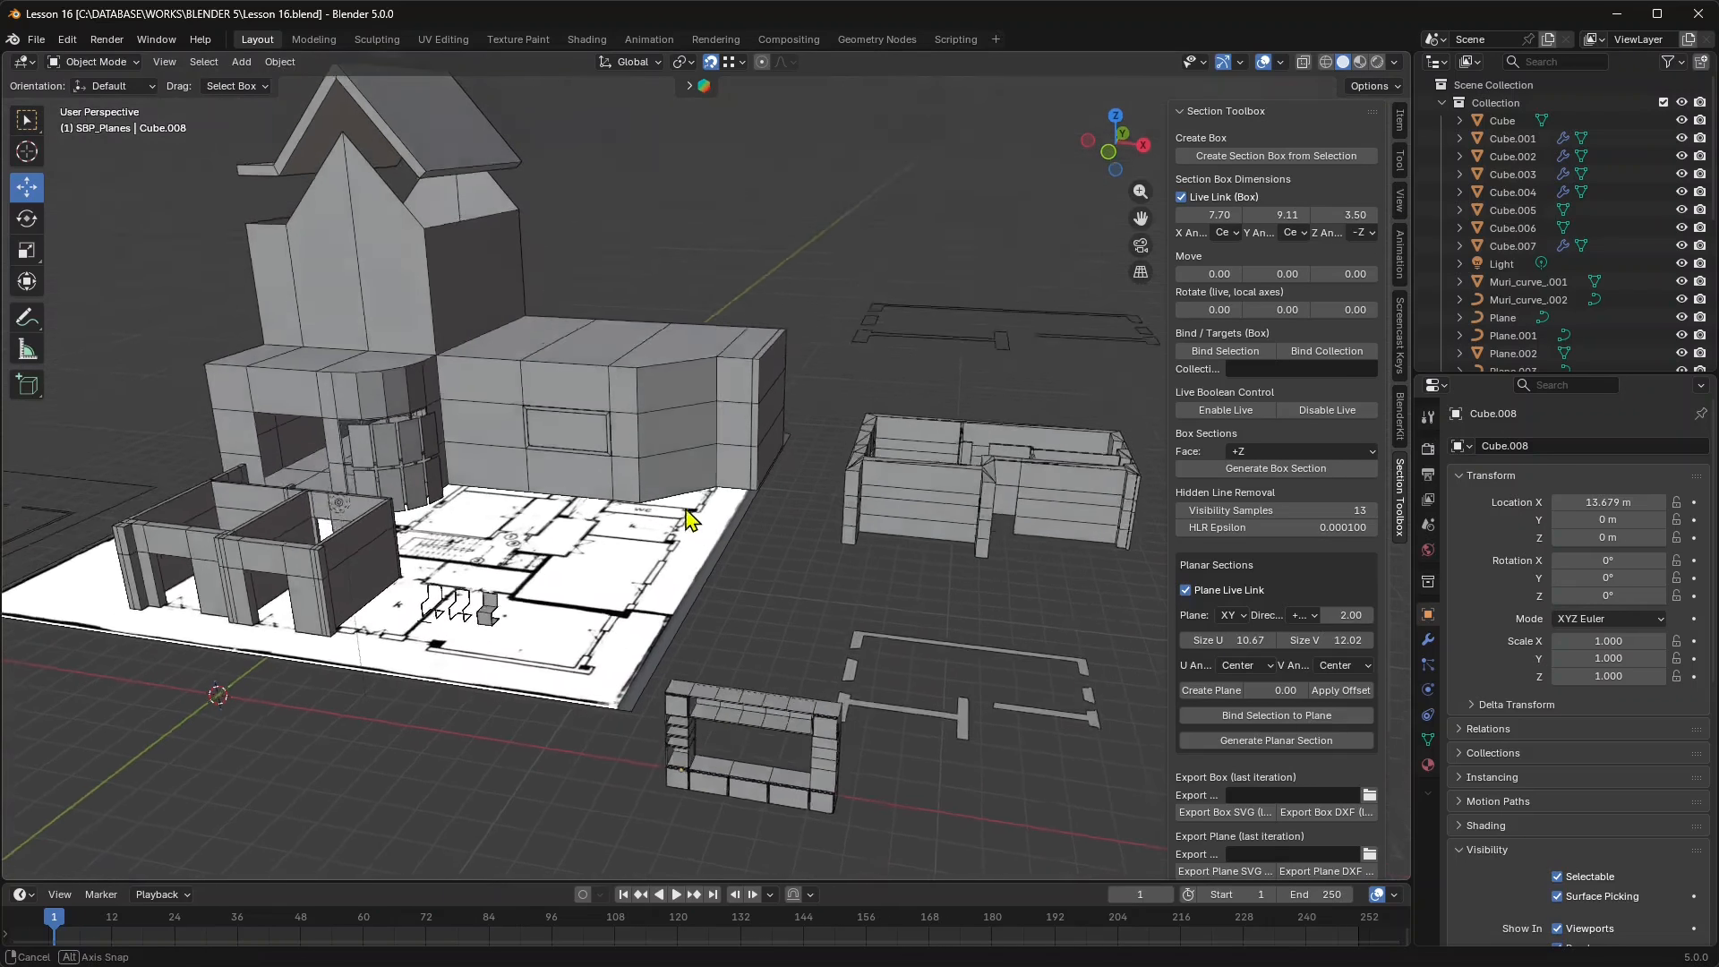
Add a 2 m cube mesh at the world origin in front of the building.
middle_click_drag(334, 672, 641, 511)
scroll(720, 548, "up", 4)
scroll(641, 588, "up", 3)
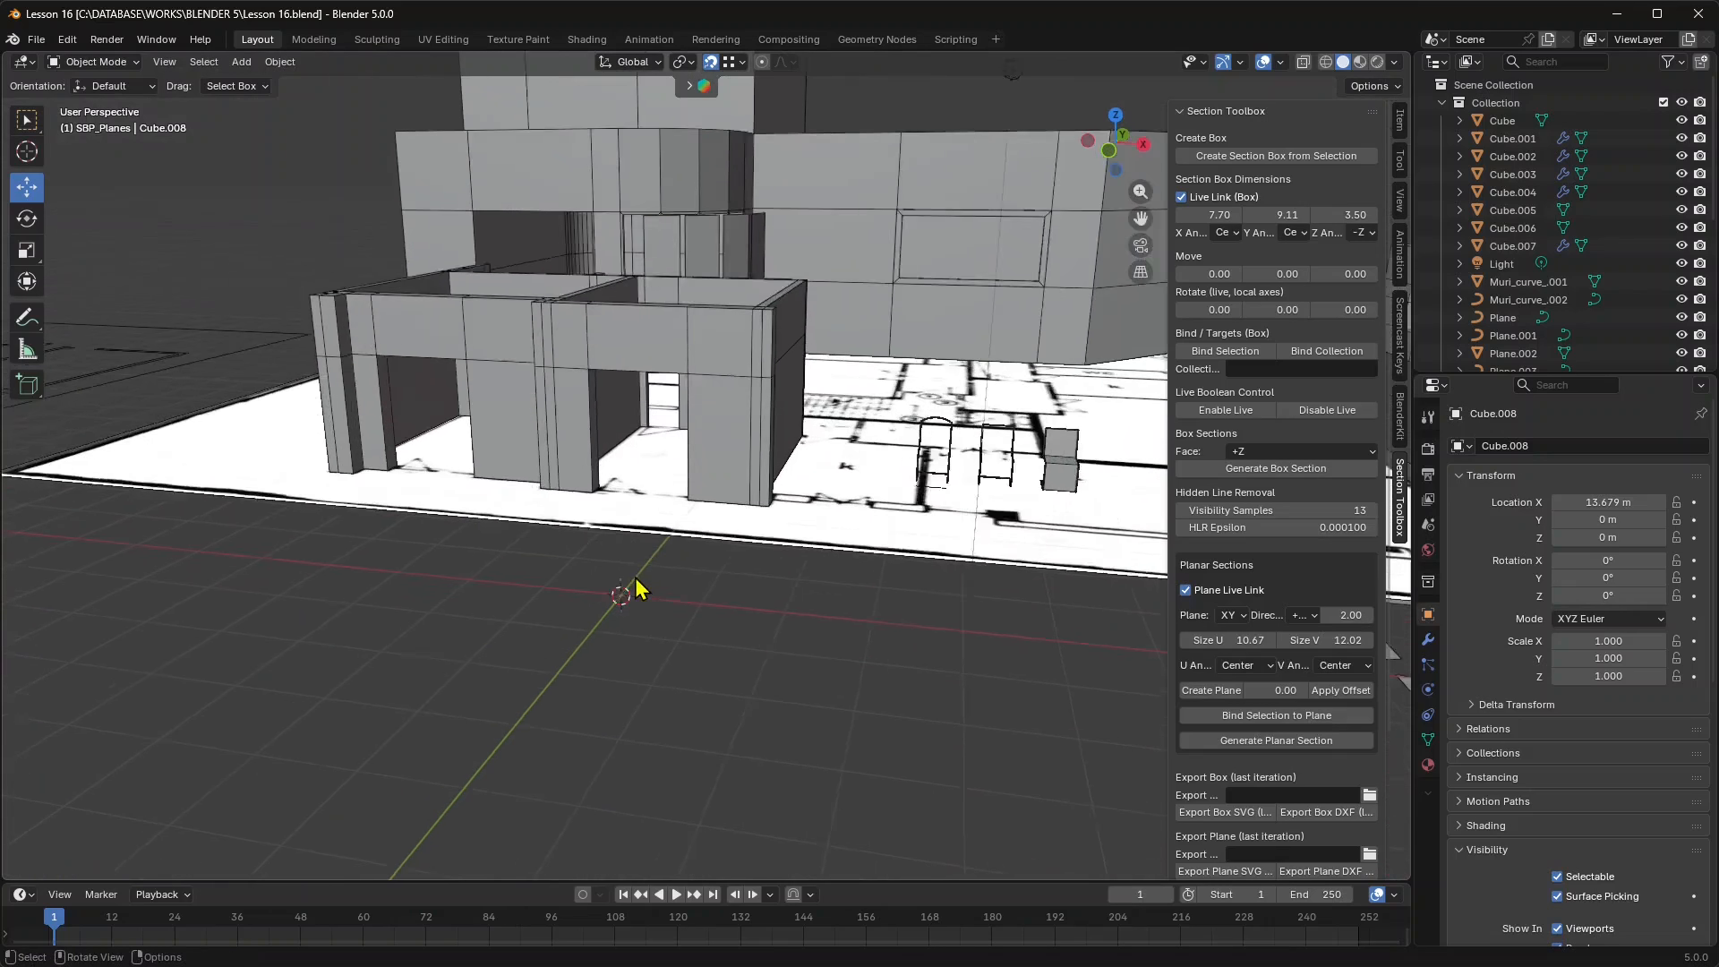
middle_click_drag(645, 603, 603, 479)
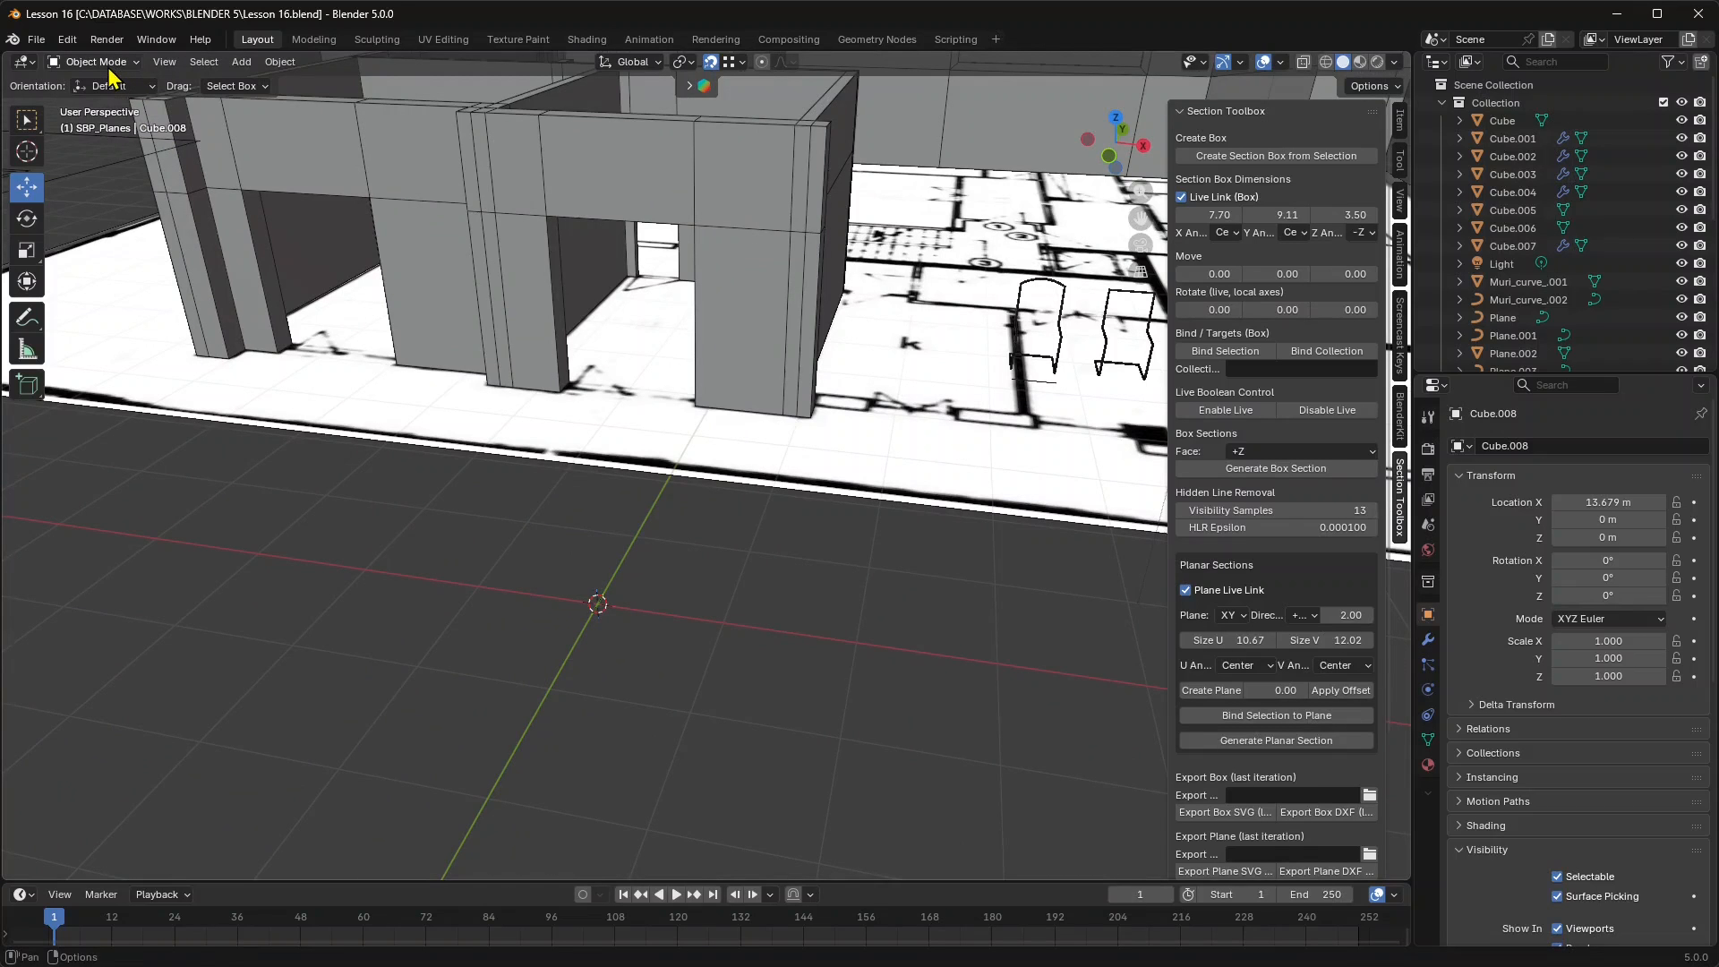
left_click(240, 62)
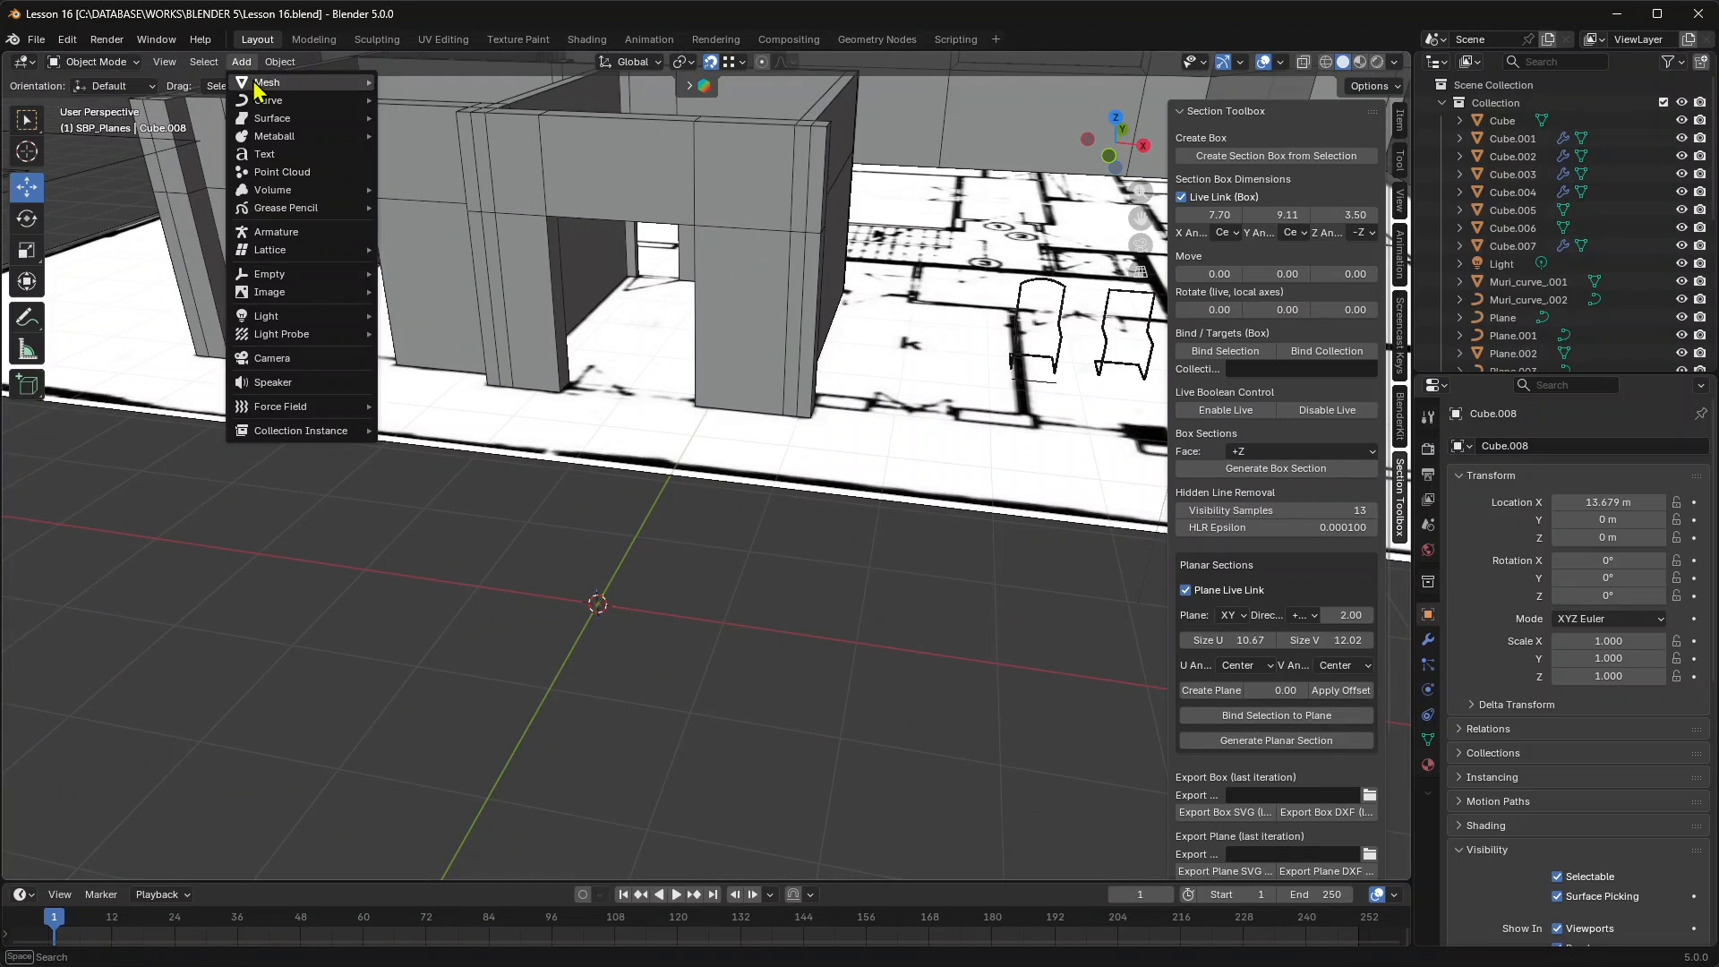
mouse_move(259, 84)
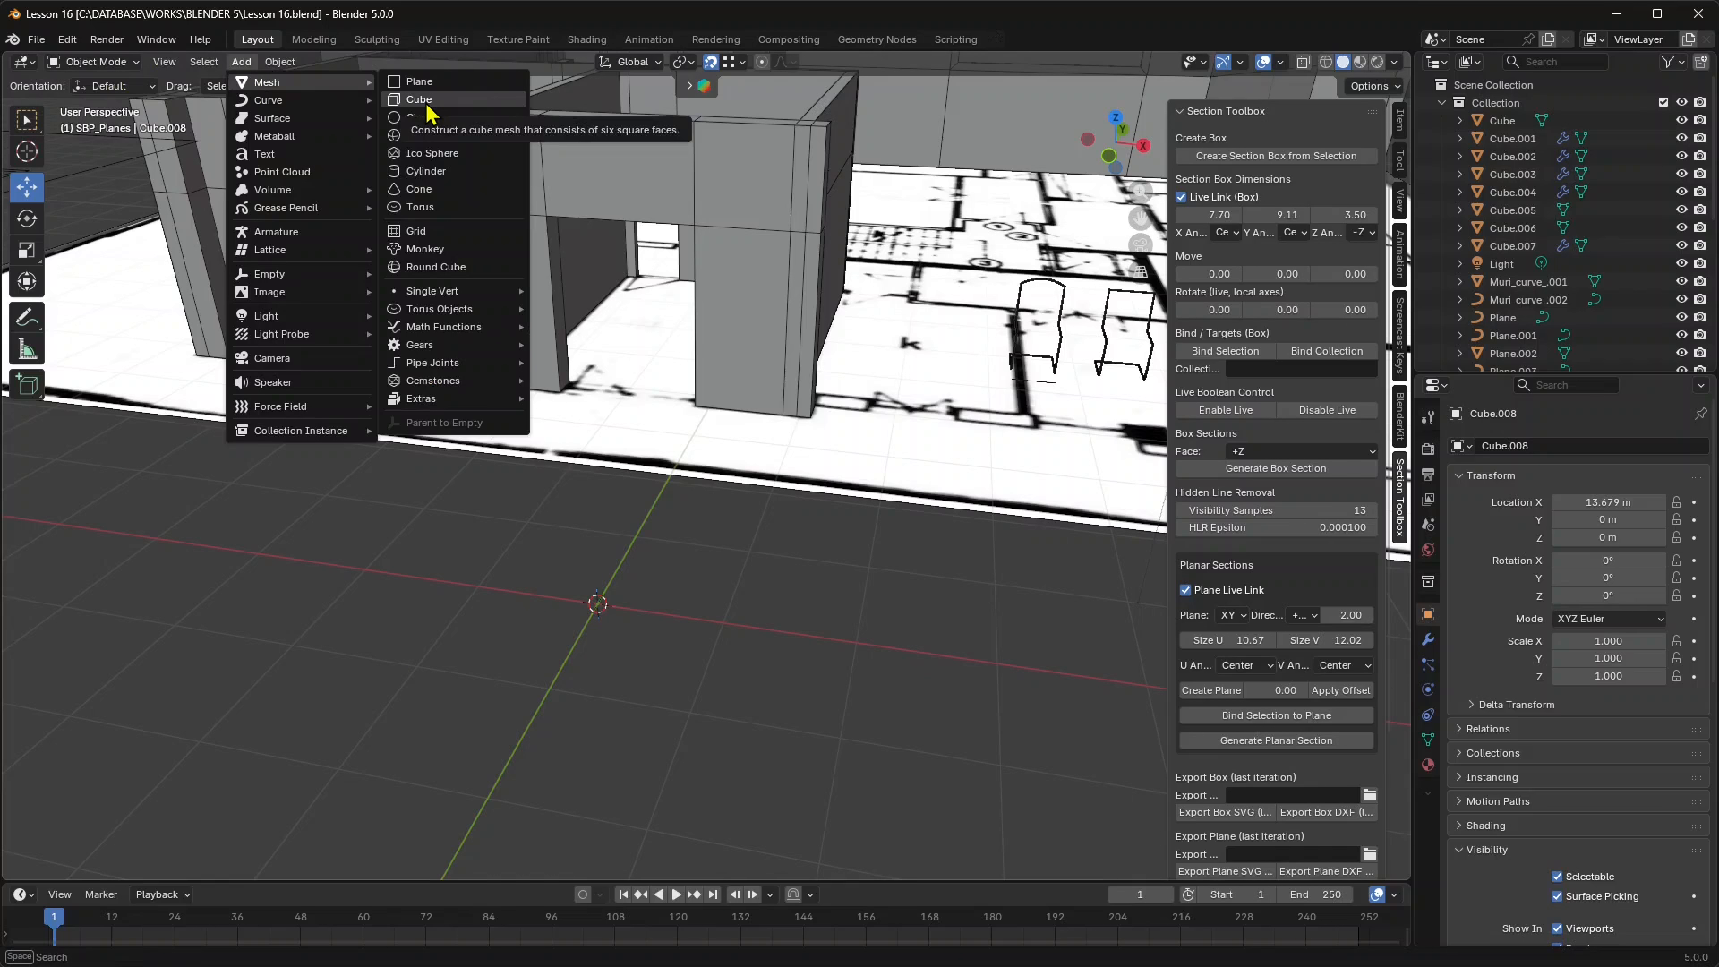
left_click(426, 100)
middle_click_drag(537, 540, 520, 584)
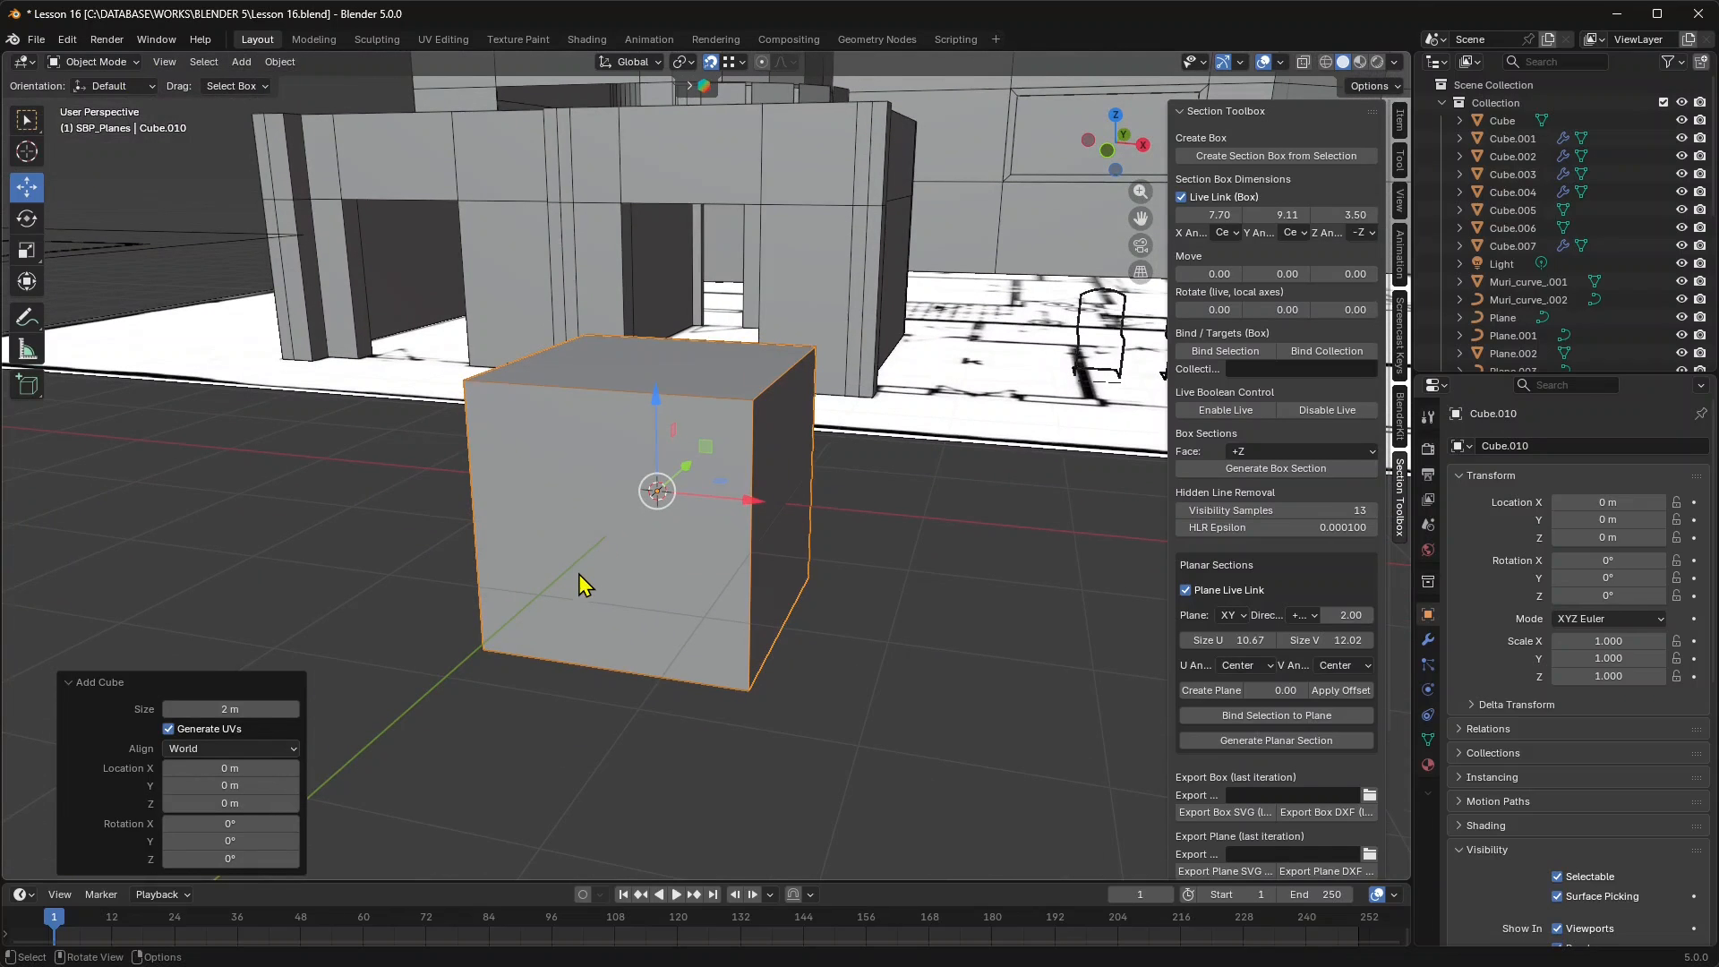
scroll(591, 580, "up", 2)
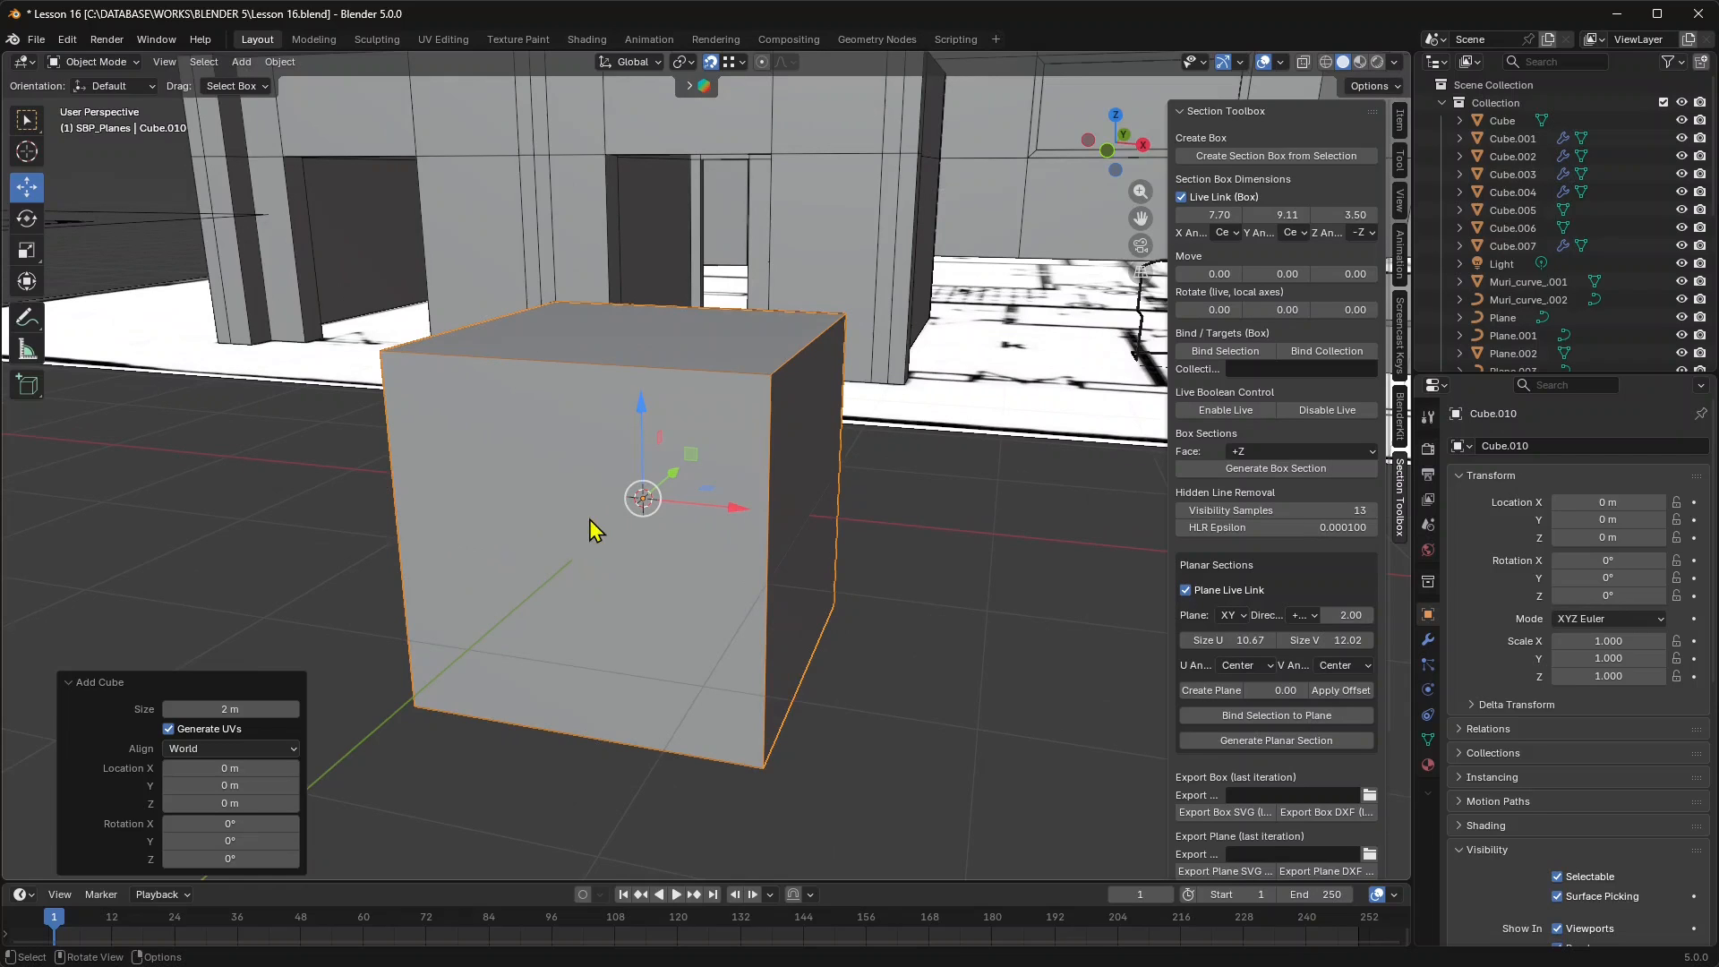
In Edit Mode, flatten the cube by moving its top face down about 1.52 m and its bottom face up about 0.34 m.
left_click(95, 62)
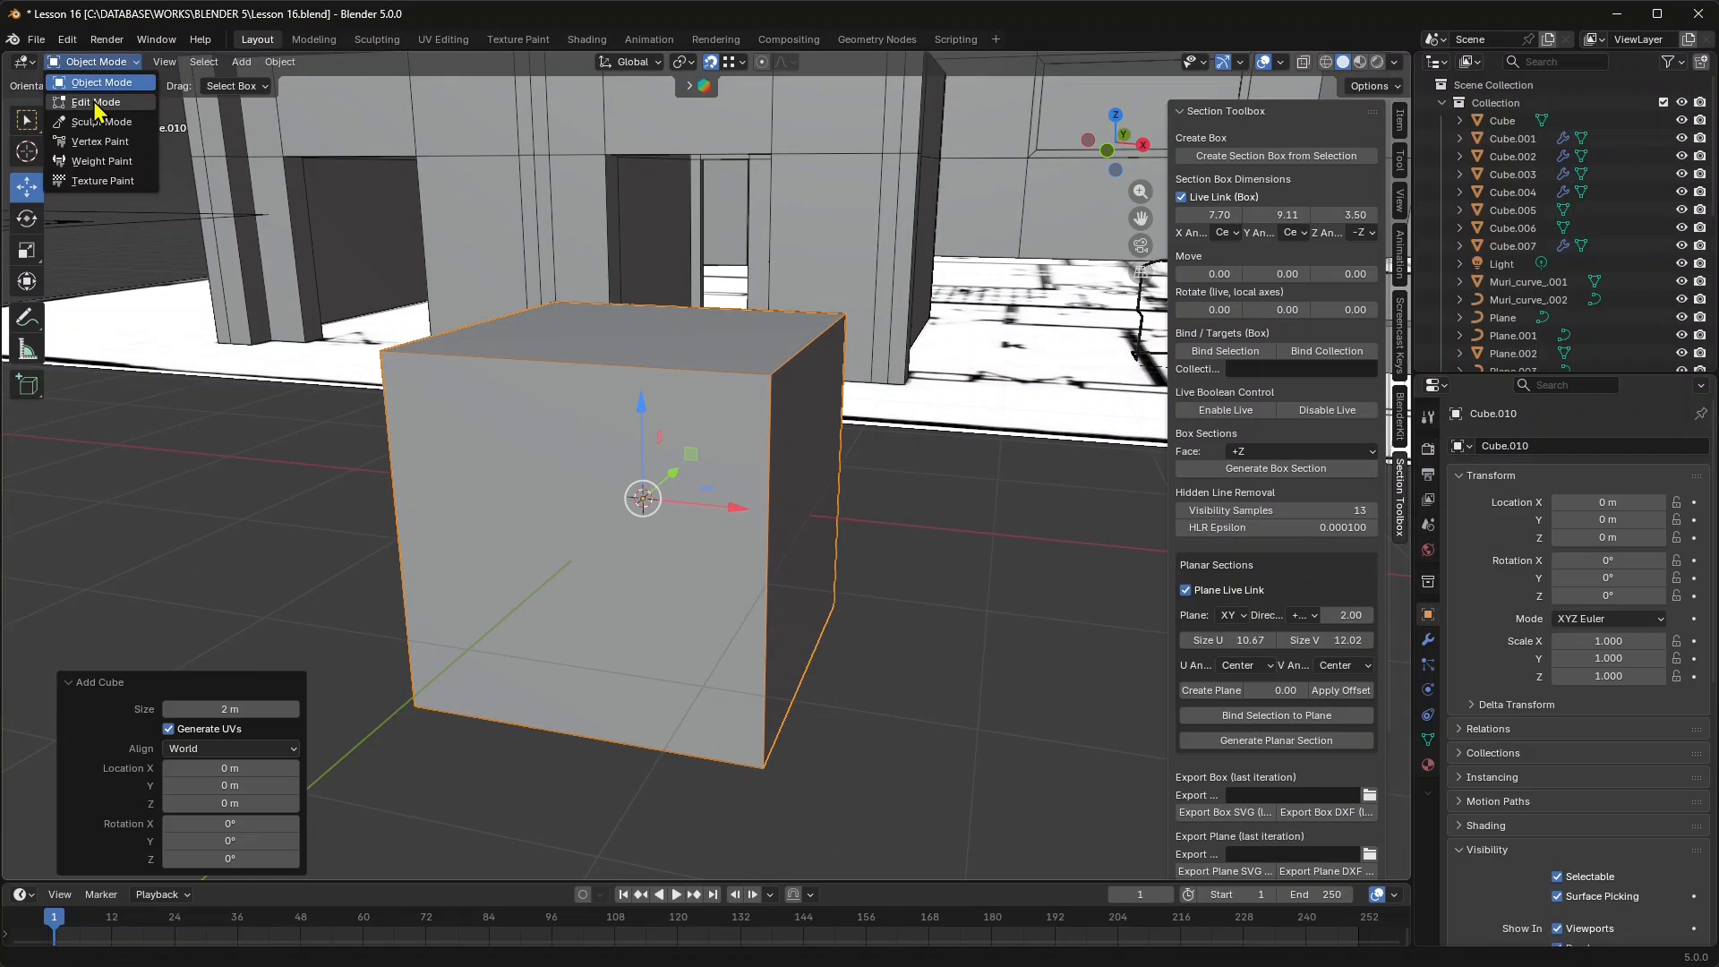
left_click(95, 101)
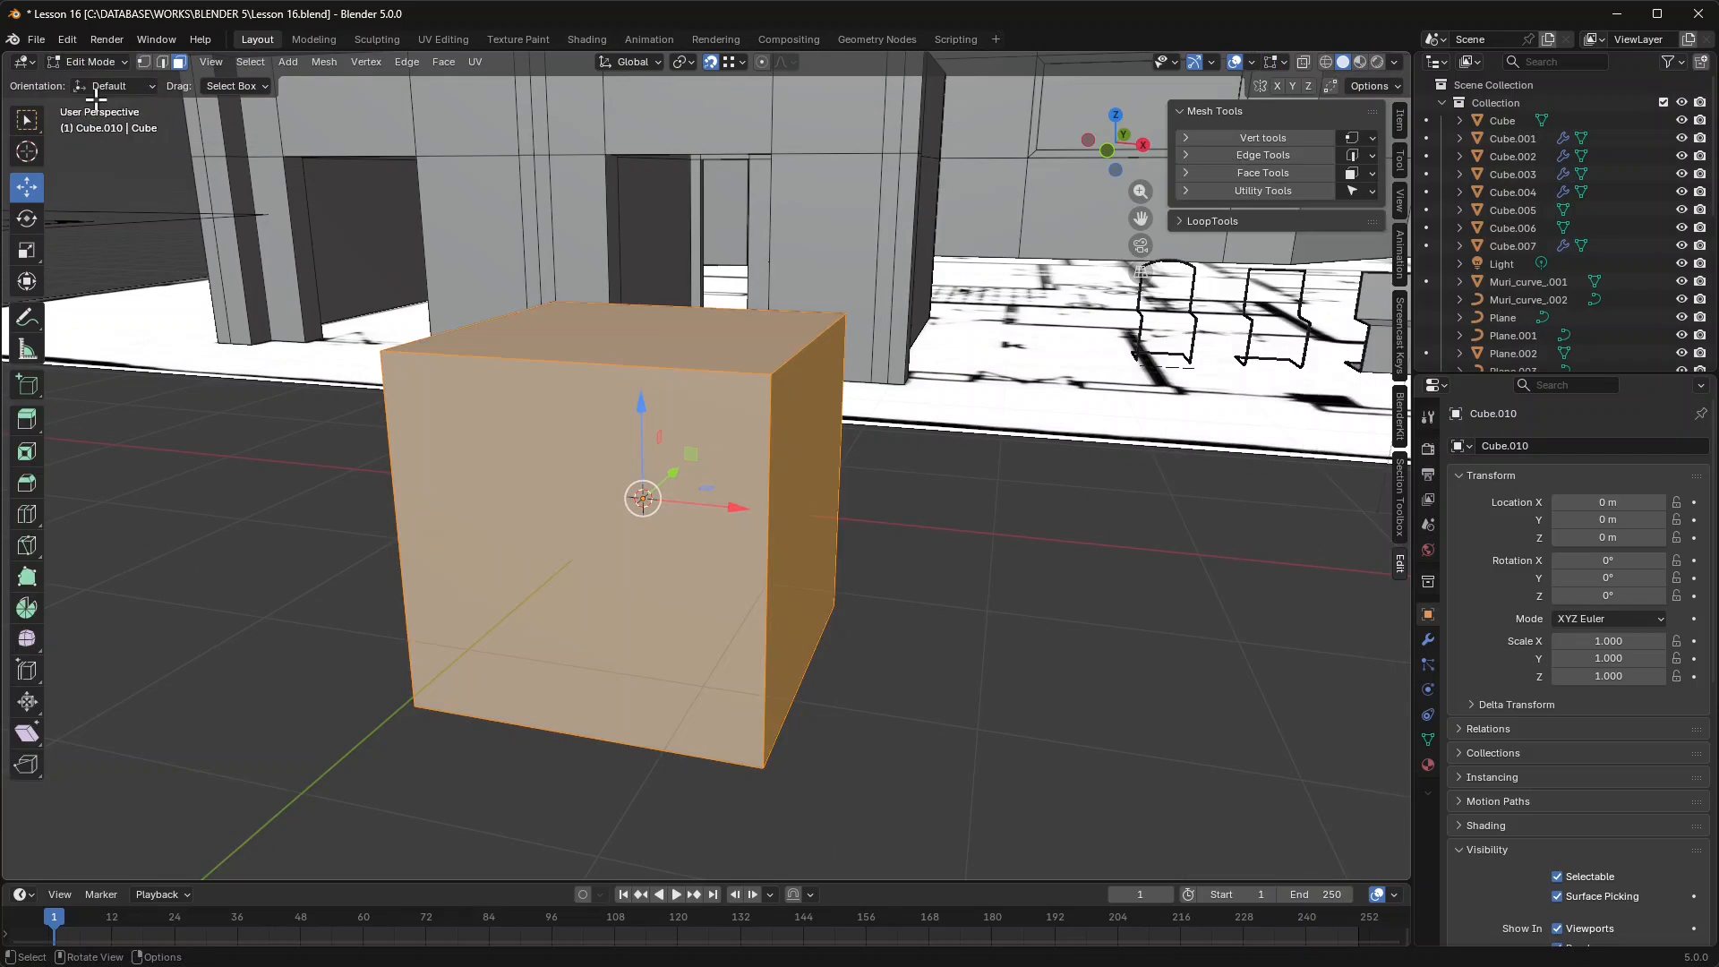
left_click(557, 349)
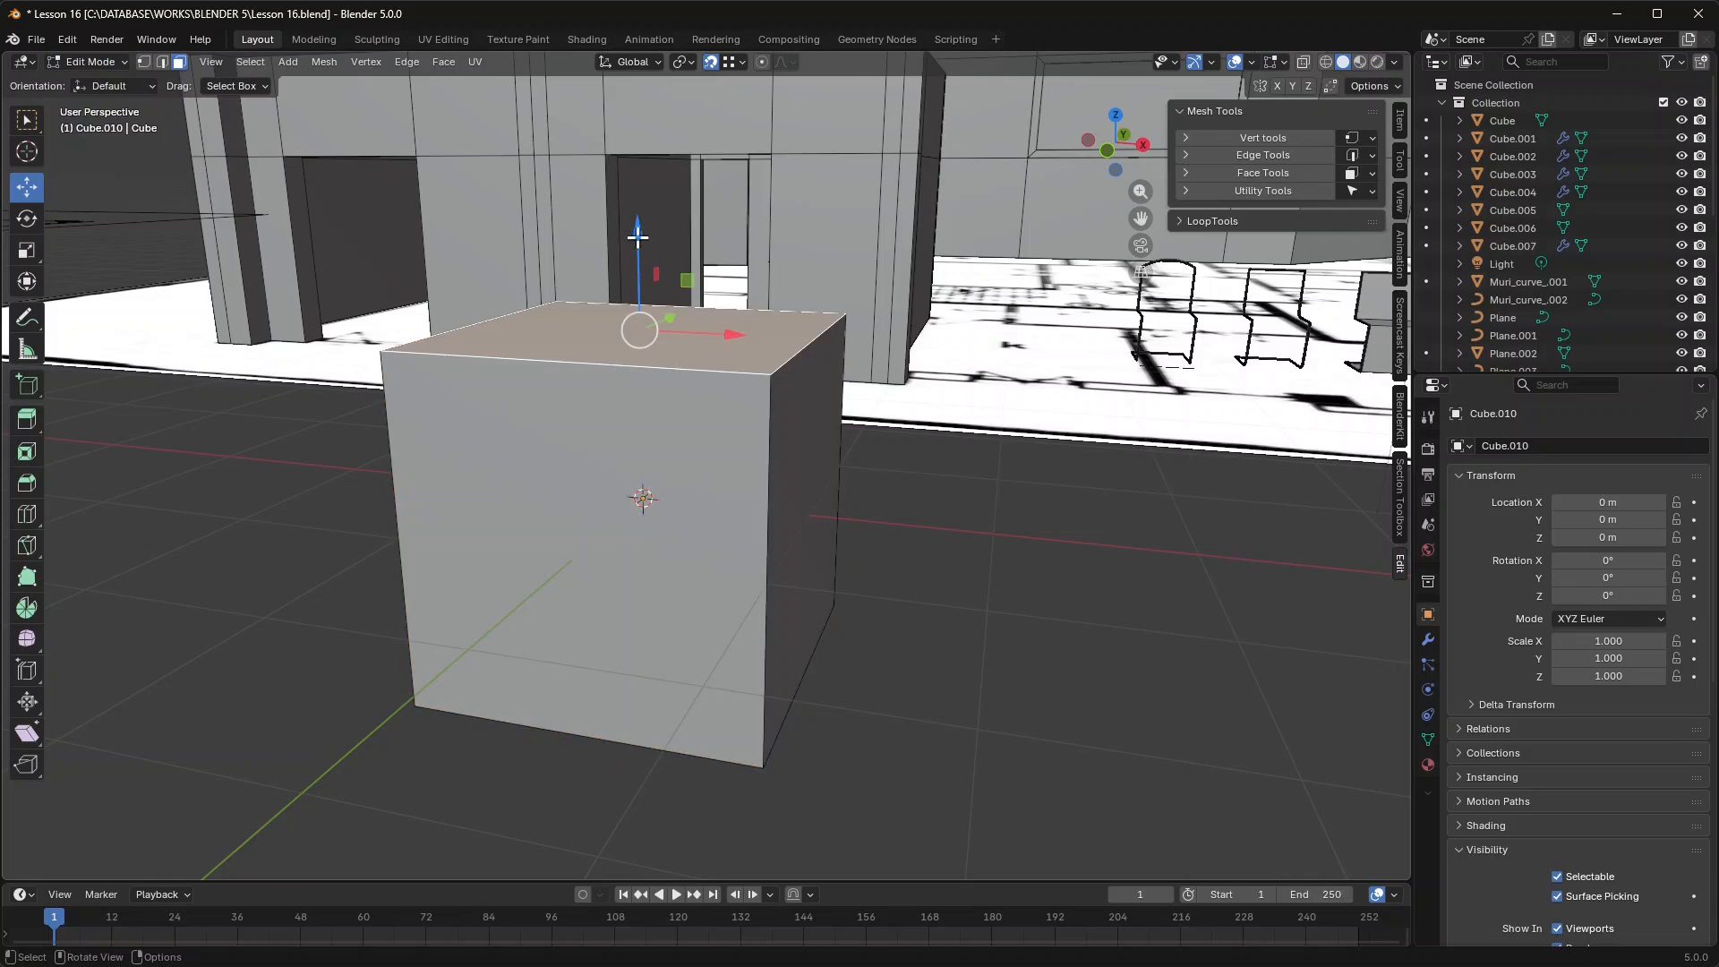
left_click_drag(637, 236, 616, 501)
middle_click_drag(626, 591, 670, 387)
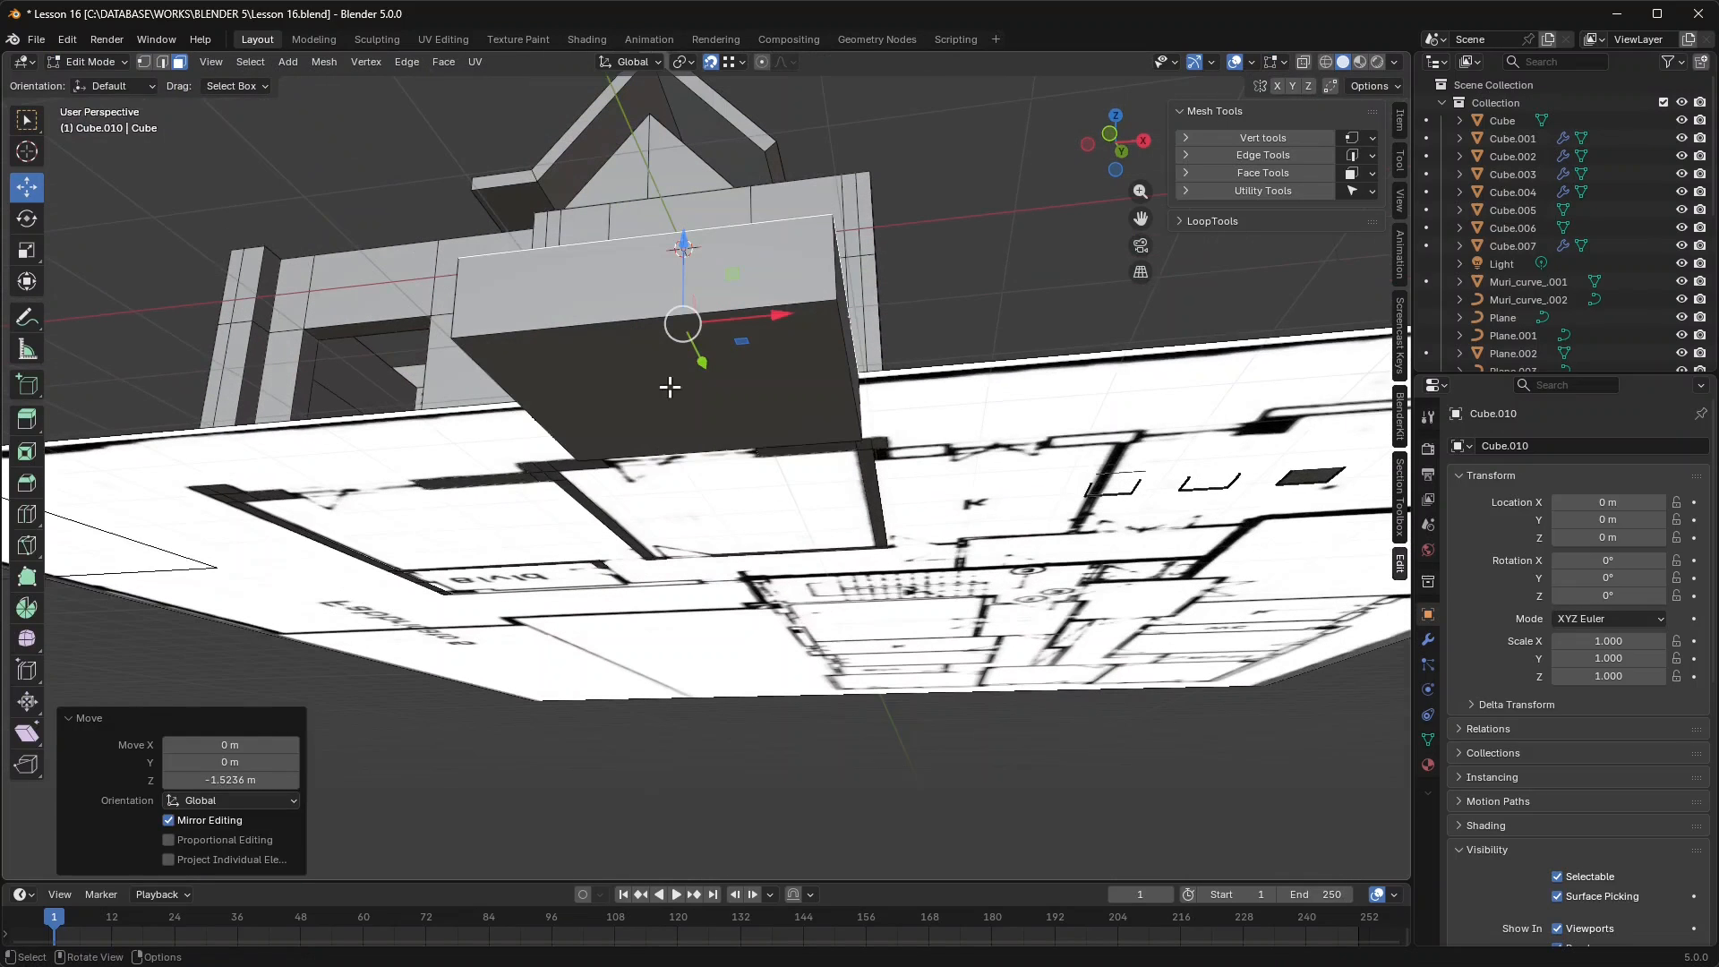
left_click(666, 367)
left_click_drag(682, 306, 711, 255)
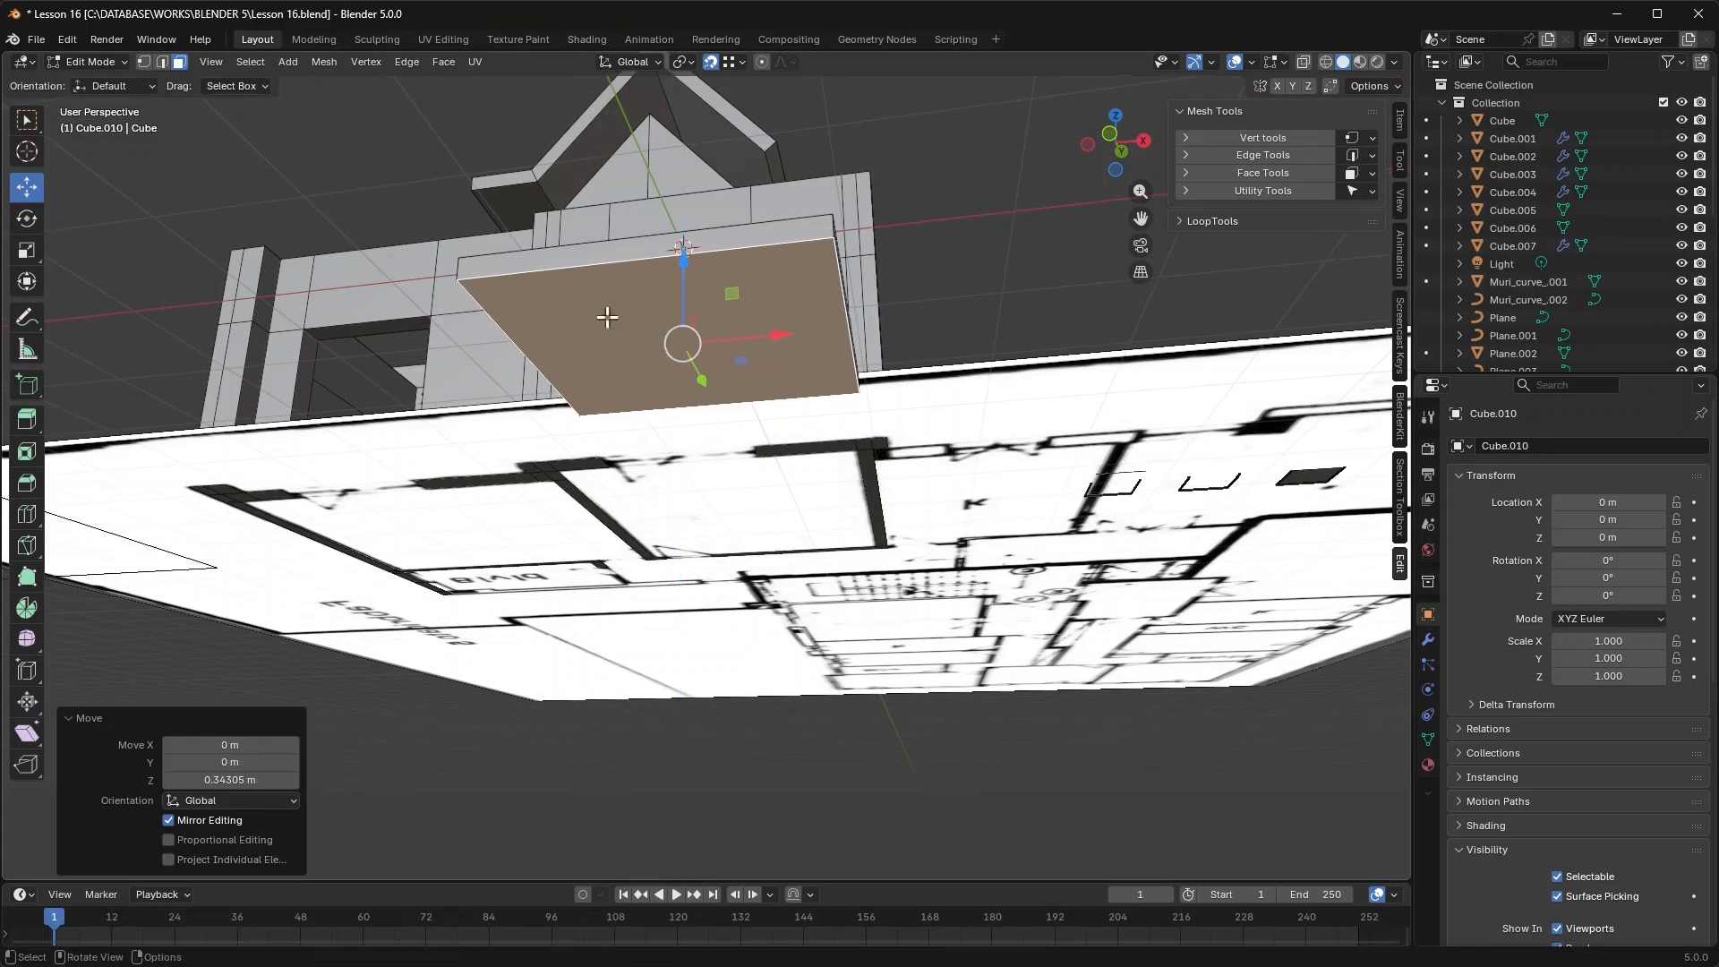
middle_click_drag(606, 319, 564, 487)
middle_click_drag(574, 569, 330, 235)
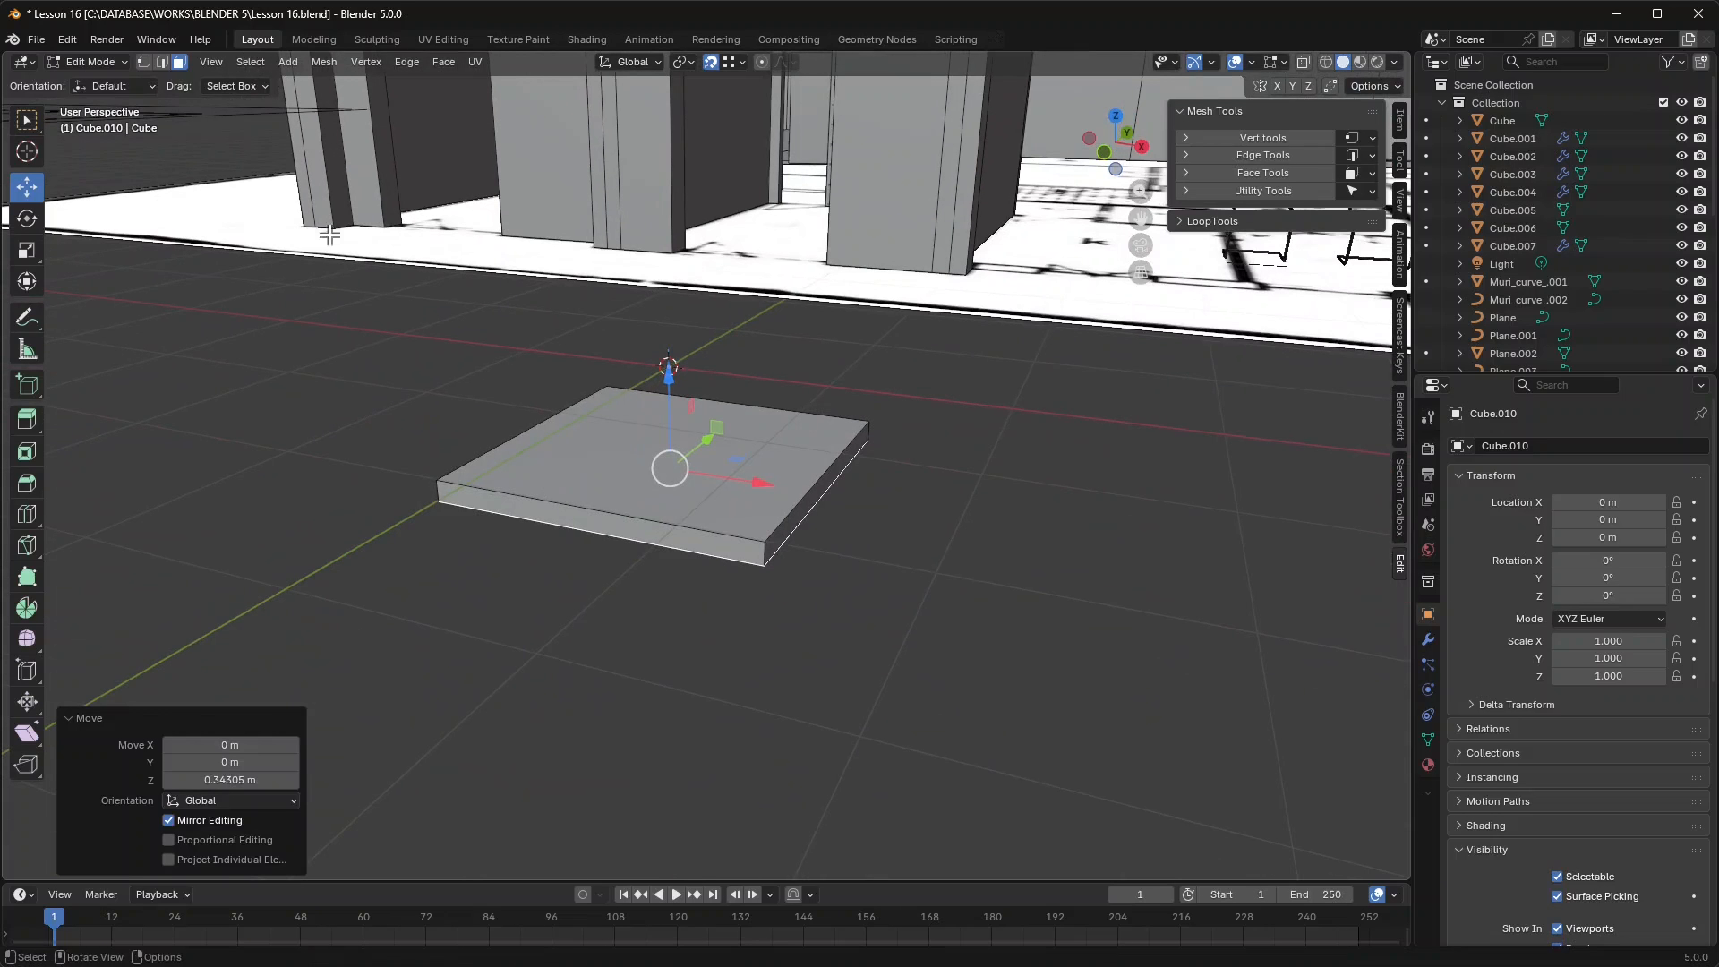
Return to Object Mode and check the flattened cube's transform values and dimensions.
left_click(93, 62)
left_click(89, 78)
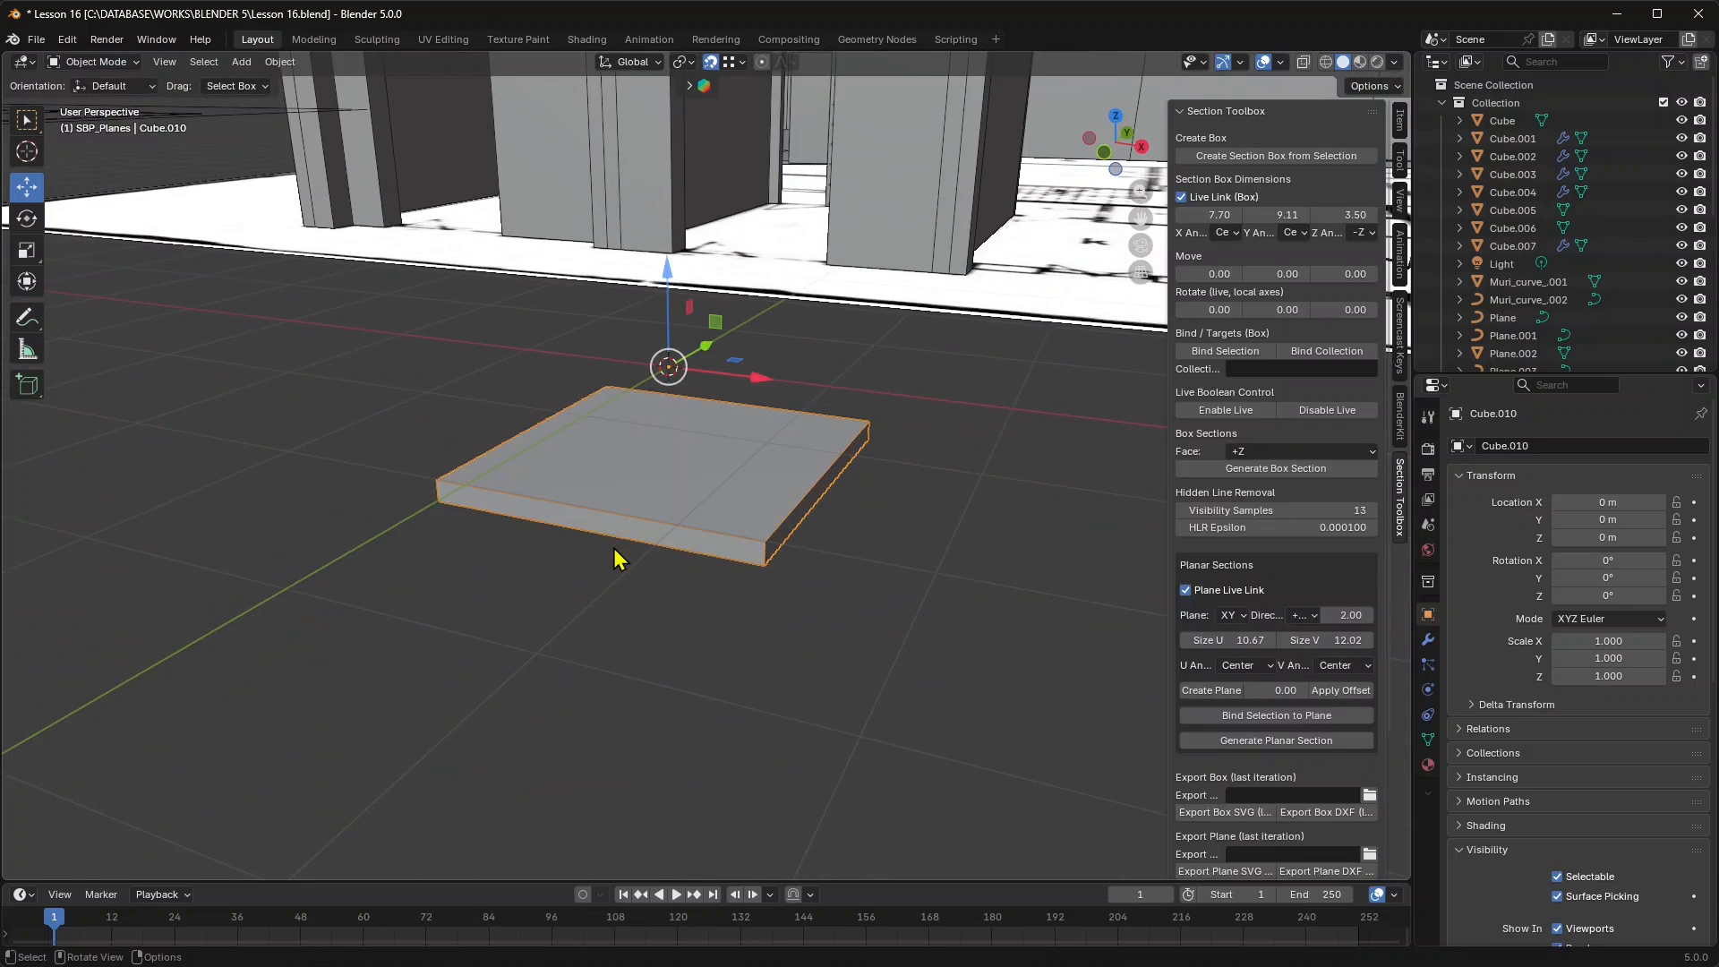
left_click(1399, 125)
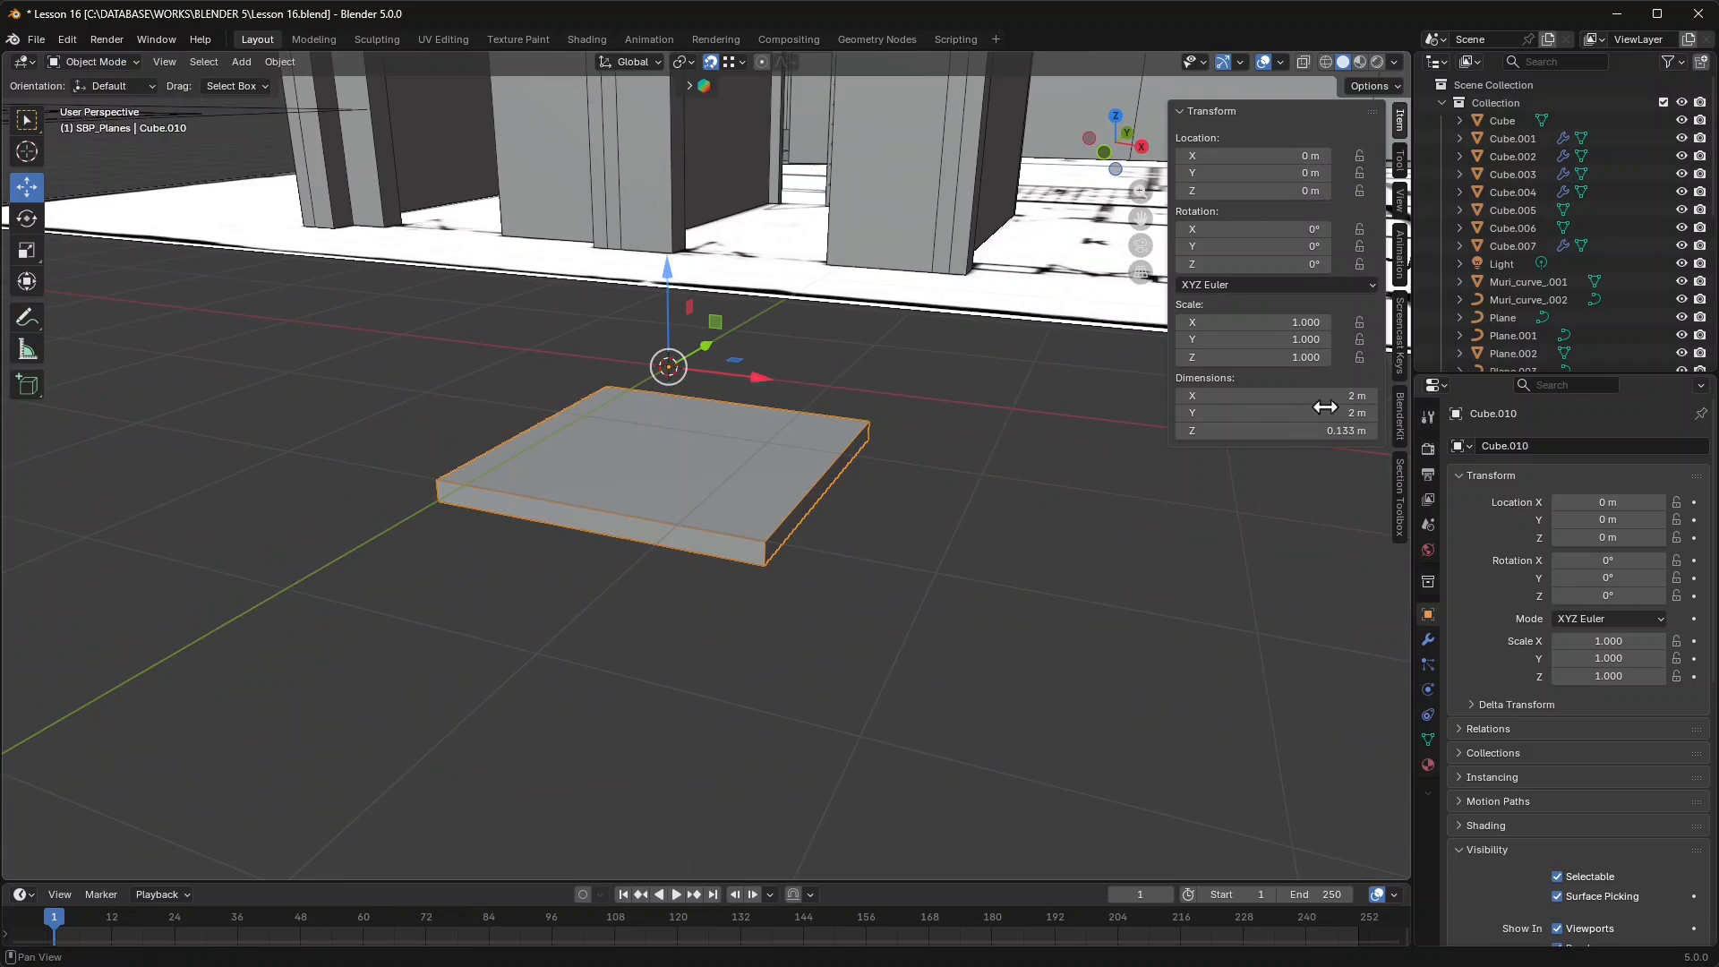
left_click_drag(1325, 430, 1405, 431)
Undo the vertical moves of the cube's bottom and top faces.
key("ctrl+z")
key("Tab")
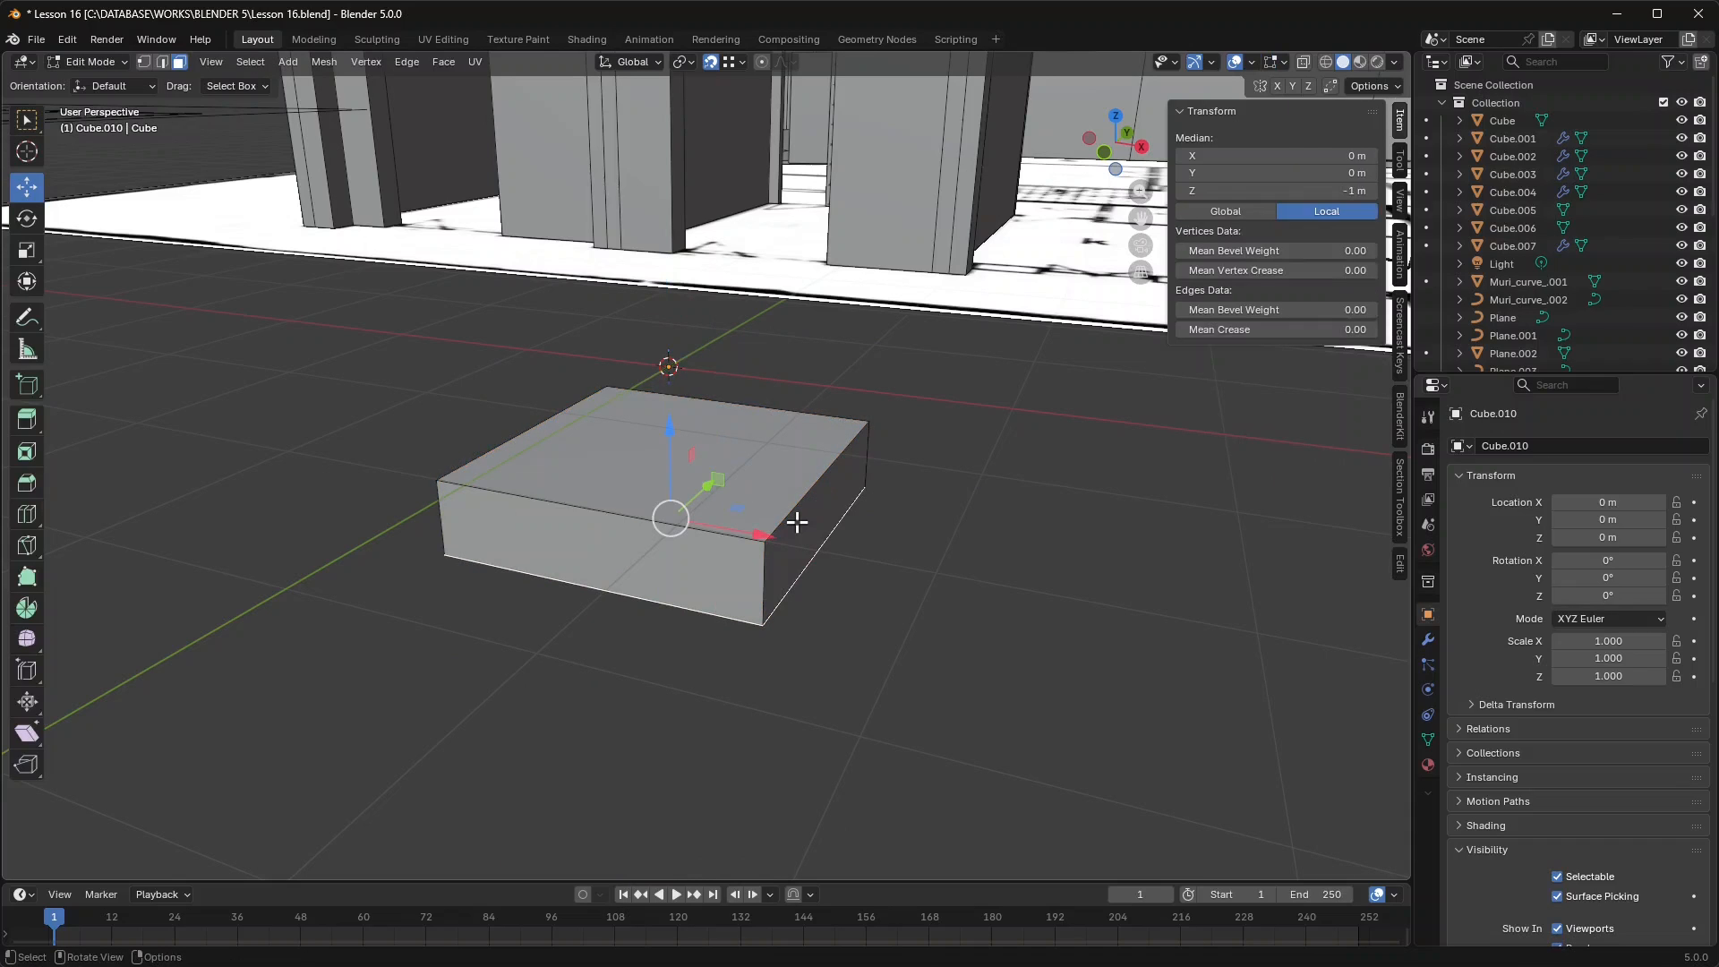
key("ctrl+z")
key("ctrl+z")
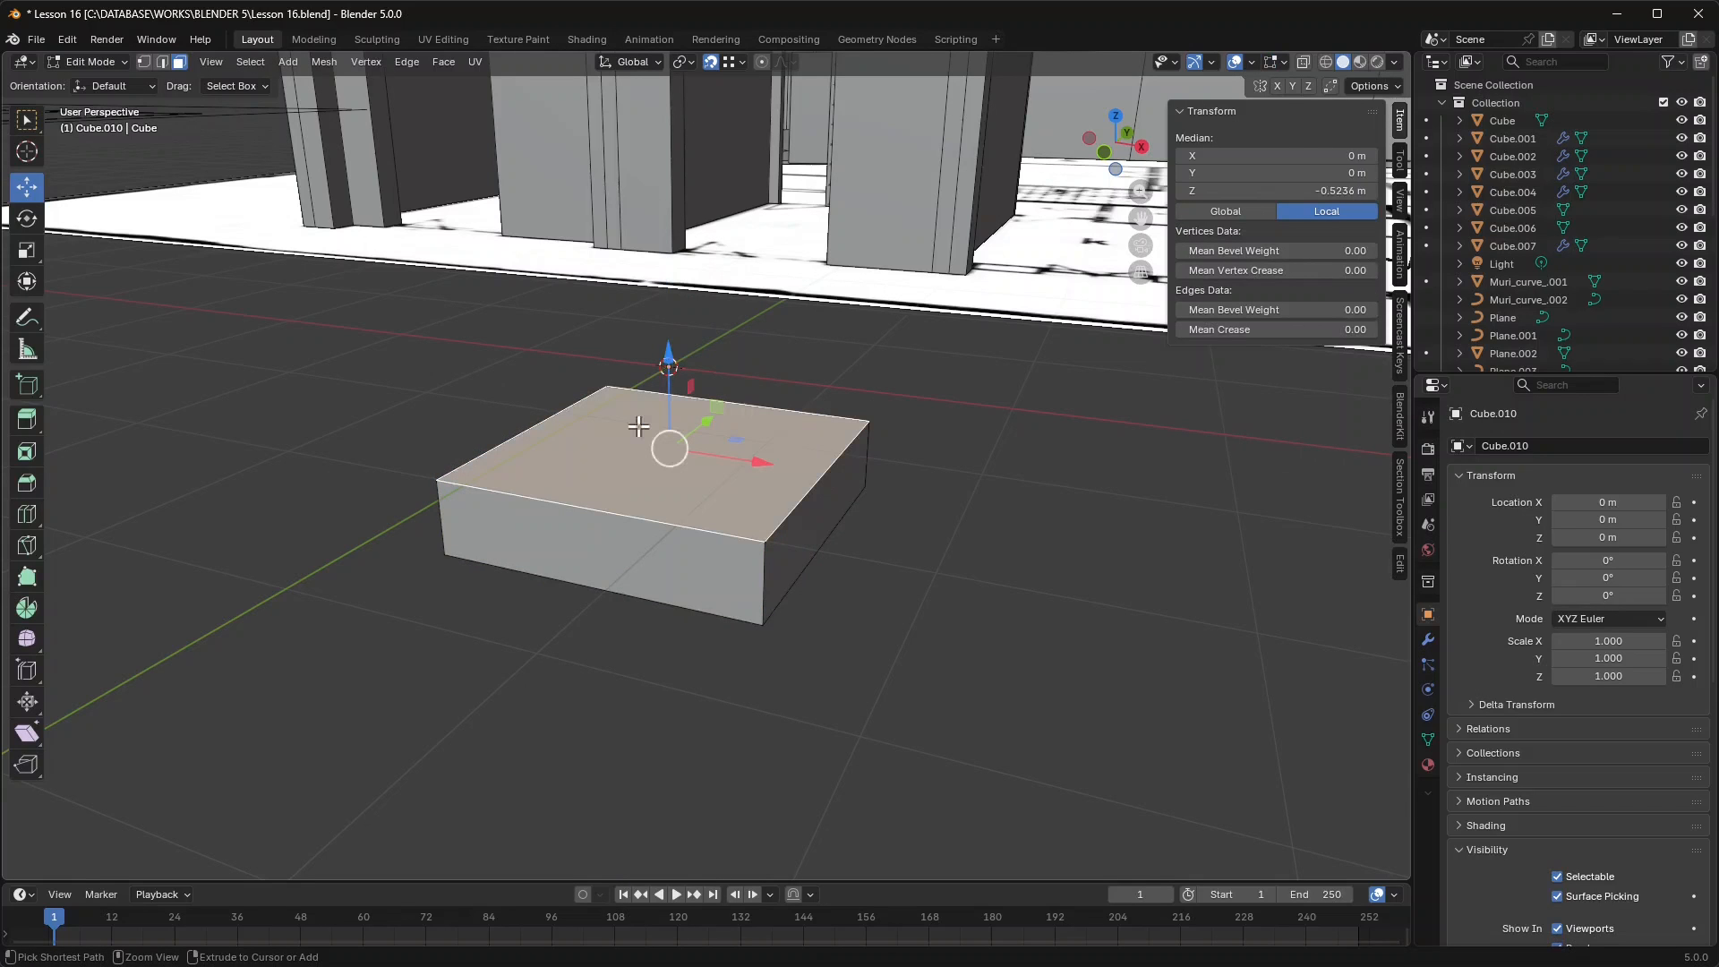
Return to Object Mode and scale the cube along Z to about 0.042.
left_click(93, 61)
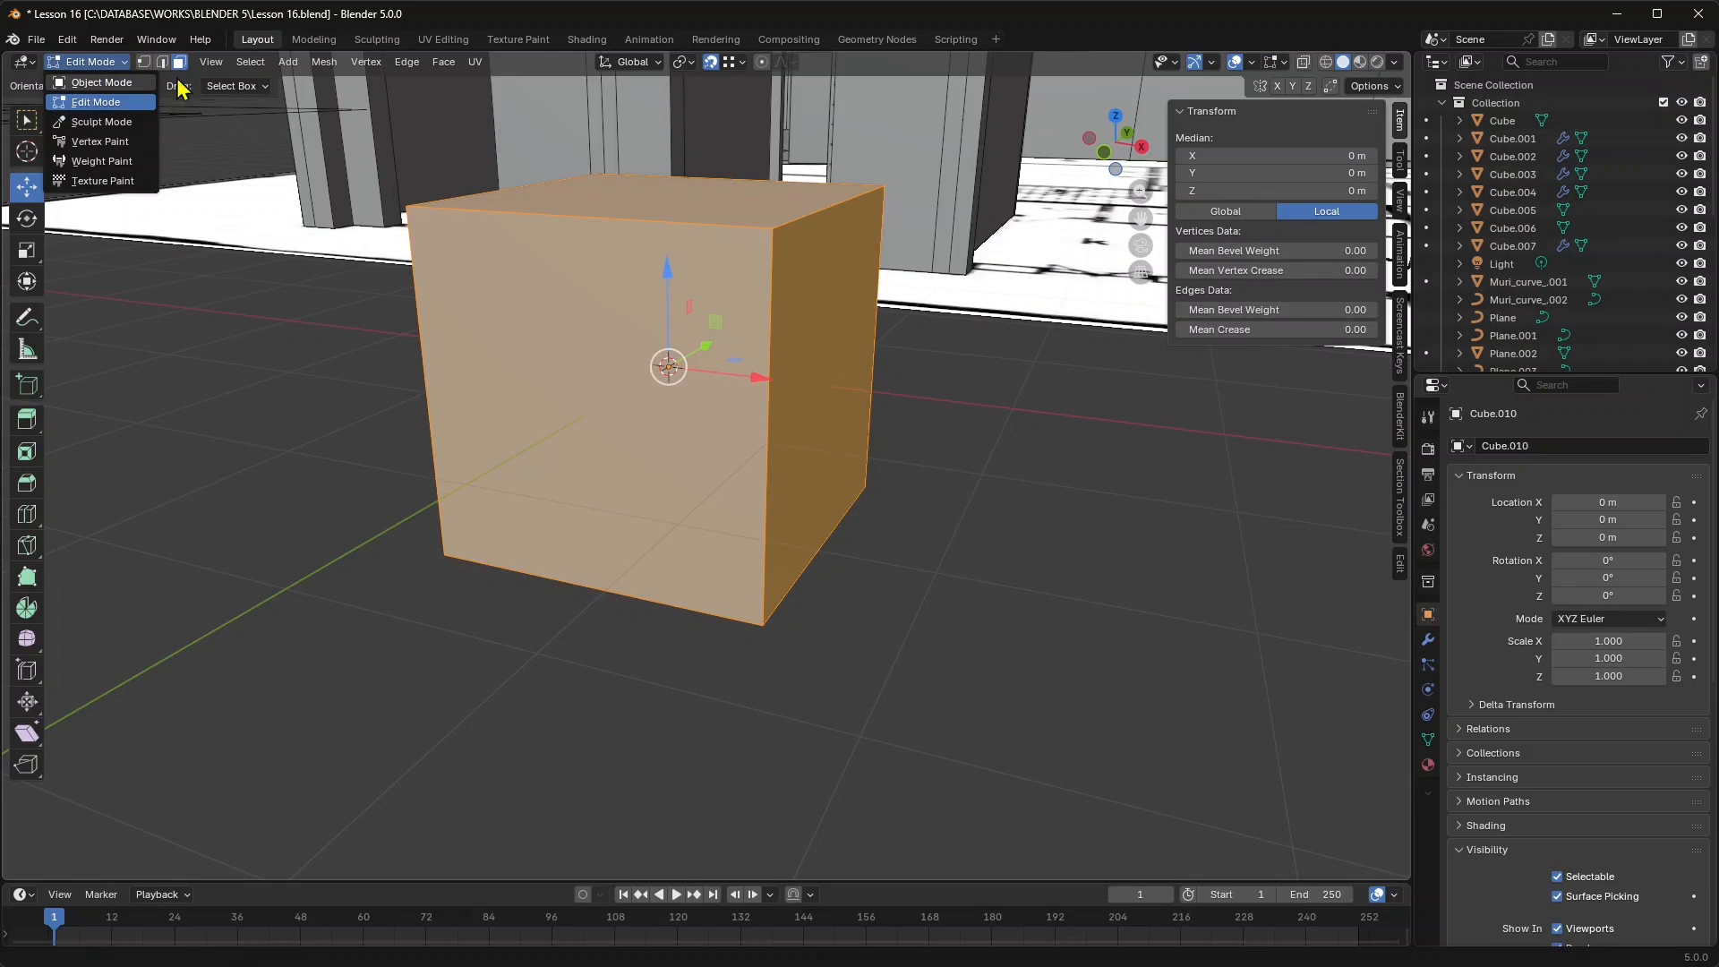
left_click(99, 62)
left_click(99, 61)
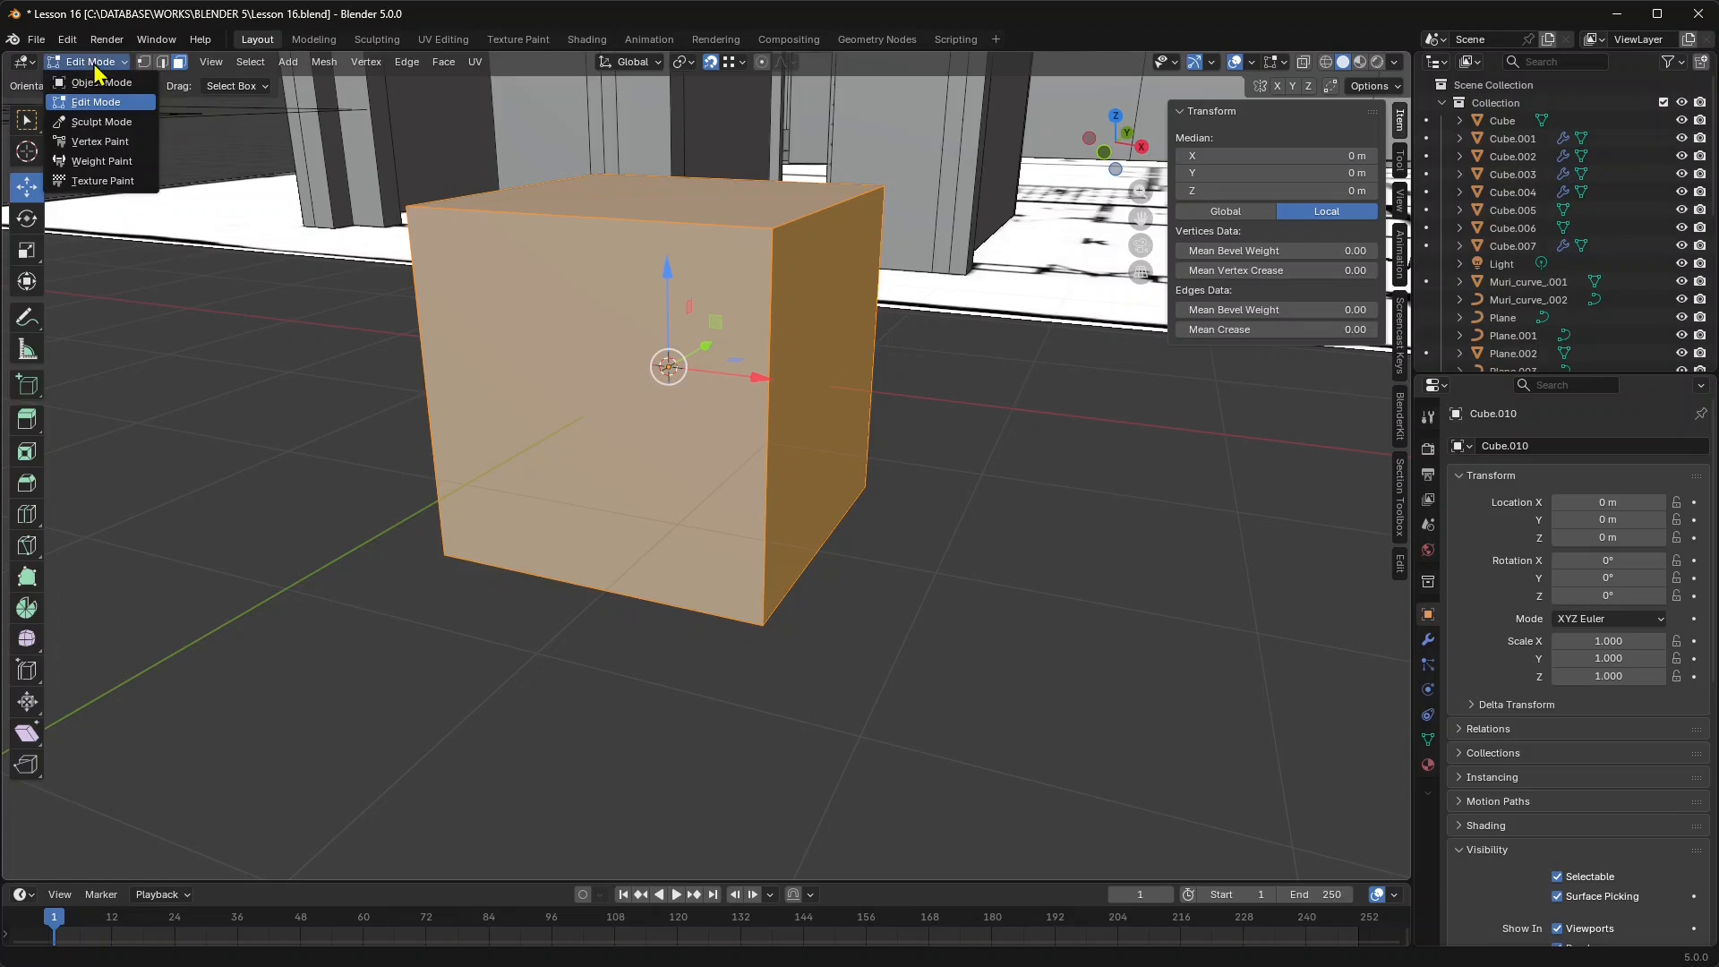
left_click(101, 81)
left_click(20, 256)
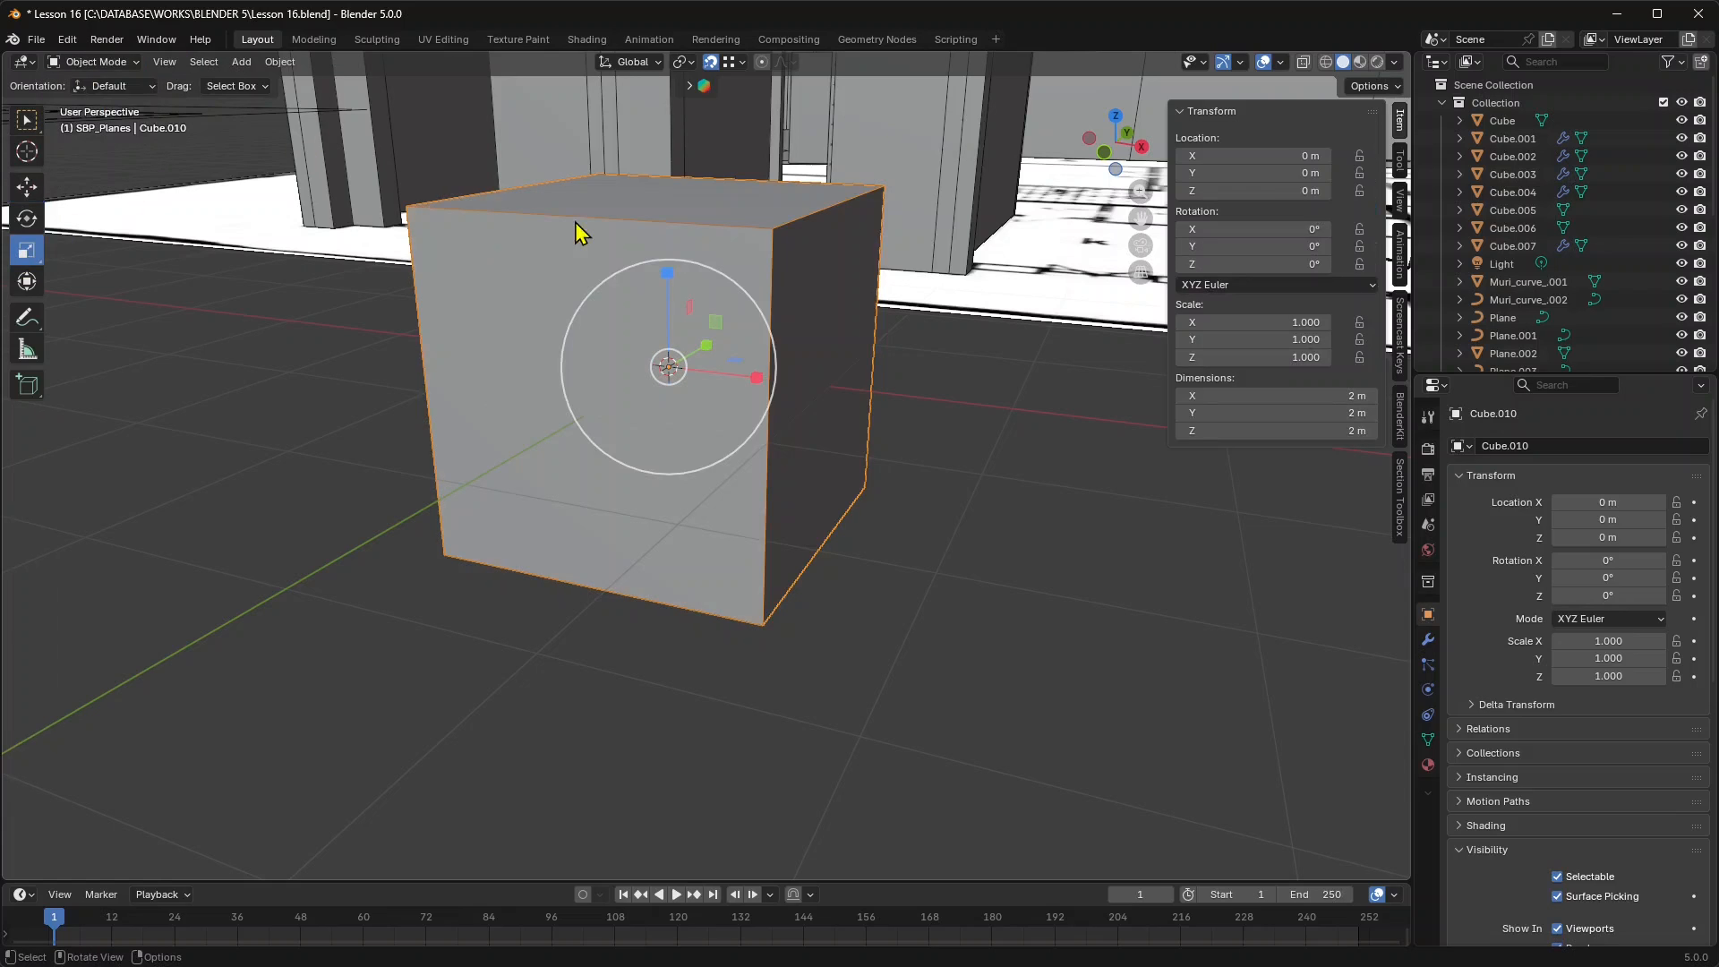
left_click_drag(667, 278, 675, 373)
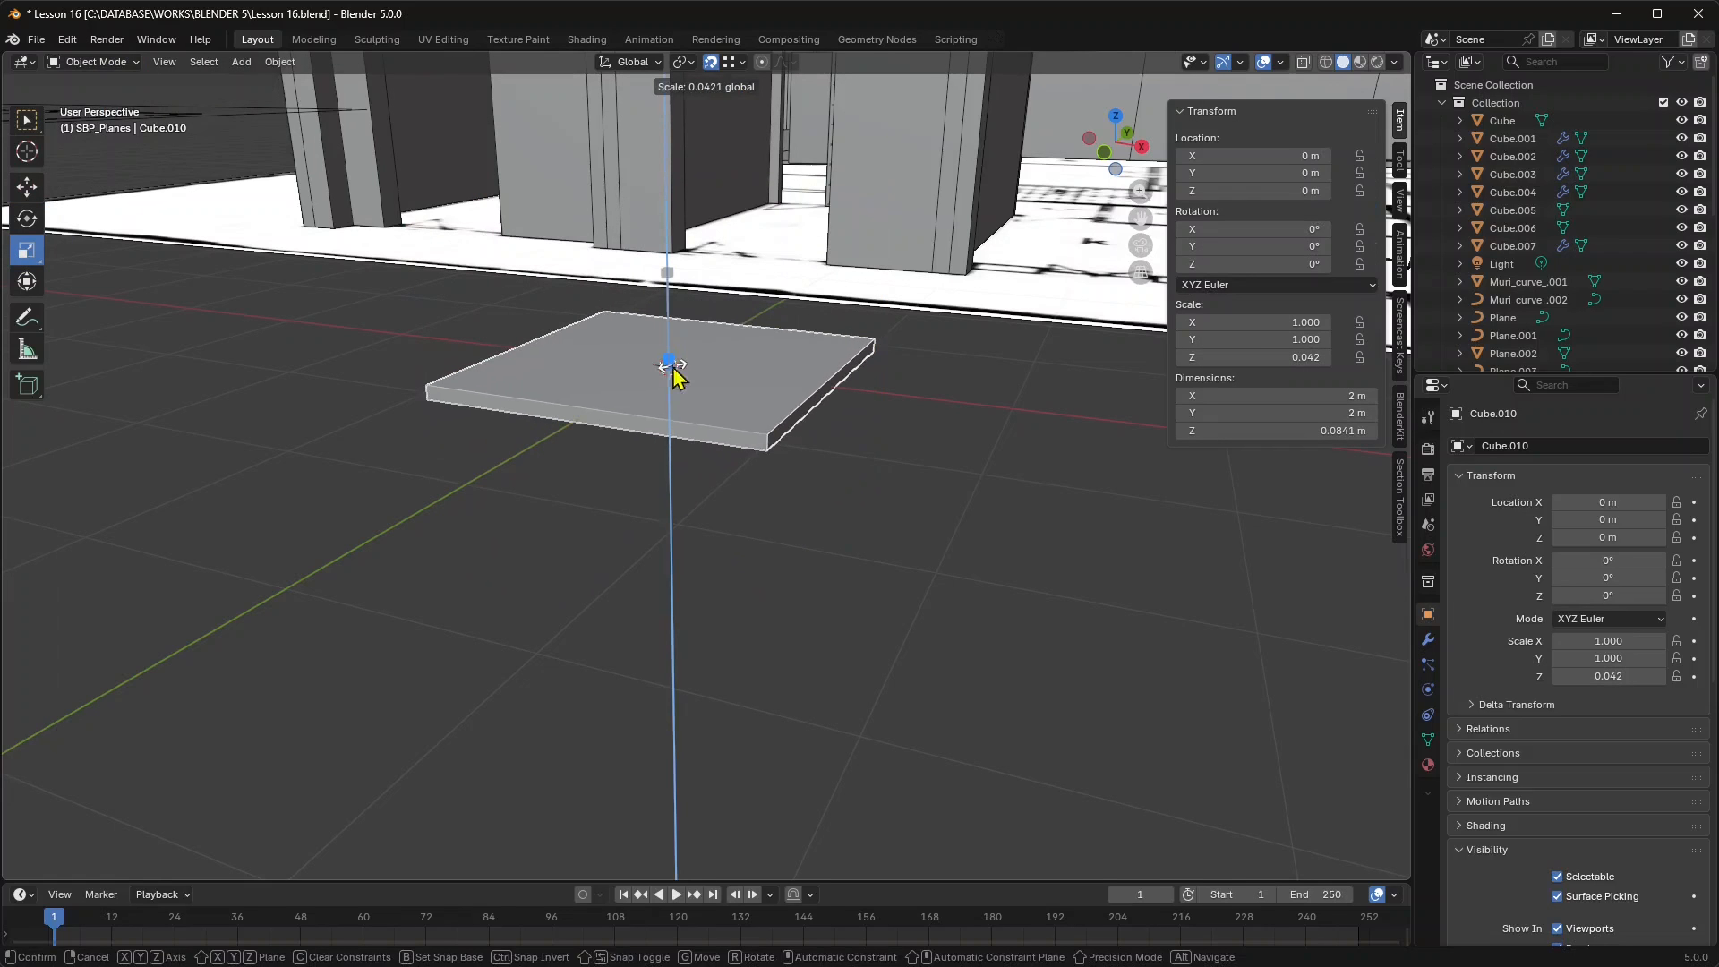
Scale the slab along Y to about 0.255 and along X to about 1.235.
middle_click_drag(675, 373, 600, 465)
left_click_drag(589, 366, 562, 435)
middle_click_drag(485, 525, 820, 541)
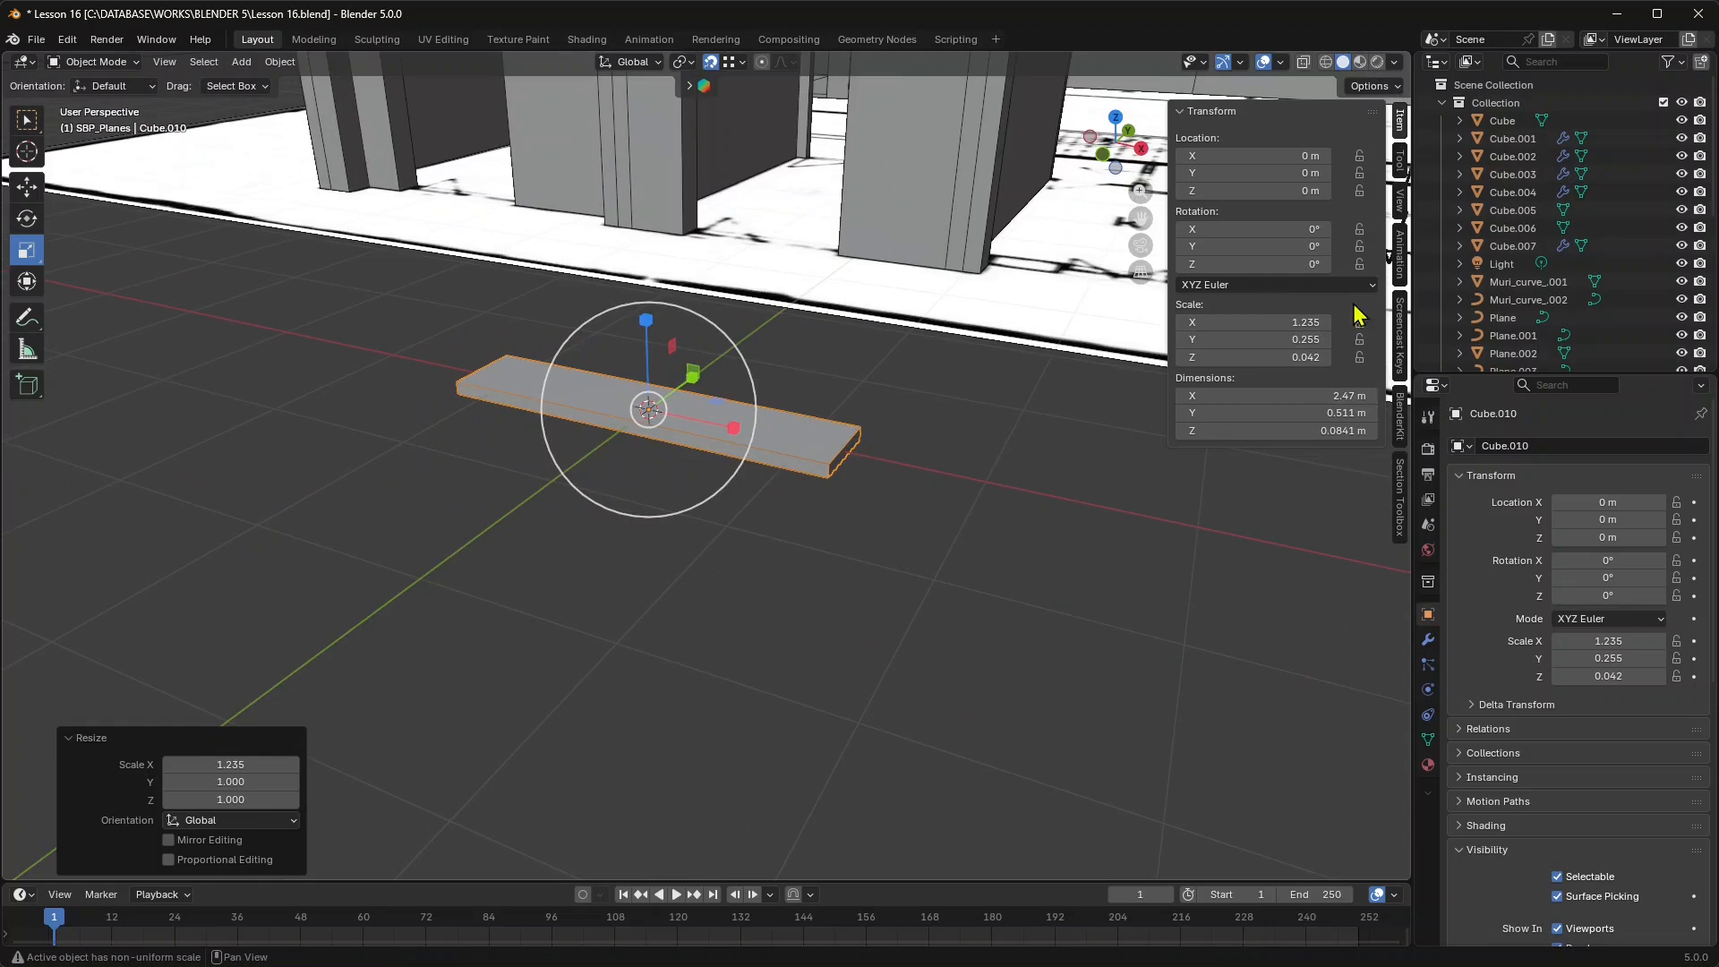
Apply the slab's scale so all scale values reset to 1, and switch to the Move tool.
scroll(690, 426, "up", 1)
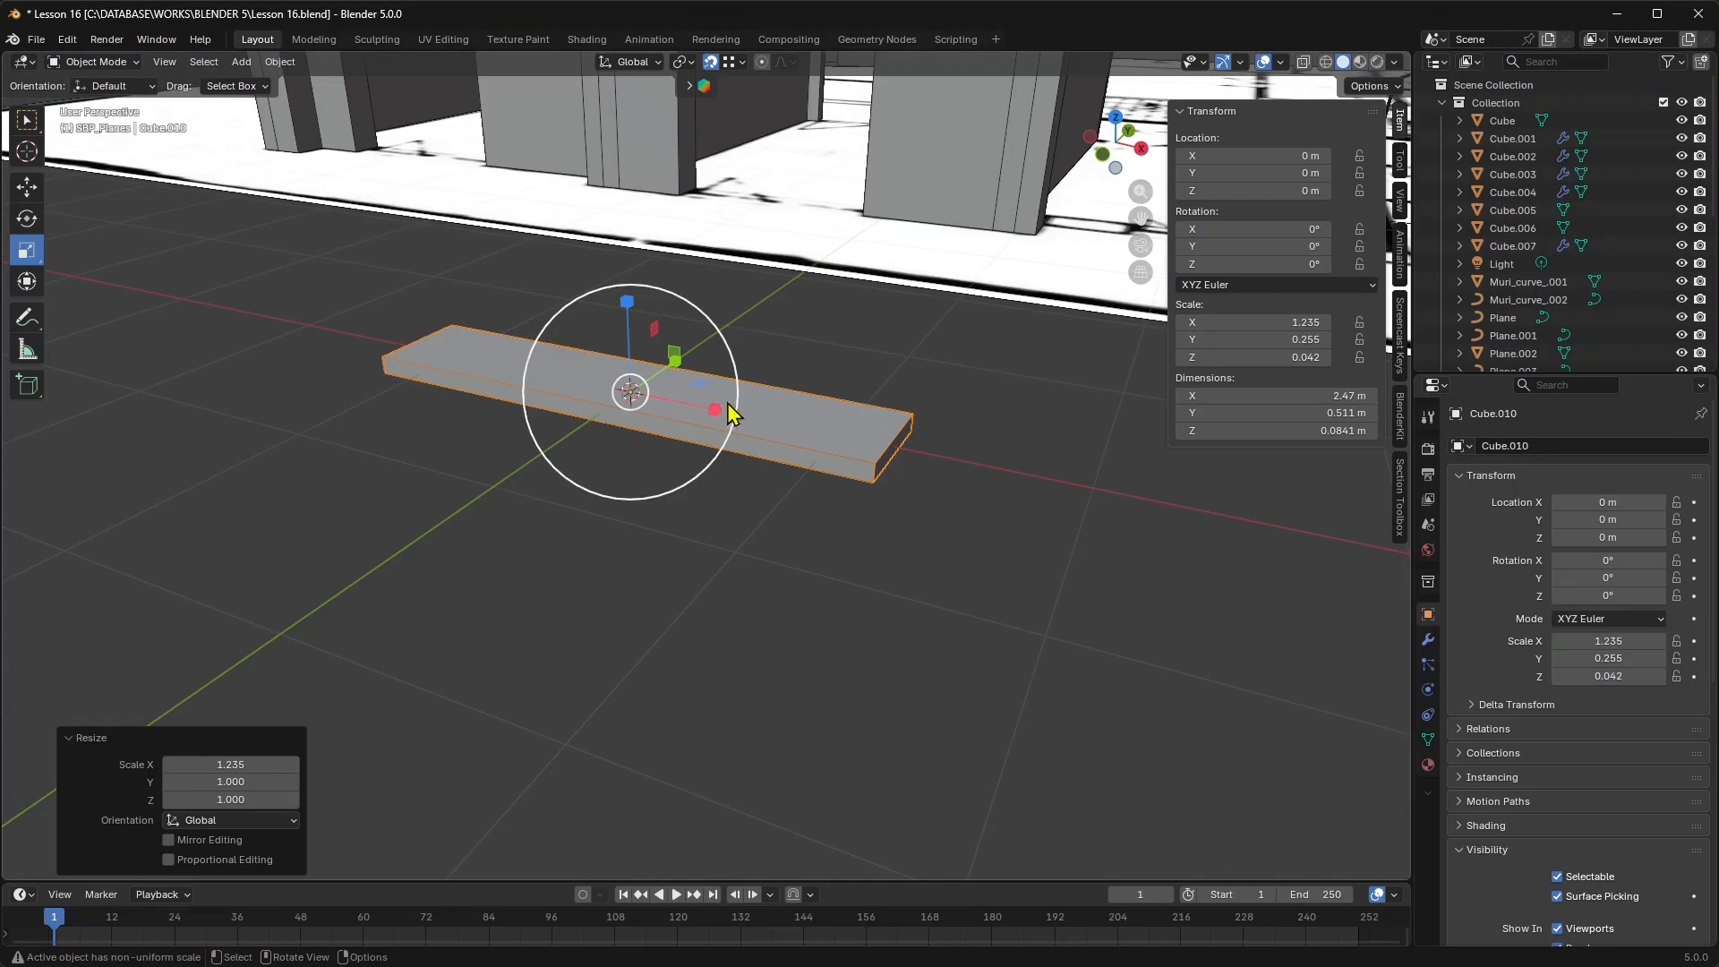
mouse_move(681, 512)
middle_mouse_down()
mouse_move(806, 528)
mouse_move(671, 521)
middle_mouse_up()
left_click(279, 61)
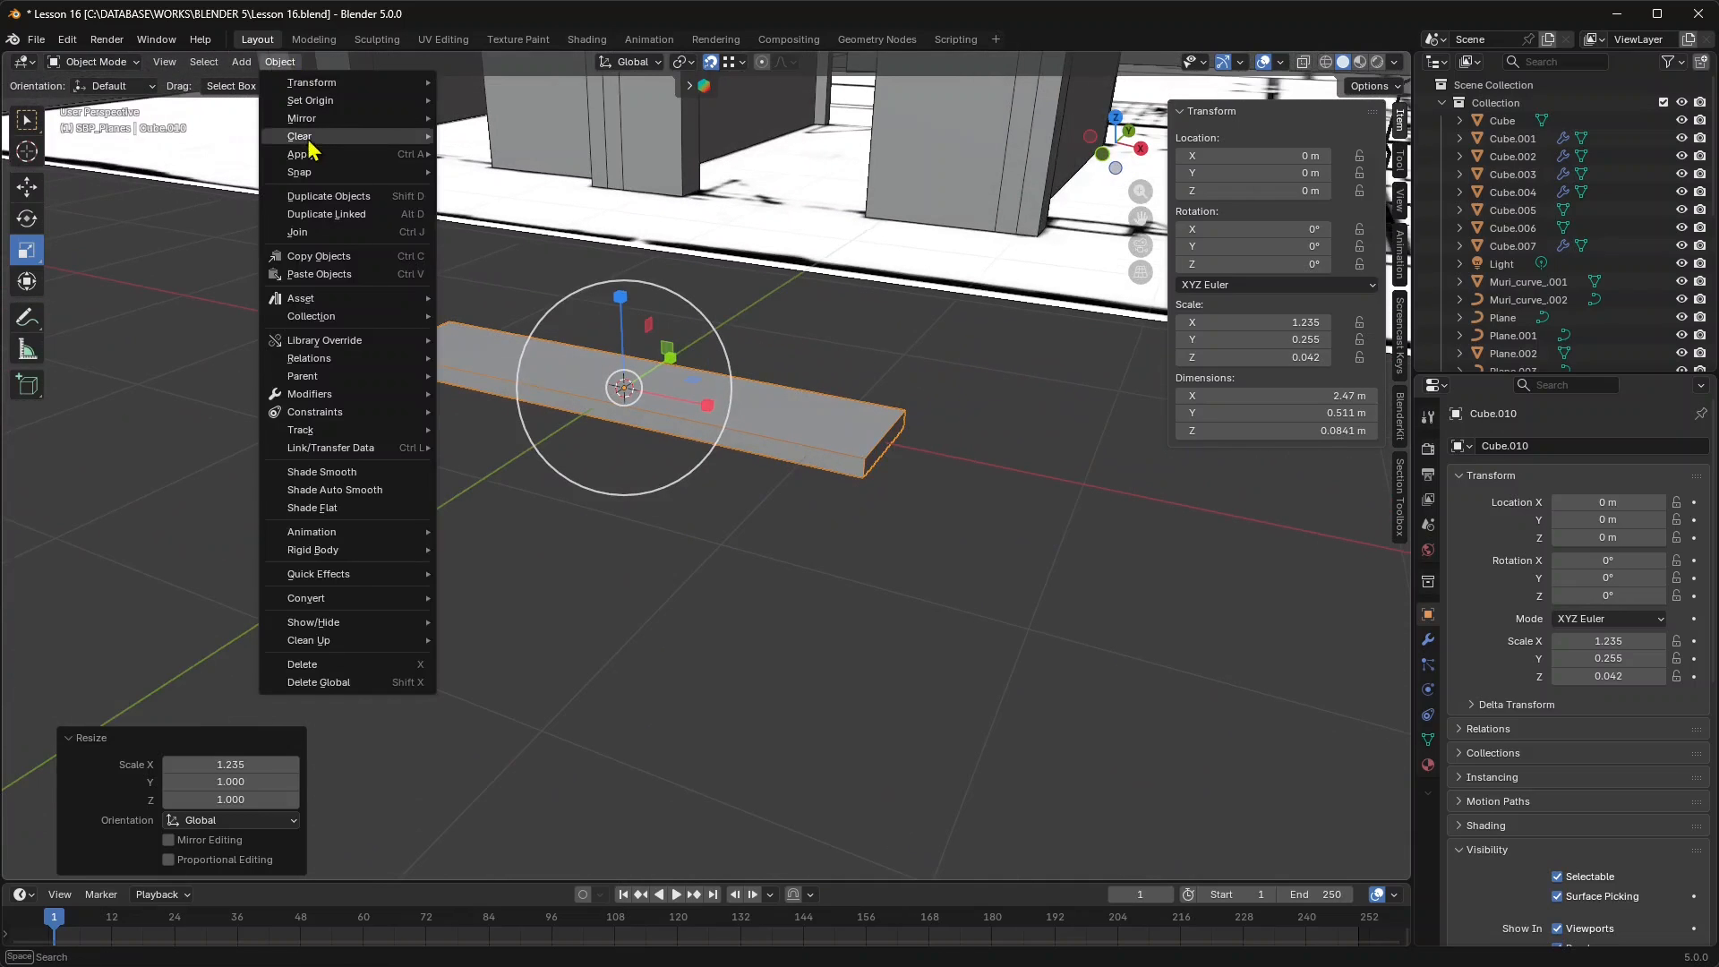
mouse_move(343, 159)
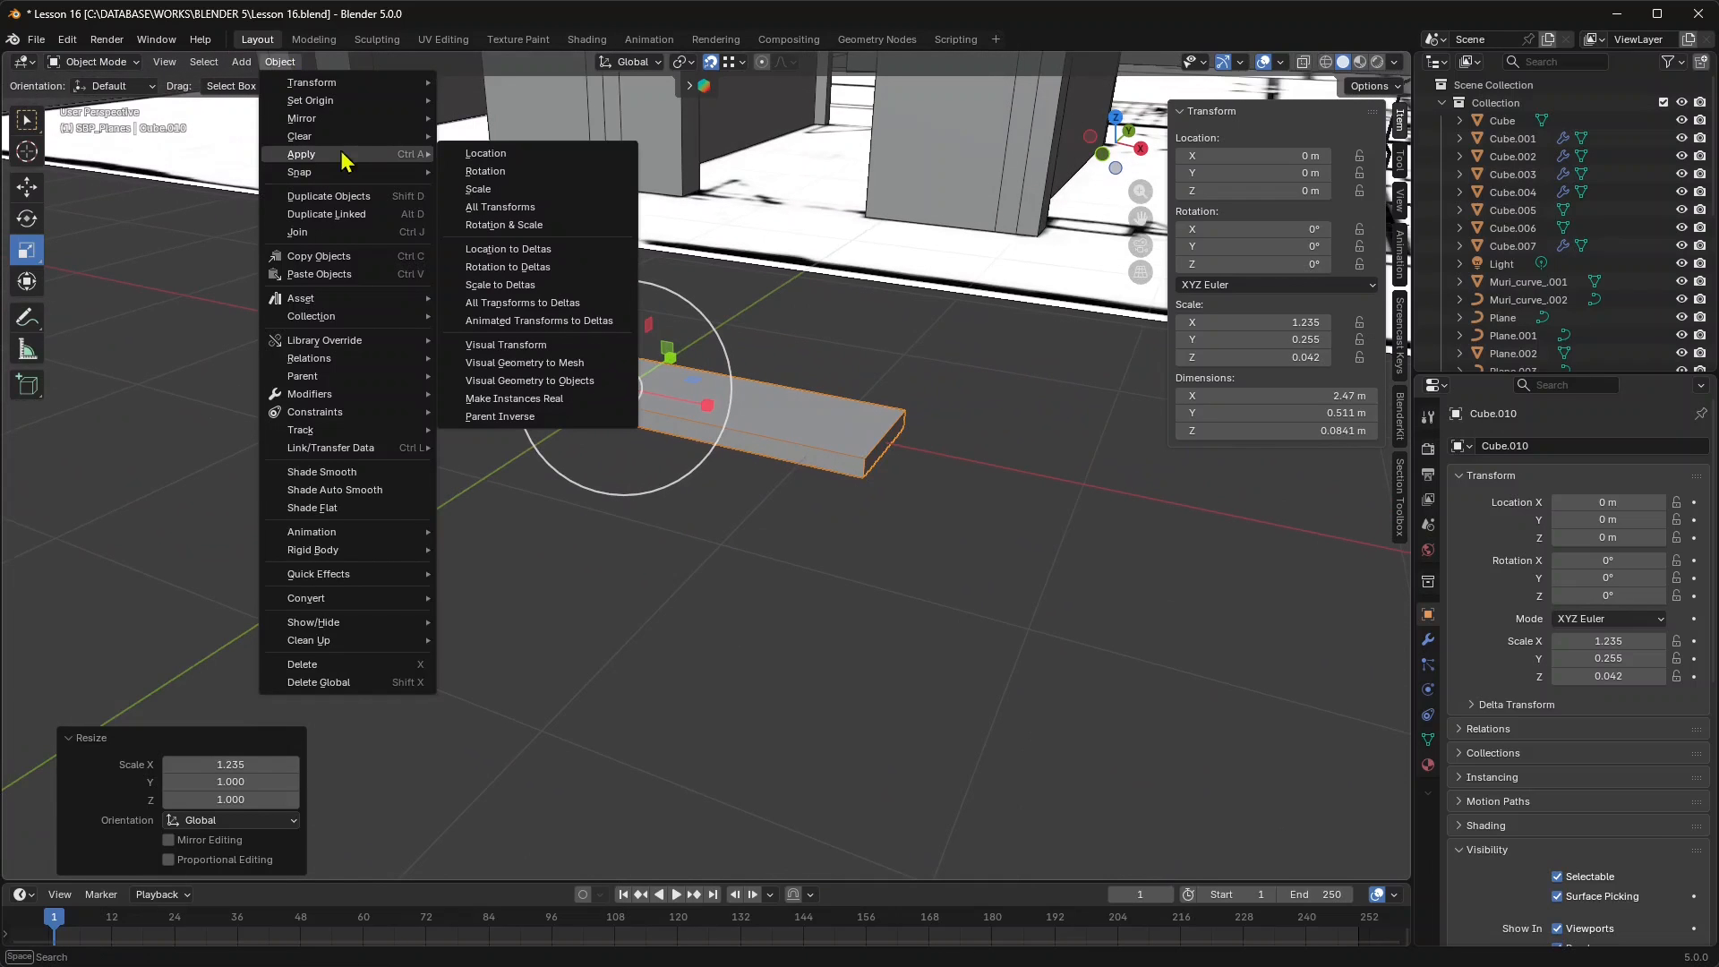
left_click(484, 190)
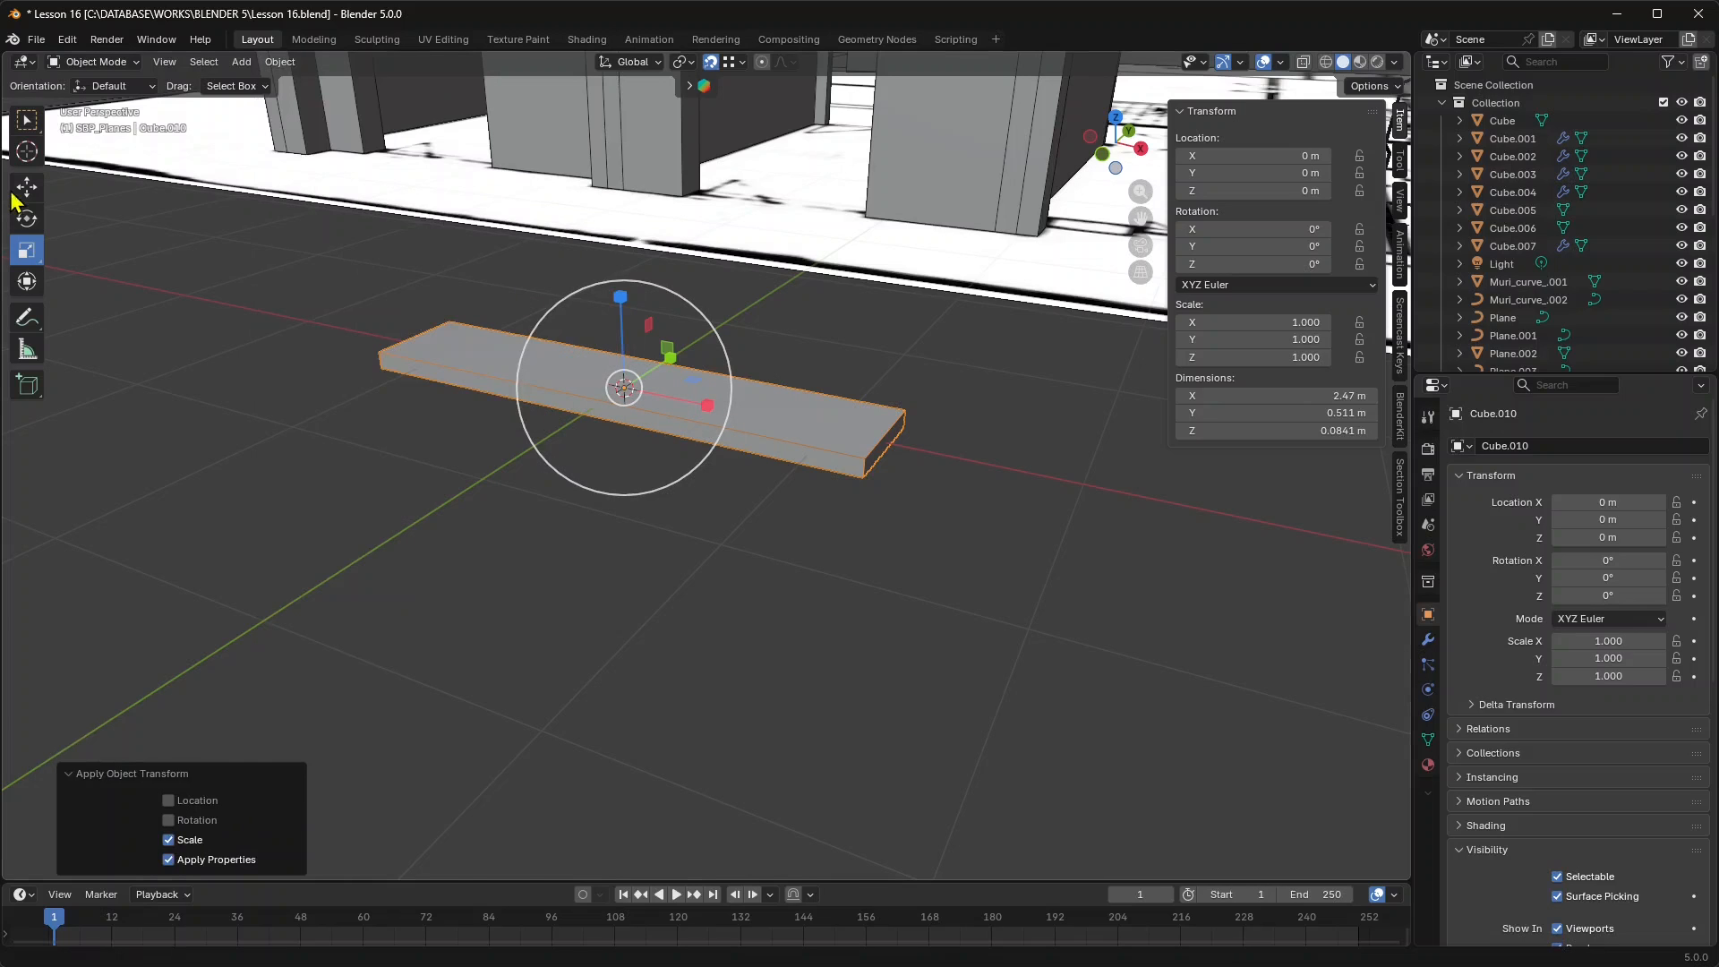
key("shift+space")
key("g")
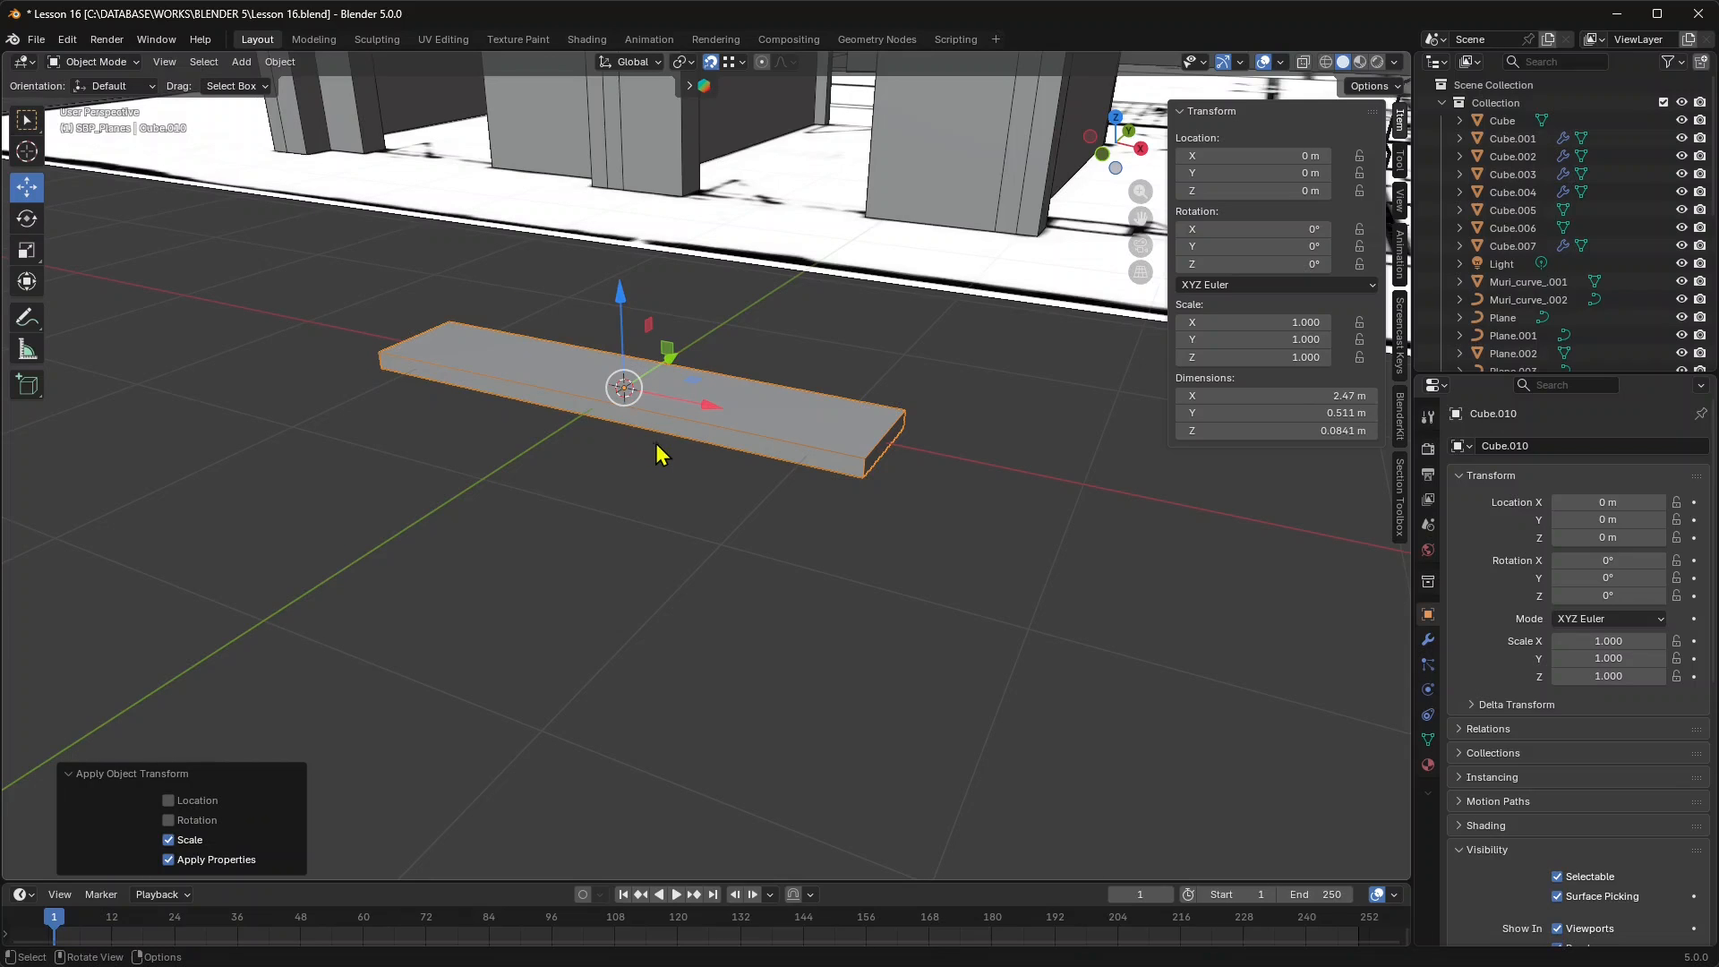
mouse_move(562, 574)
middle_mouse_down()
mouse_move(585, 565)
mouse_move(571, 563)
middle_mouse_up()
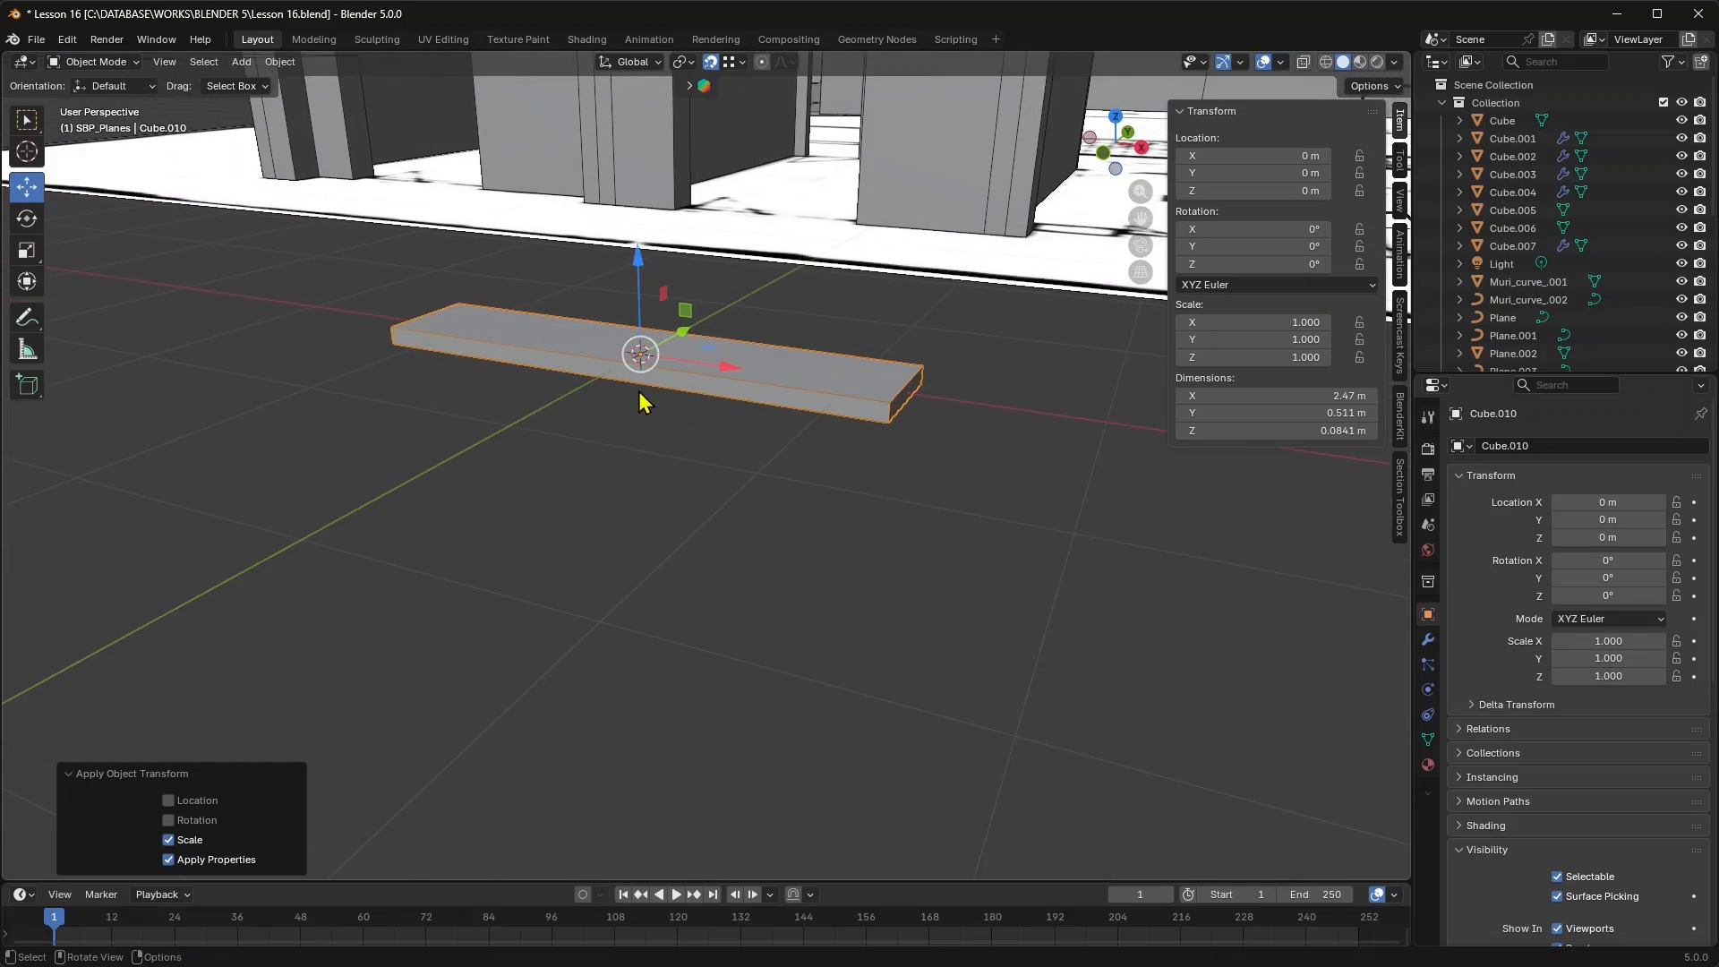
middle_click_drag(632, 445, 781, 457)
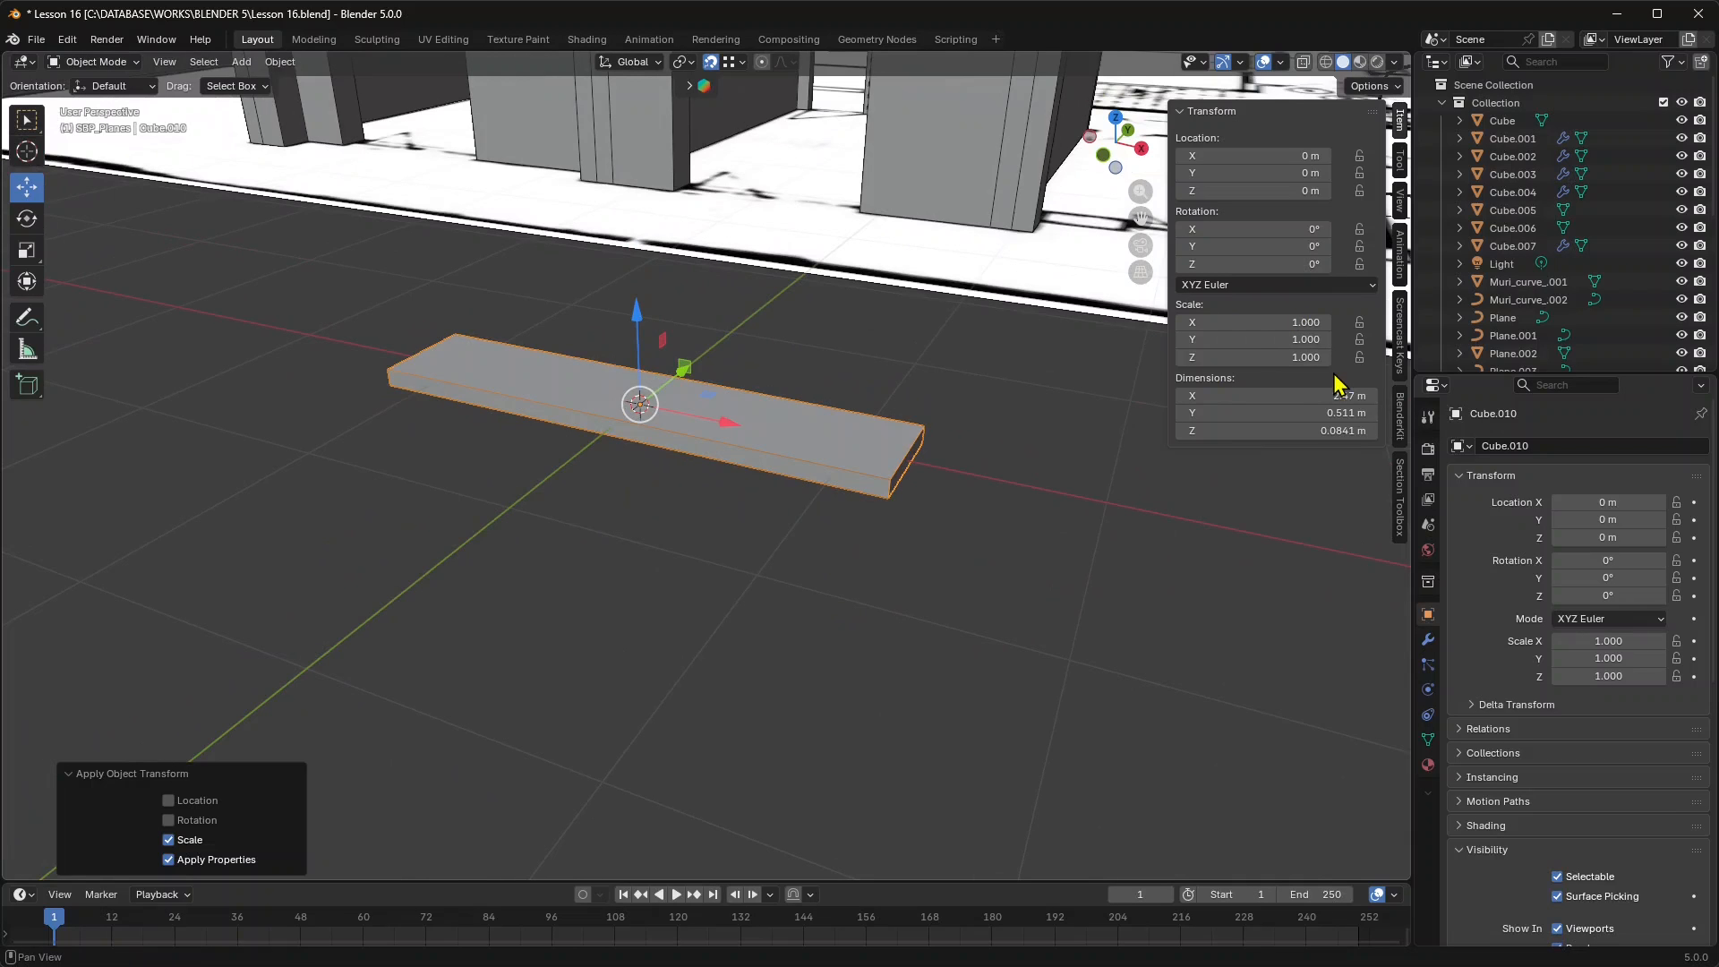
Undo the applied scale and the slab's X and Y resizing, and reactivate the Scale tool.
key("ctrl+z")
key("ctrl+z")
key("ctrl+z")
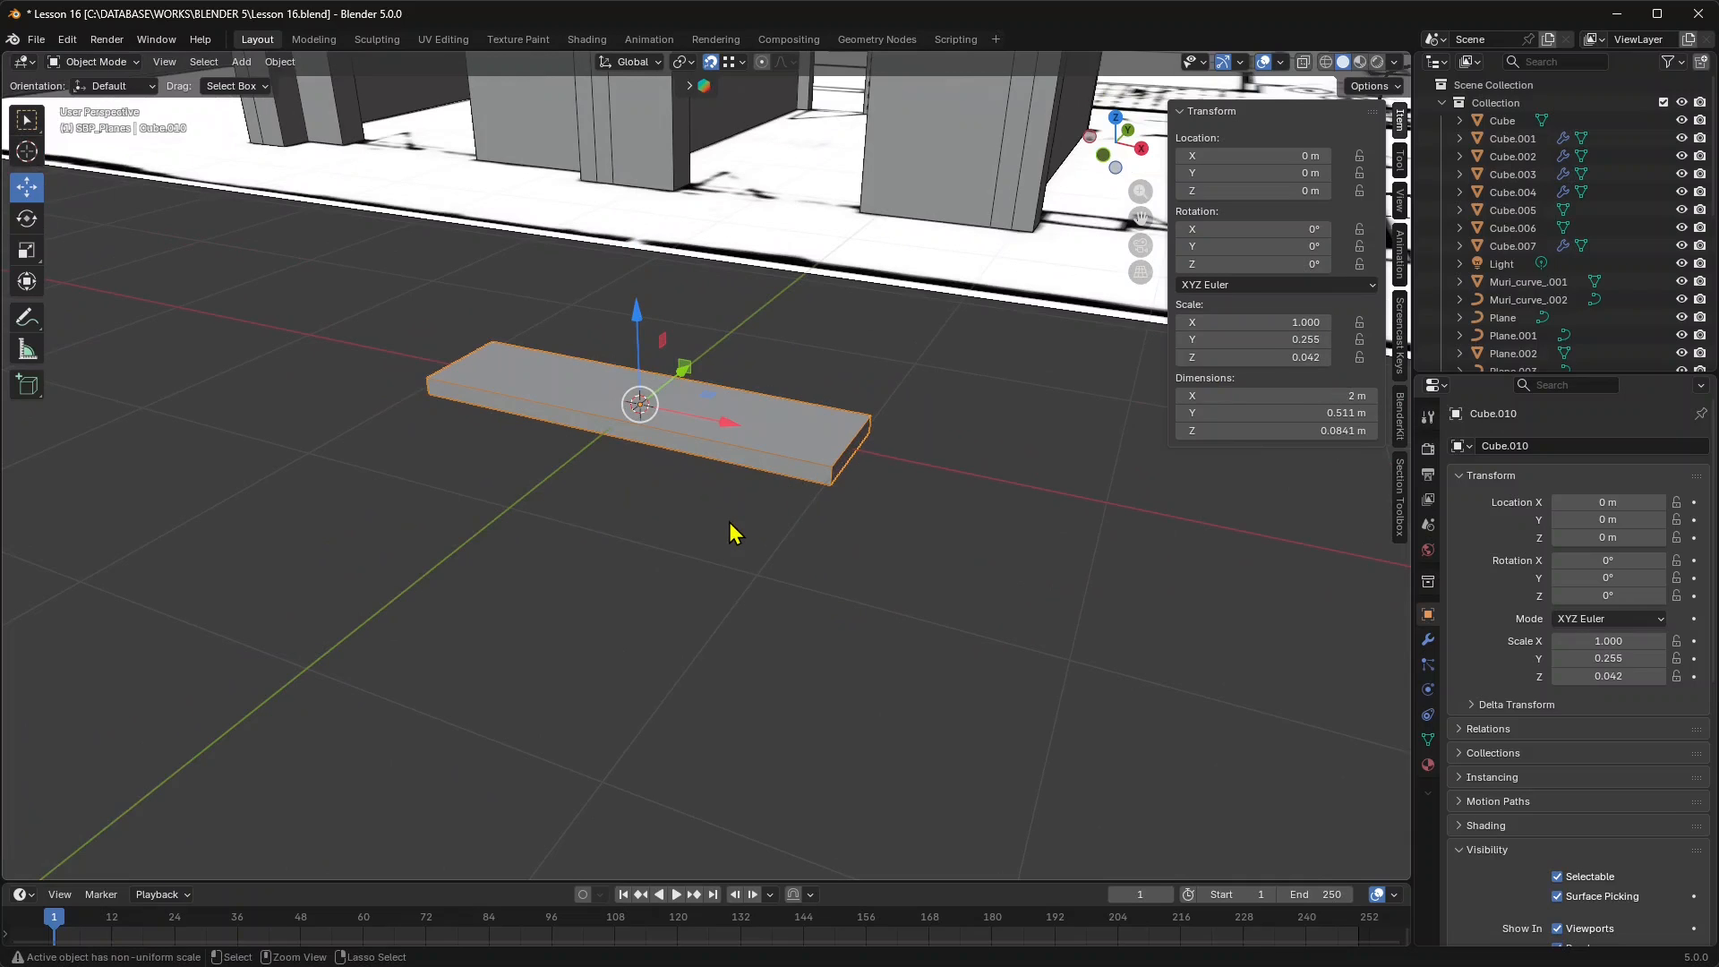
left_click(27, 250)
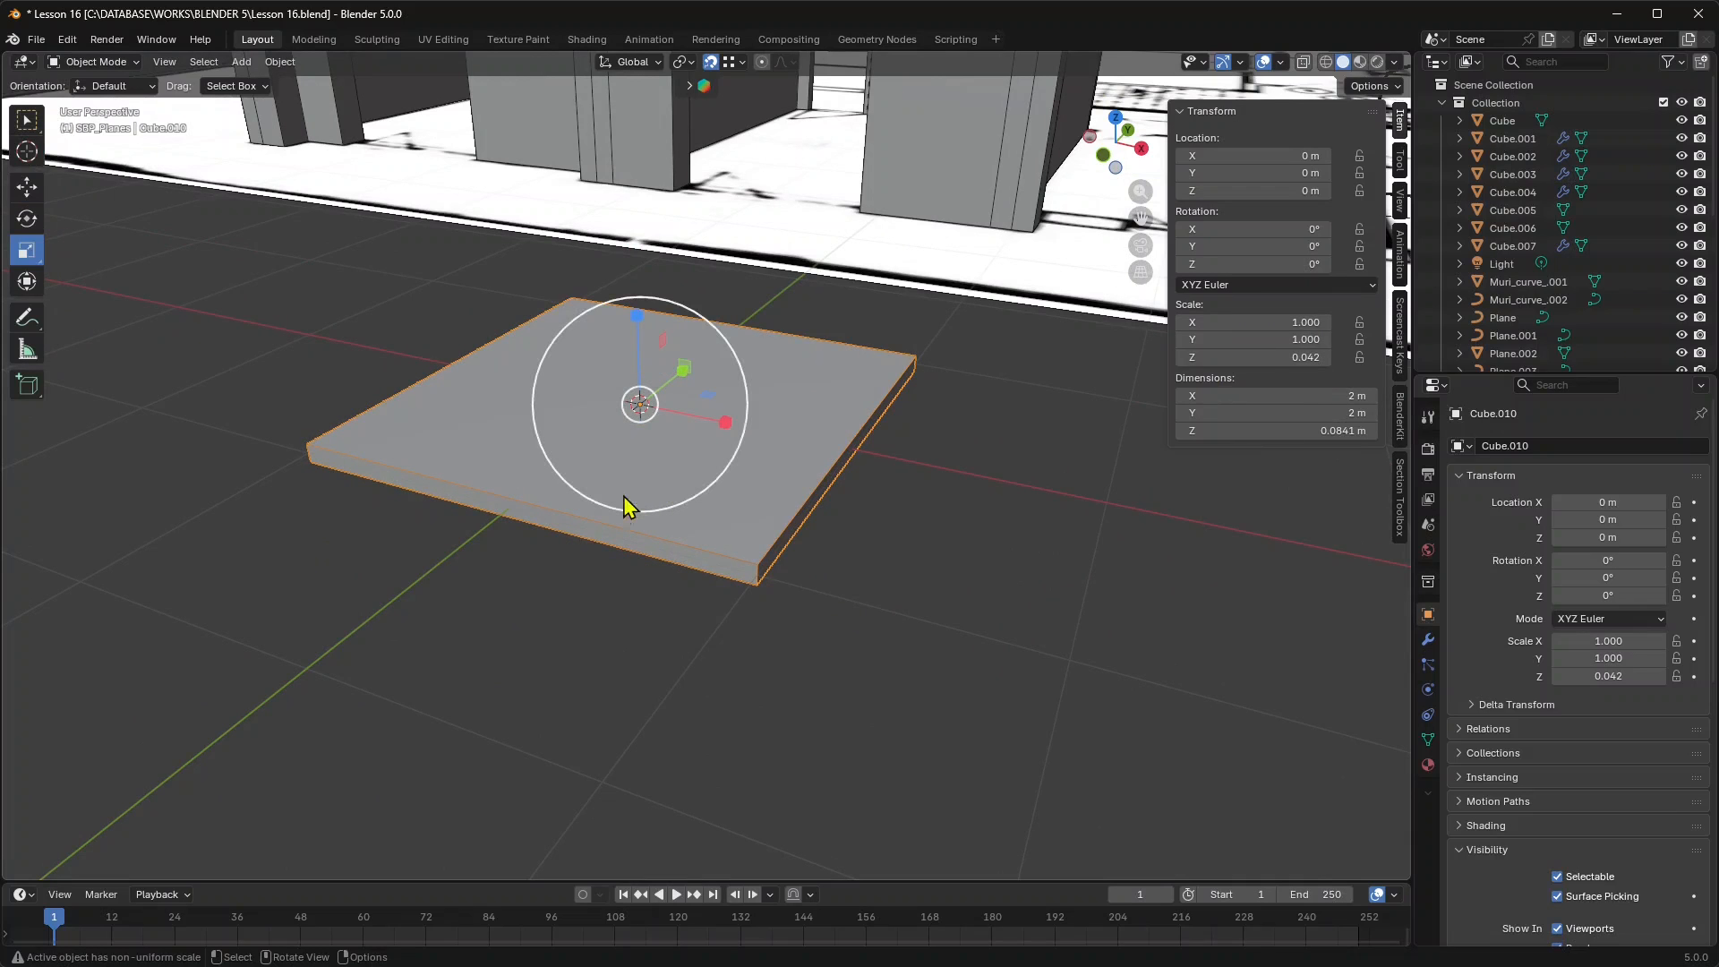
Scale the slab to about 1.534 along X, 0.373 along Y and 0.031 along Z.
mouse_move(687, 368)
left_mouse_down()
mouse_move(667, 386)
mouse_move(695, 395)
left_mouse_up()
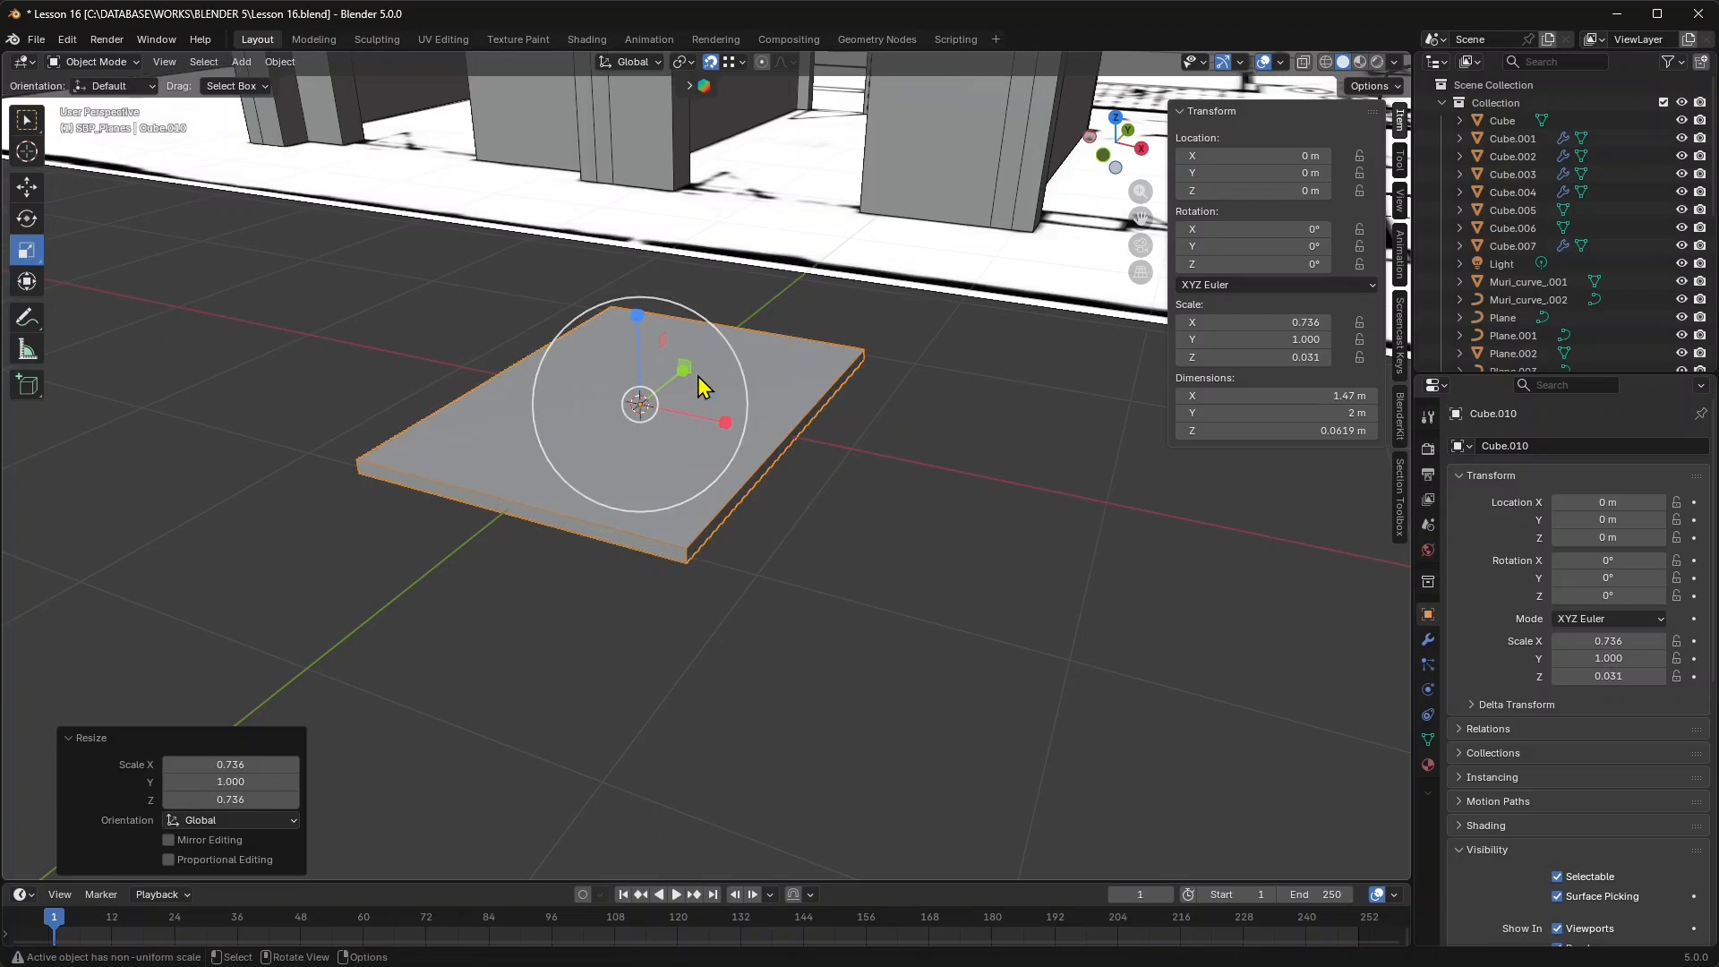
middle_click_drag(702, 387, 717, 480)
left_click_drag(597, 378, 651, 470)
middle_click_drag(678, 573, 732, 365)
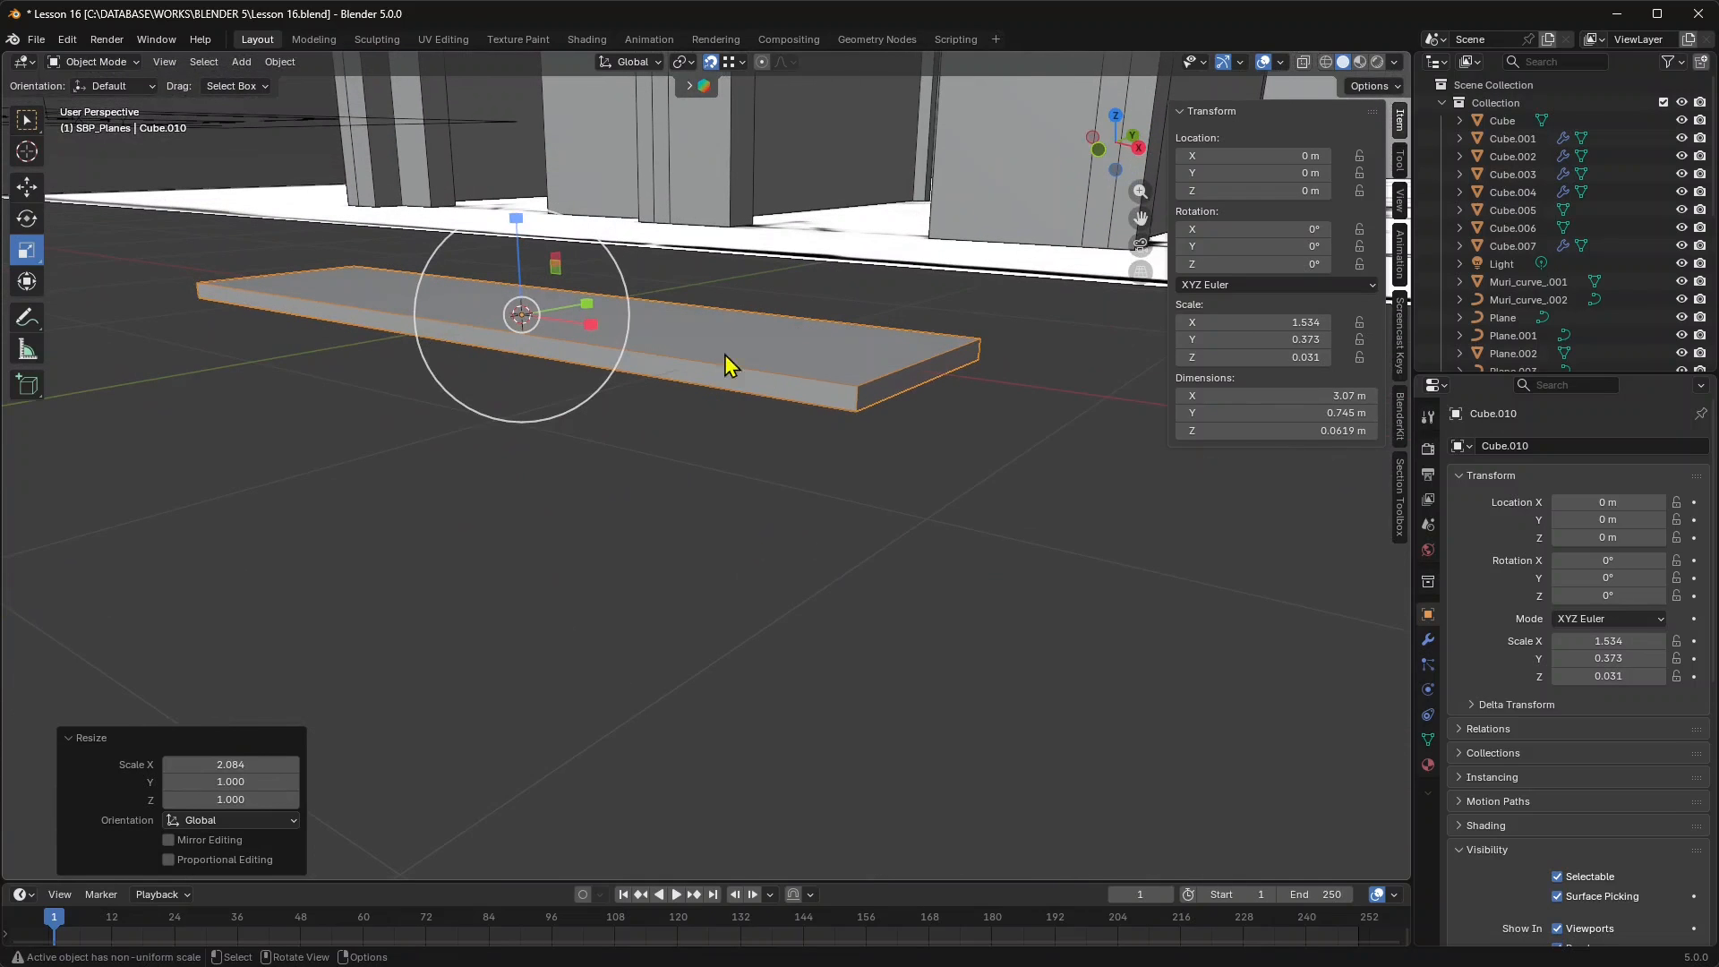
Try a bevel of about 0.099 m on all the slab's edges in Edit Mode and examine the corners.
left_click(90, 61)
left_click(92, 106)
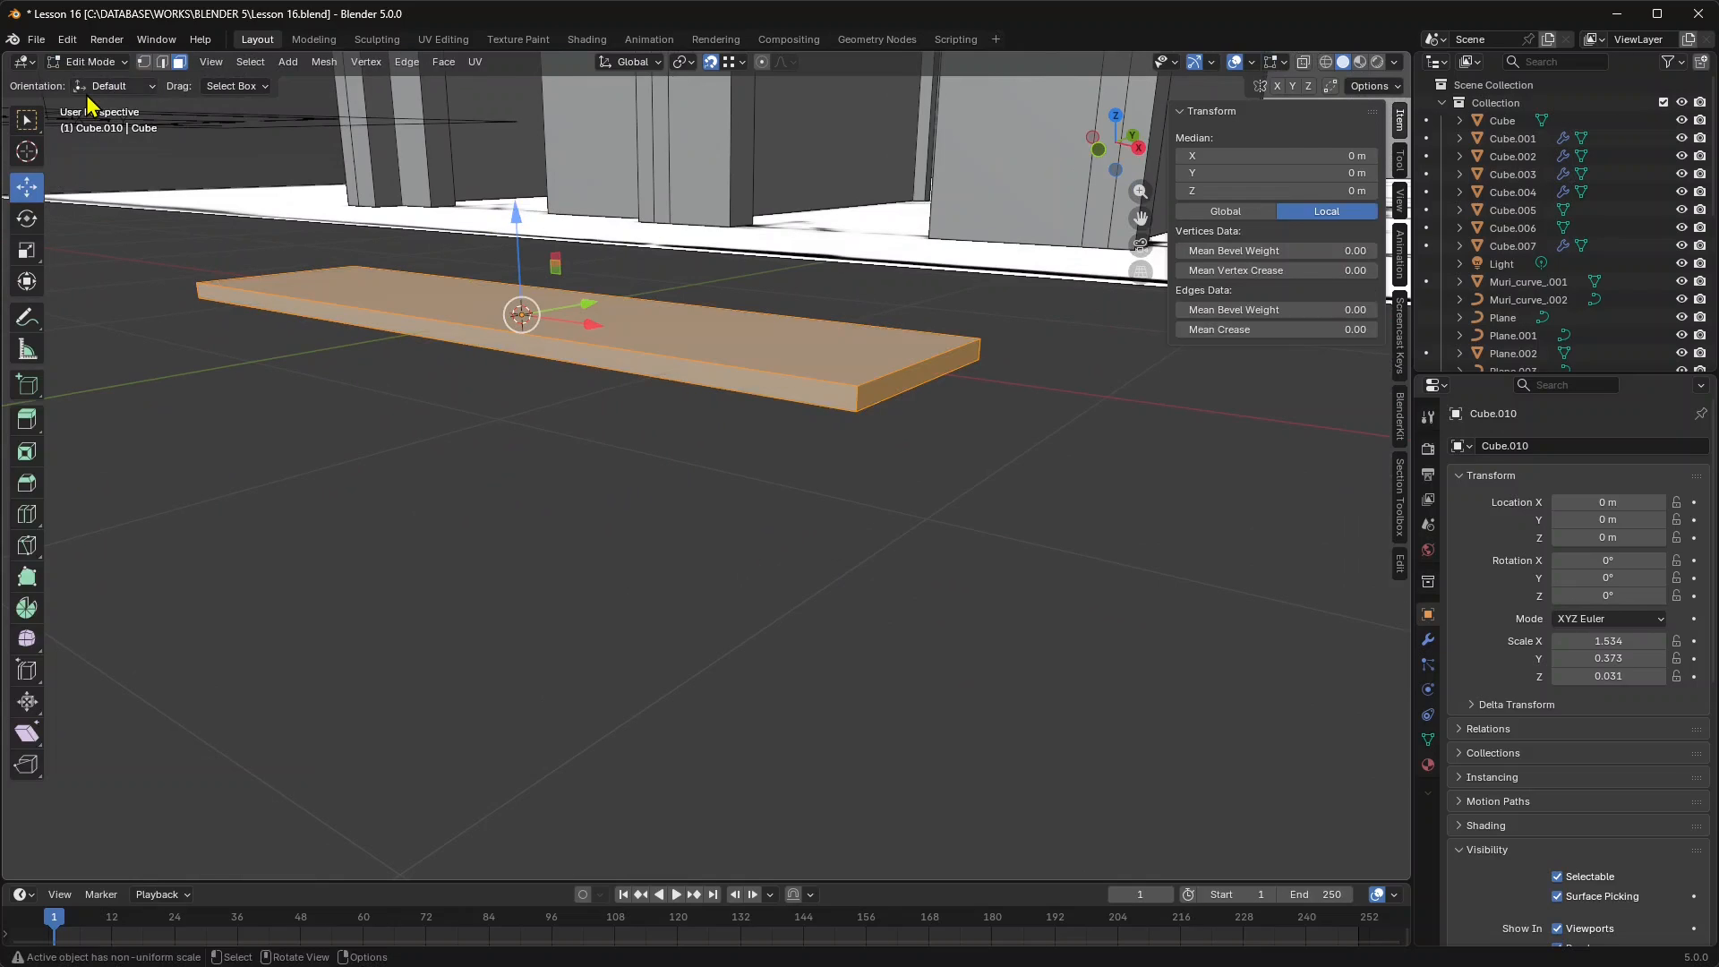
left_click(27, 483)
scroll(618, 328, "up", 3)
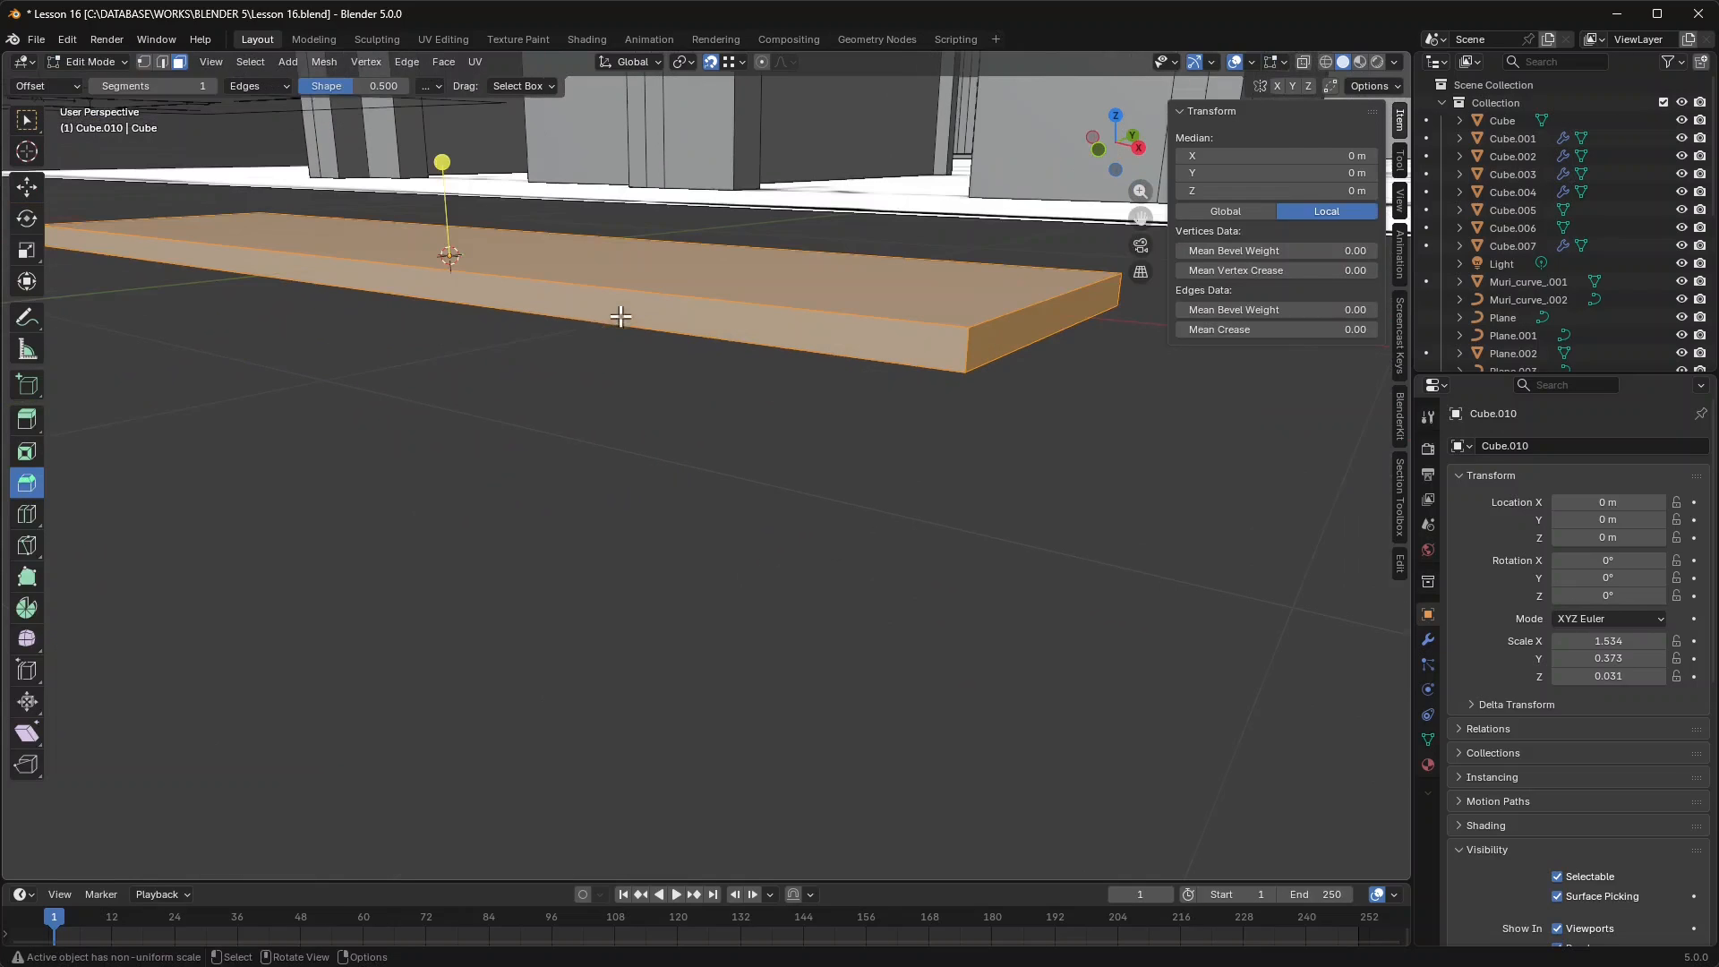
left_click_drag(472, 224, 533, 257)
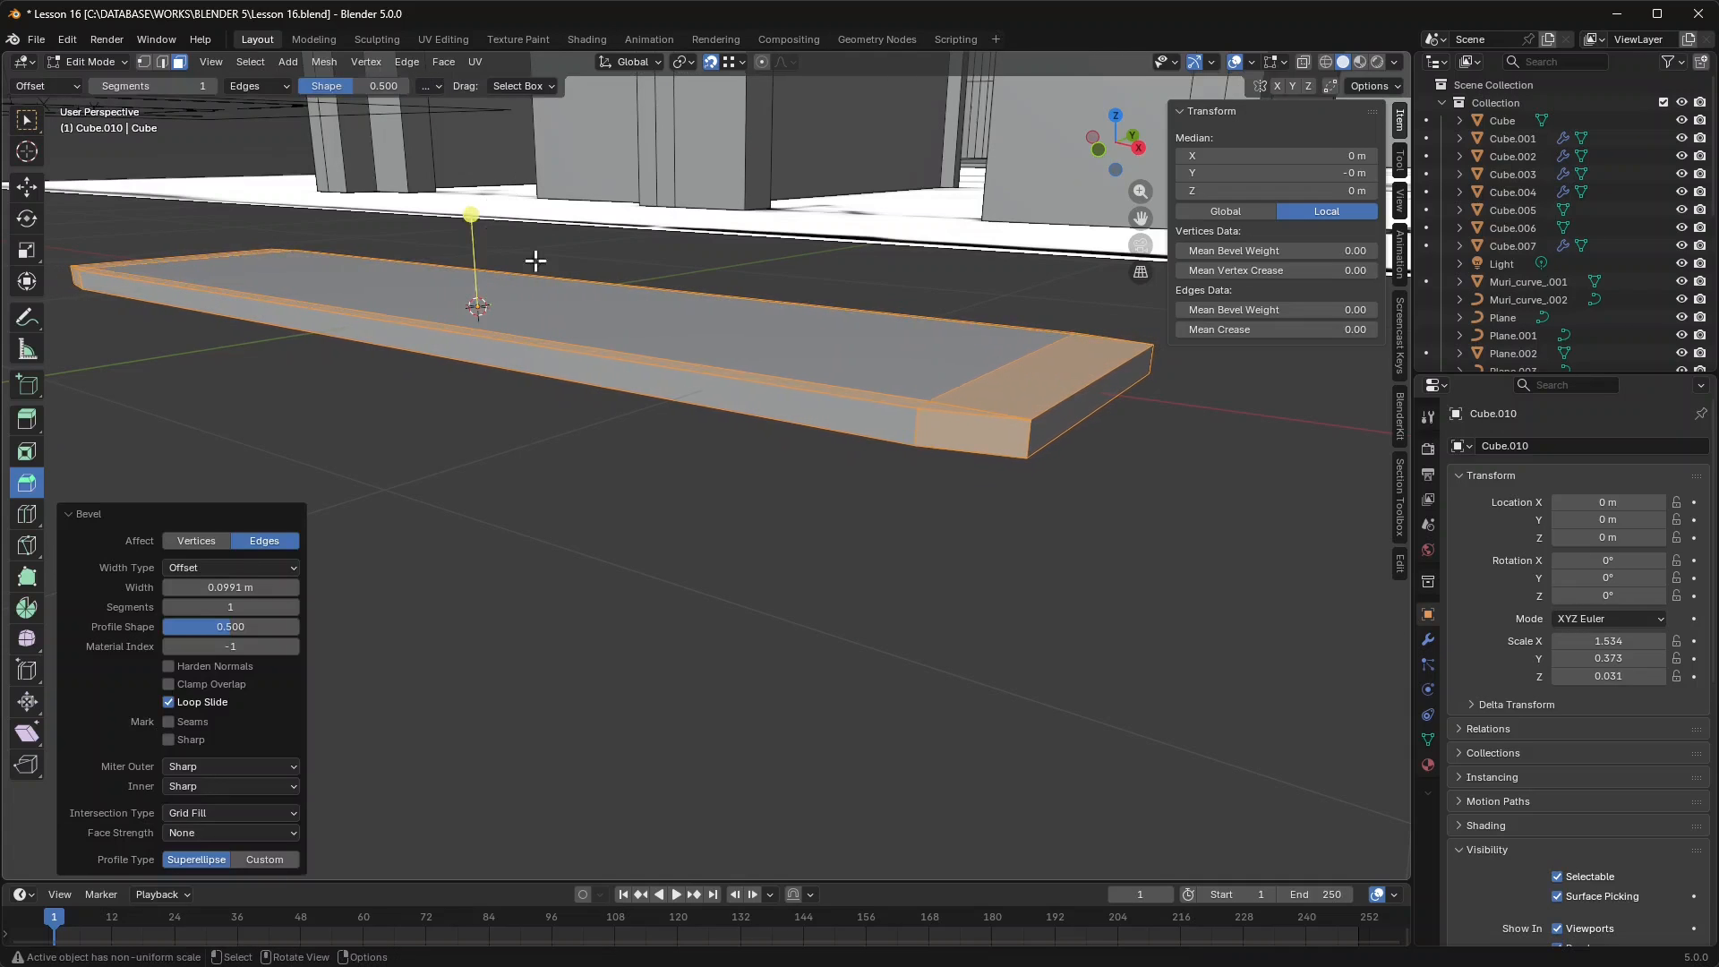
middle_click_drag(533, 257, 837, 458)
middle_click_drag(716, 434, 660, 472)
Undo the slab's bevel and return to Object Mode.
key("ctrl+z")
key("Tab")
middle_click_drag(714, 423, 280, 243)
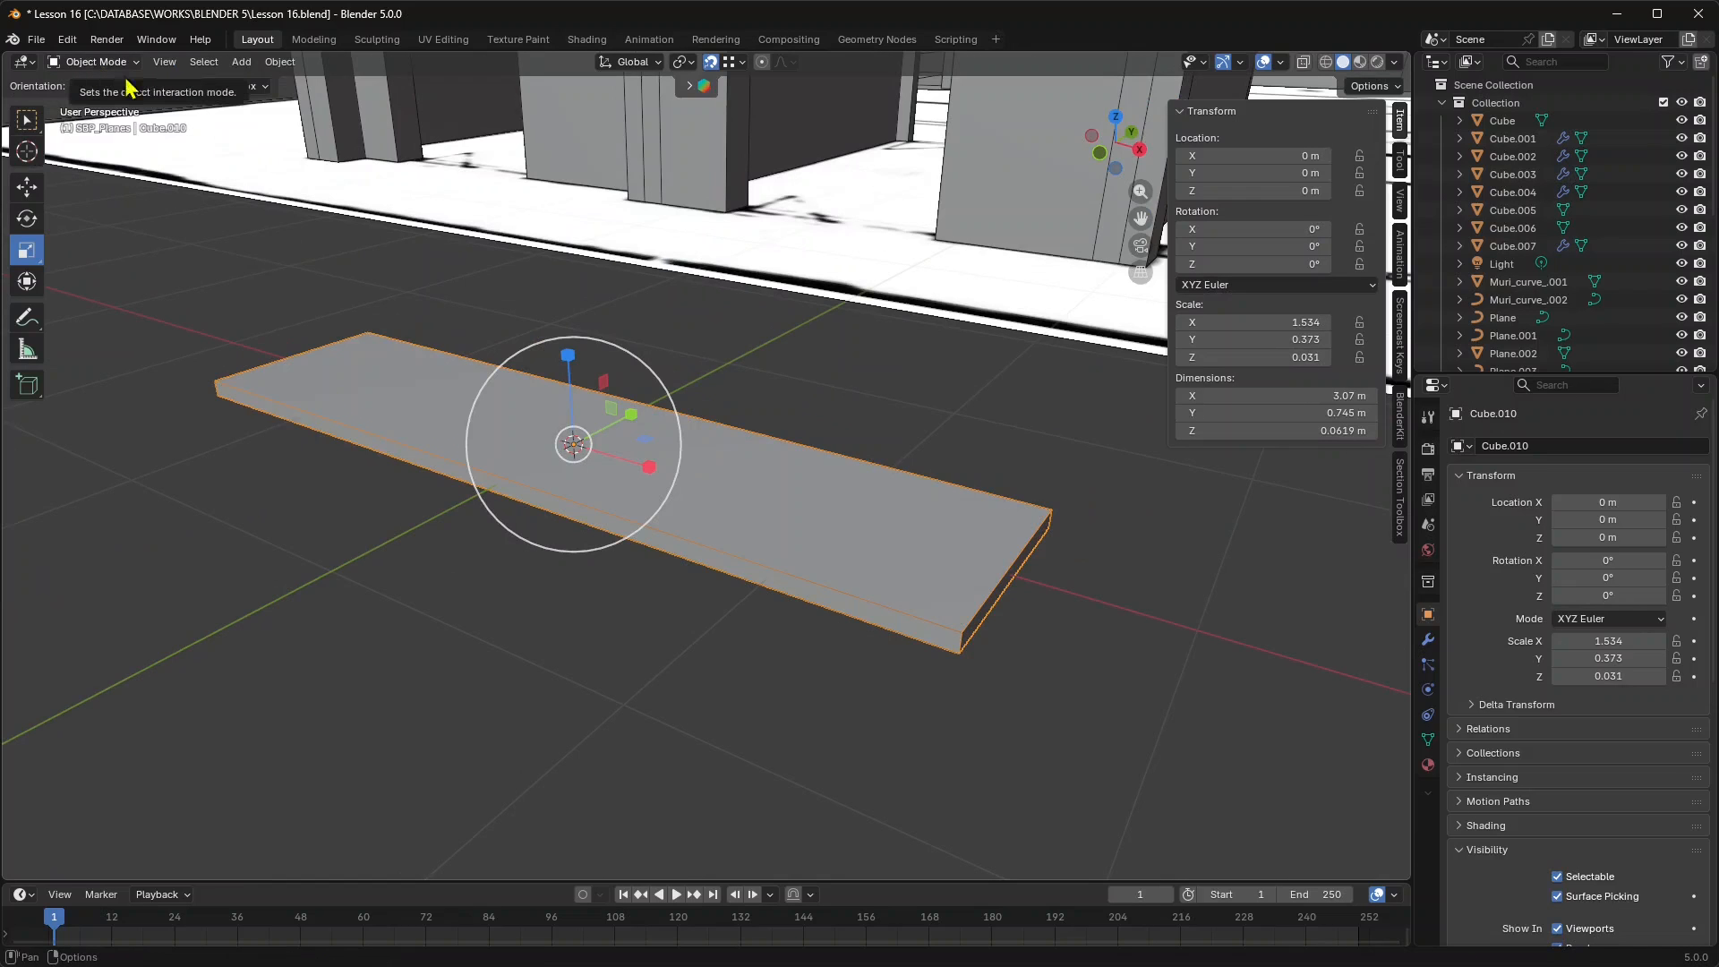
Apply the slab's scale so its scale values reset to 1.
left_click(245, 64)
mouse_move(287, 63)
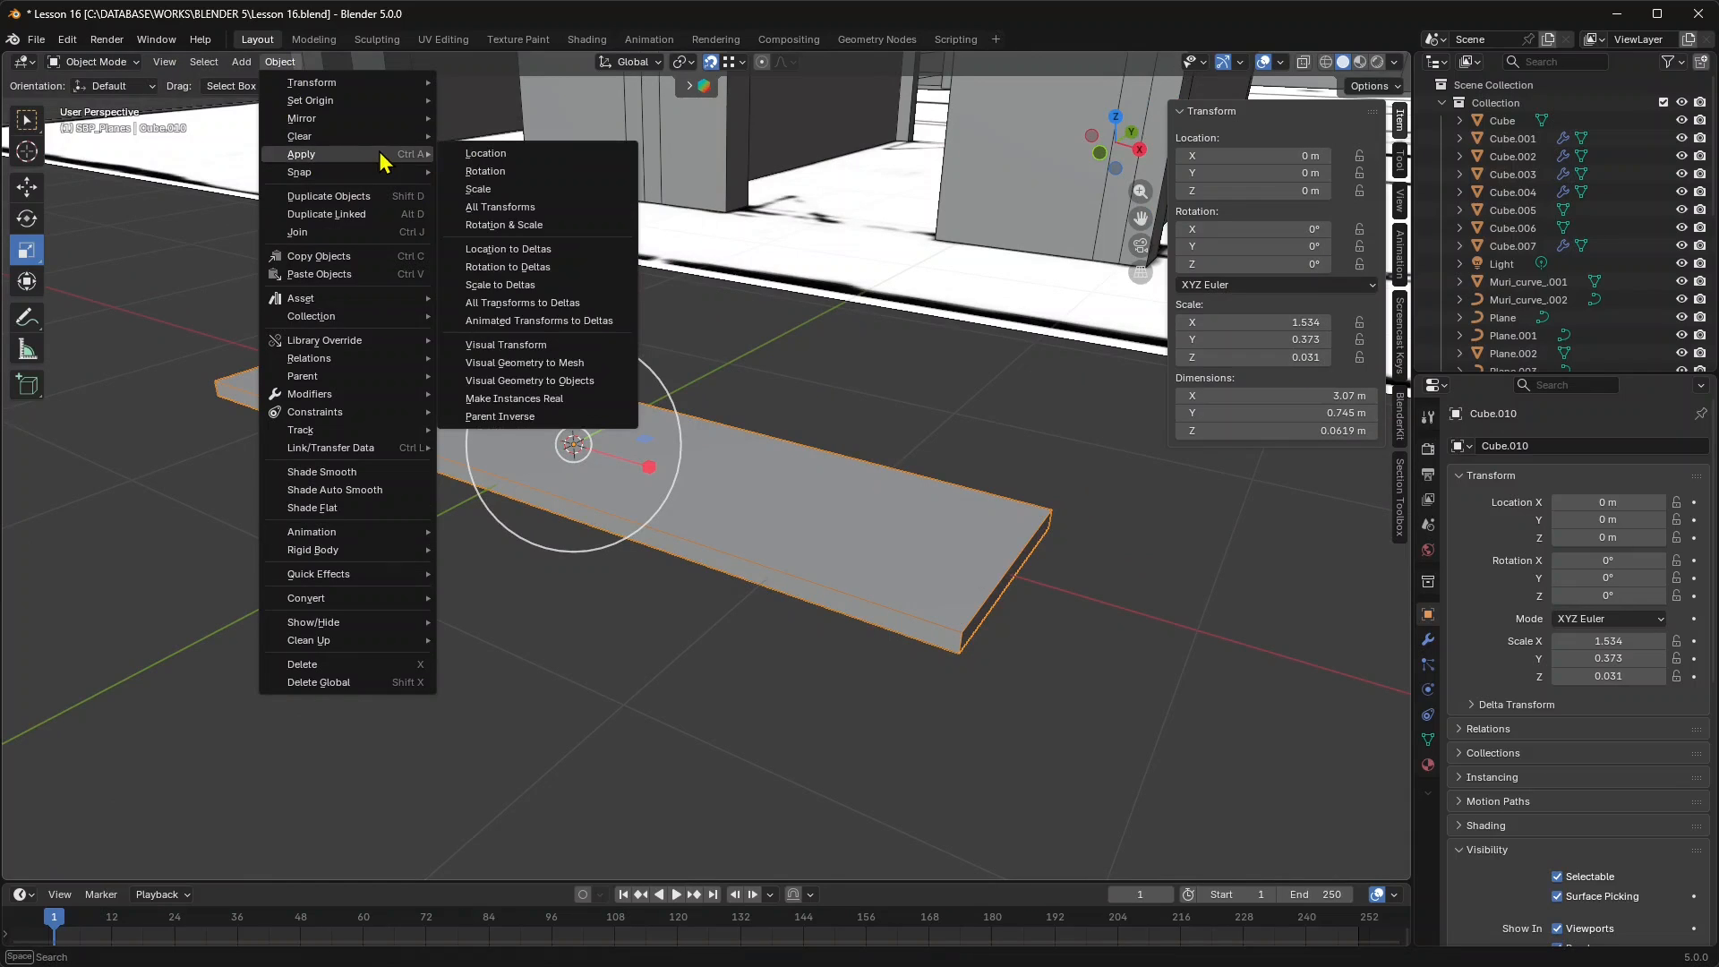
left_click(465, 191)
middle_click_drag(651, 322, 555, 501)
scroll(612, 555, "up", 5)
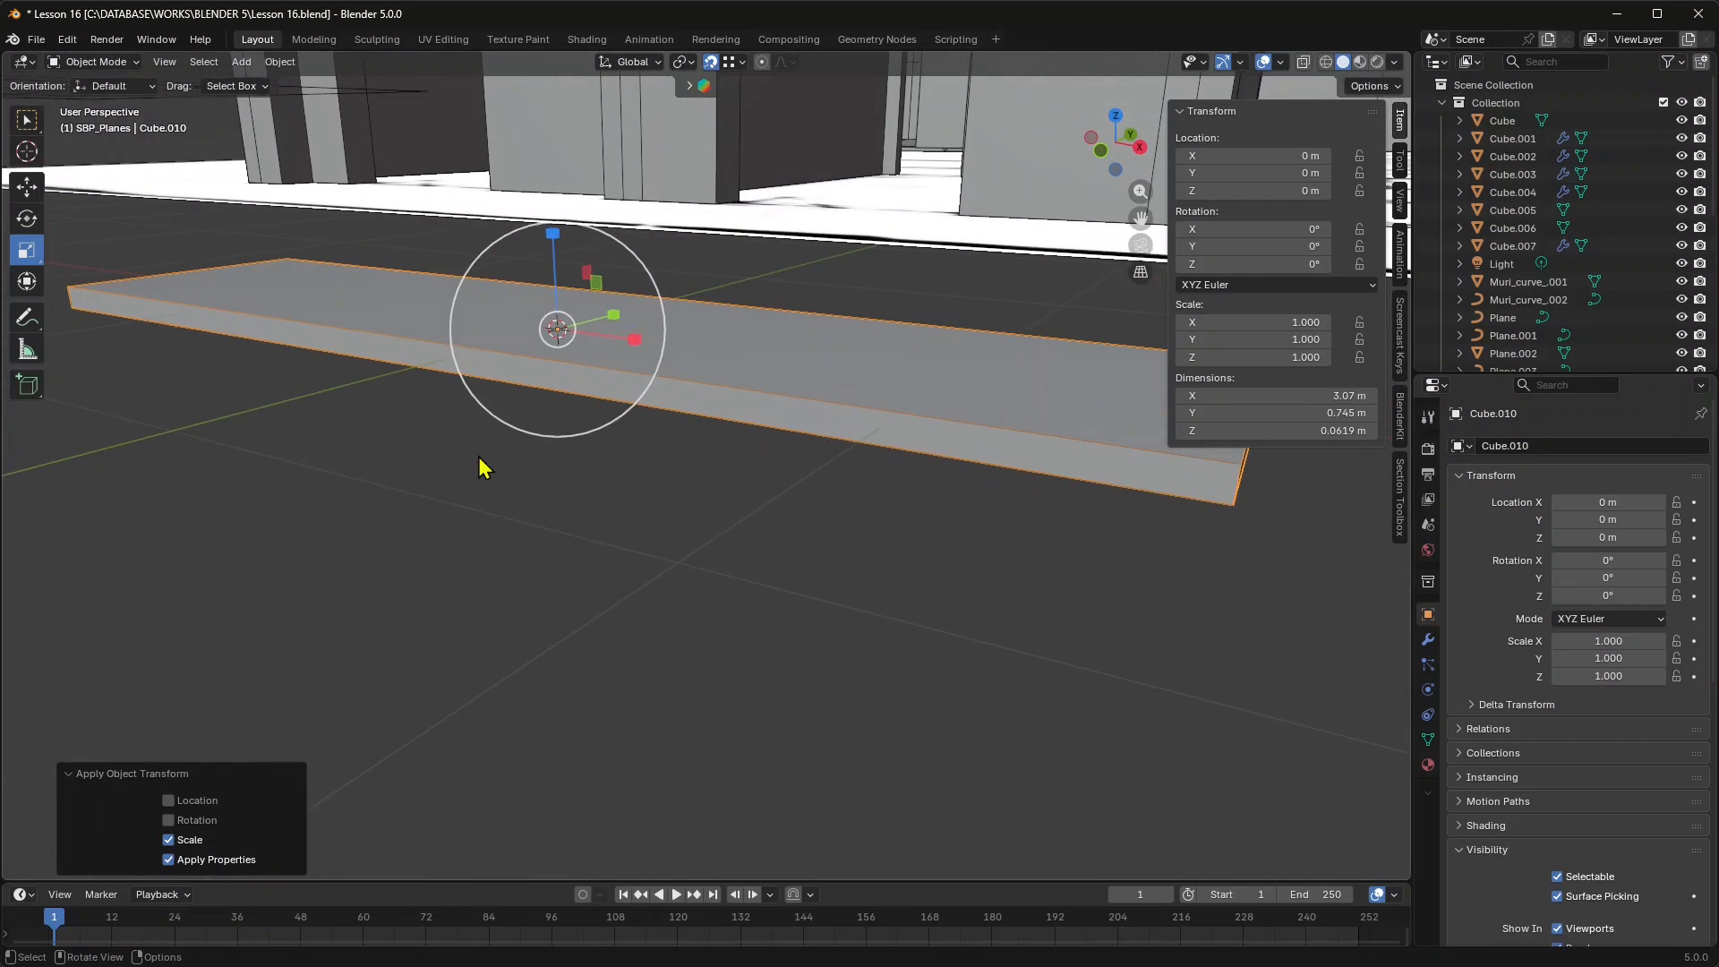
scroll(626, 453, "down", 2)
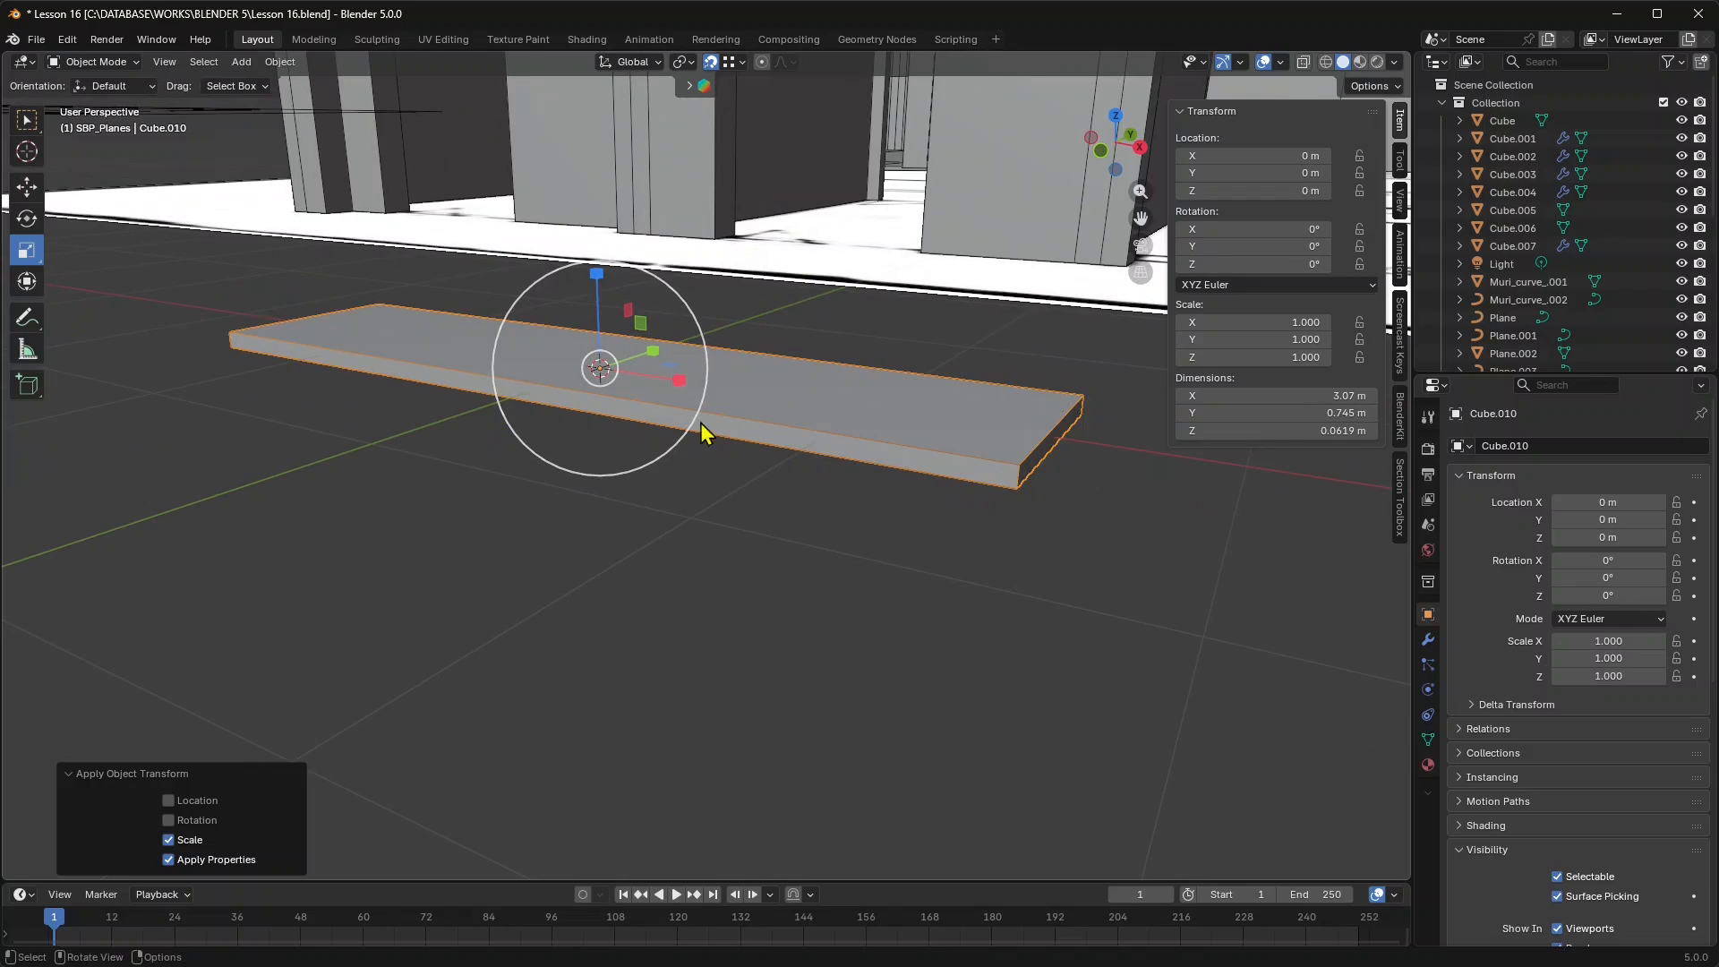
Bevel all the slab's edges by about 0.0068 m in Edit Mode with one segment.
left_click(125, 67)
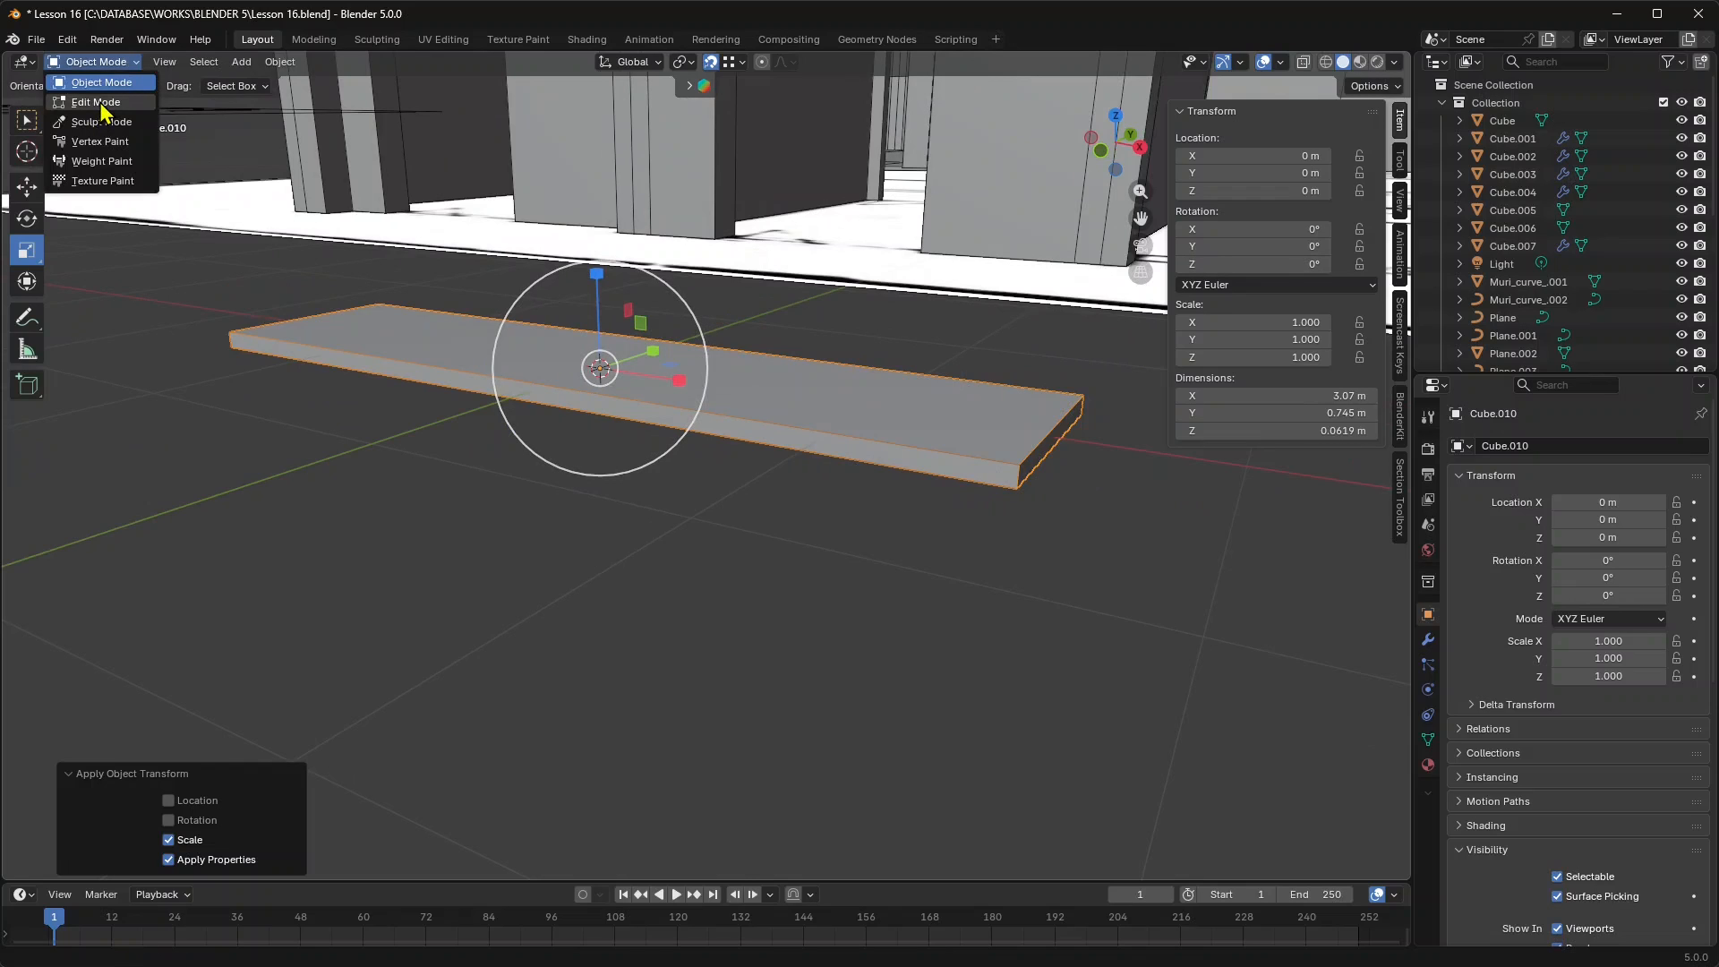
left_click(99, 103)
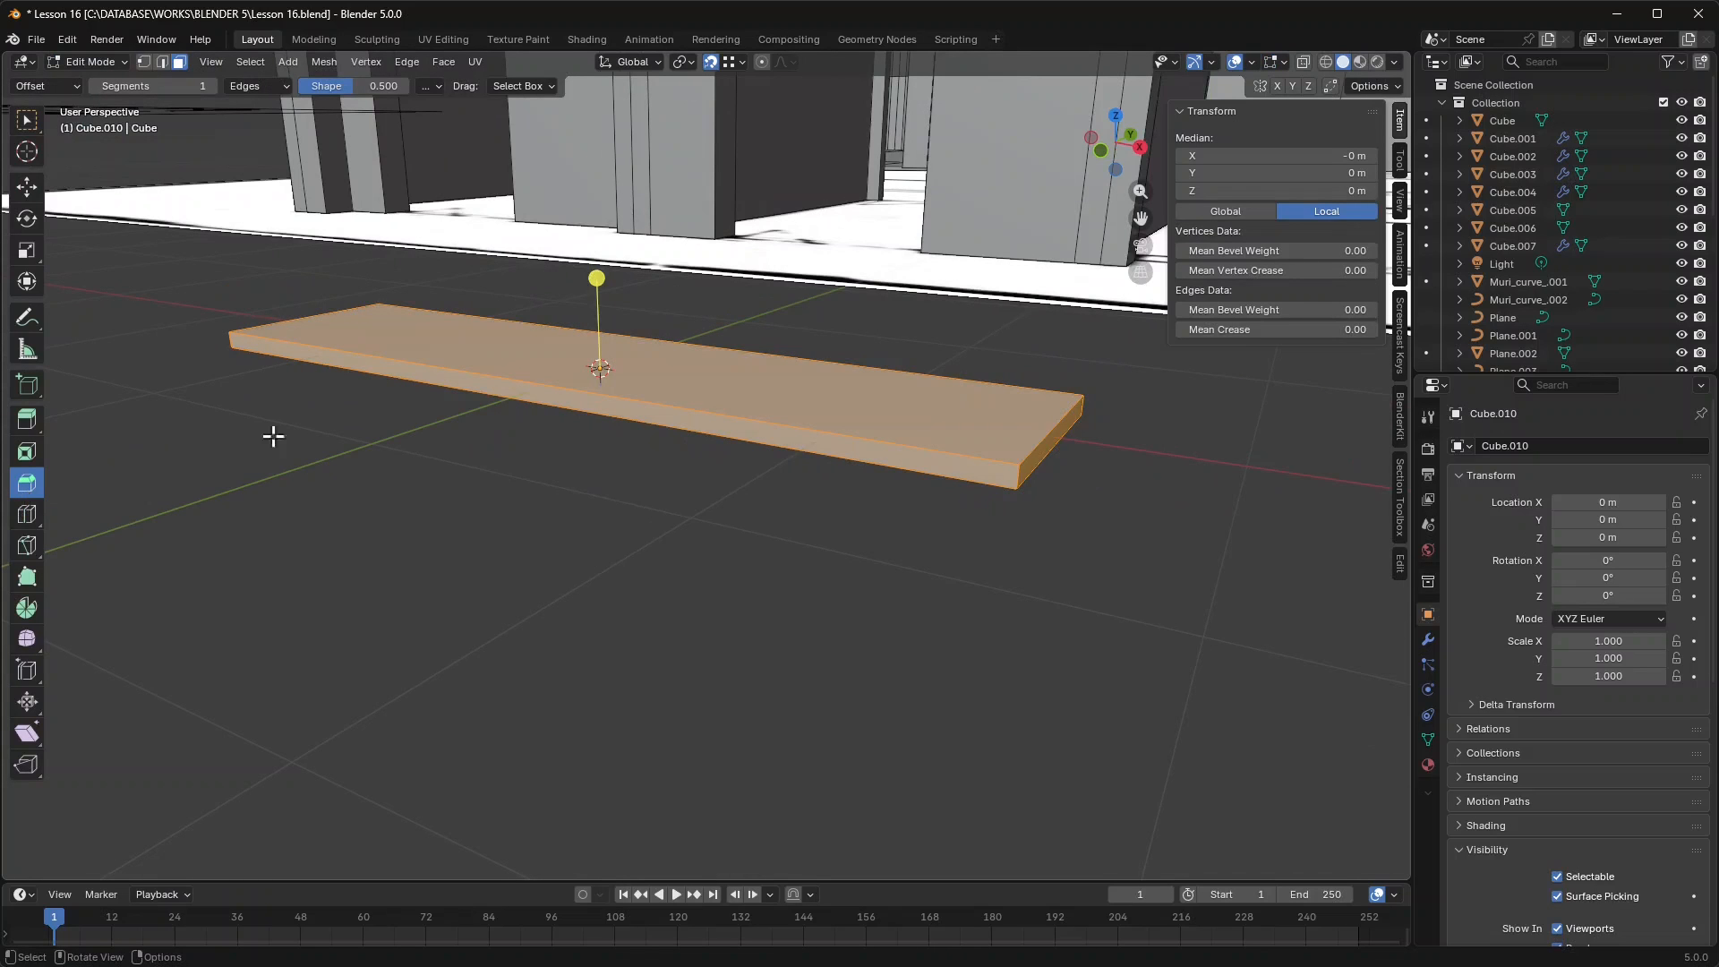
scroll(599, 291, "up", 2)
mouse_move(550, 241)
left_mouse_down()
mouse_move(566, 219)
mouse_move(578, 236)
left_mouse_up()
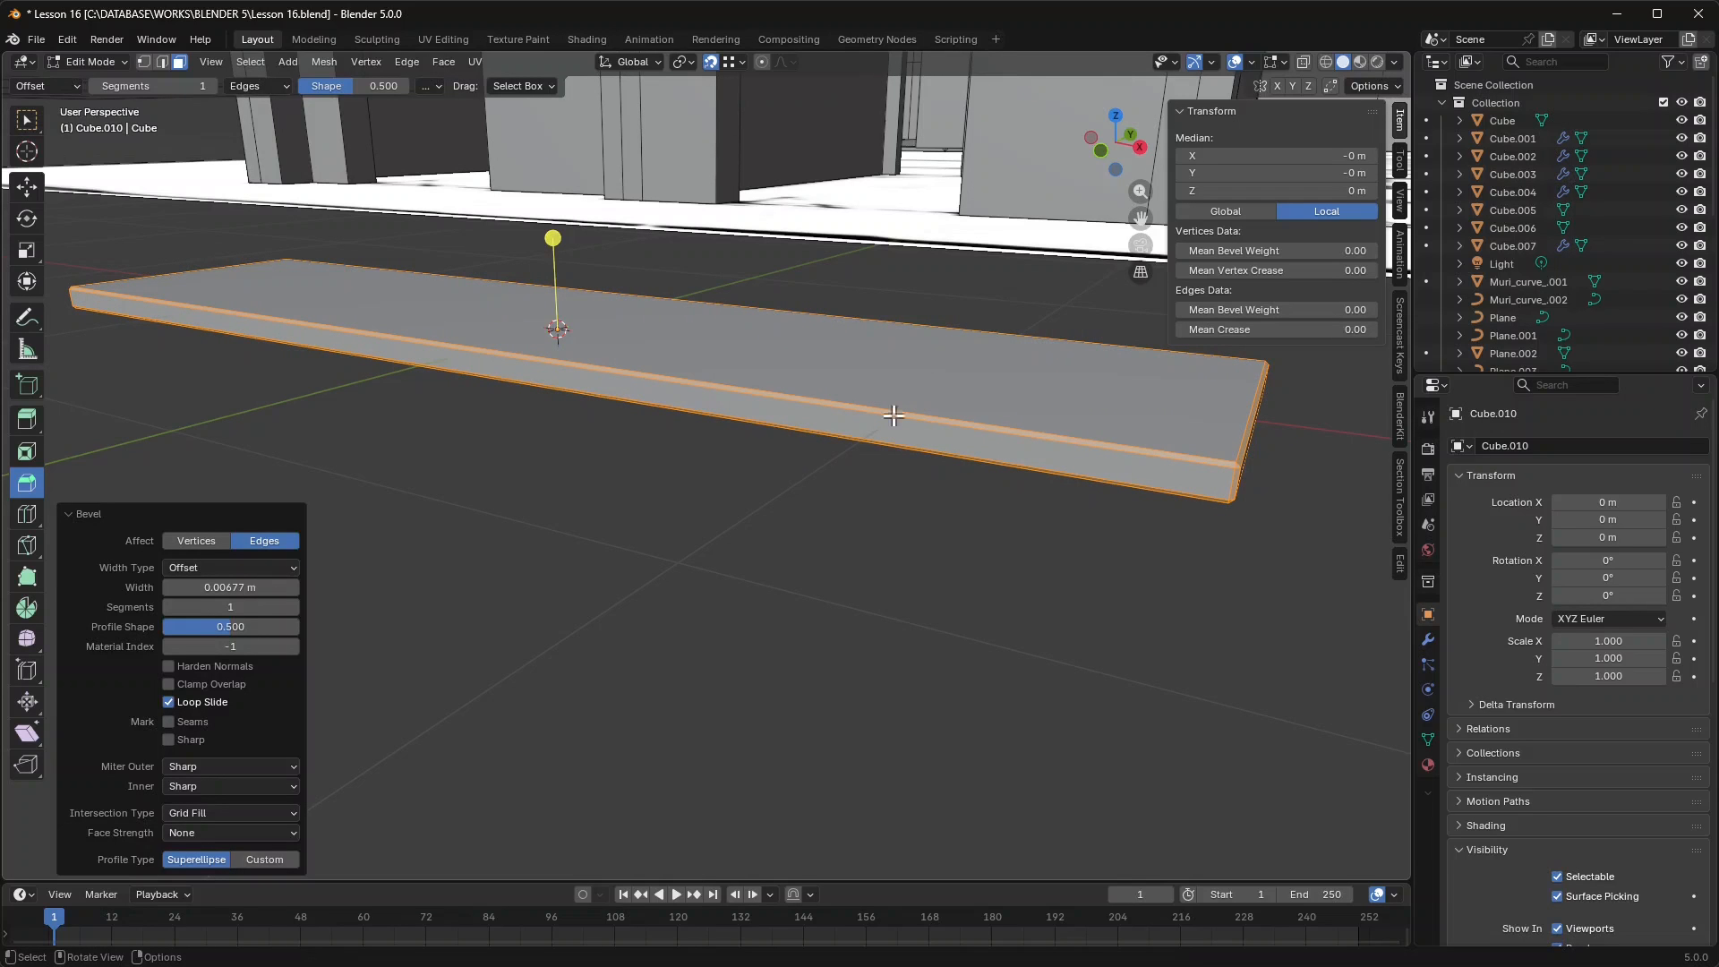
middle_click_drag(1003, 552, 978, 535)
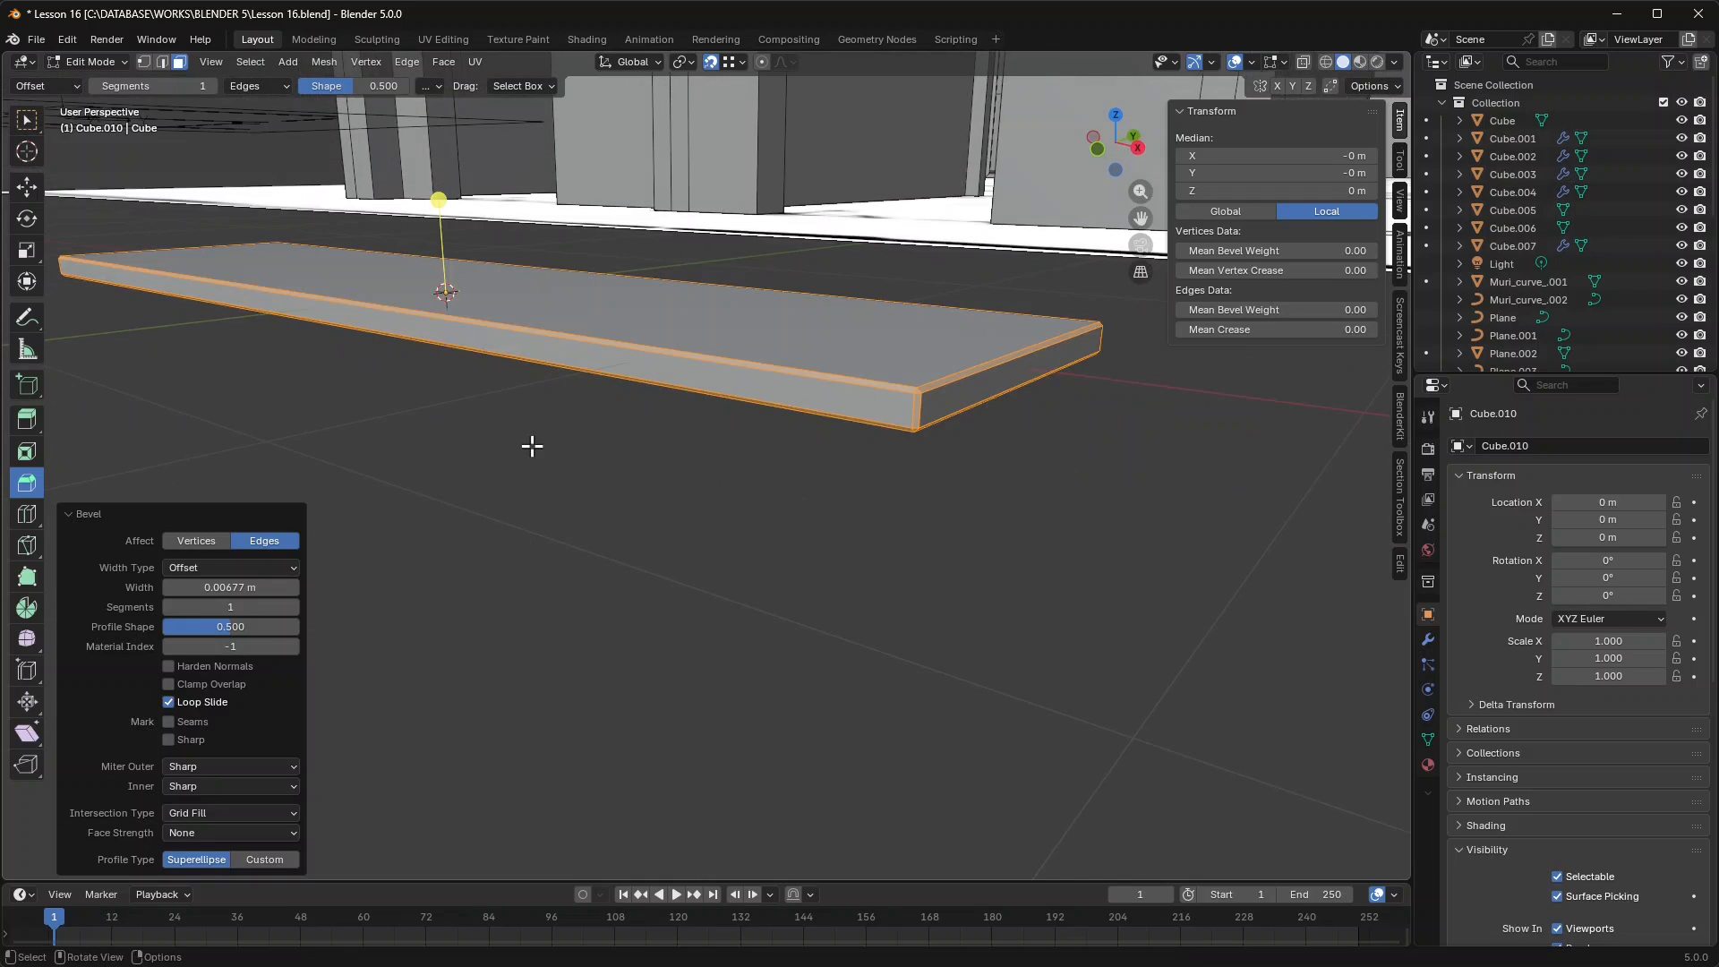
middle_click_drag(544, 431, 474, 460, "shift")
Undo the 0.0068 m bevel and switch the slab back to Object Mode.
key("a")
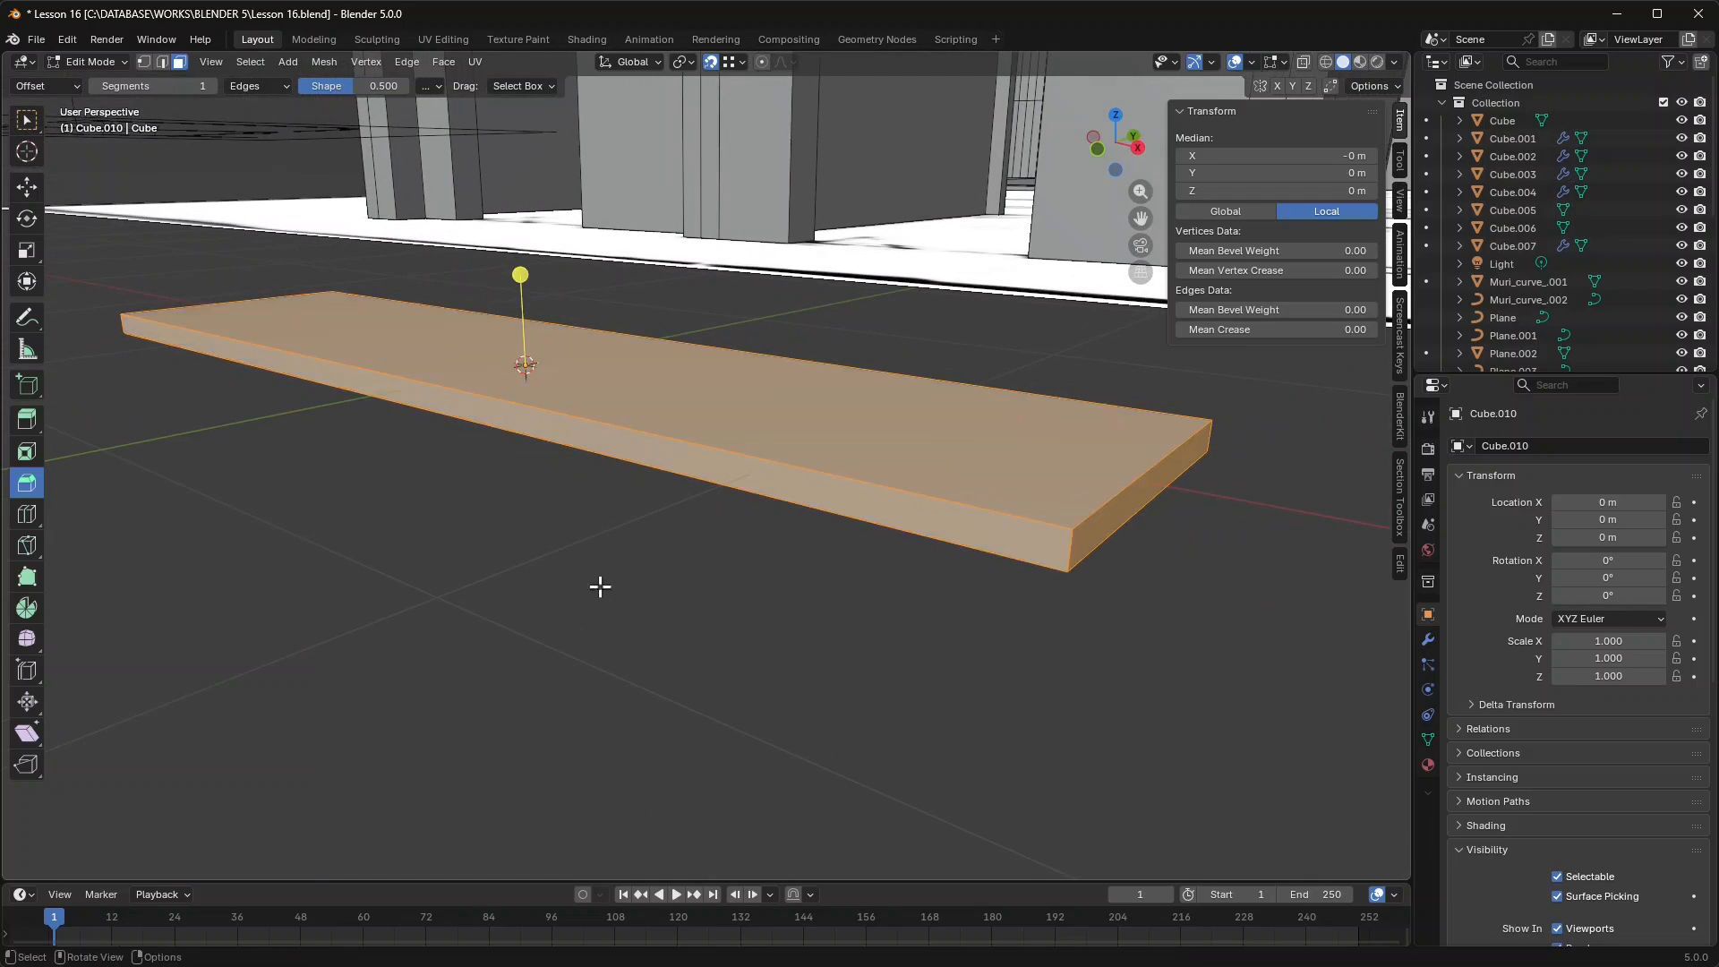
scroll(541, 556, "down", 2)
left_click(117, 65)
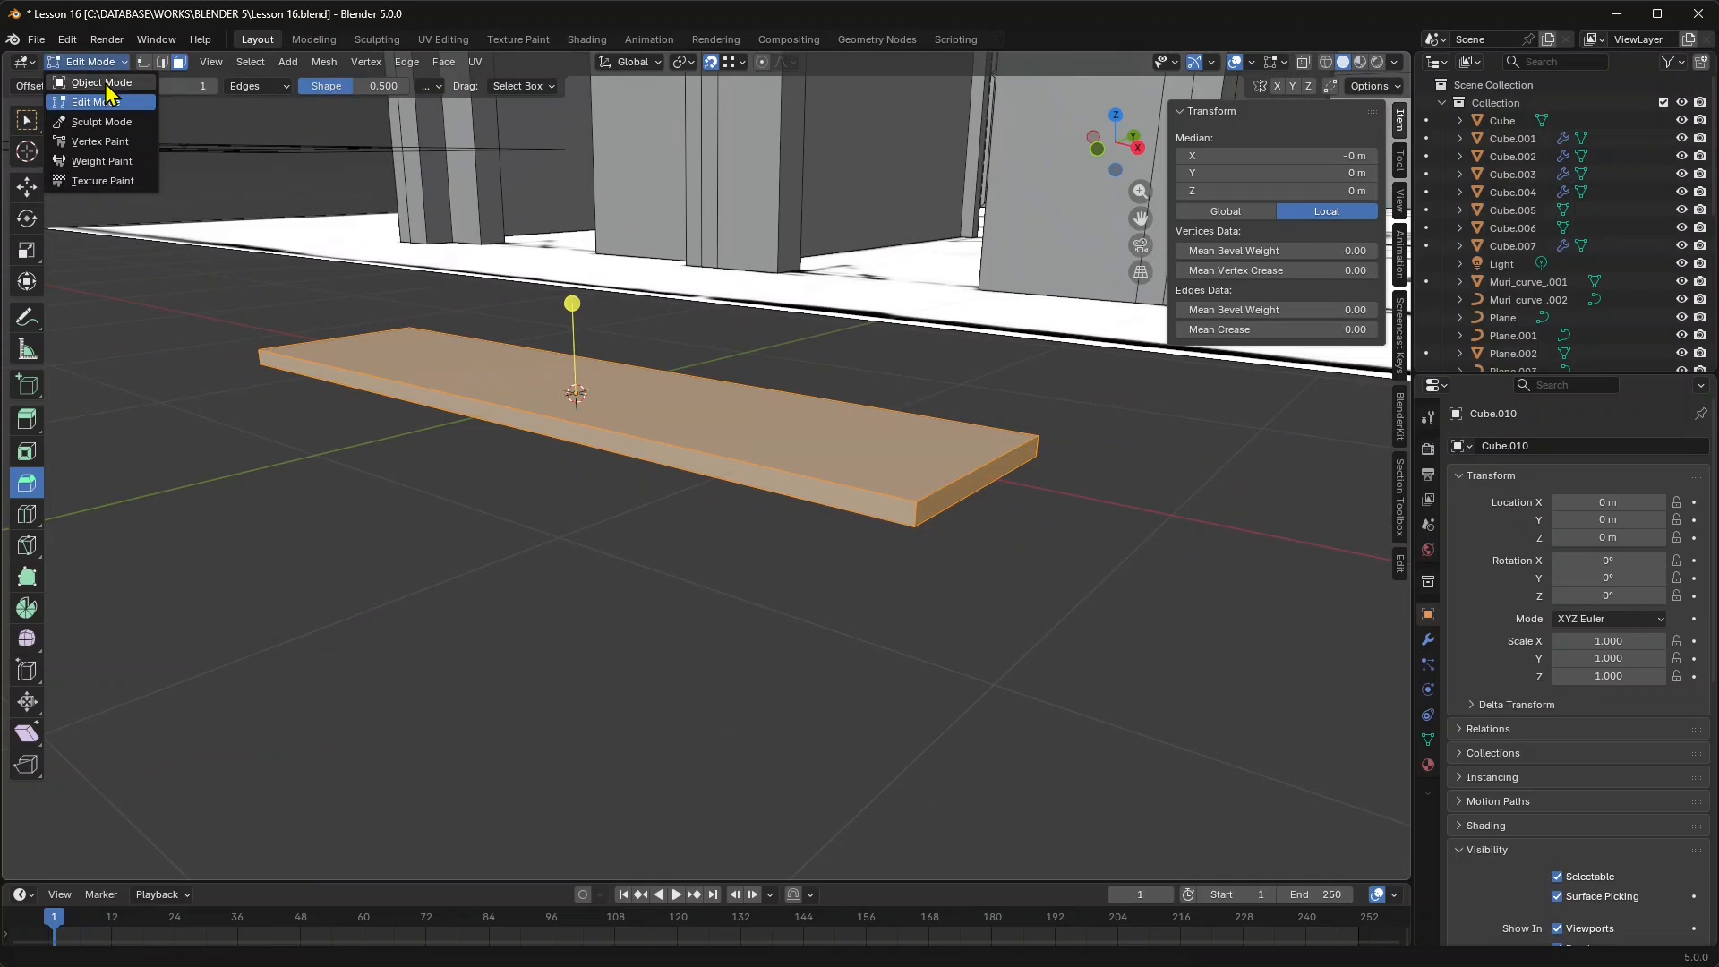
left_click(90, 93)
Copy and paste the slab, and move the copy up along Z by about 0.41 m.
key("ctrl+c")
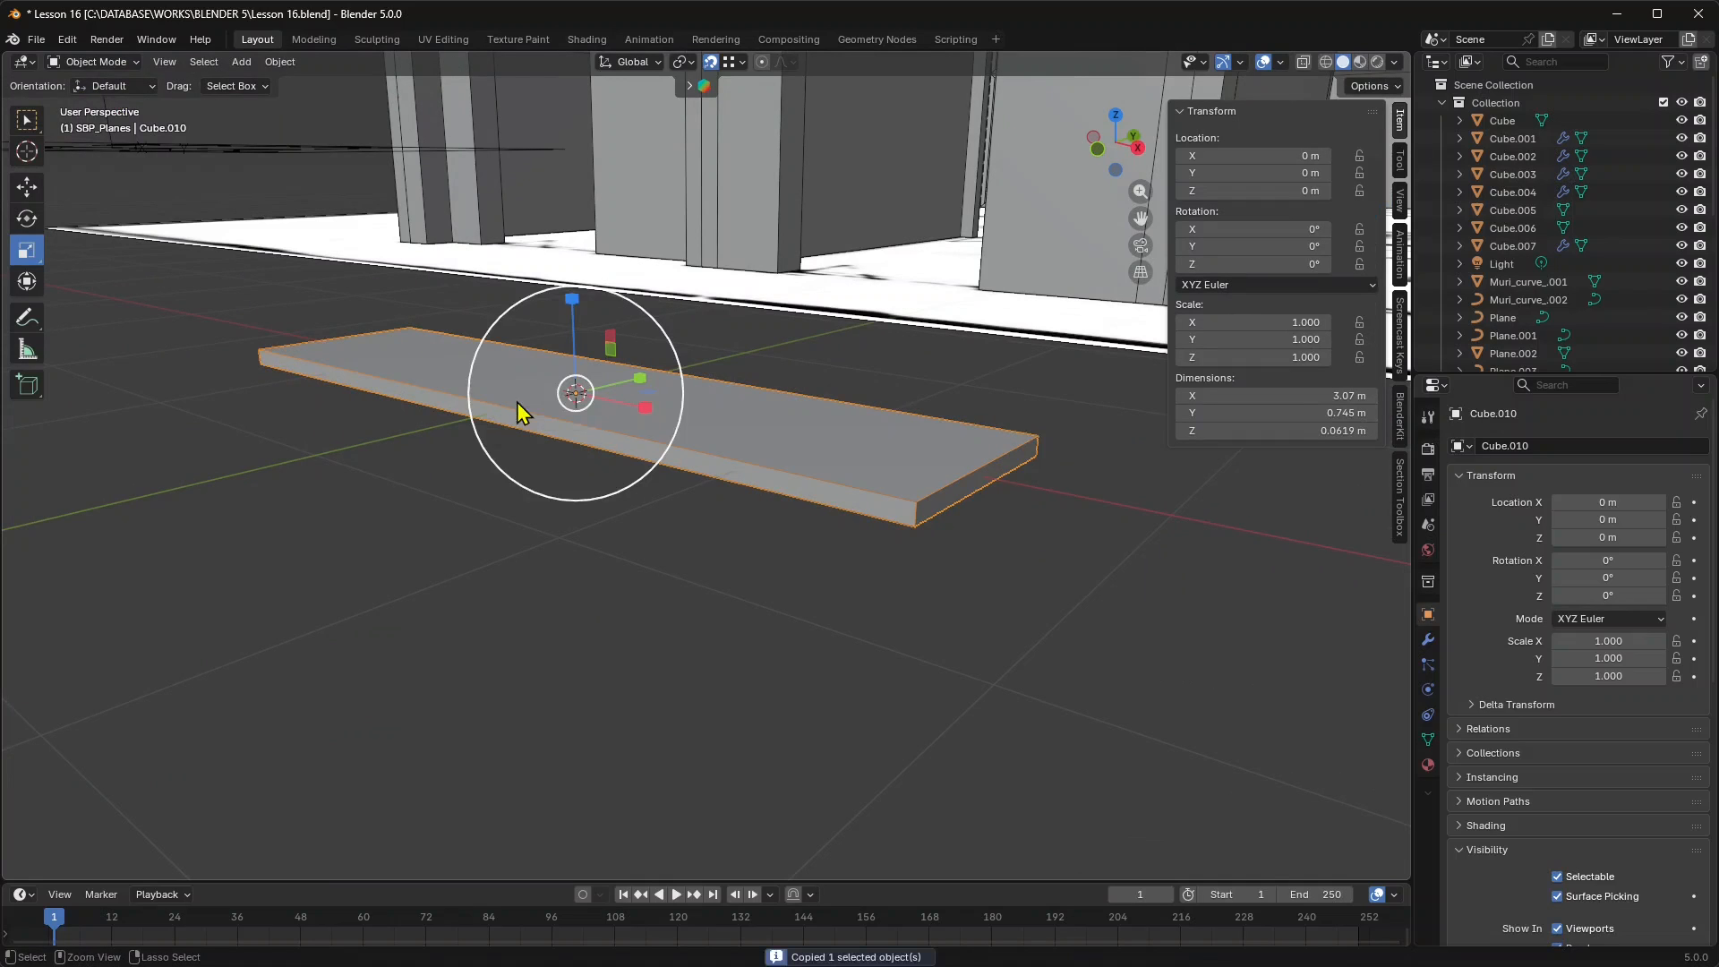
key("ctrl+v")
key("shift+space")
key("g")
left_click_drag(572, 300, 627, 174)
middle_click_drag(610, 351, 606, 408, "shift")
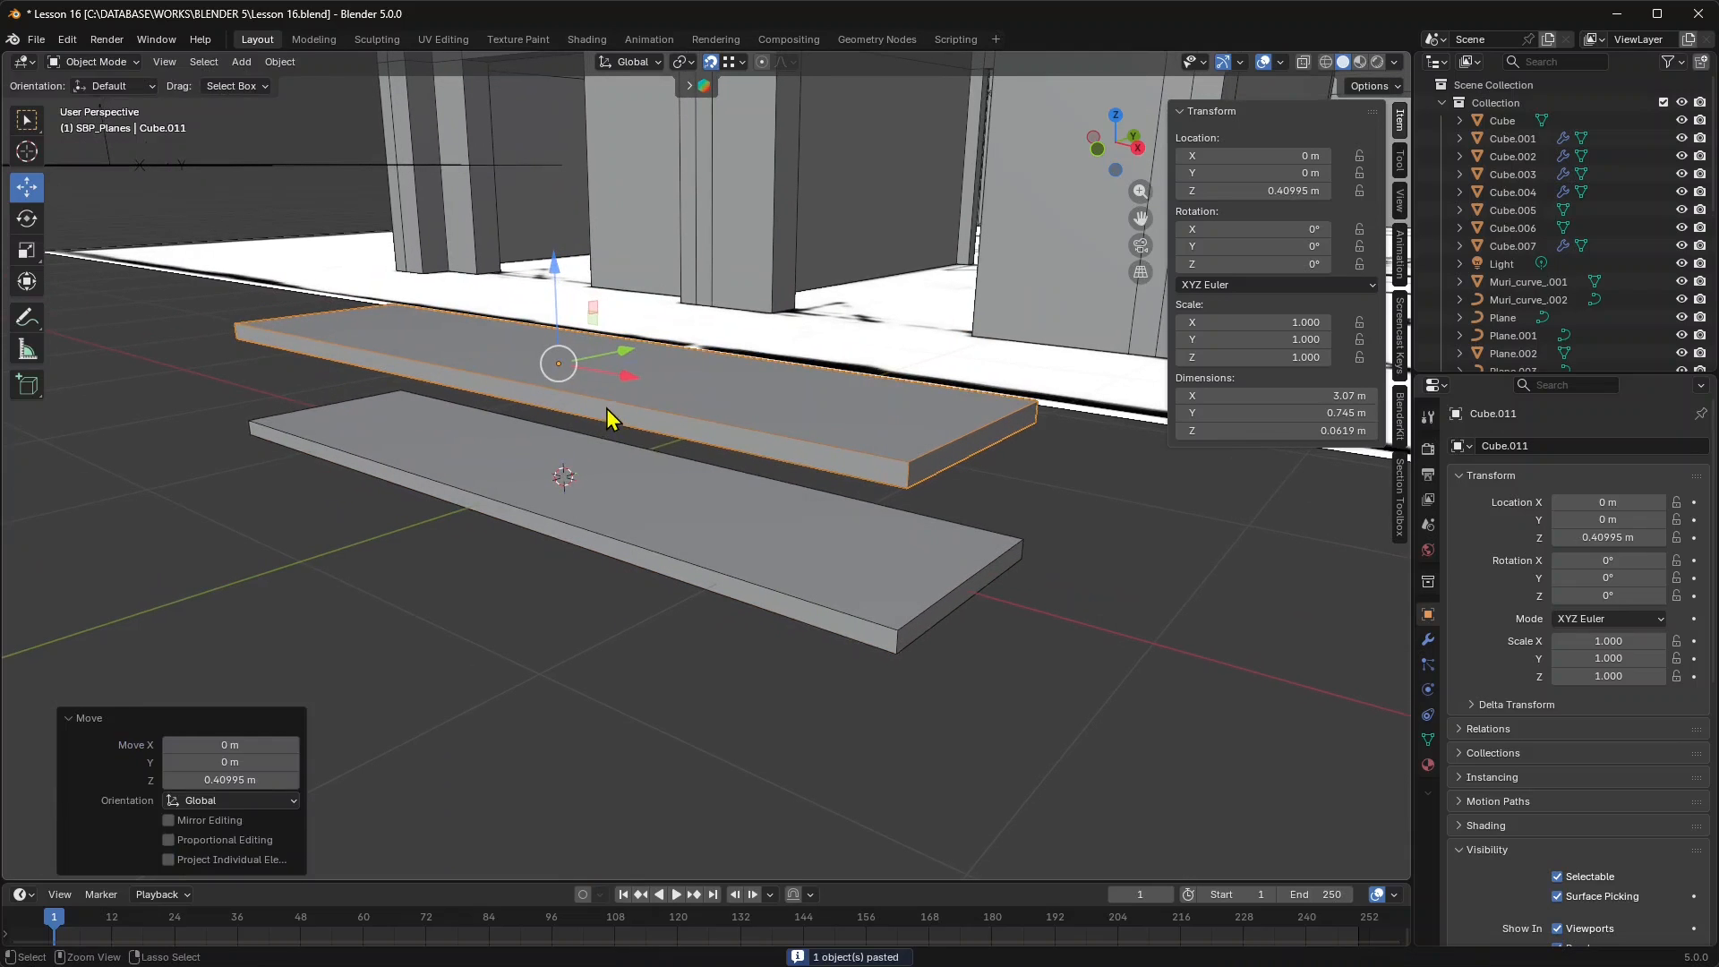
Paste another copy of the slab and raise it along Z to about 0.997 m.
key("ctrl+v")
left_click_drag(556, 274, 567, 176)
scroll(582, 363, "down", 3)
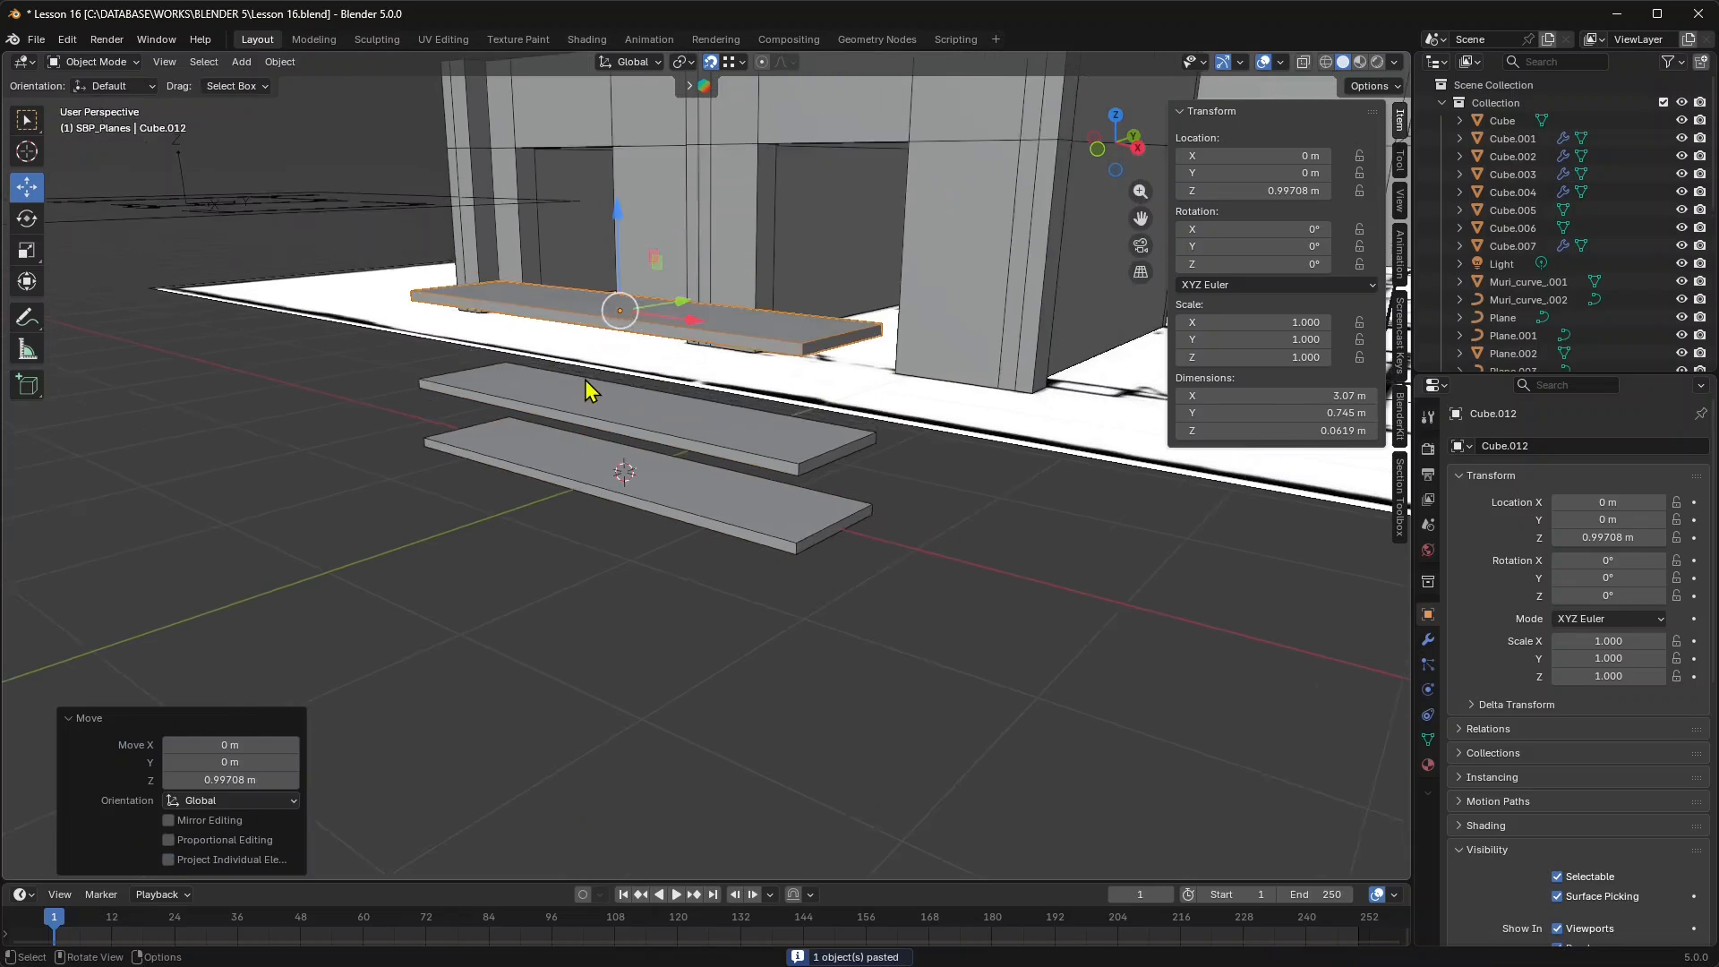
middle_click_drag(584, 380, 586, 403)
Turn off snapping, deselect the top slab and select the lowest one, framing it in the view.
left_click(709, 62)
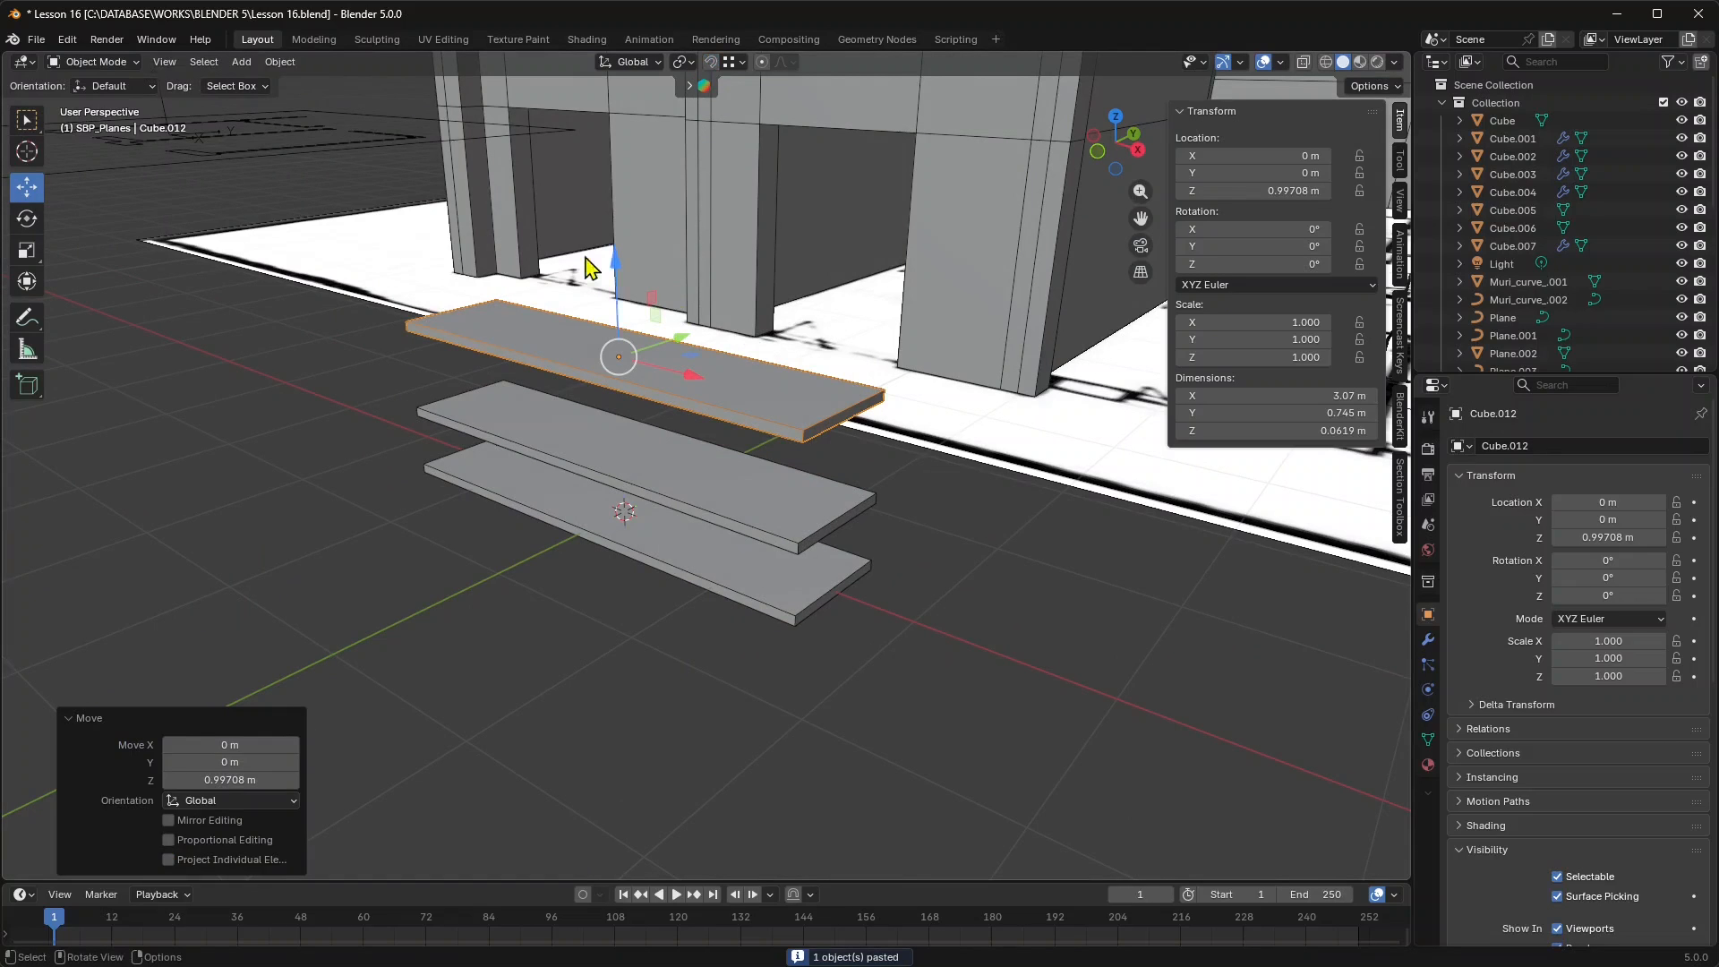
left_click(540, 586)
scroll(624, 573, "up", 2)
middle_click_drag(624, 573, 626, 538)
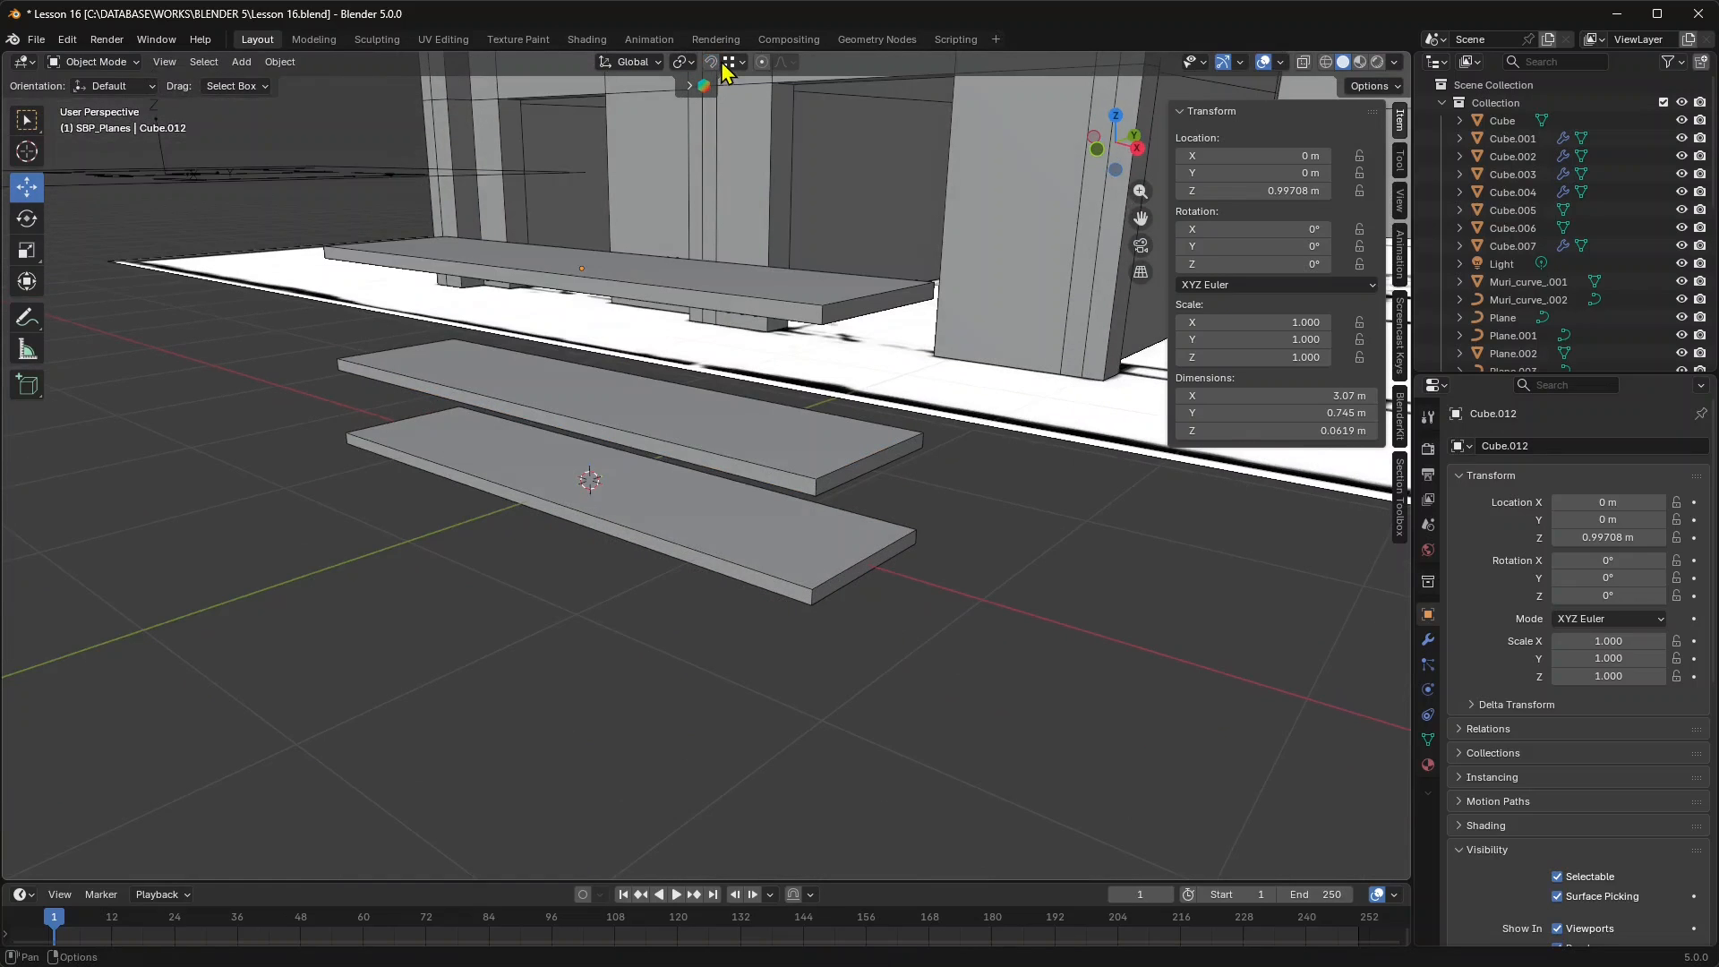
left_click(528, 491)
key("KP_Decimal")
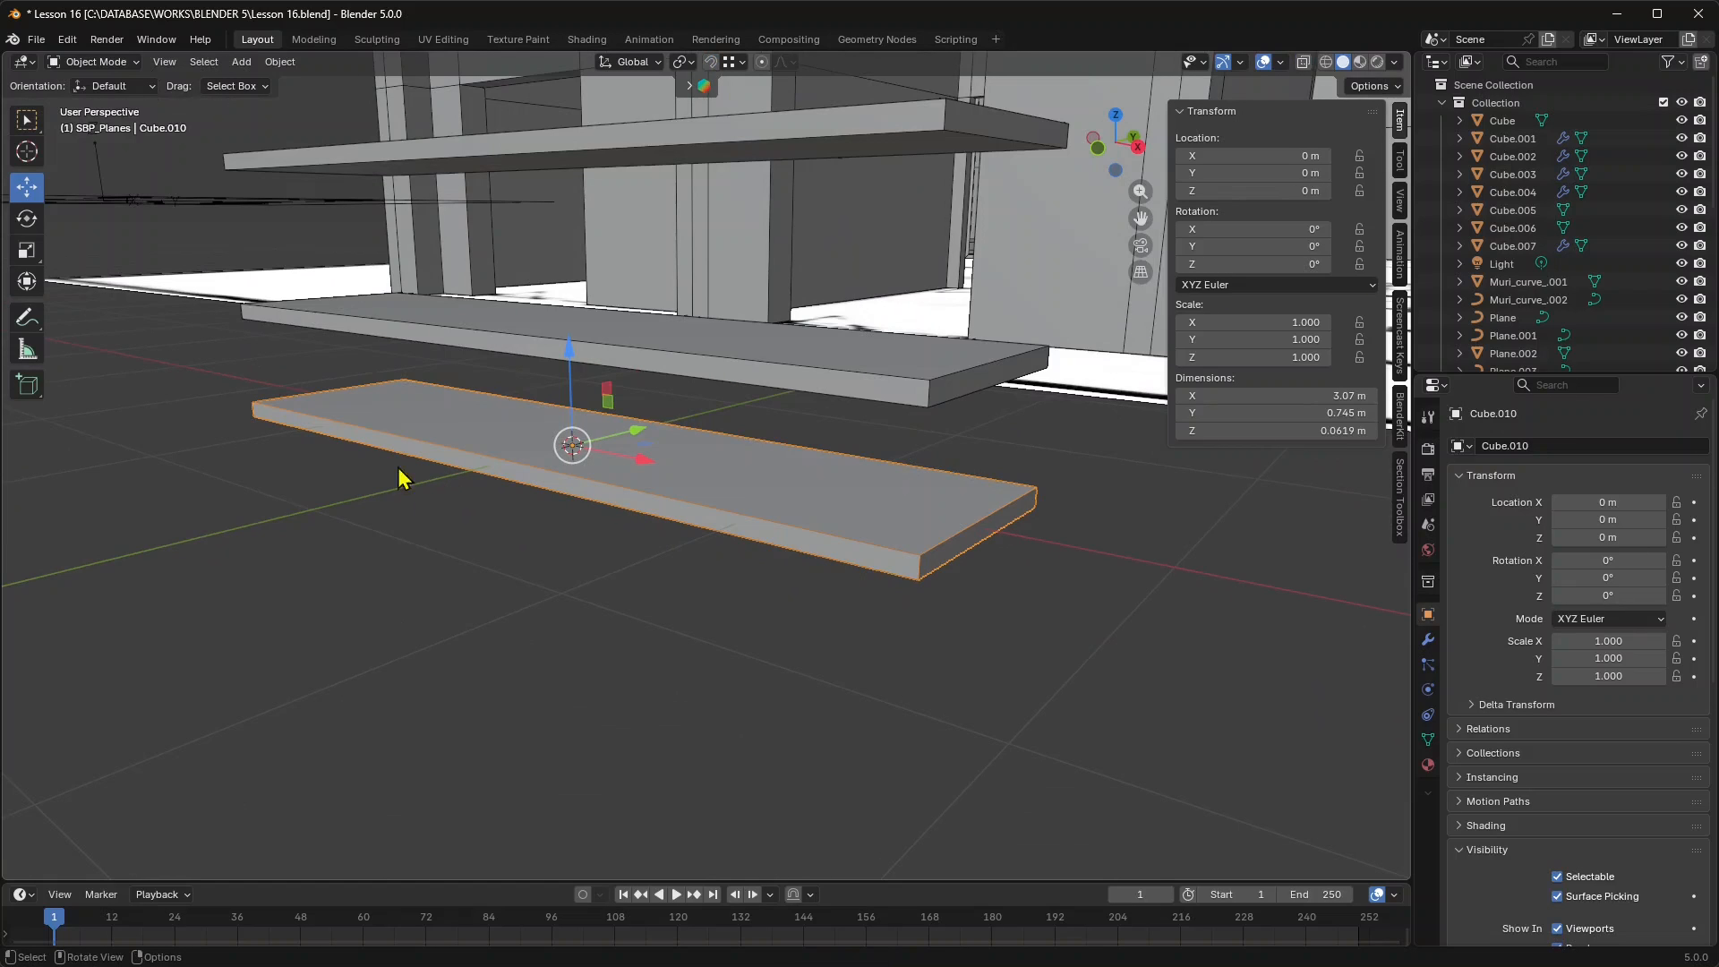
Select the middle slab and enter Edit Mode.
left_click(402, 324)
left_click(98, 62)
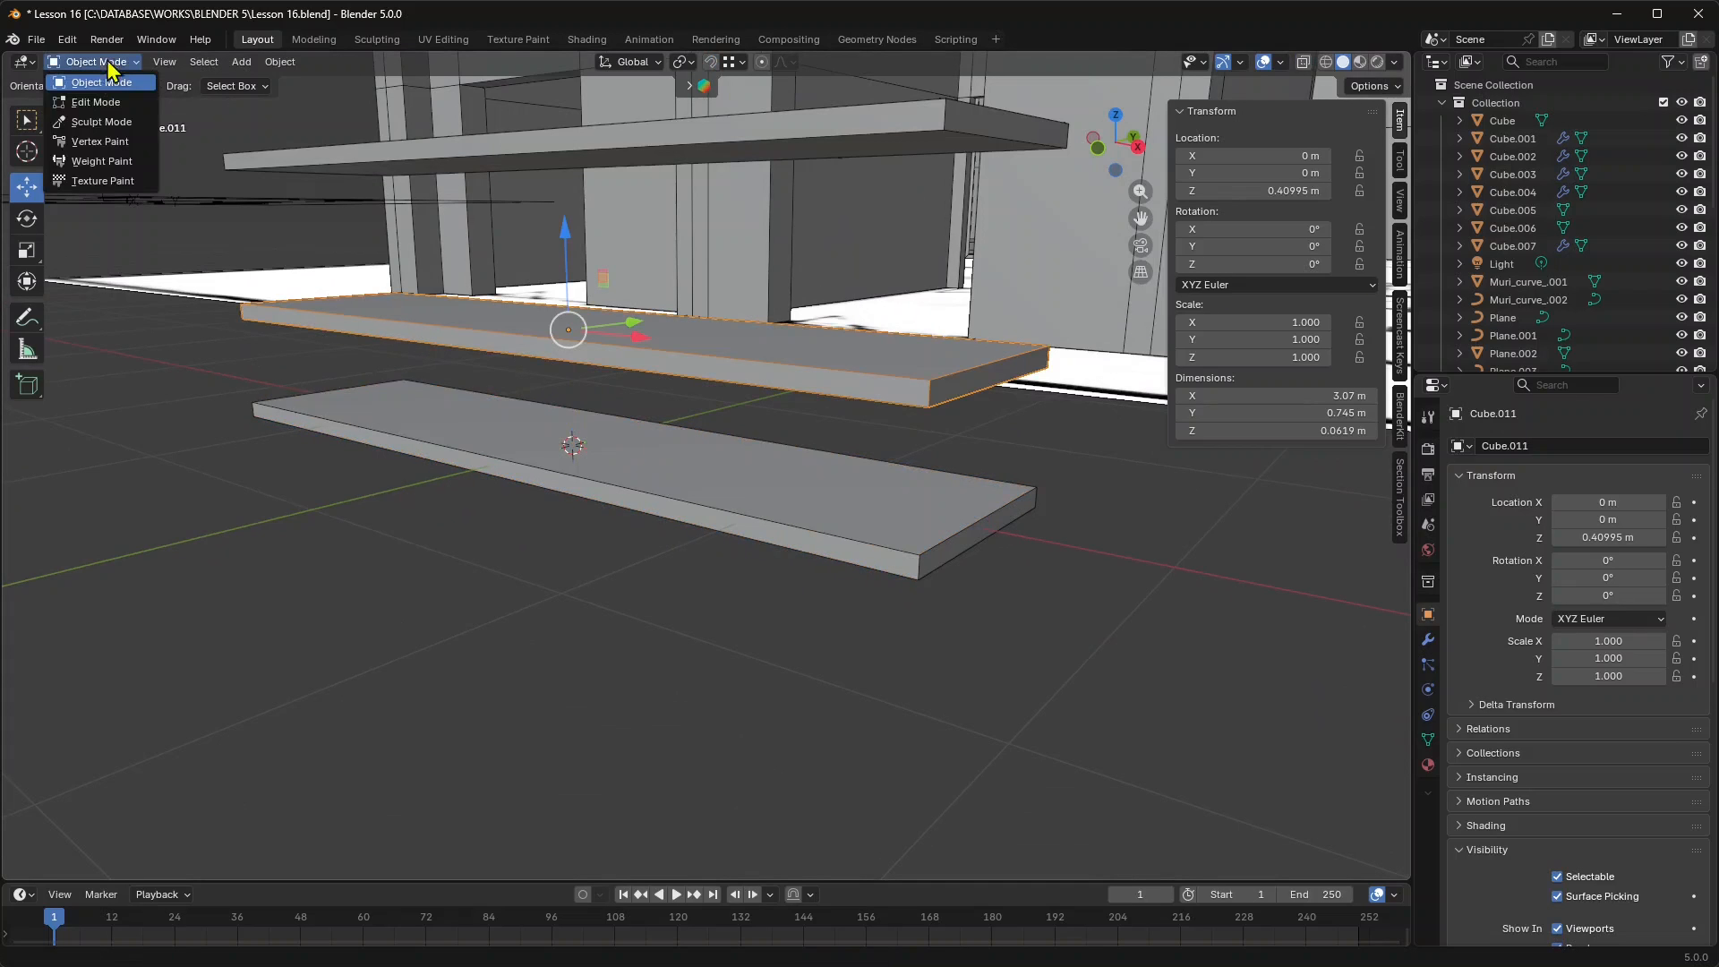
left_click(108, 103)
scroll(469, 290, "up", 2)
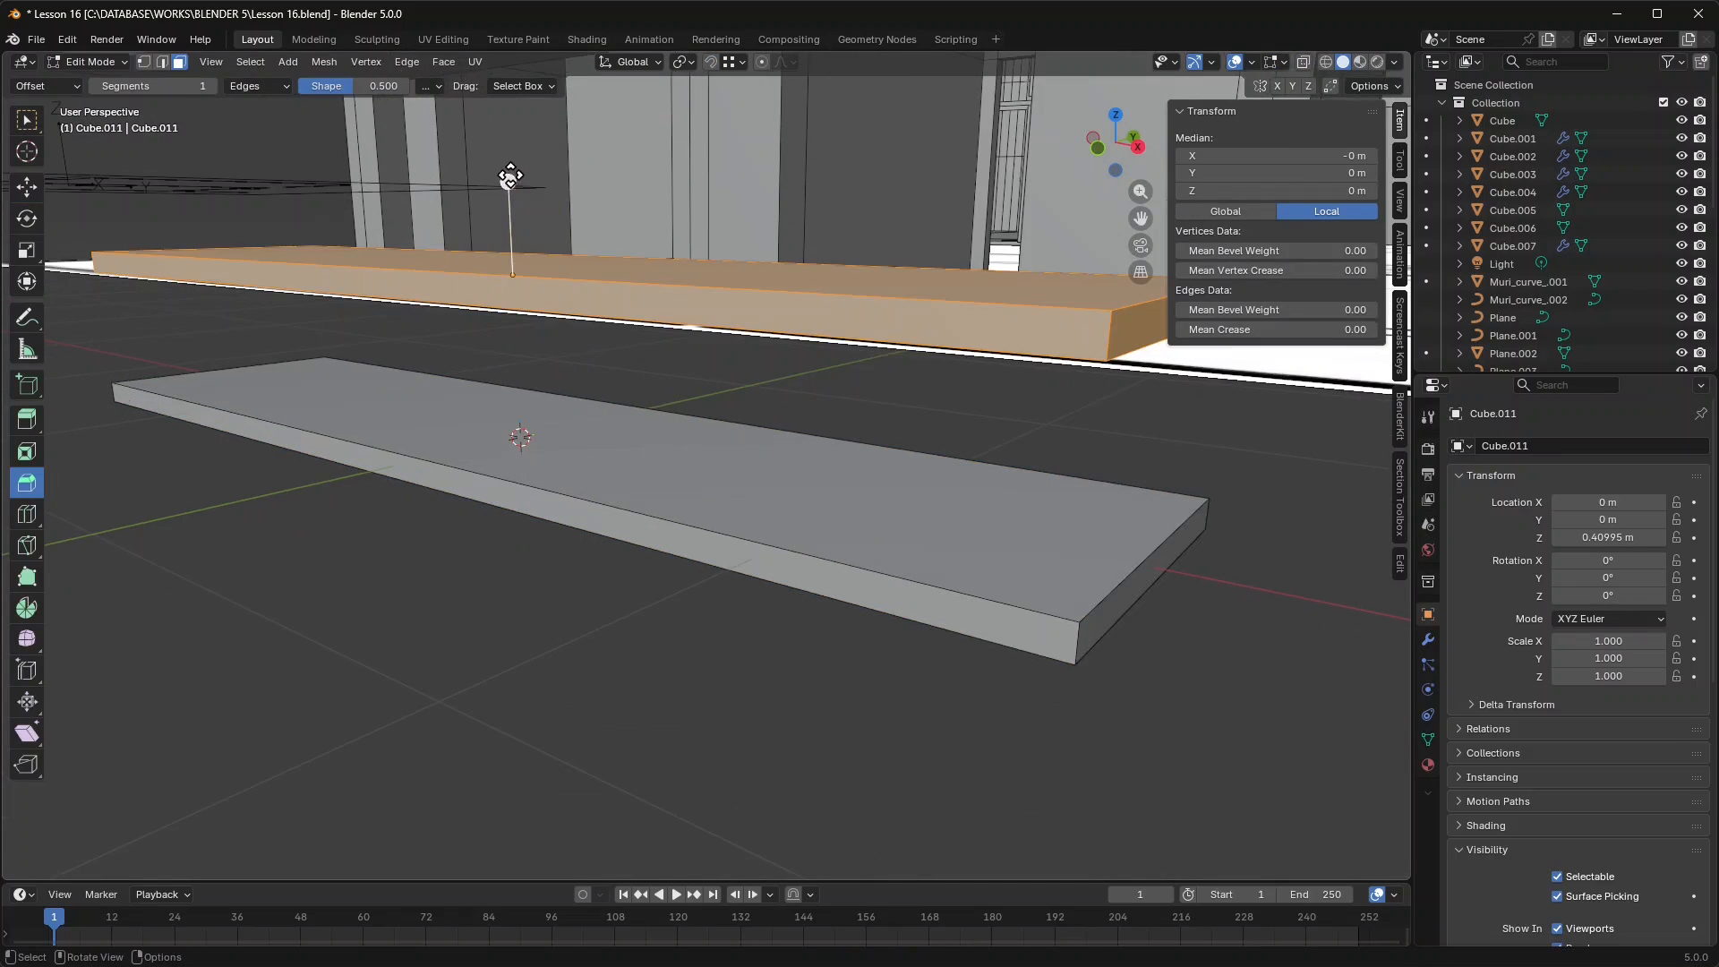
Try a bevel of about 0.0079 m on the middle slab's edges, inspect a corner and undo it.
left_click_drag(511, 178, 524, 167)
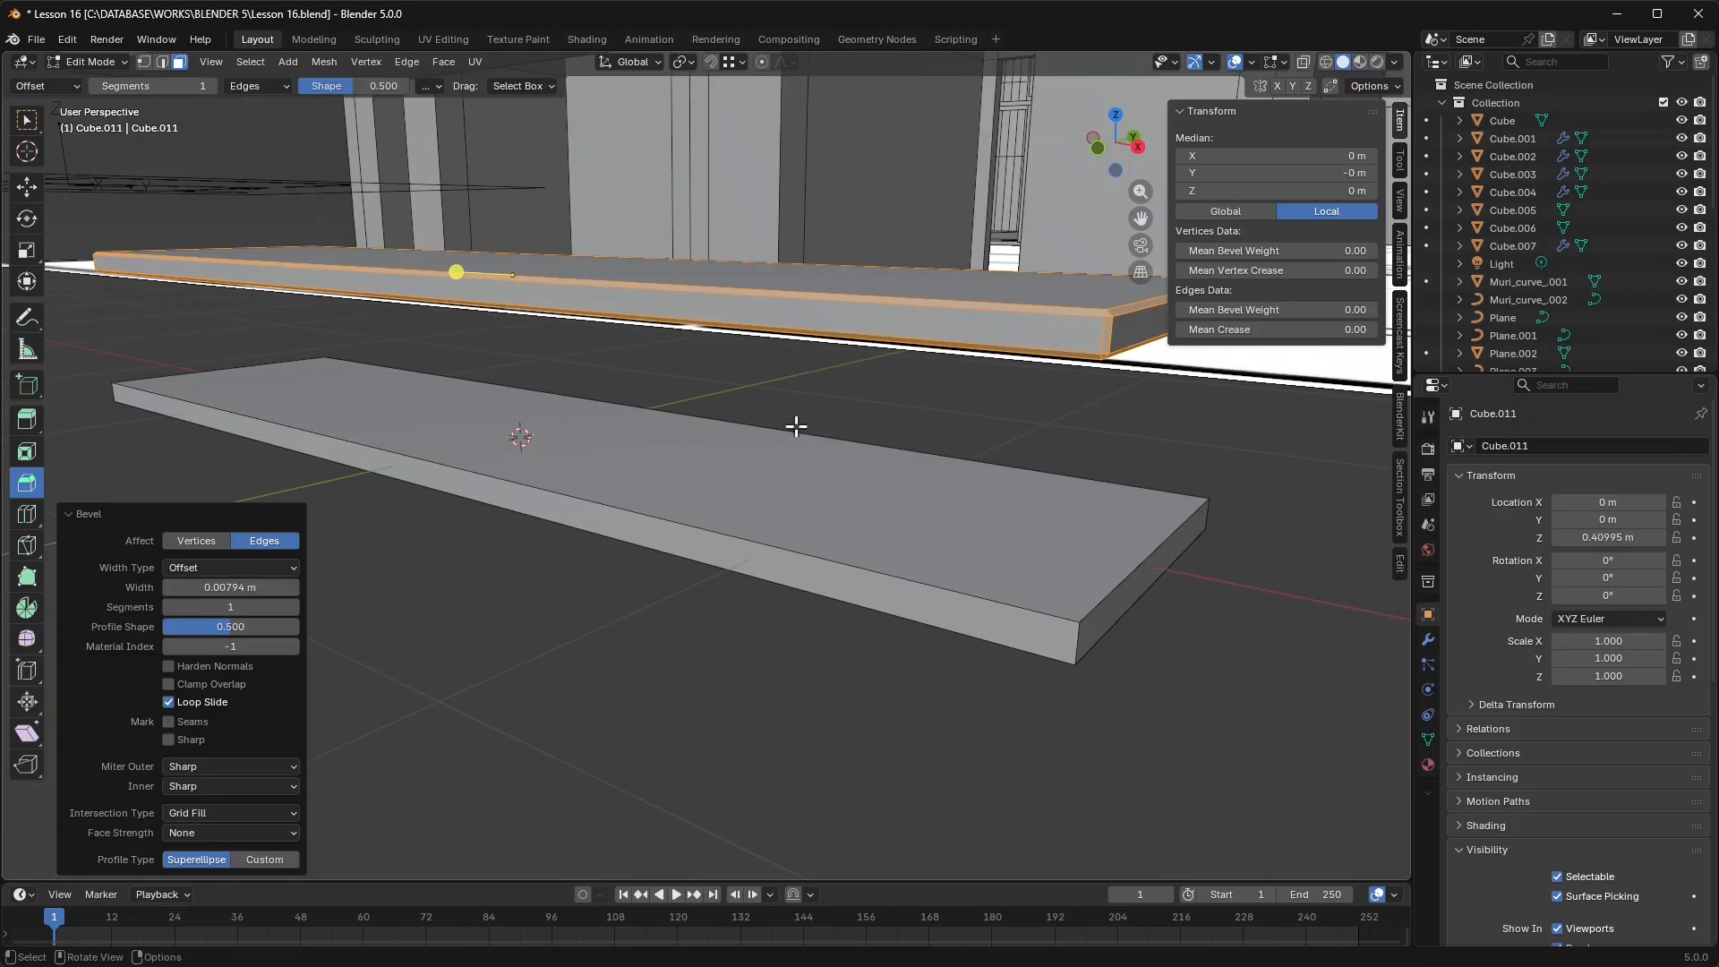
middle_click_drag(1013, 434, 1001, 434)
scroll(689, 318, "up", 2)
middle_click_drag(666, 229, 666, 234)
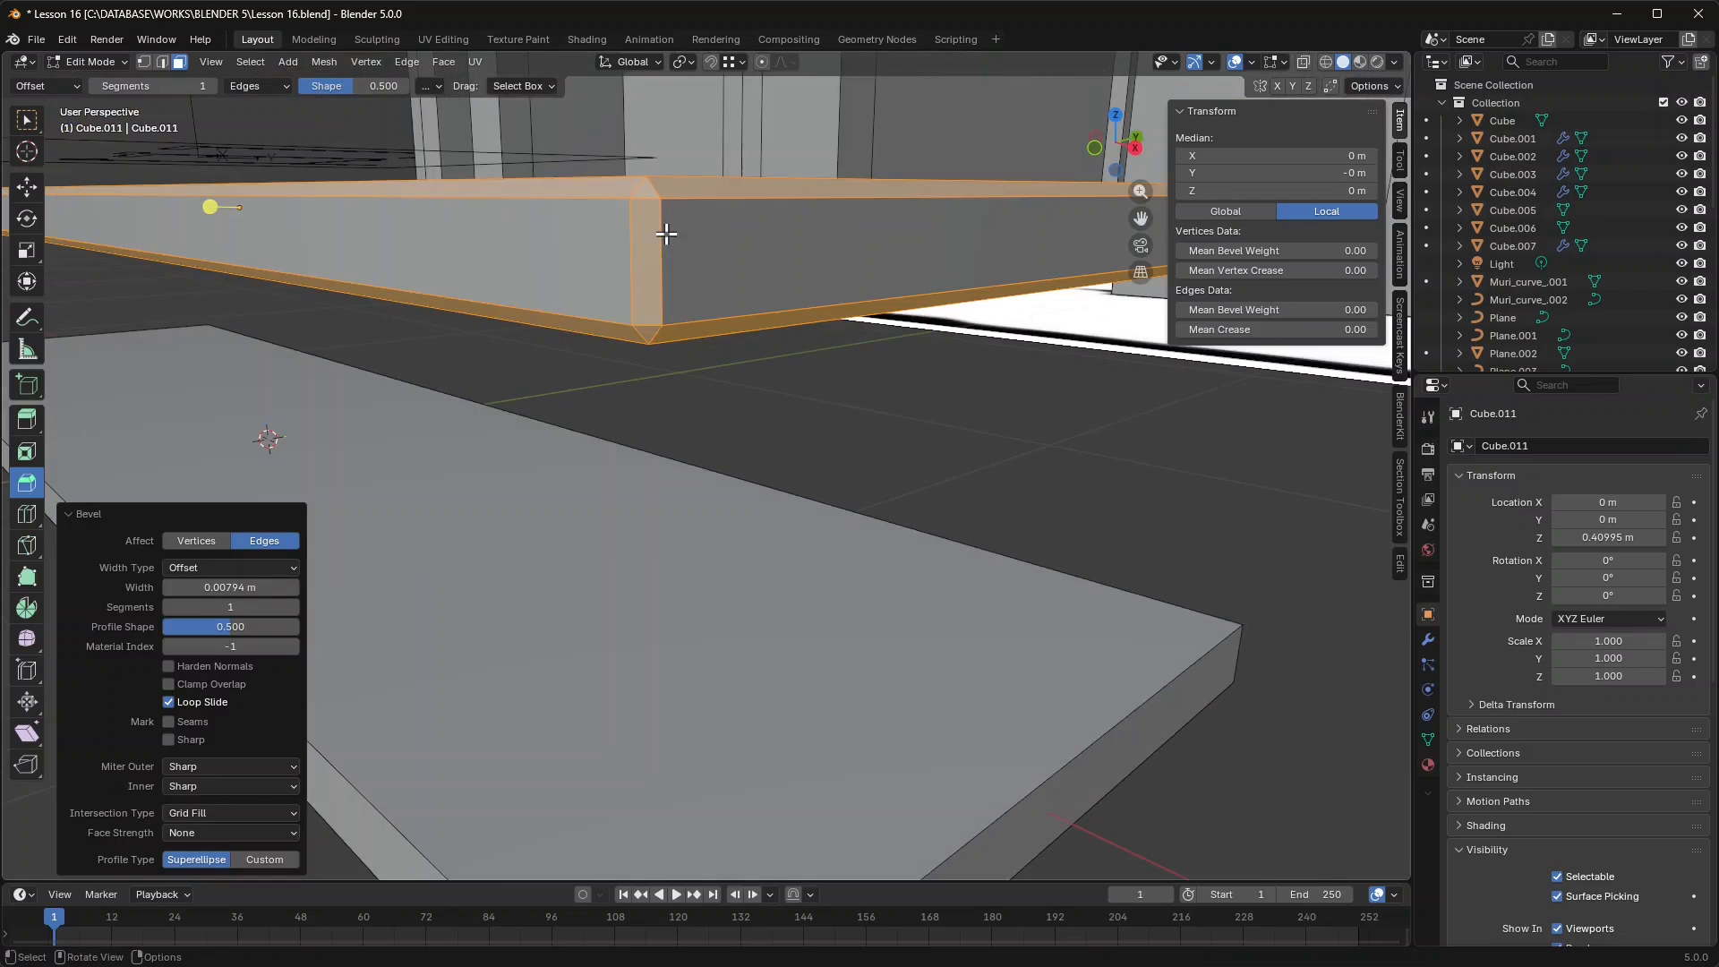
scroll(620, 324, "down", 5)
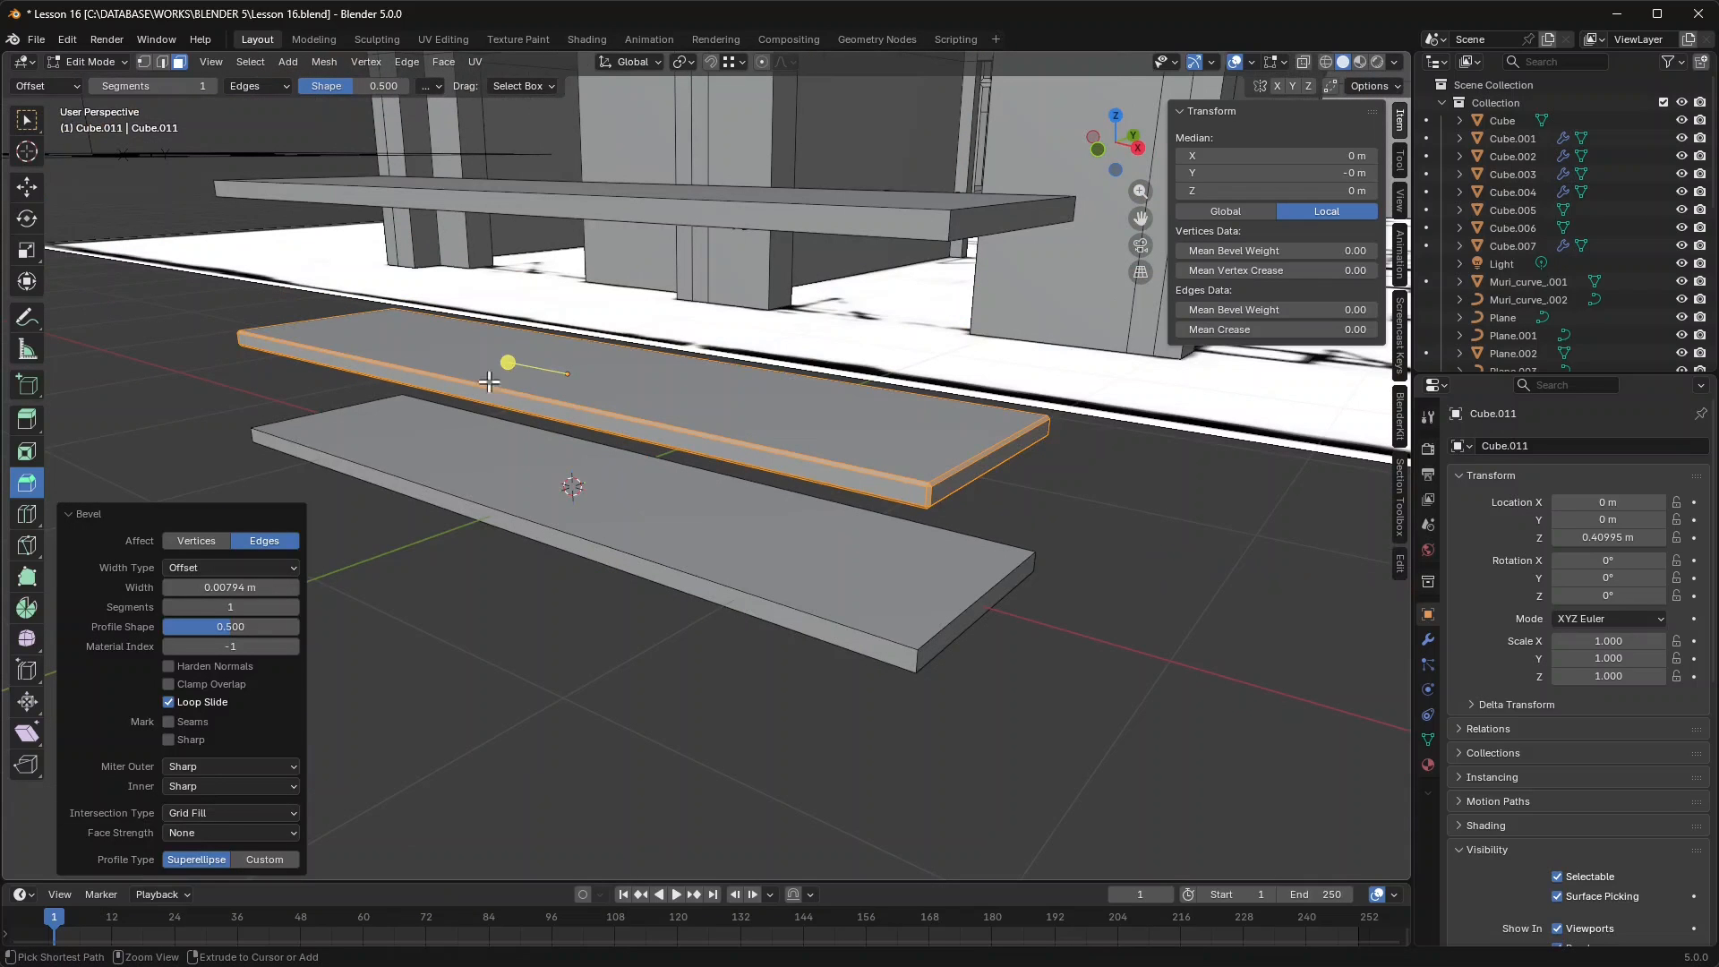
key("a")
Bevel all the middle slab's edges by about 0.005 m with a single segment.
scroll(786, 524, "up", 2)
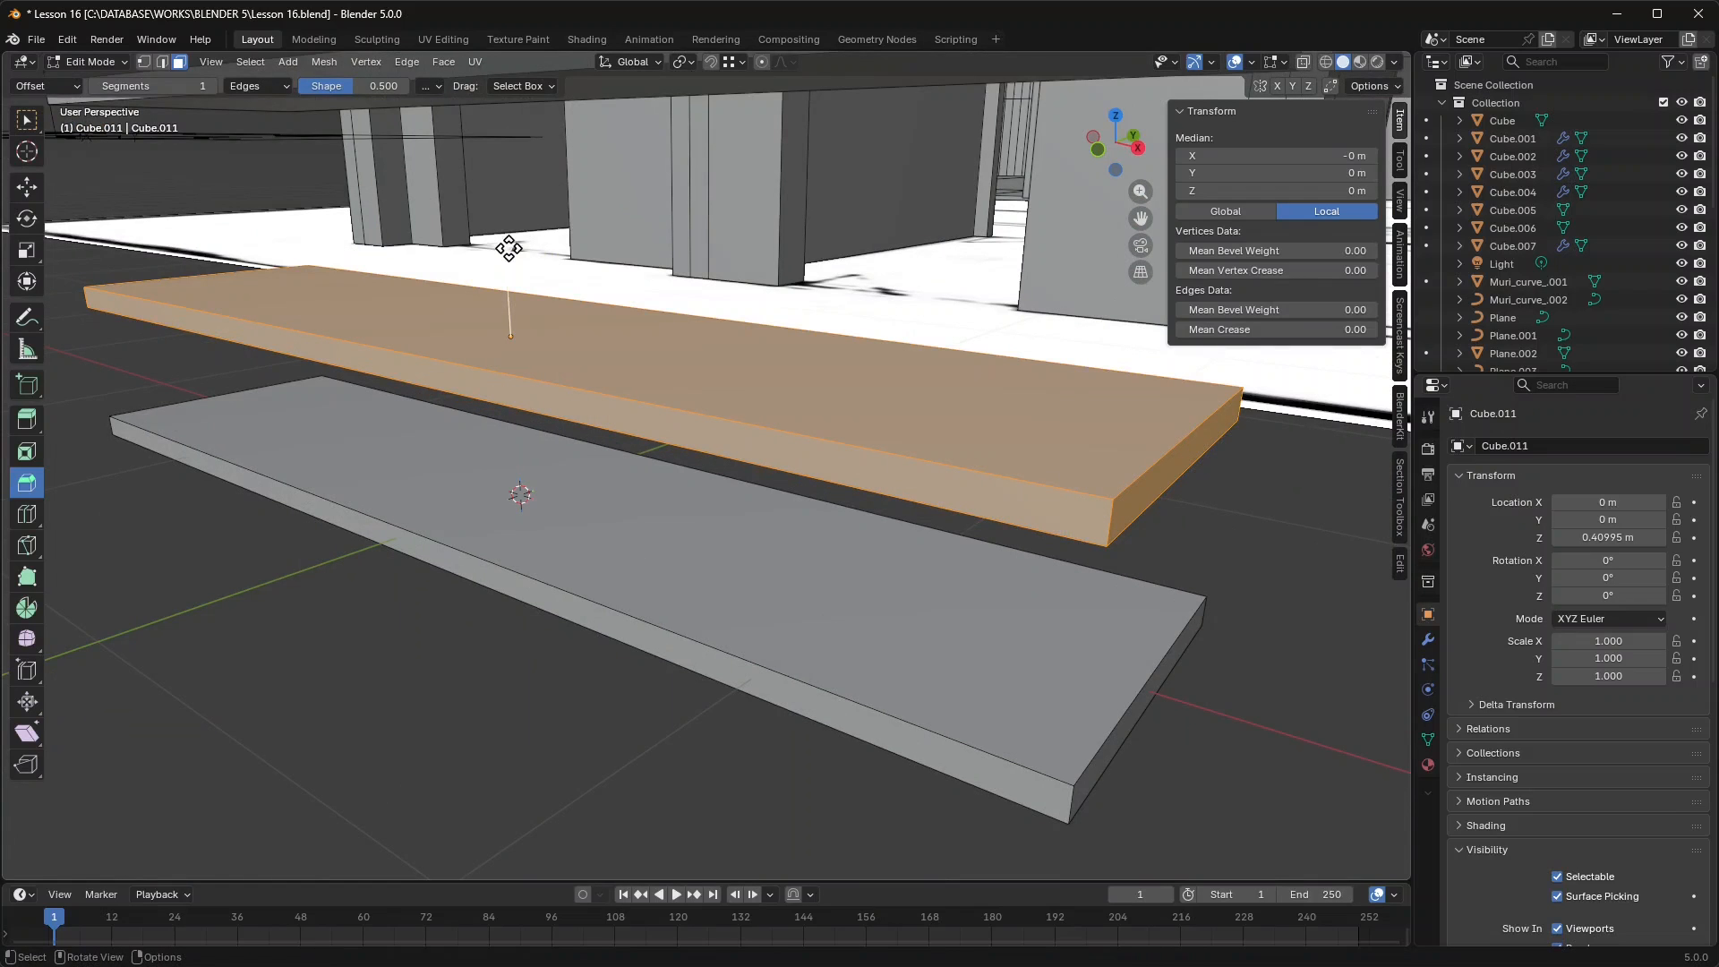
left_click_drag(508, 248, 525, 237)
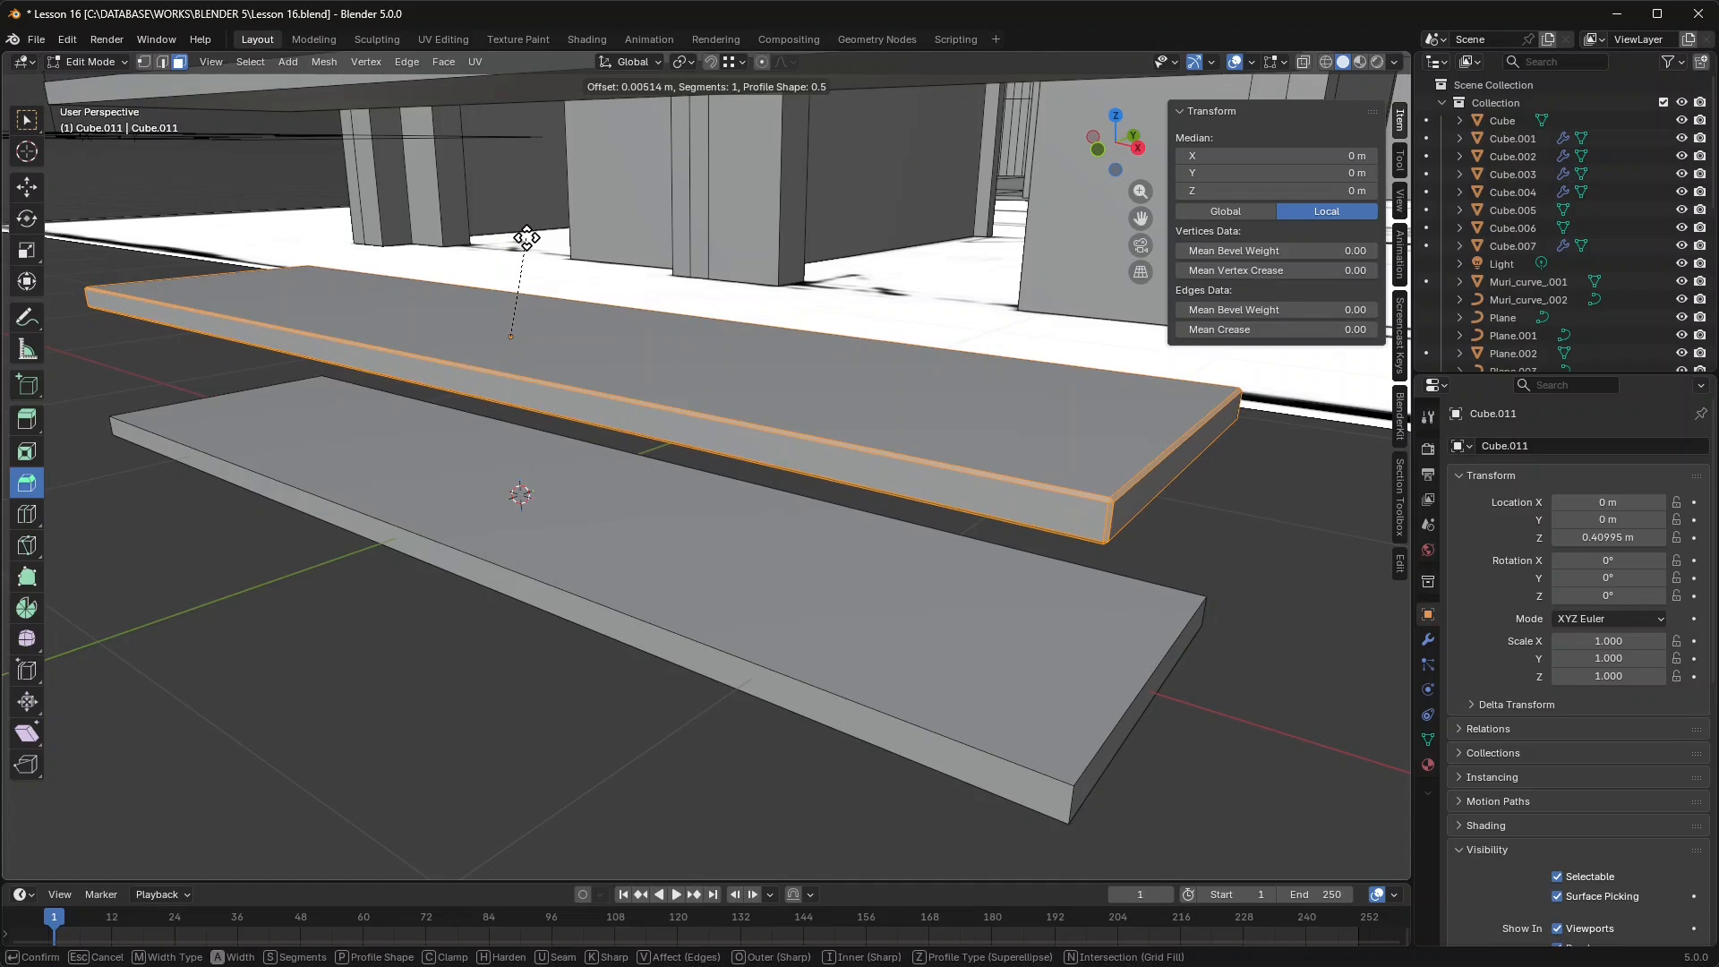
left_click(527, 237)
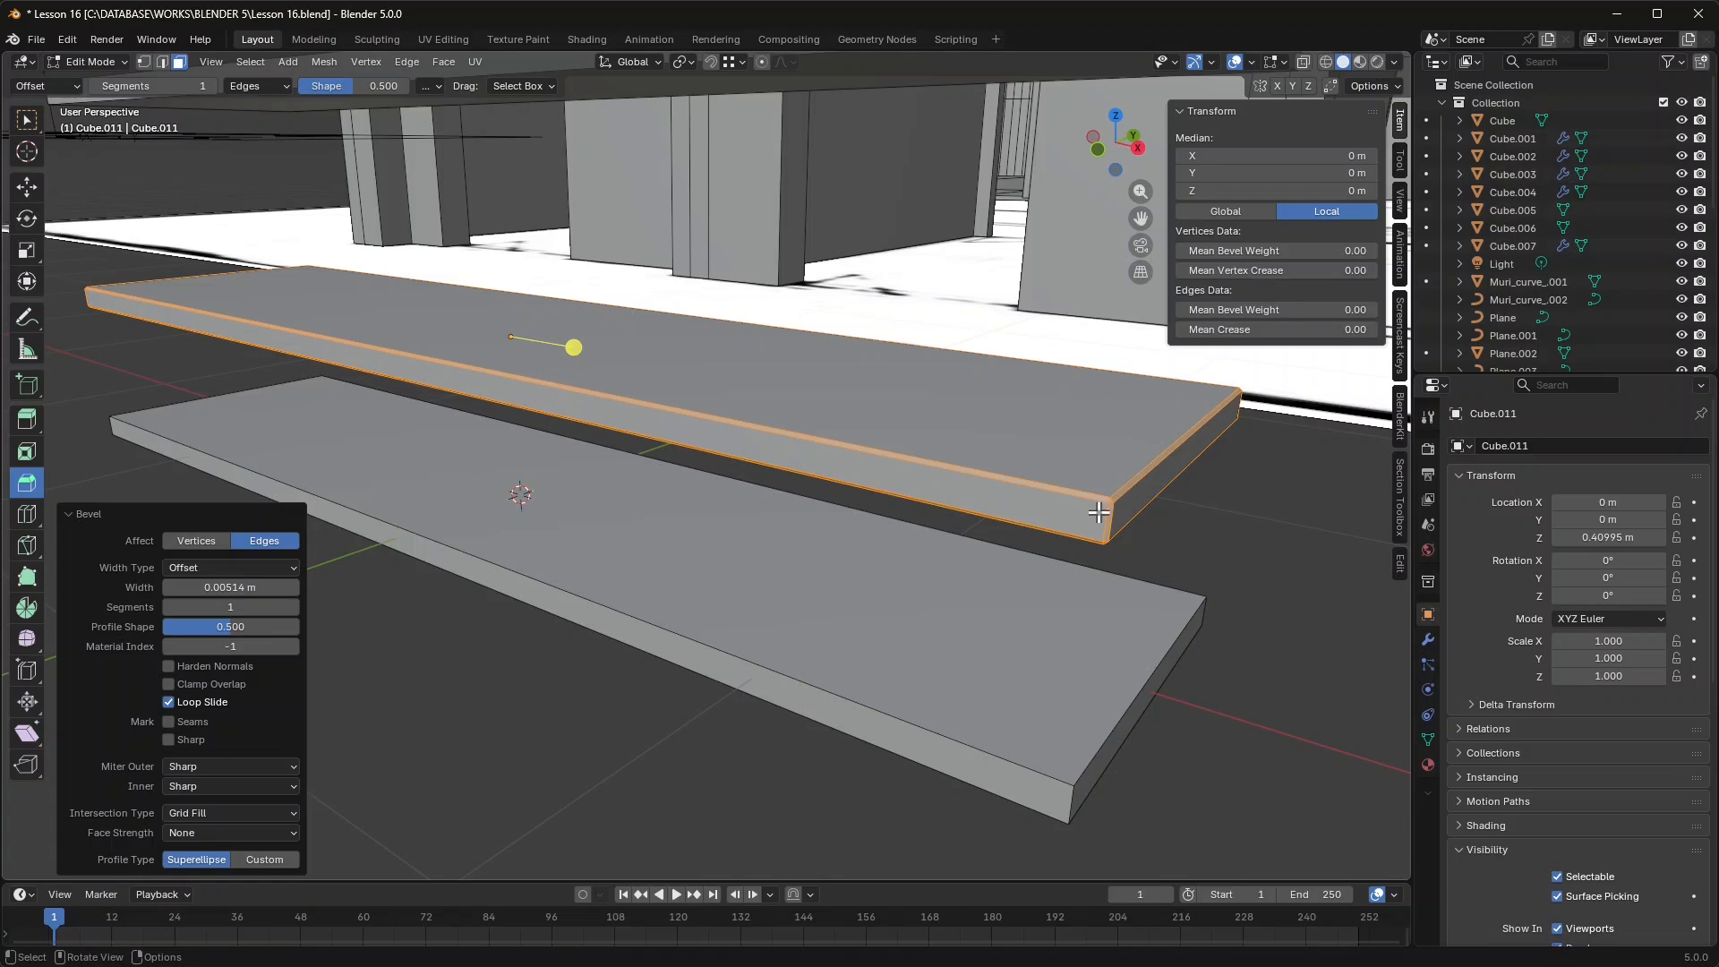
scroll(716, 591, "down", 2)
middle_click_drag(336, 331, 387, 372, "shift")
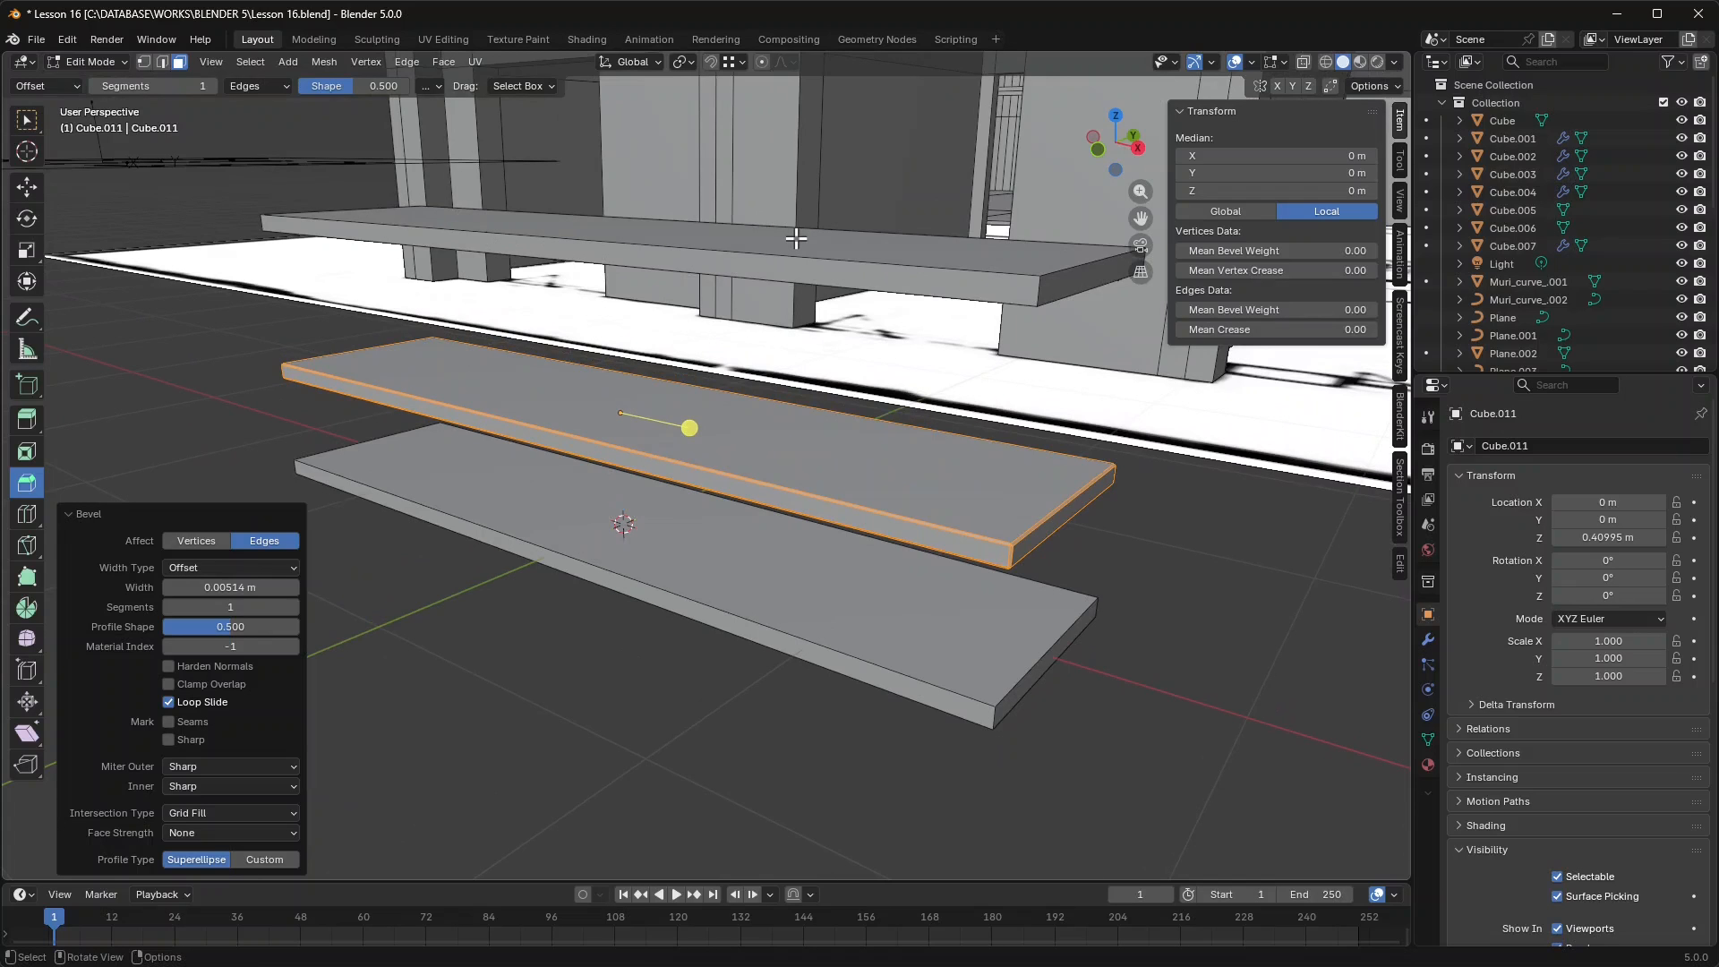
Switch Edit Mode from the middle slab to the top slab and bevel all its edges by about 0.0155 m.
left_click(90, 61)
left_click(94, 76)
left_click(335, 240)
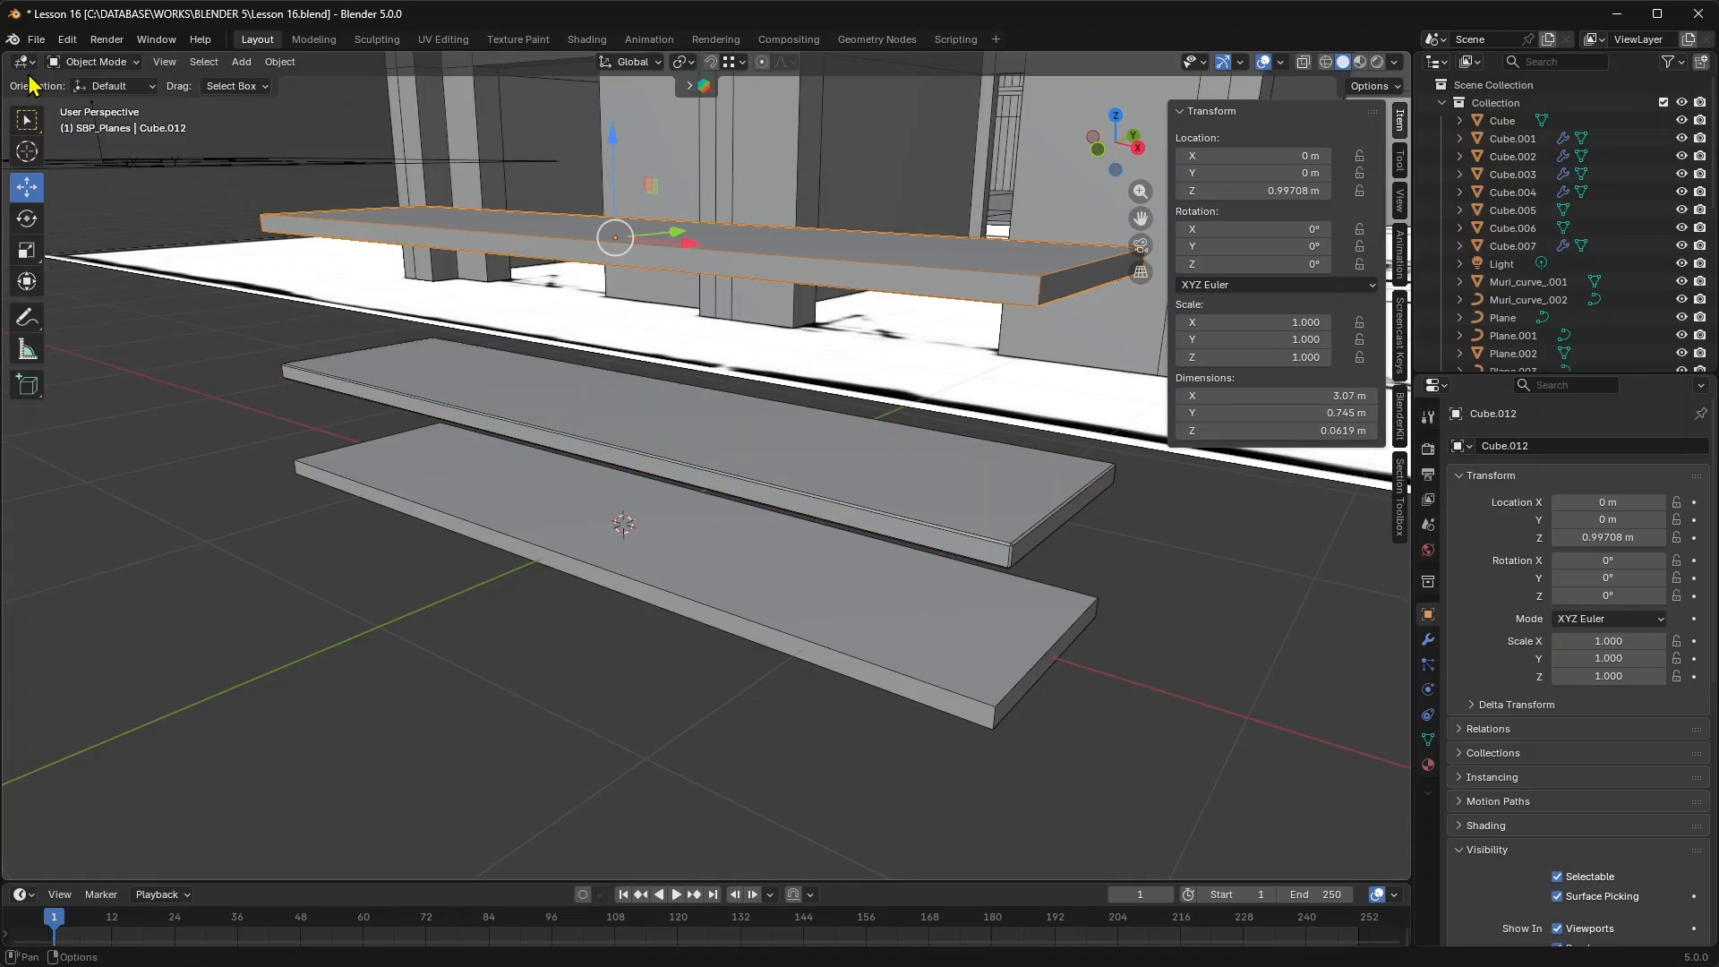
left_click(92, 61)
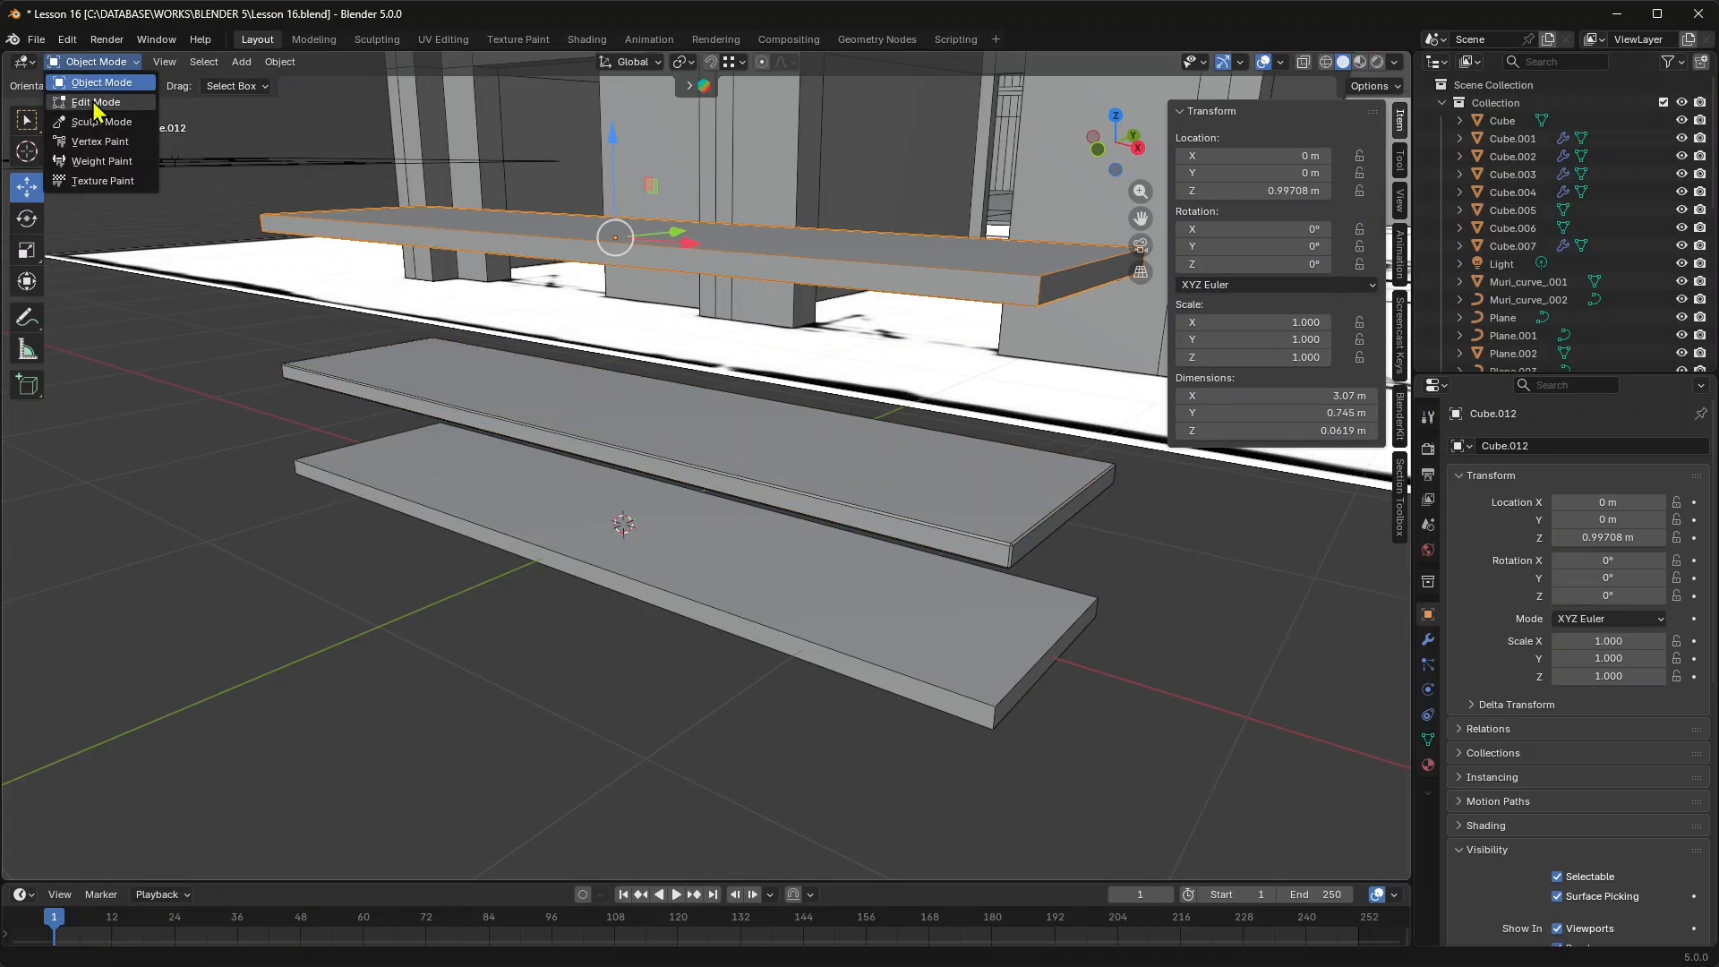
left_click(94, 101)
scroll(515, 309, "up", 4)
scroll(448, 299, "up", 2)
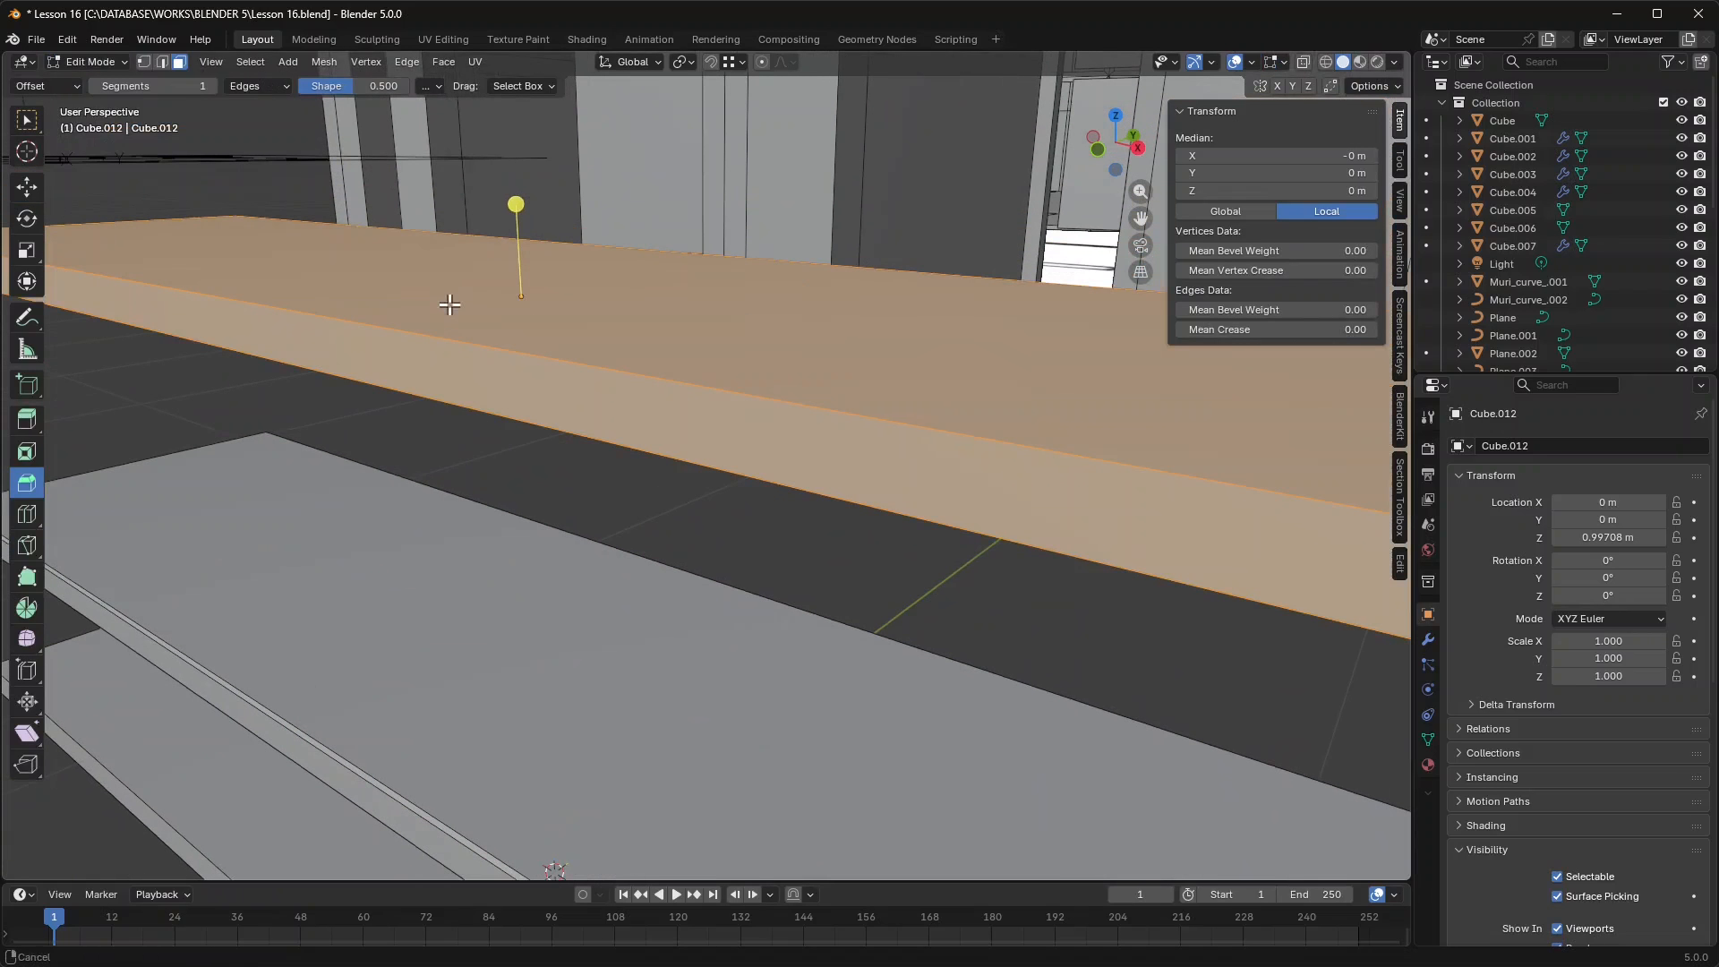
mouse_move(512, 200)
left_mouse_down()
mouse_move(537, 184)
mouse_move(534, 215)
left_mouse_up()
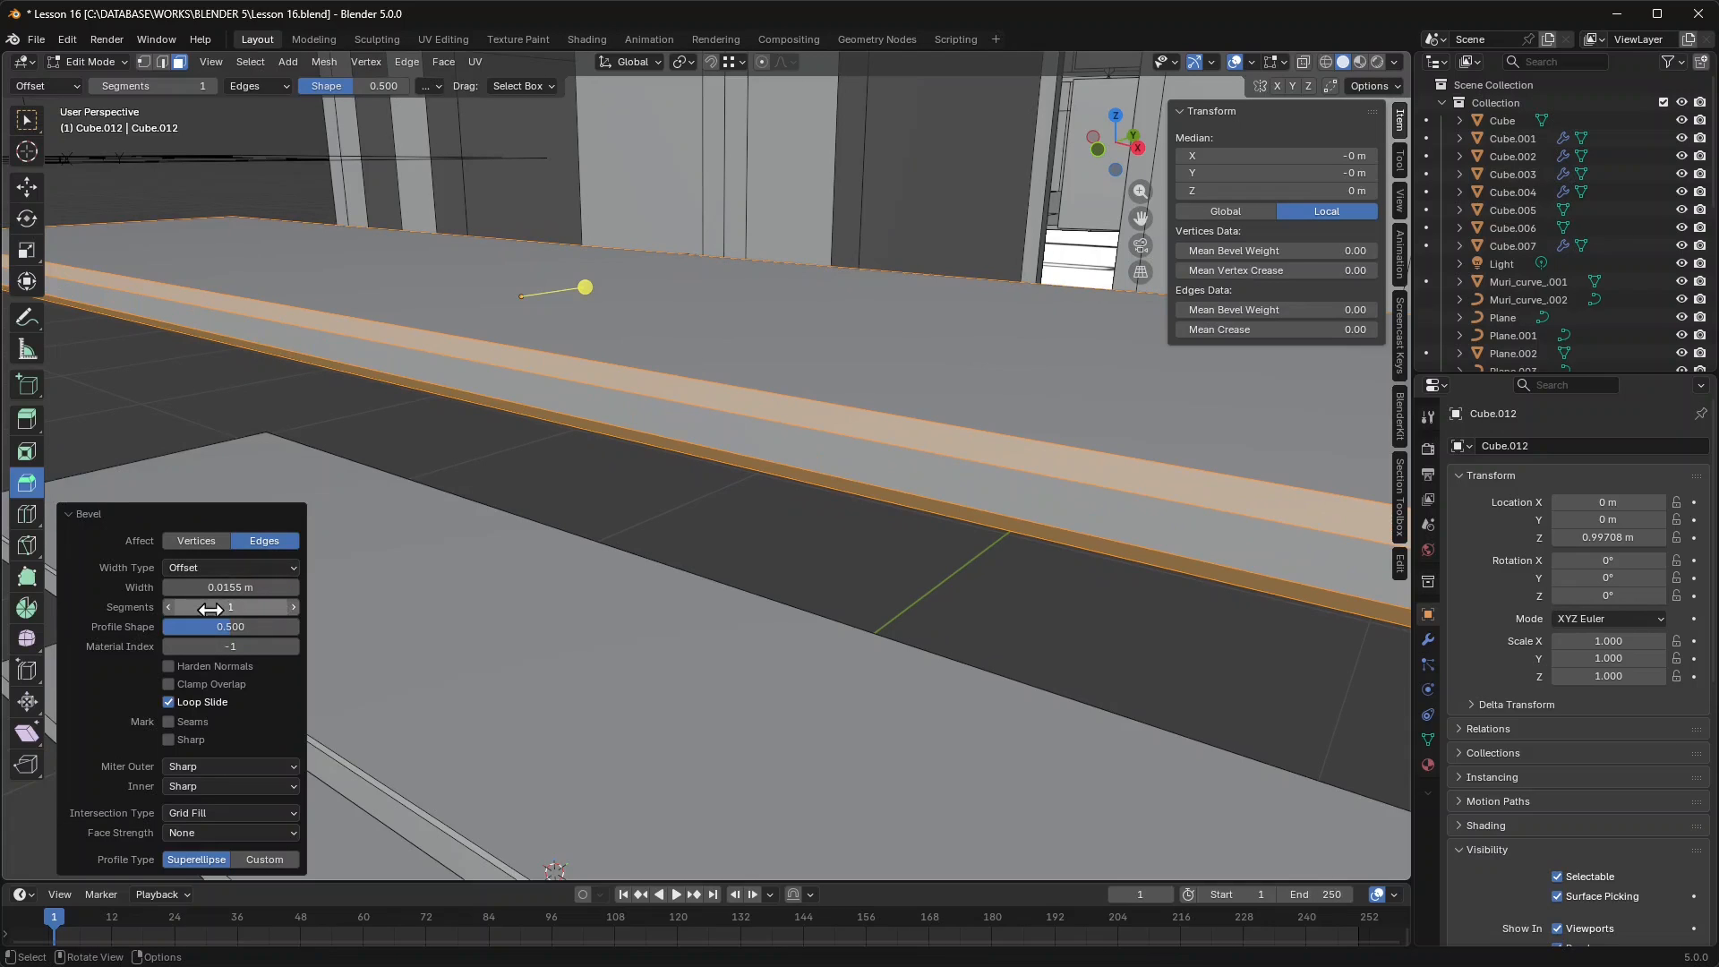
Set the top slab's bevel to 6 segments for rounded edges.
left_click(294, 607)
left_click(294, 607)
left_click(293, 607)
left_click(294, 607)
left_click(294, 607)
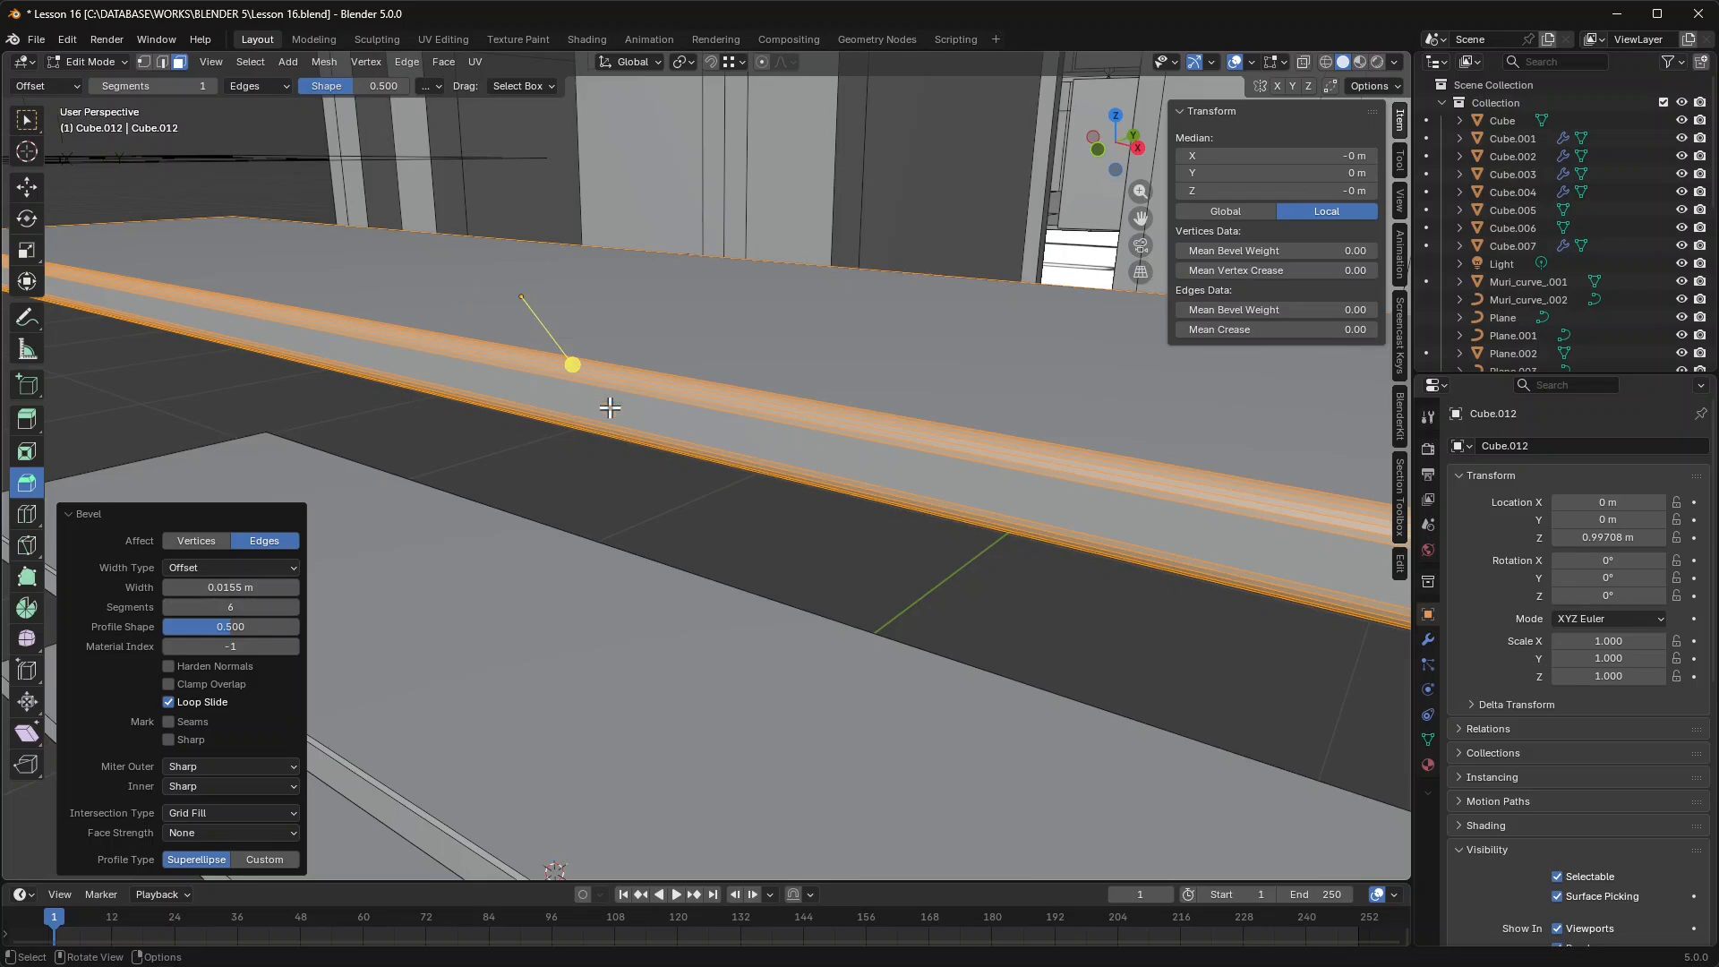
Return the top slab from Edit Mode to Object Mode and view all three slabs together.
scroll(609, 407, "down", 6)
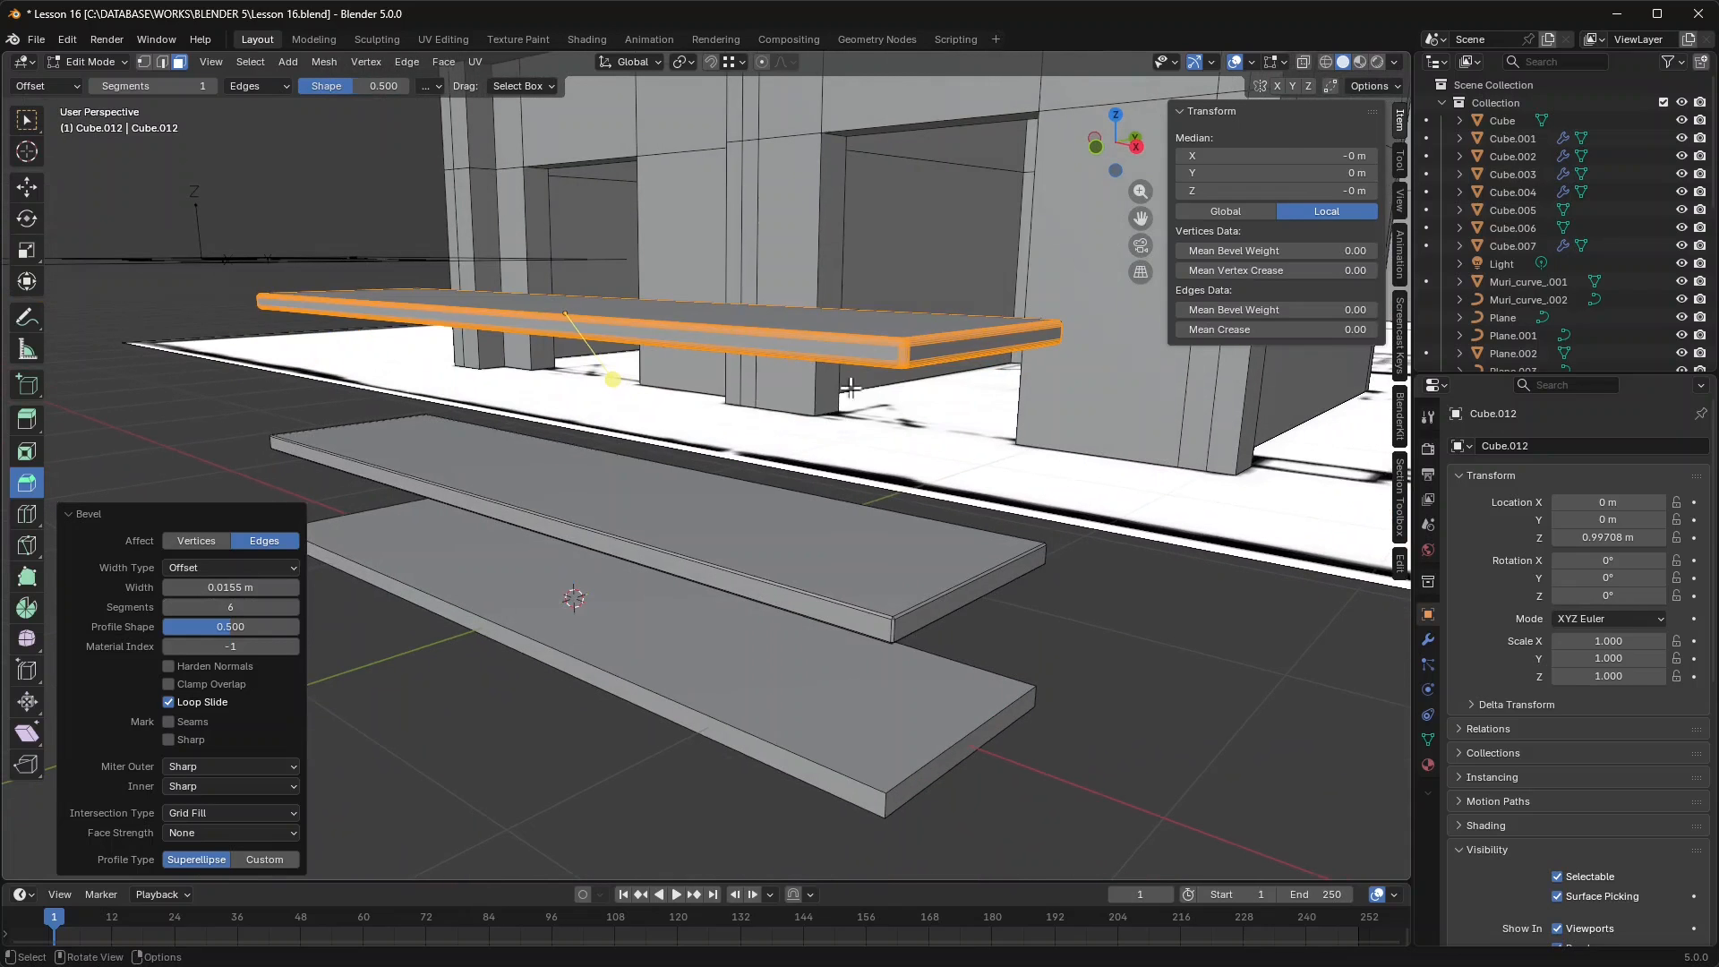
left_click(89, 62)
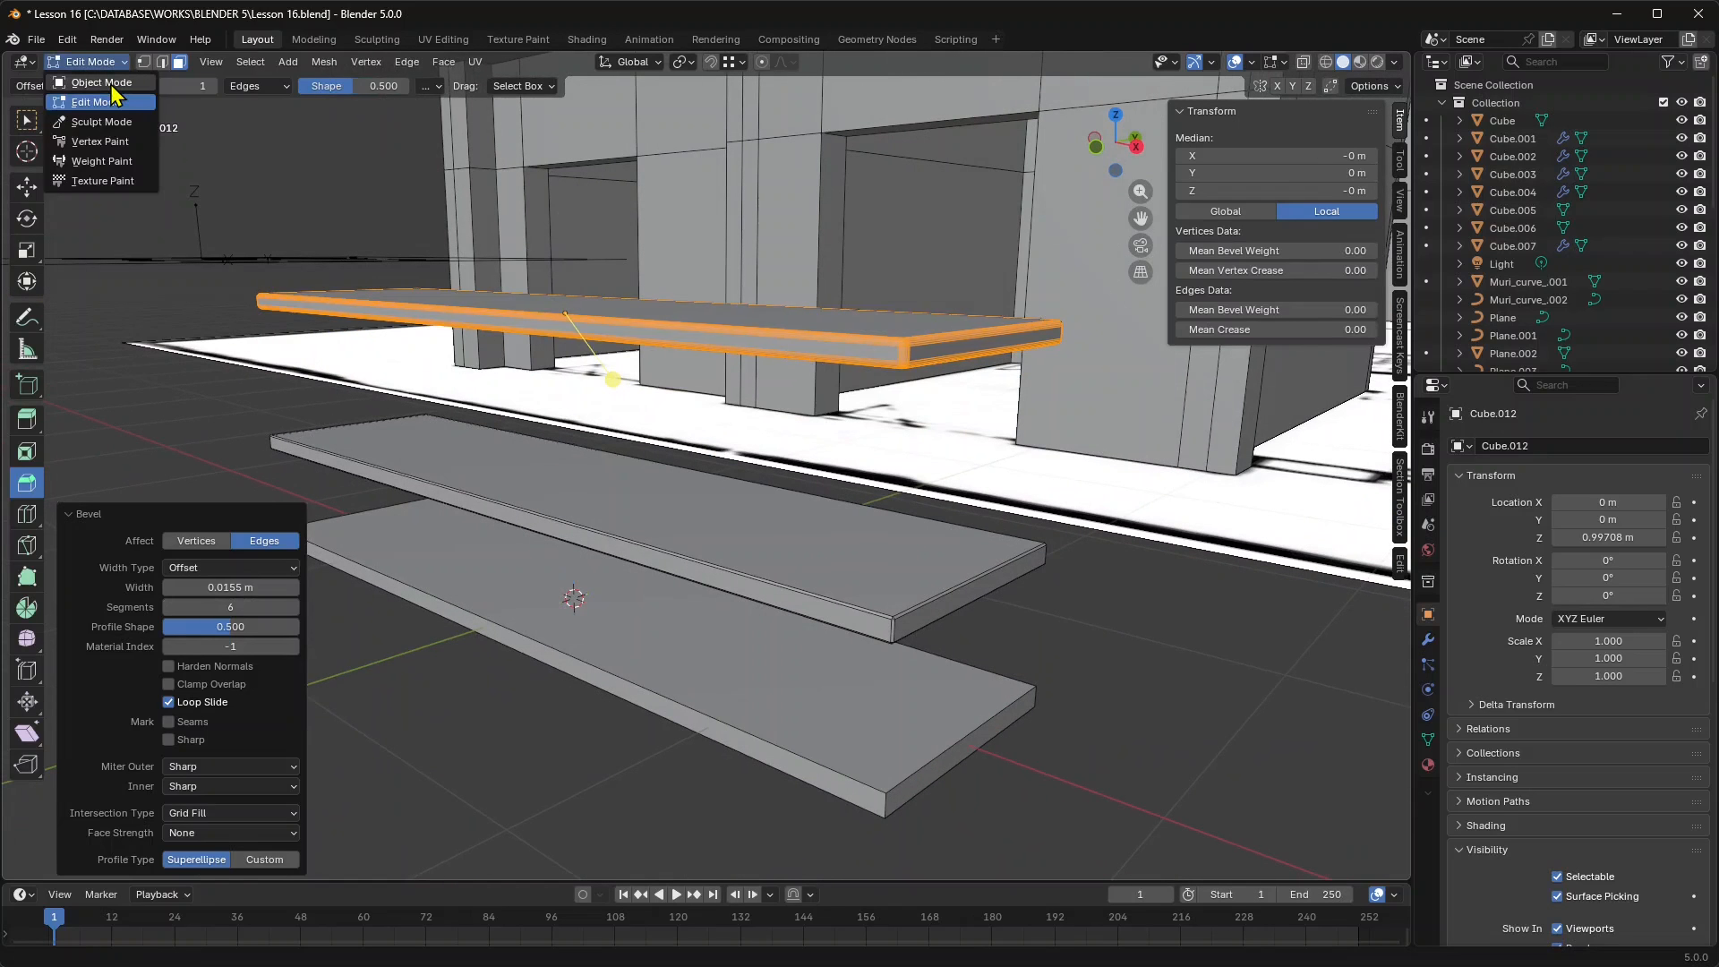
left_click(76, 83)
scroll(308, 415, "down", 2)
middle_click_drag(658, 614, 660, 634)
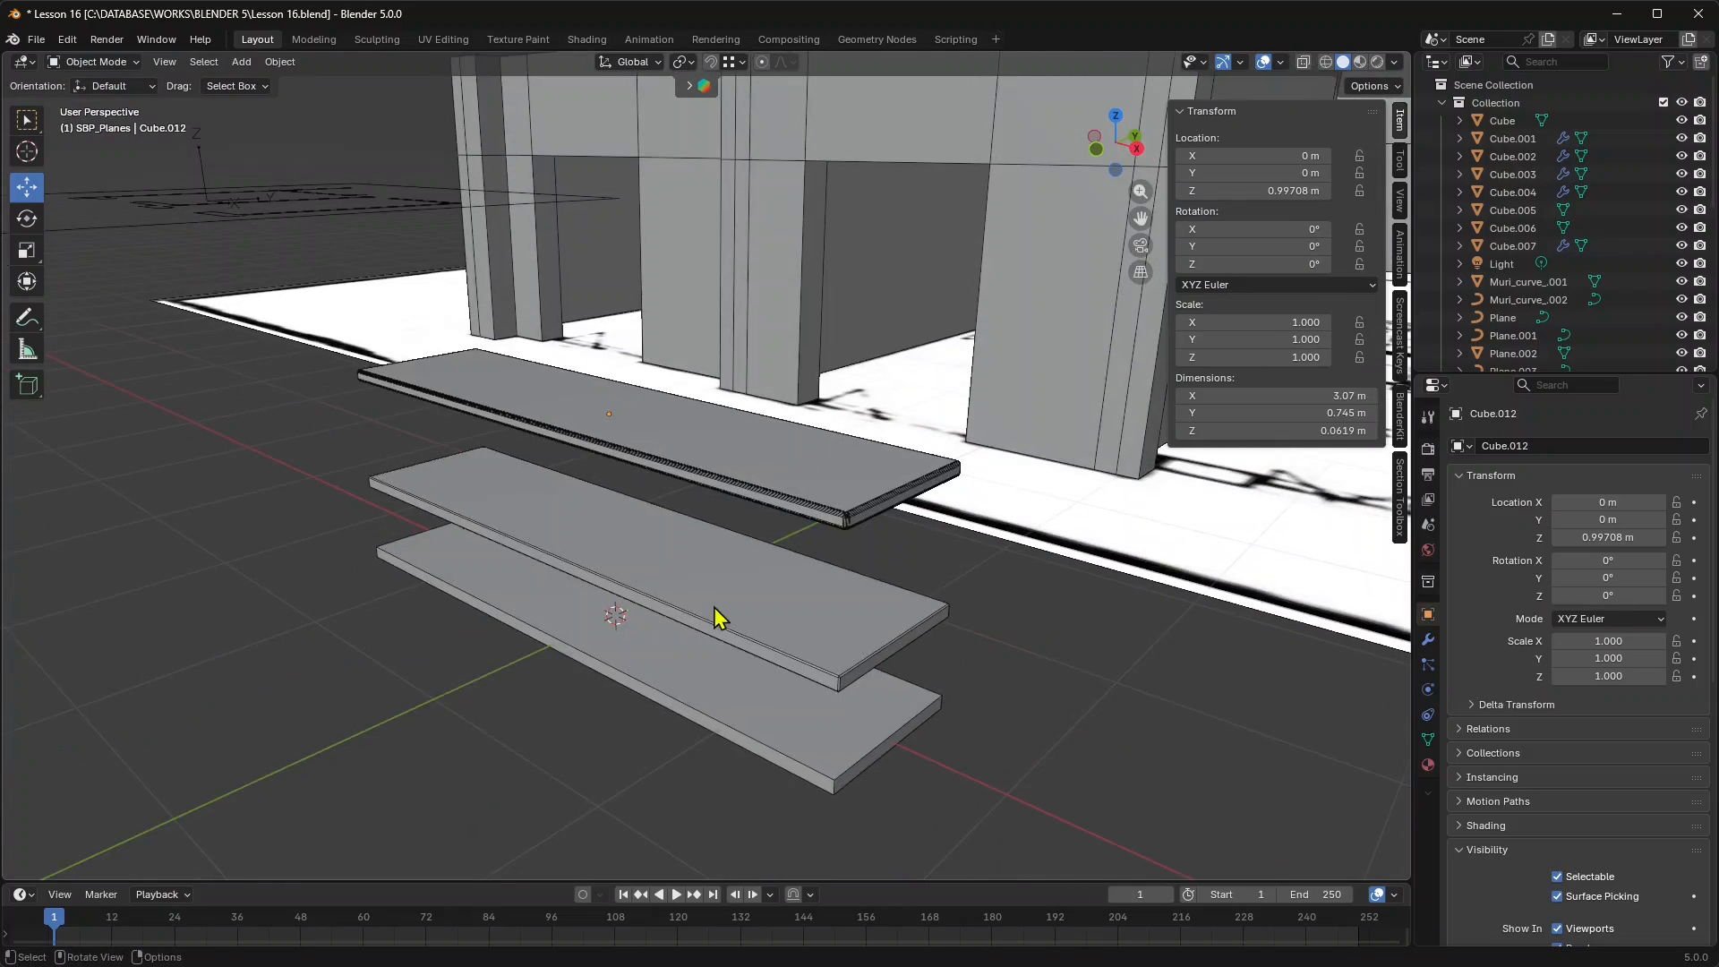
scroll(756, 607, "up", 2)
scroll(759, 618, "down", 1)
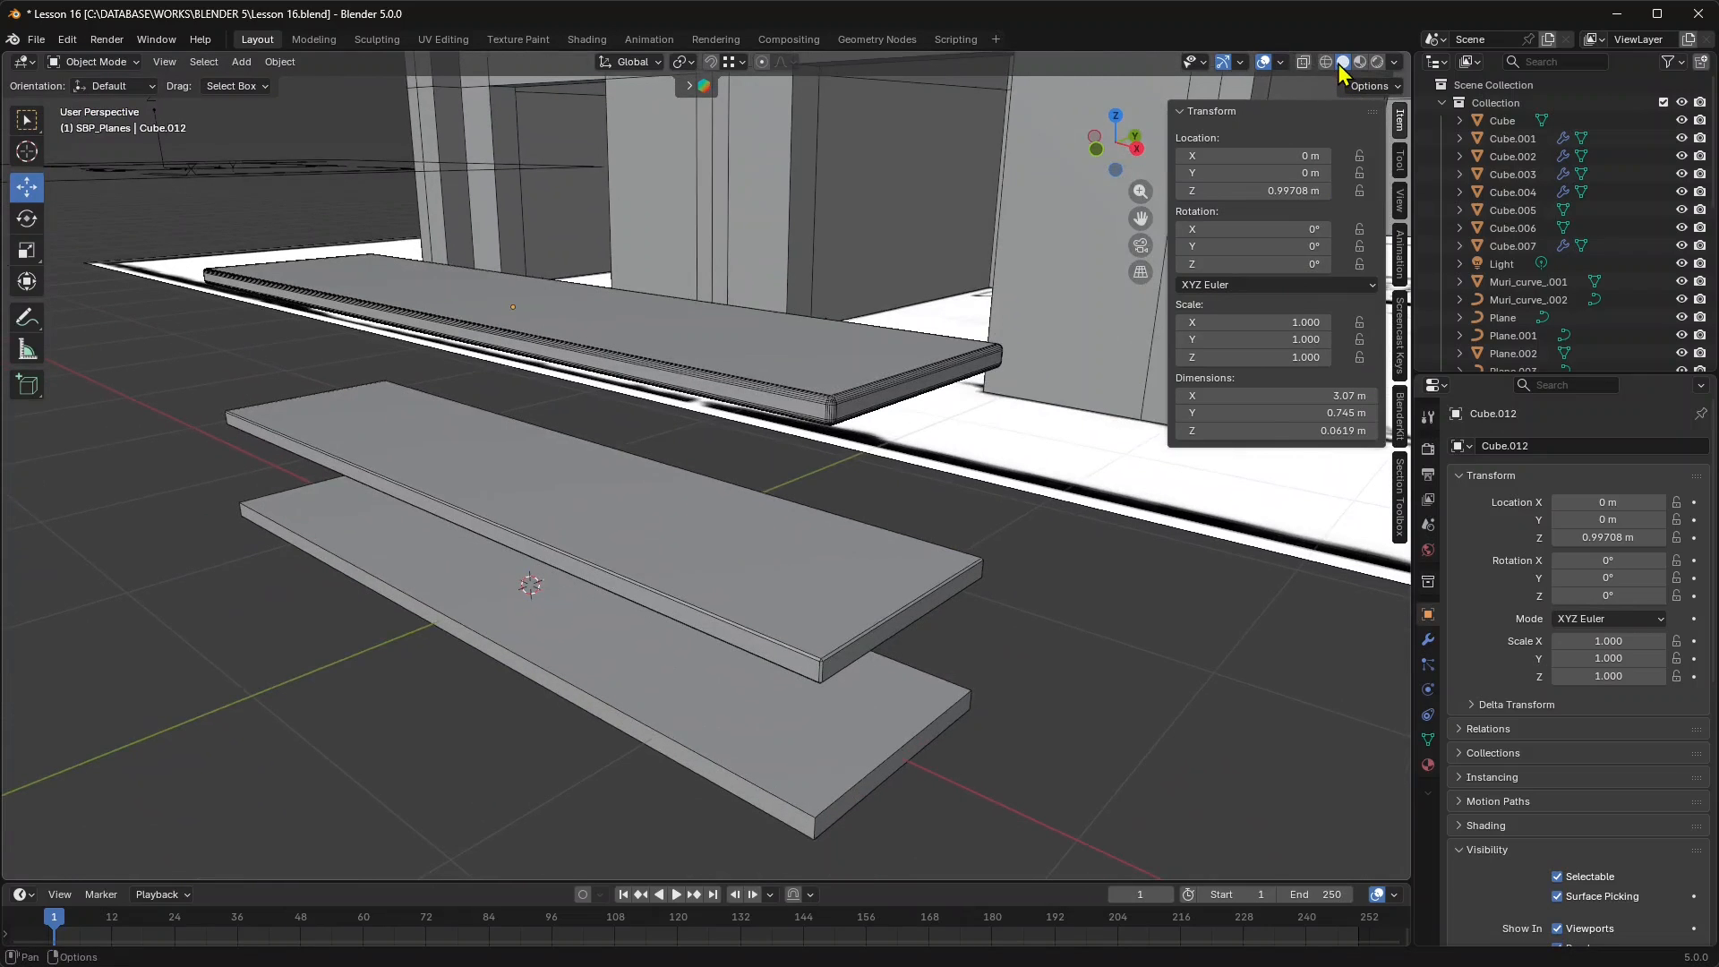
Turn off the Wireframe overlay so the slabs show without their mesh lines.
left_click(1281, 61)
left_click(1280, 62)
left_click(1160, 366)
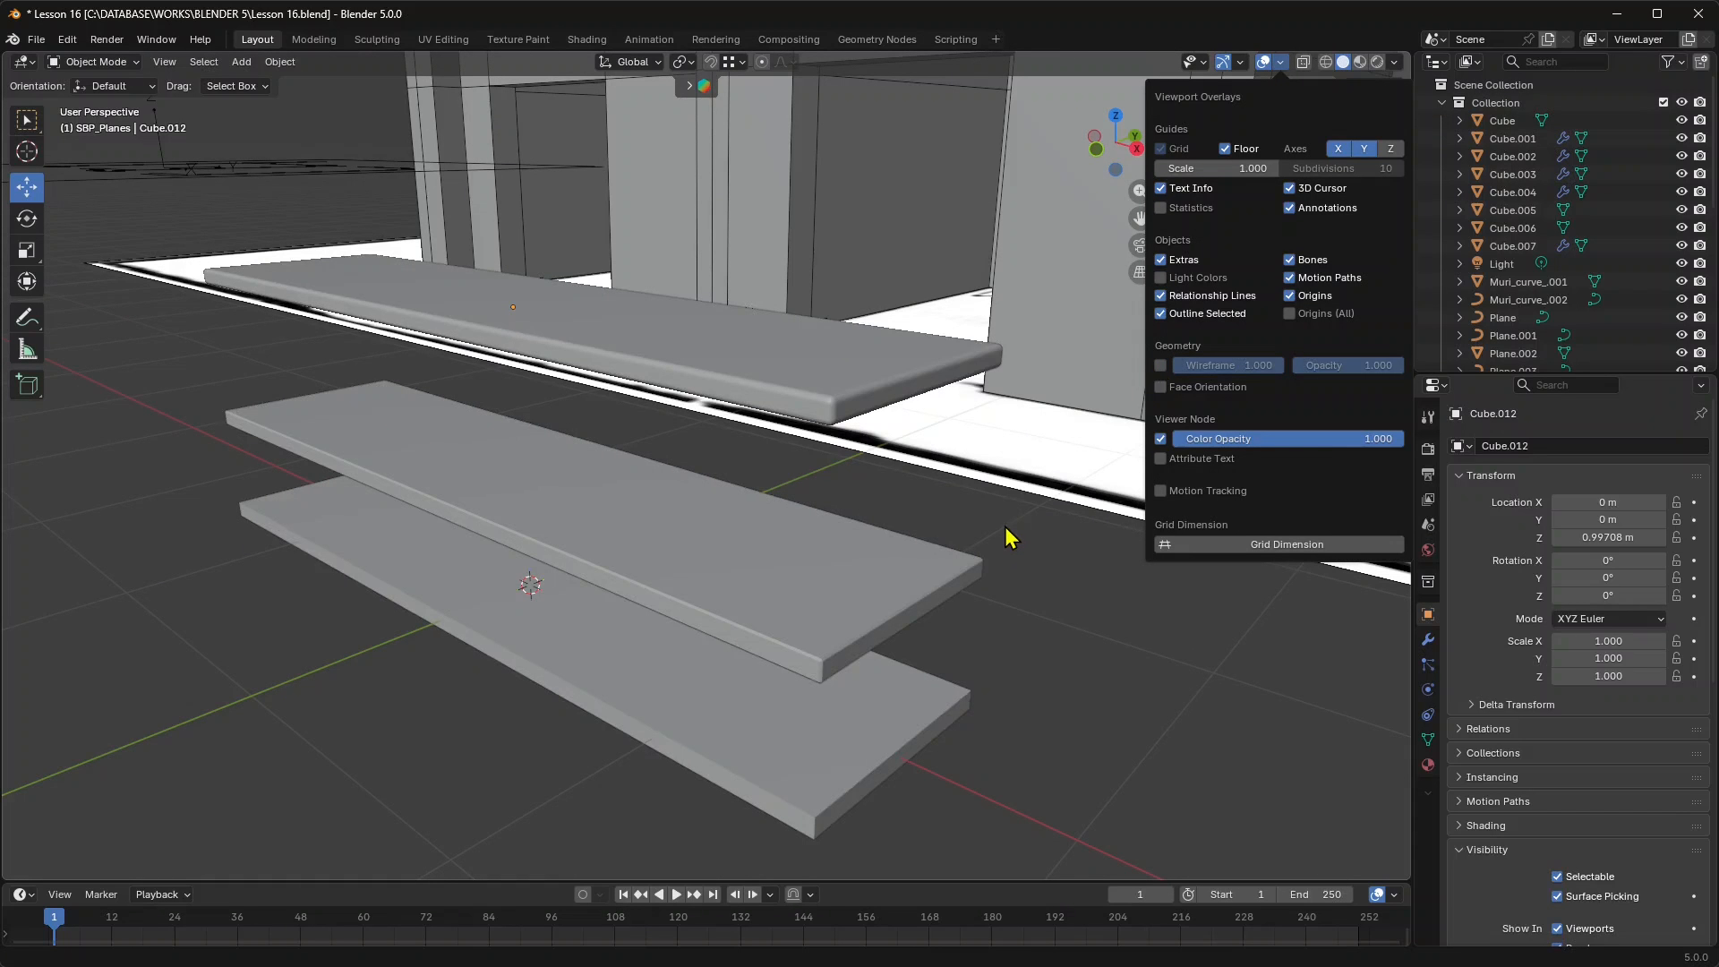
left_click(969, 618)
Lower the top slab to about 0.699 m and the middle slab to about 0.333 m on the Z axis.
middle_click_drag(736, 648, 644, 368)
left_click(689, 288)
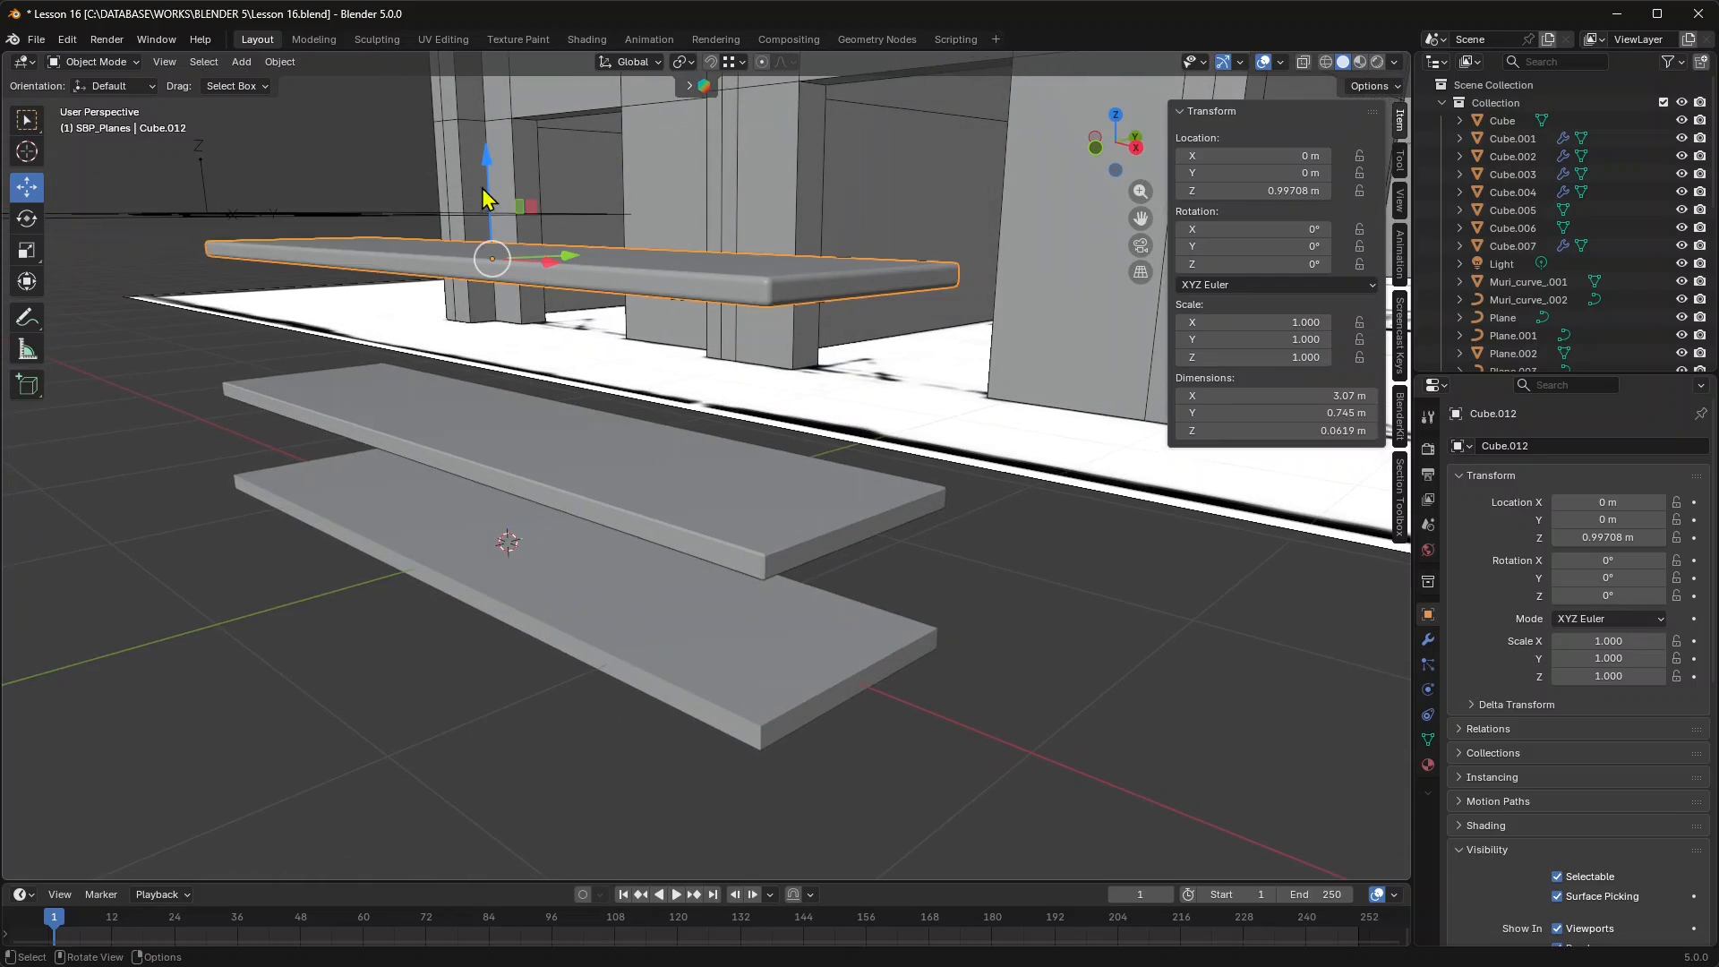
left_click_drag(491, 193, 497, 362)
left_click(372, 417)
Select the bottom, middle and top slabs in turn and compare how their edges look in solid shading.
left_click(347, 534)
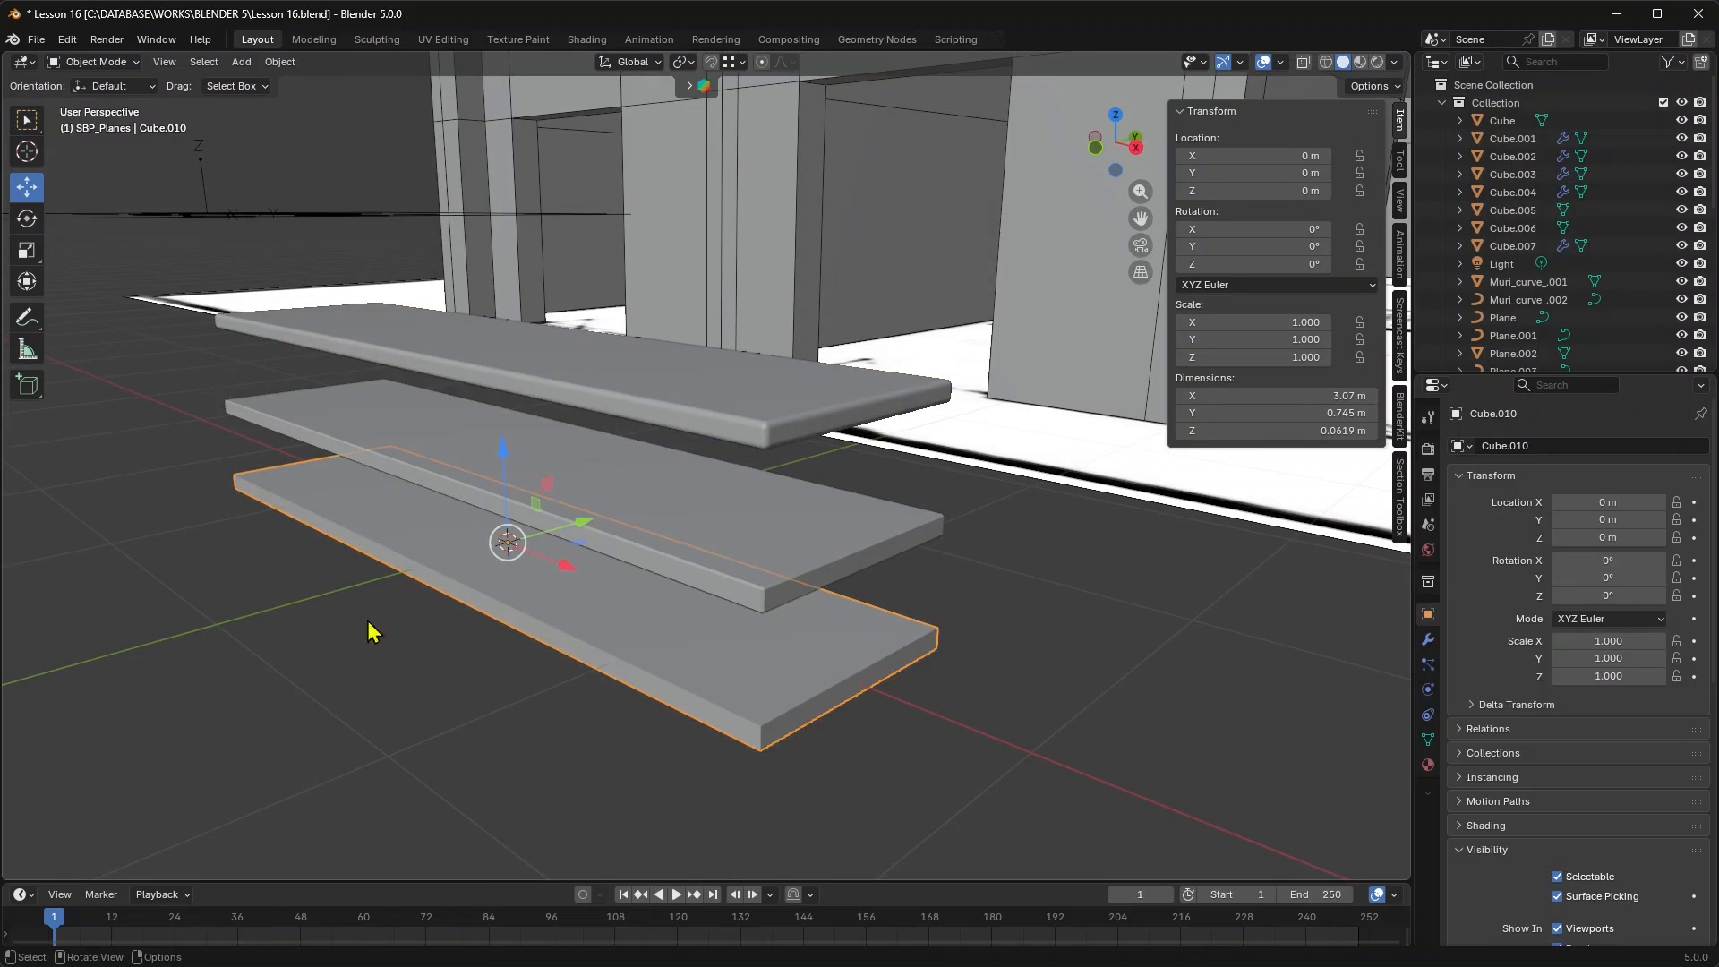
left_click(274, 419)
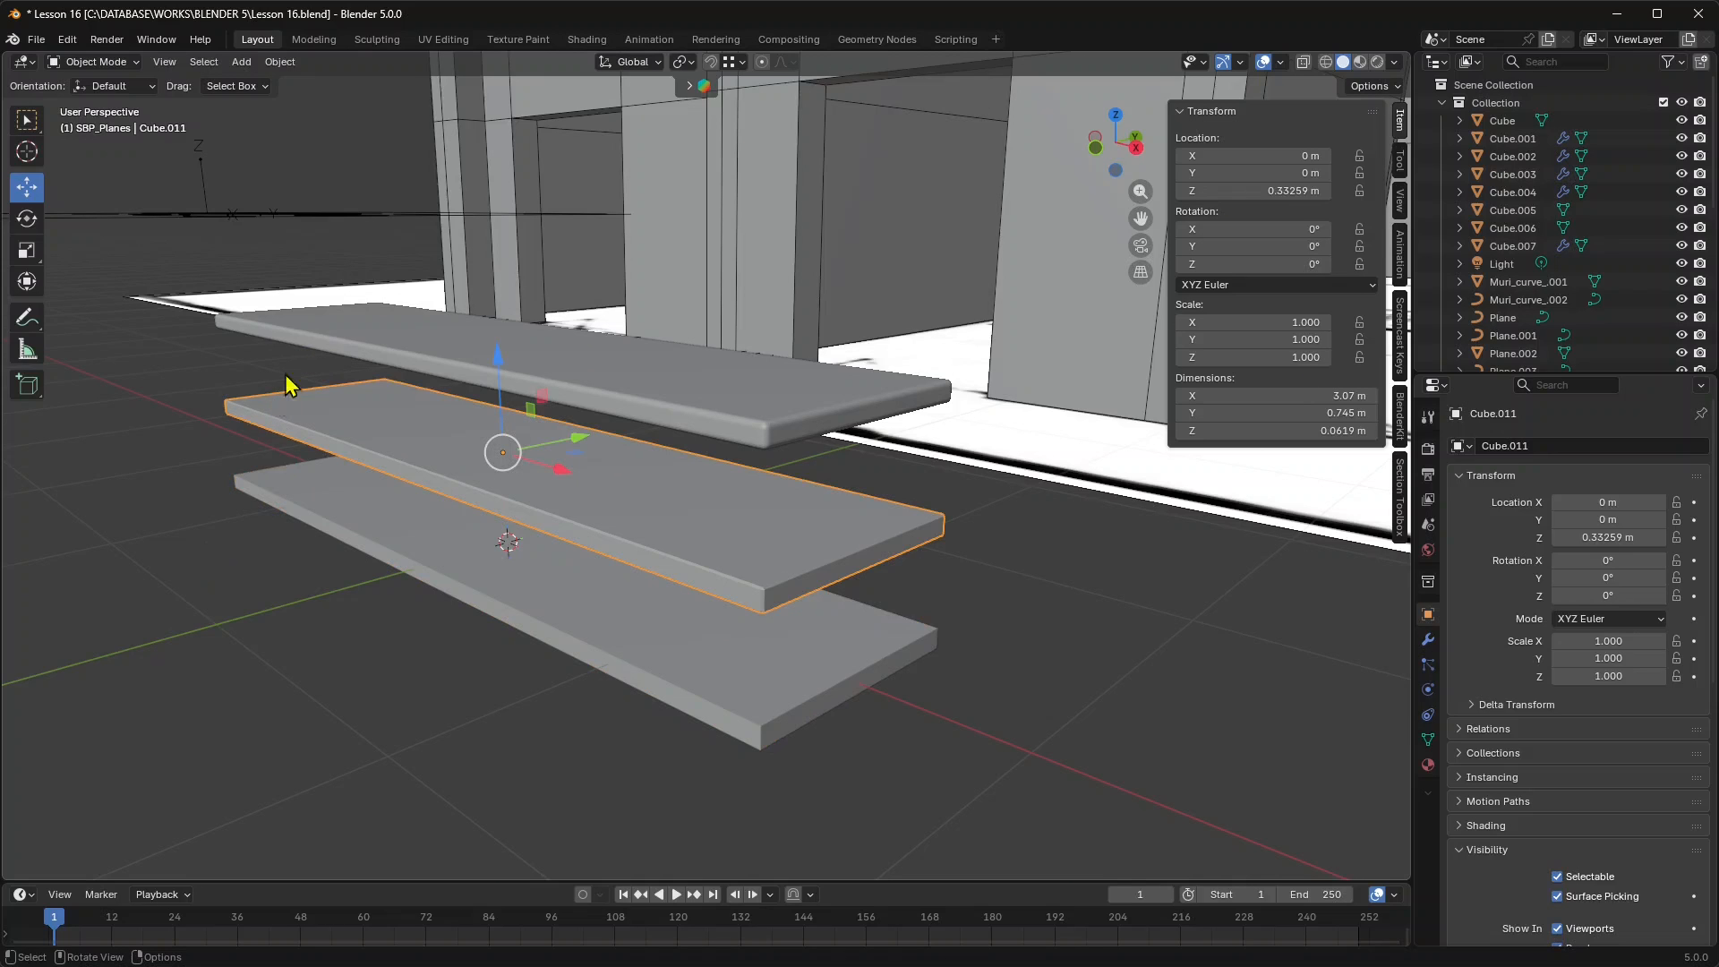
left_click(320, 349)
middle_click_drag(429, 353, 324, 415)
left_click(322, 416)
left_click(301, 328)
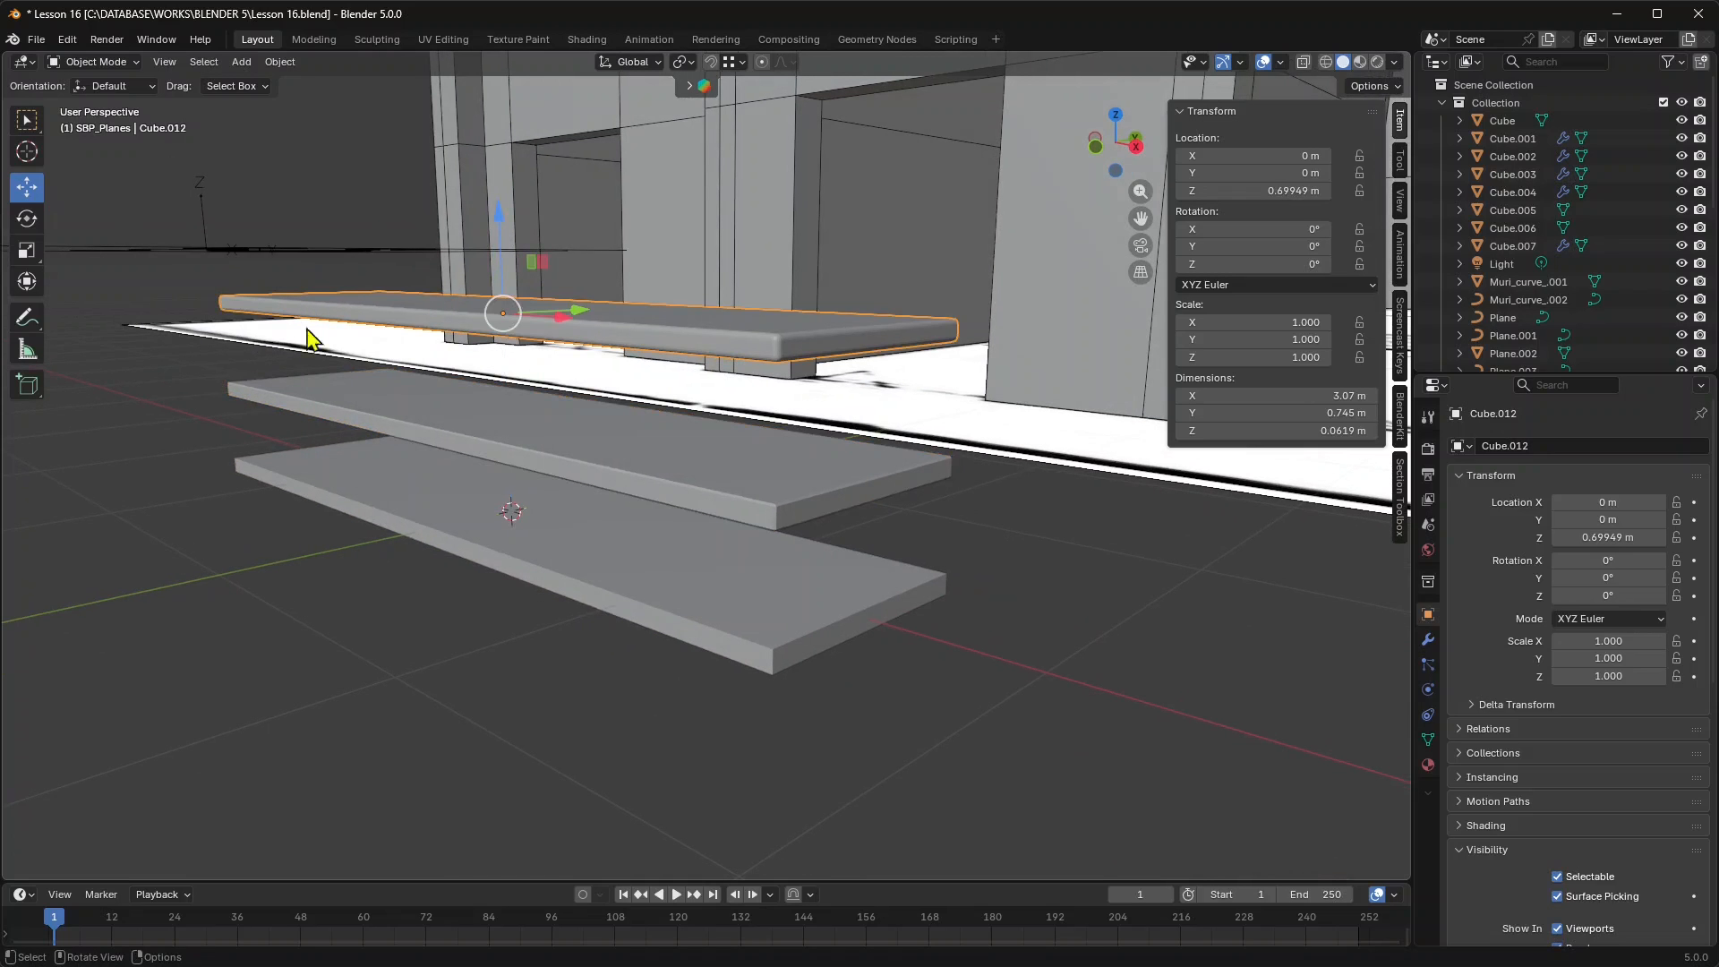
left_click(756, 518)
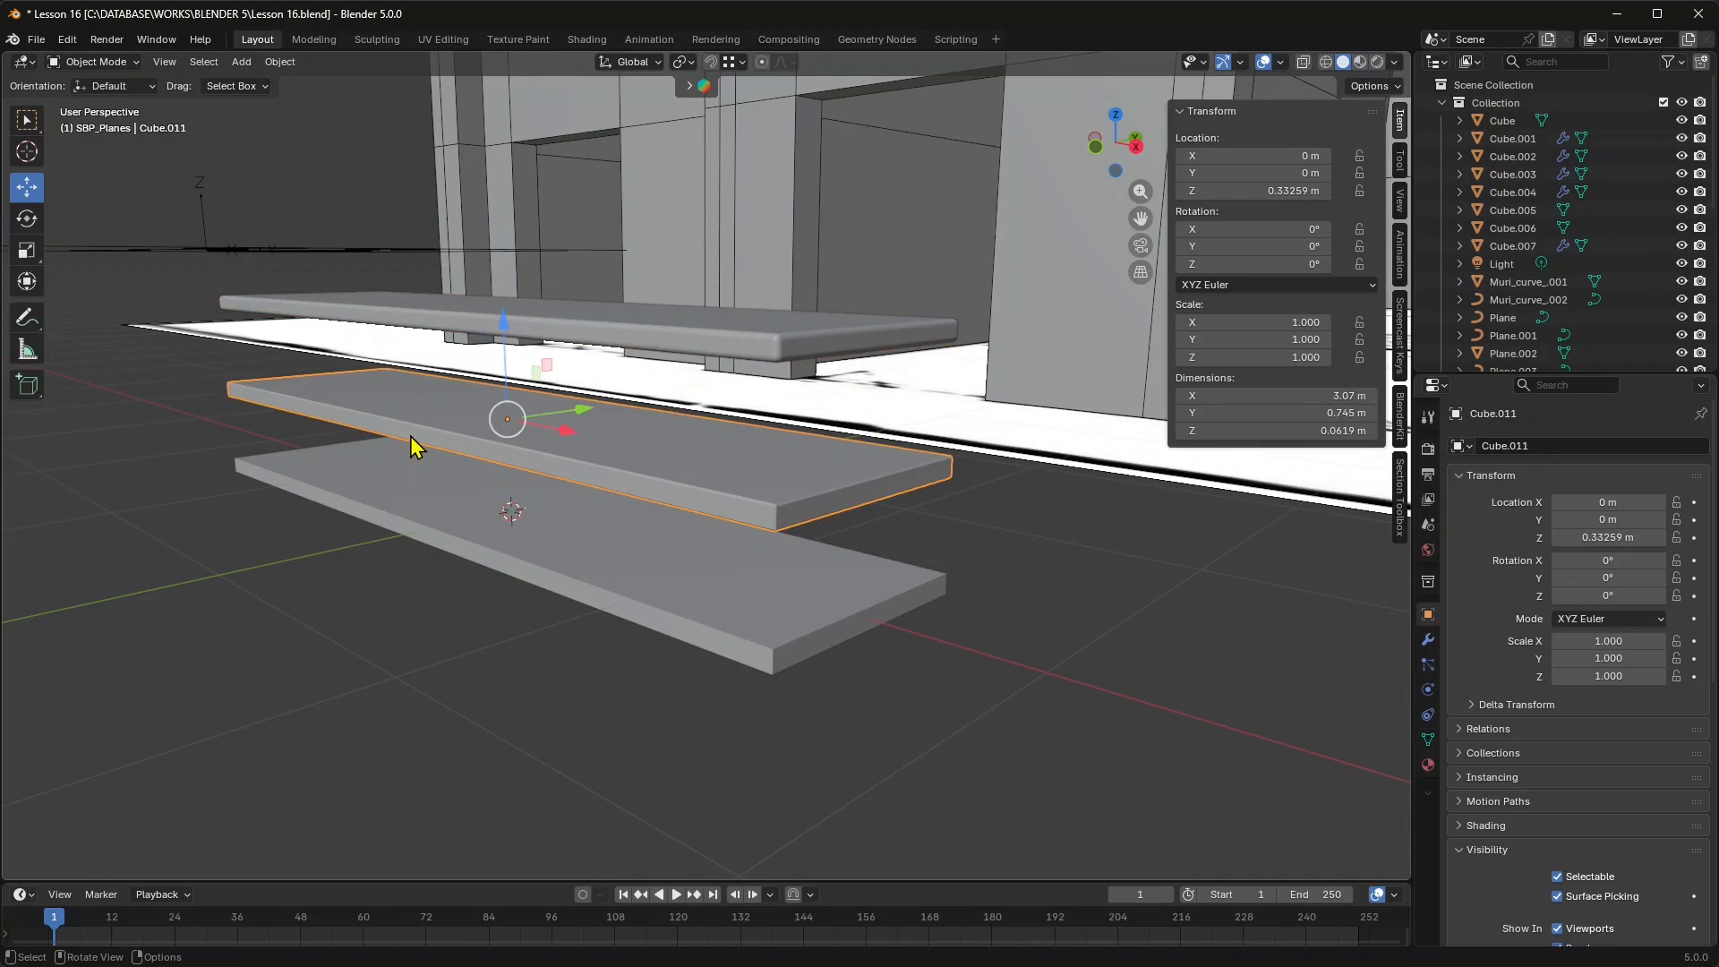
left_click(324, 324)
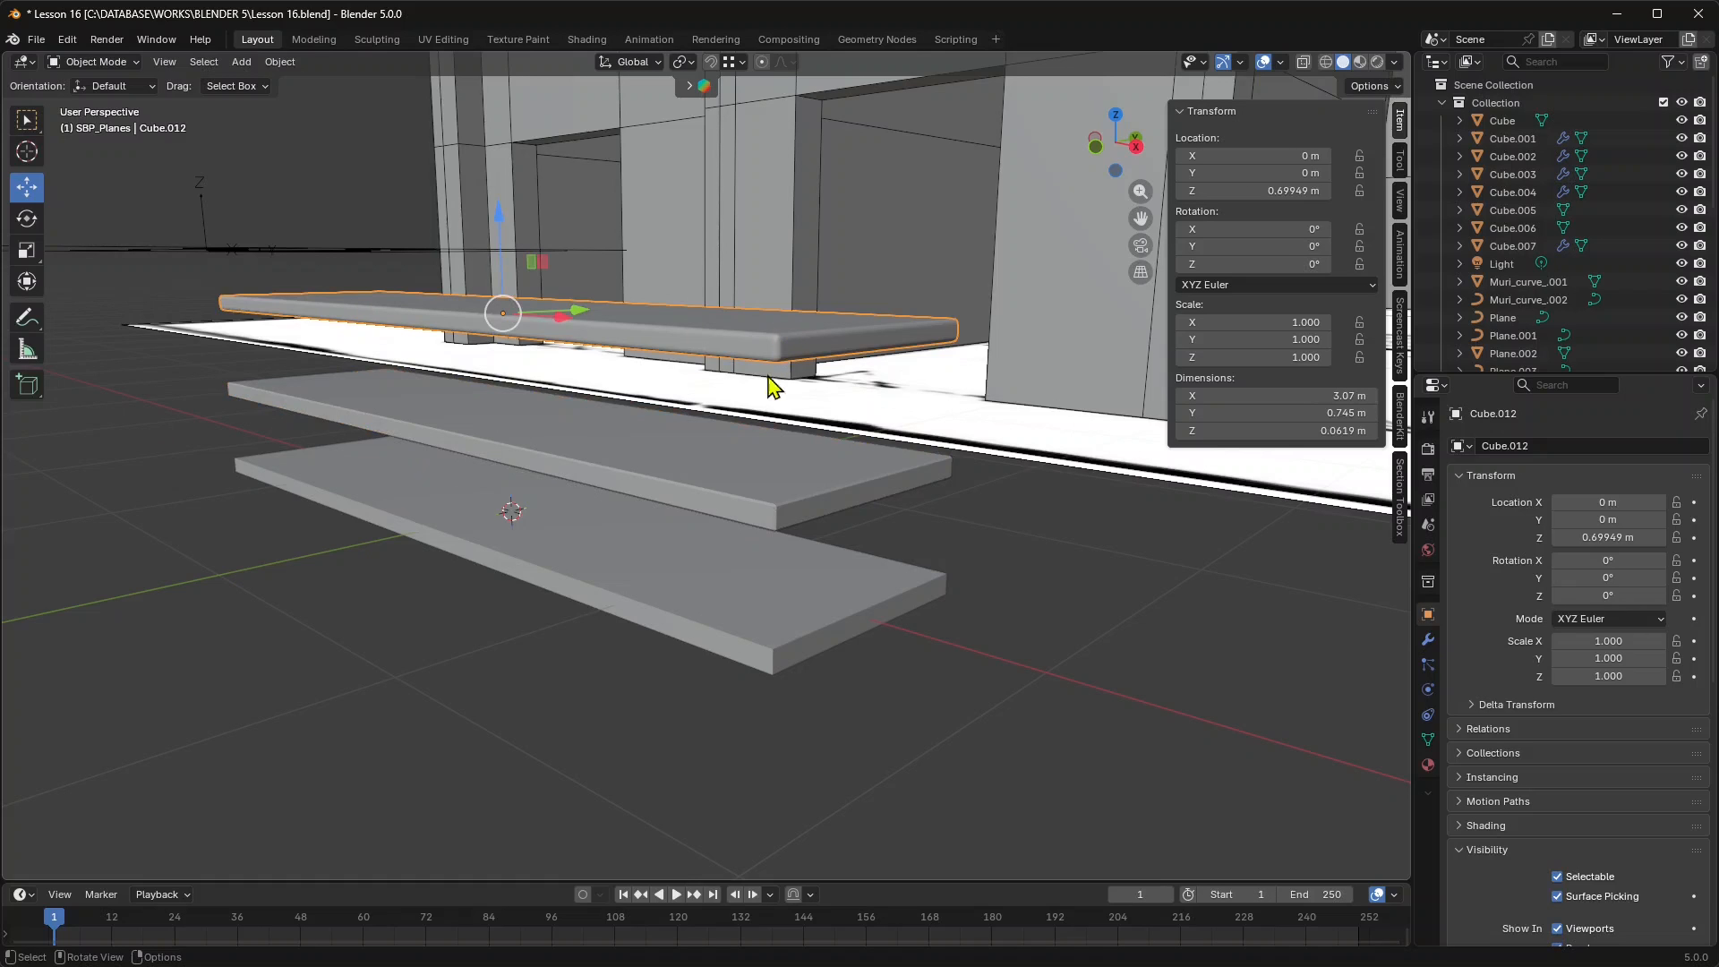
left_click(1032, 517)
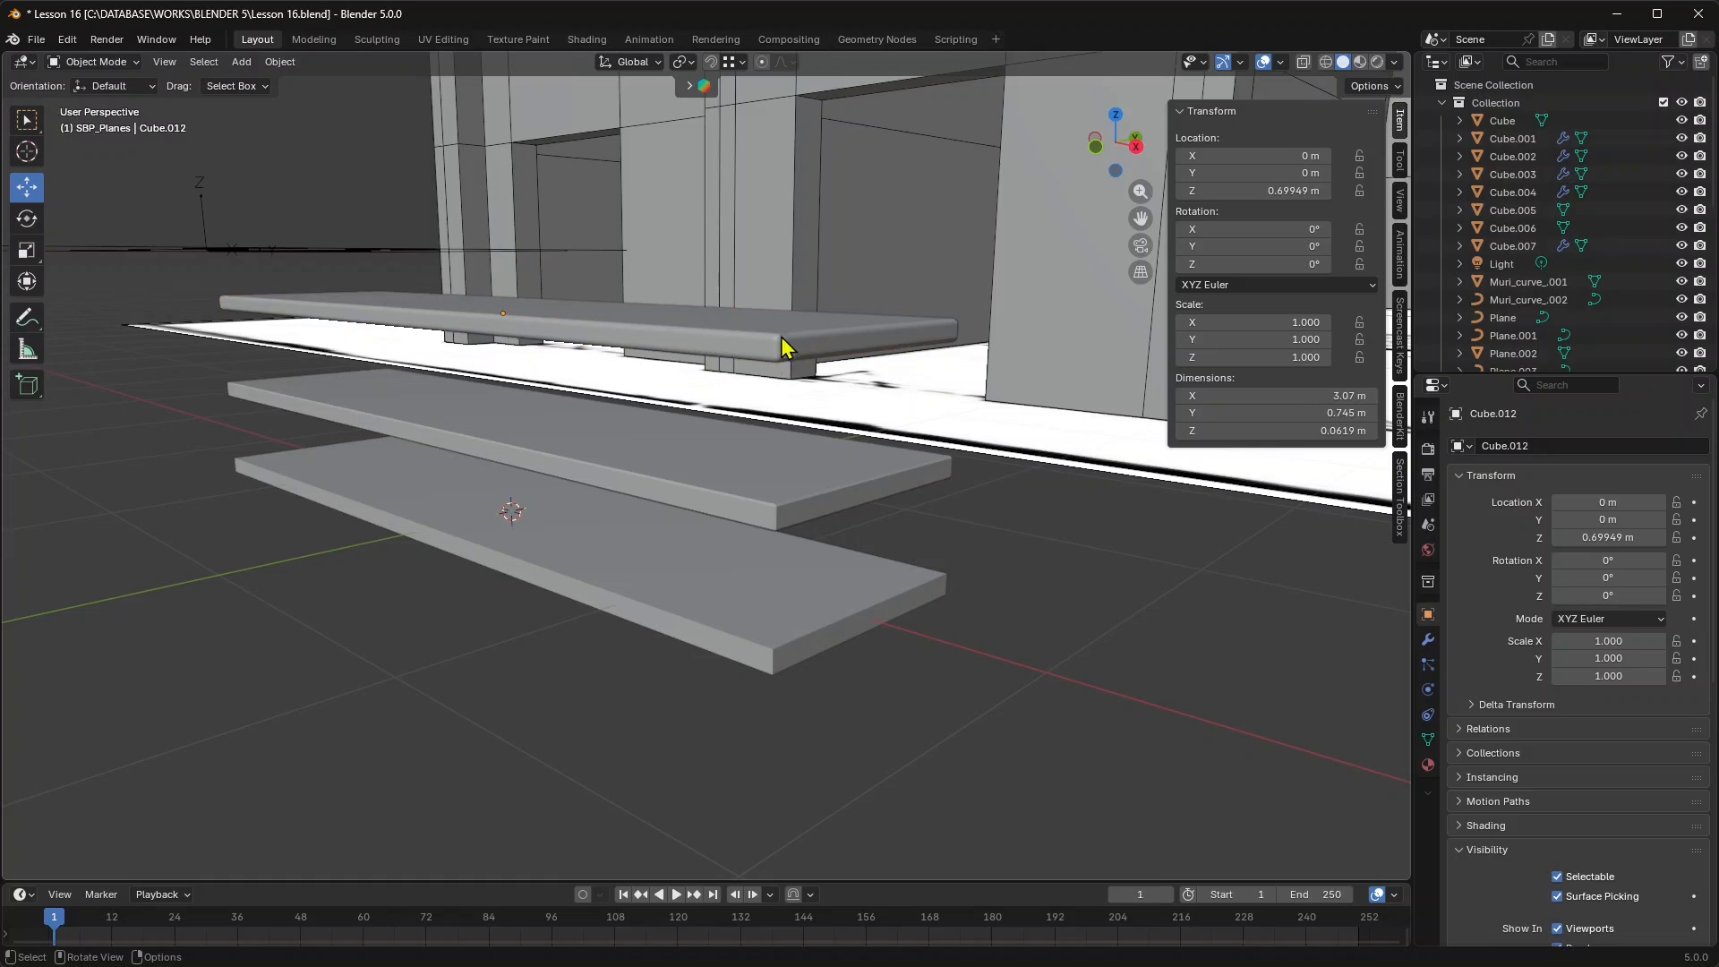
middle_click_drag(848, 502, 898, 467)
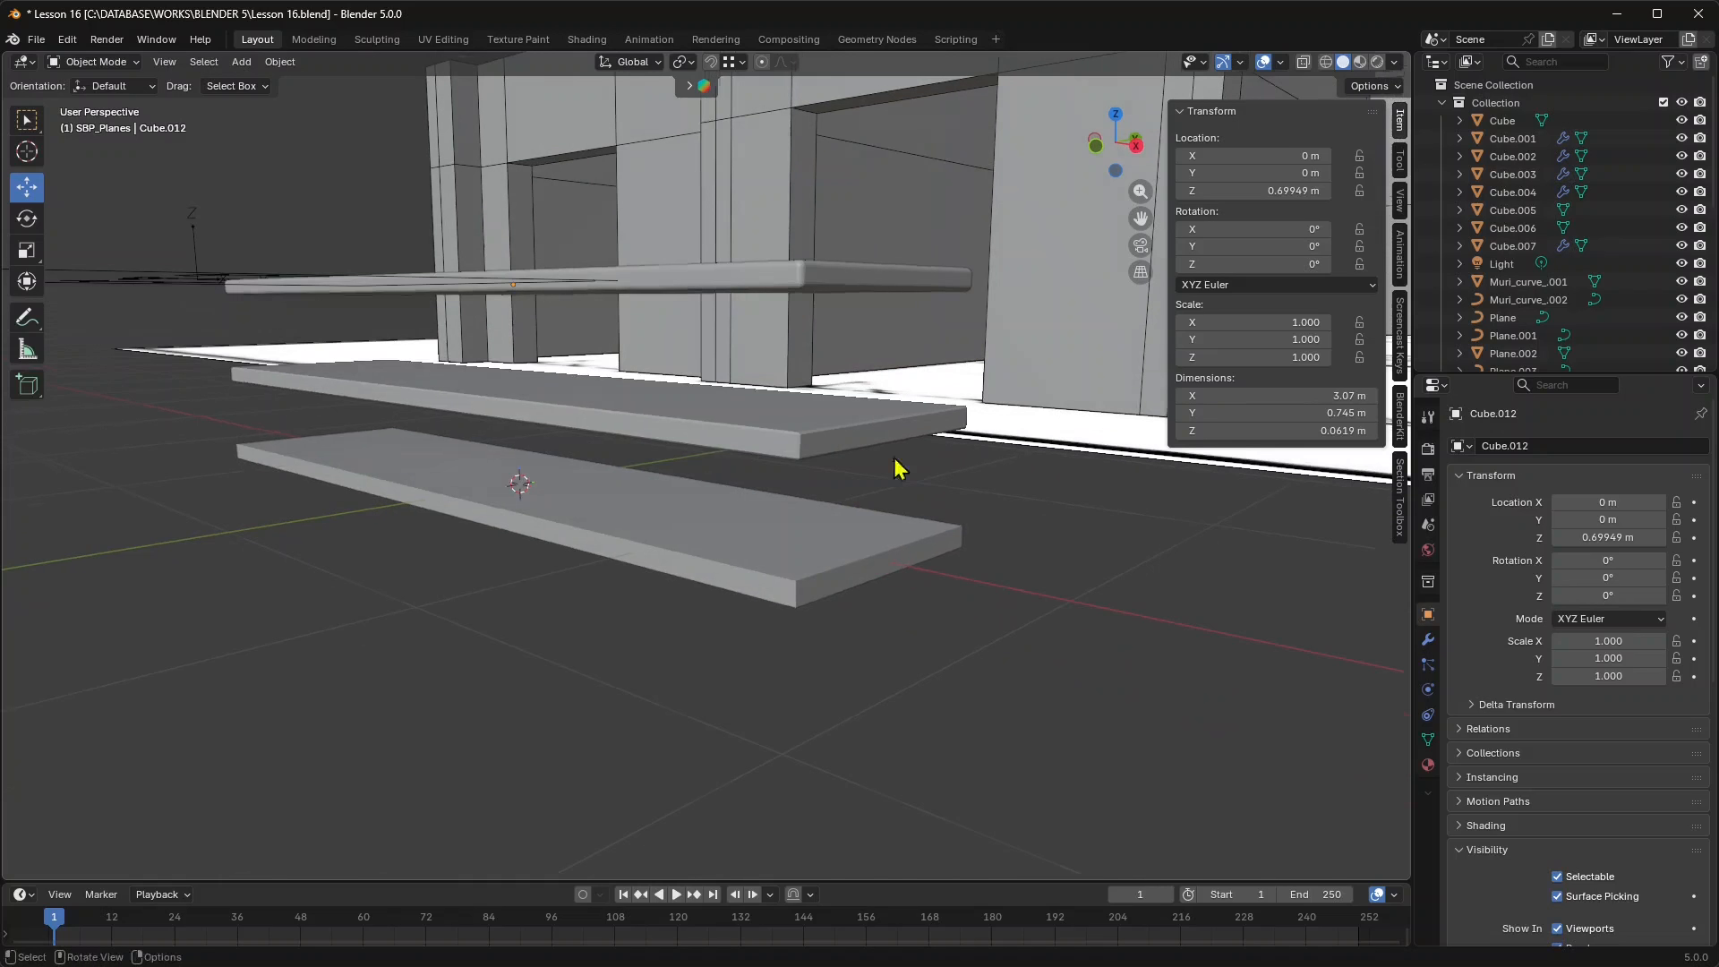
Move the scene light near the slabs, to about X 1.25 m, Y -1.41 m and Z 3.04 m.
scroll(477, 530, "down", 4)
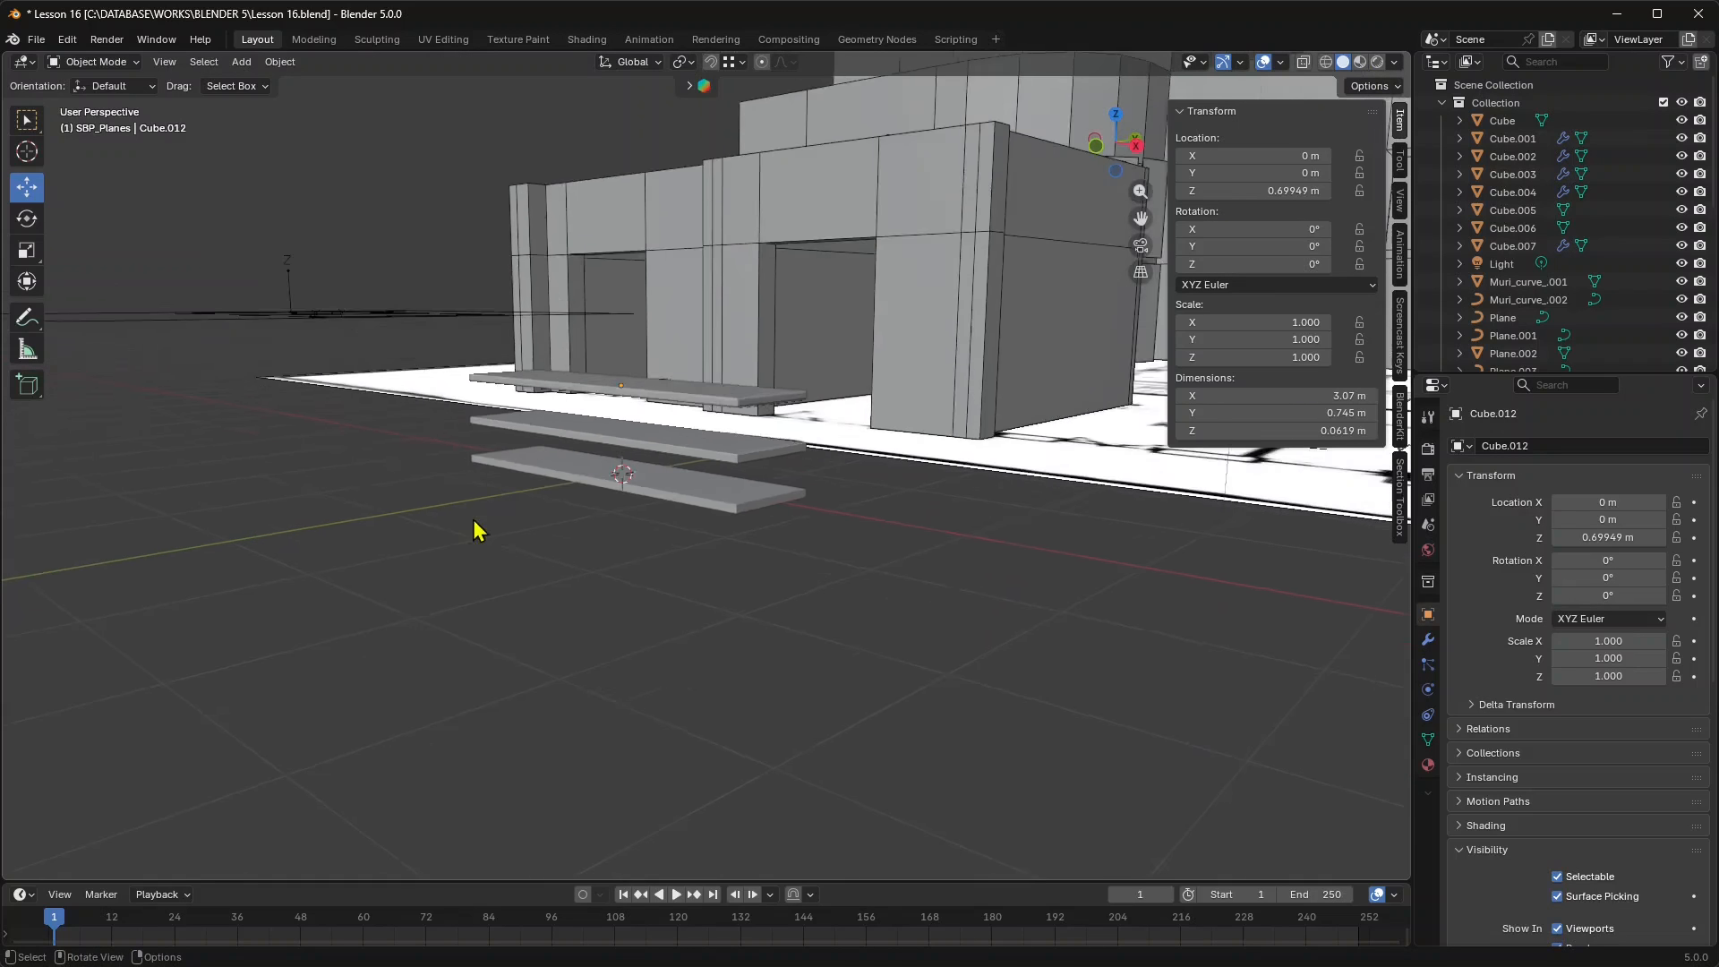
scroll(474, 522, "down", 7)
middle_click_drag(508, 455, 561, 458)
left_click(841, 315)
middle_click_drag(767, 483, 708, 545)
left_click_drag(794, 474, 678, 408)
scroll(600, 421, "up", 2)
left_click_drag(588, 299, 598, 404)
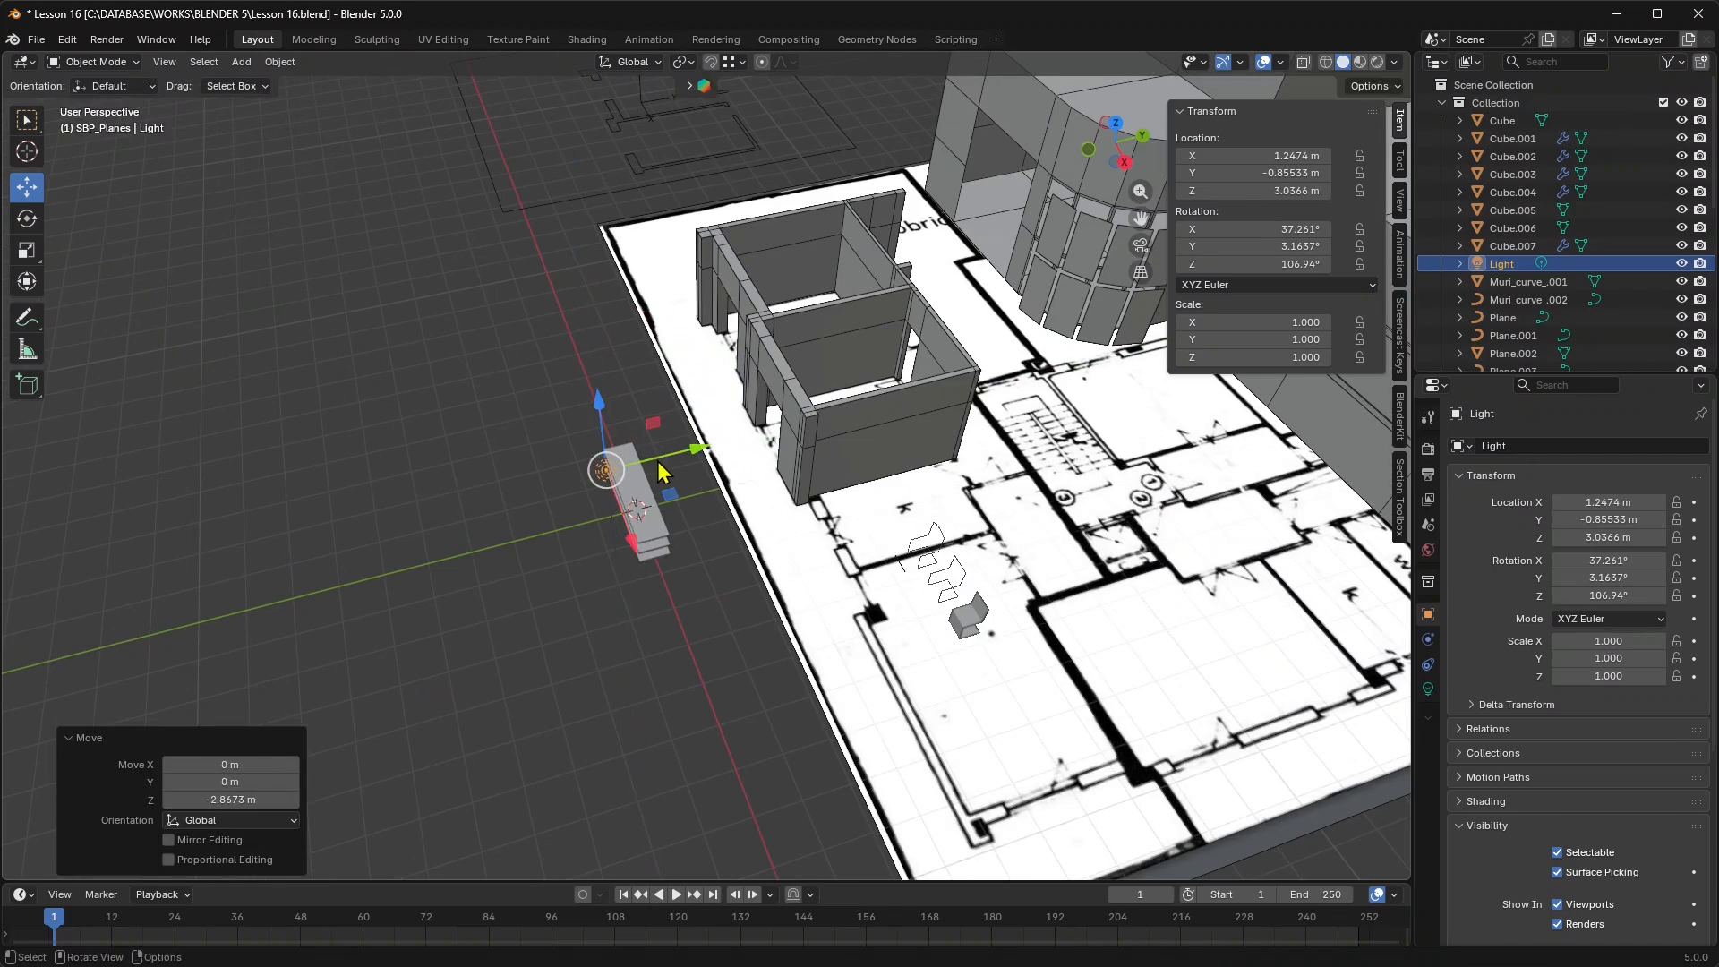
left_click_drag(660, 461, 635, 467)
middle_click_drag(676, 586, 721, 448)
scroll(720, 427, "up", 3)
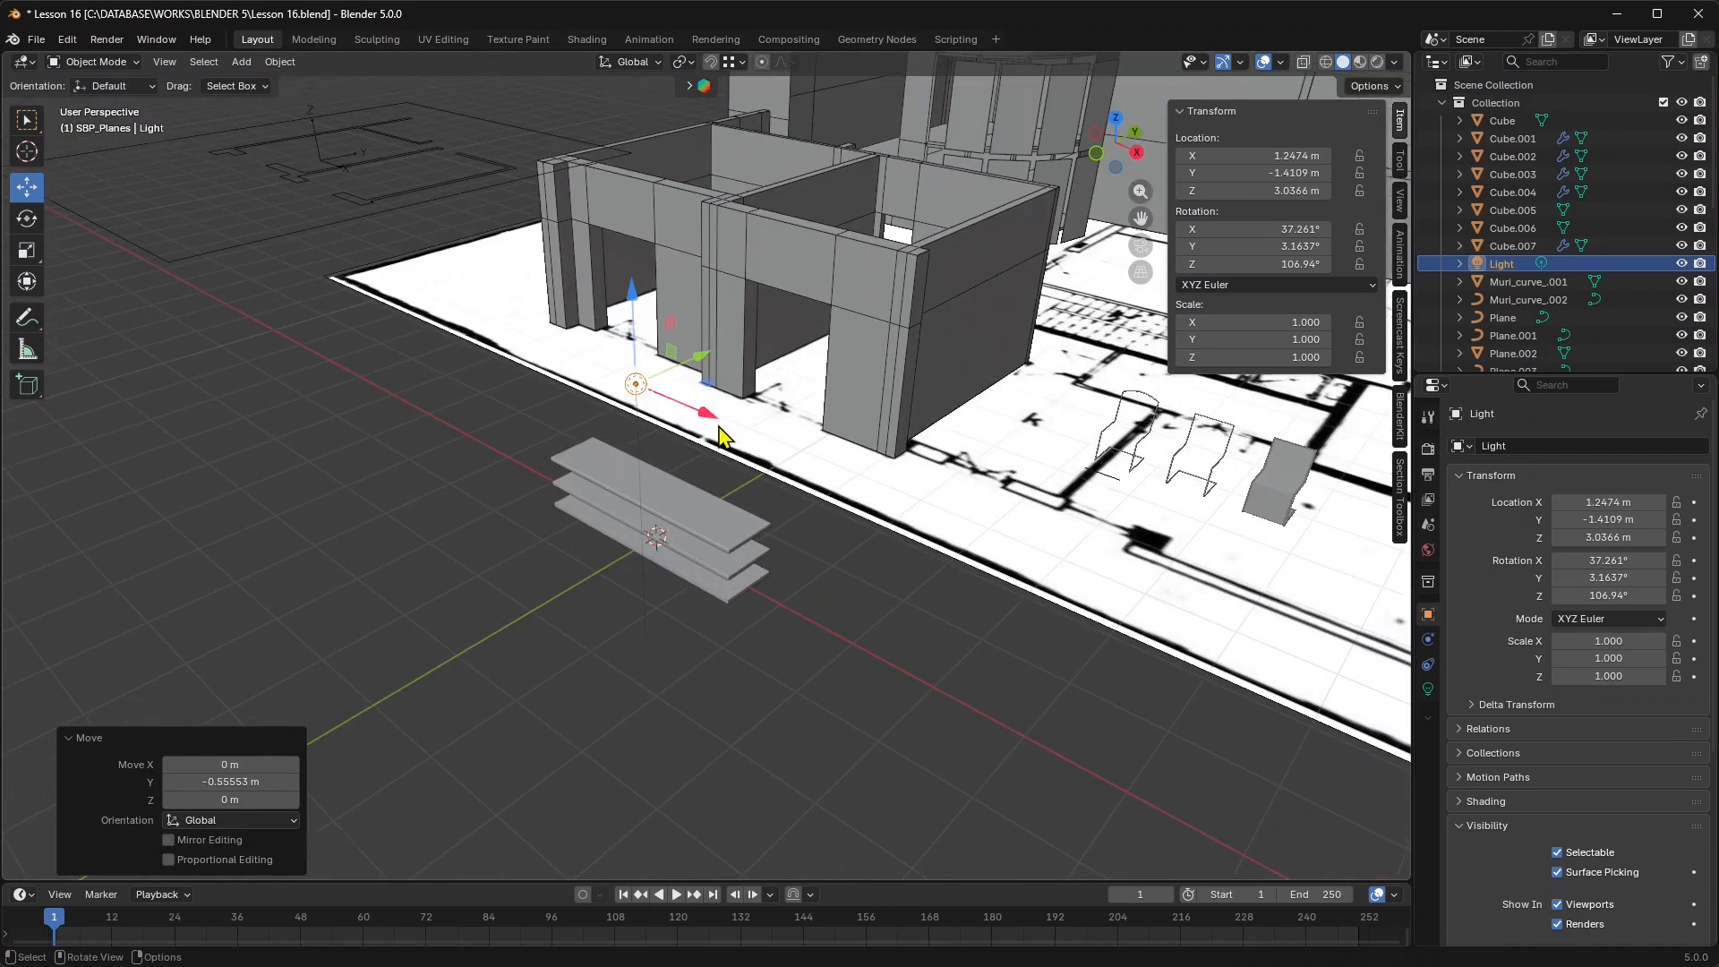
Show the viewport in rendered shading and compare the edges of the three slabs under the light.
left_click(1377, 62)
scroll(702, 541, "up", 5)
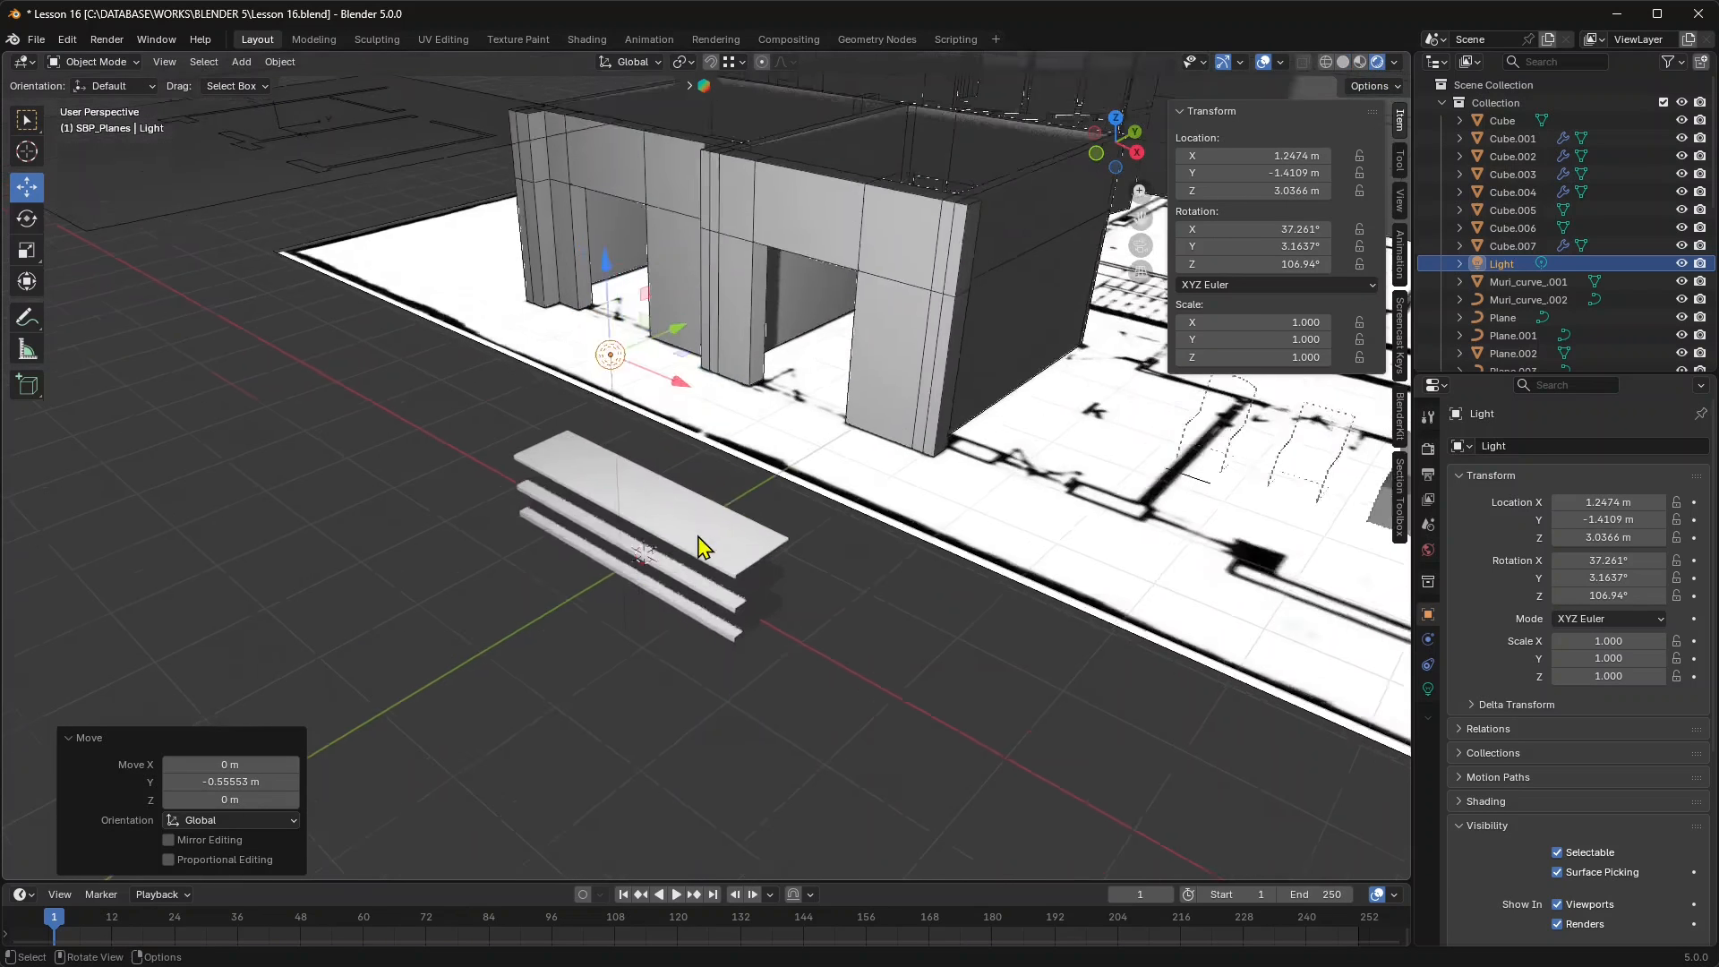
middle_click_drag(688, 586, 268, 345)
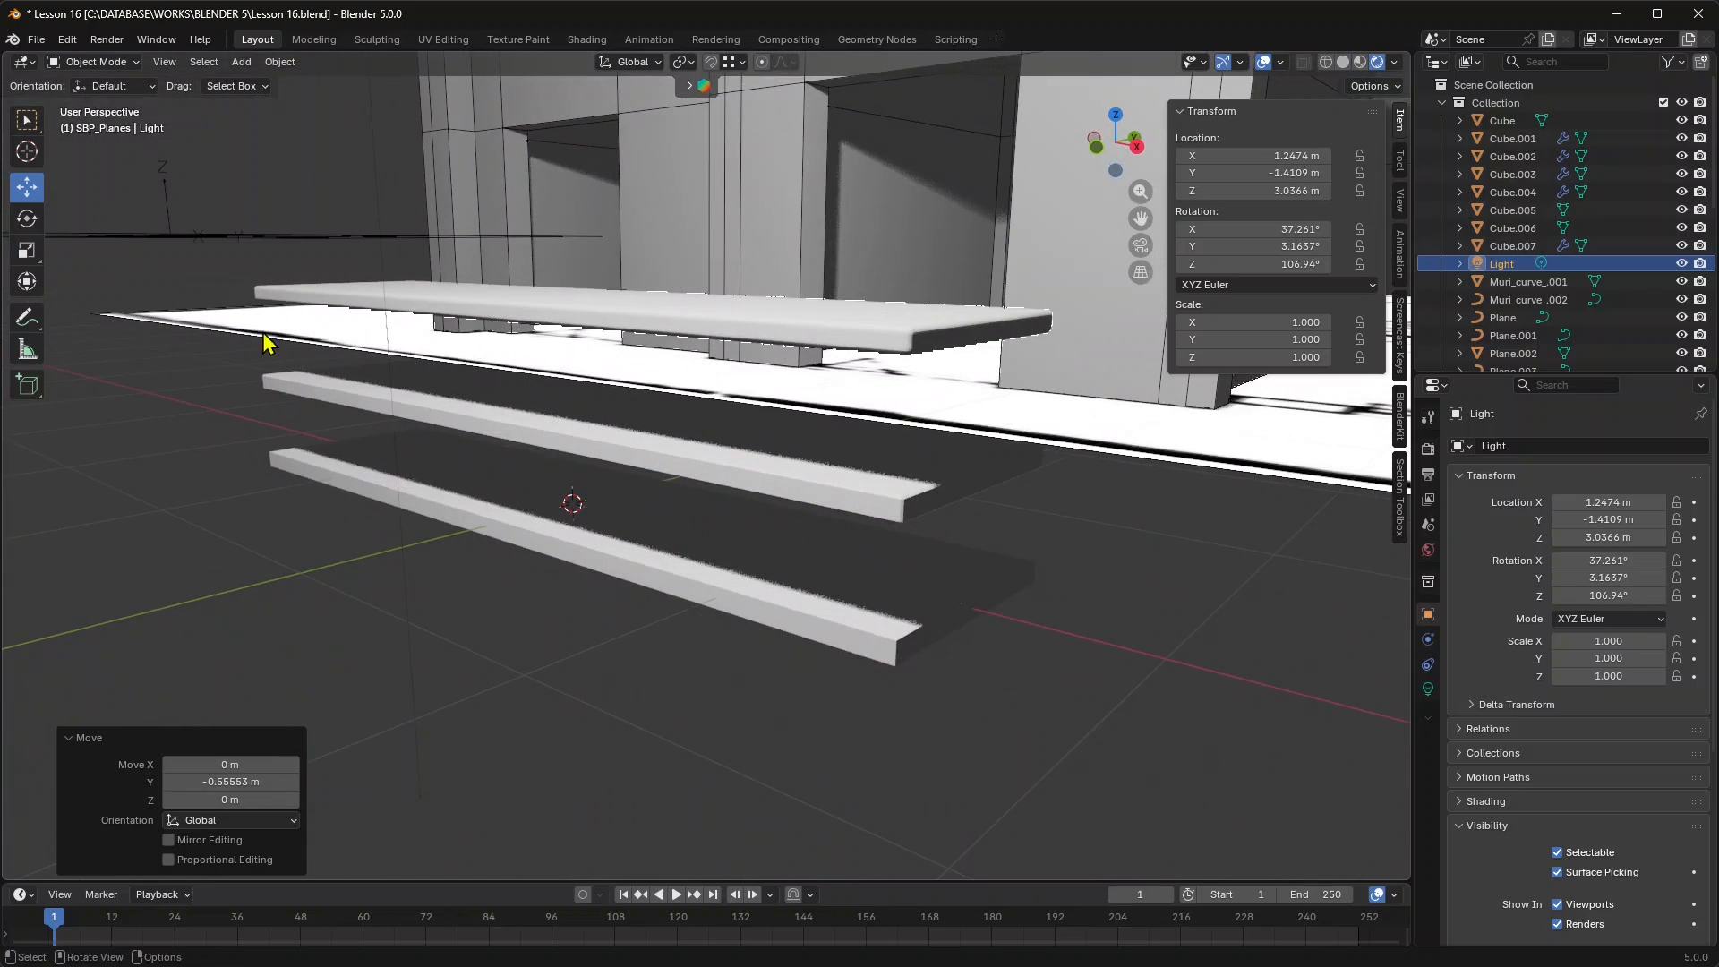
left_click(297, 315)
left_click(297, 378)
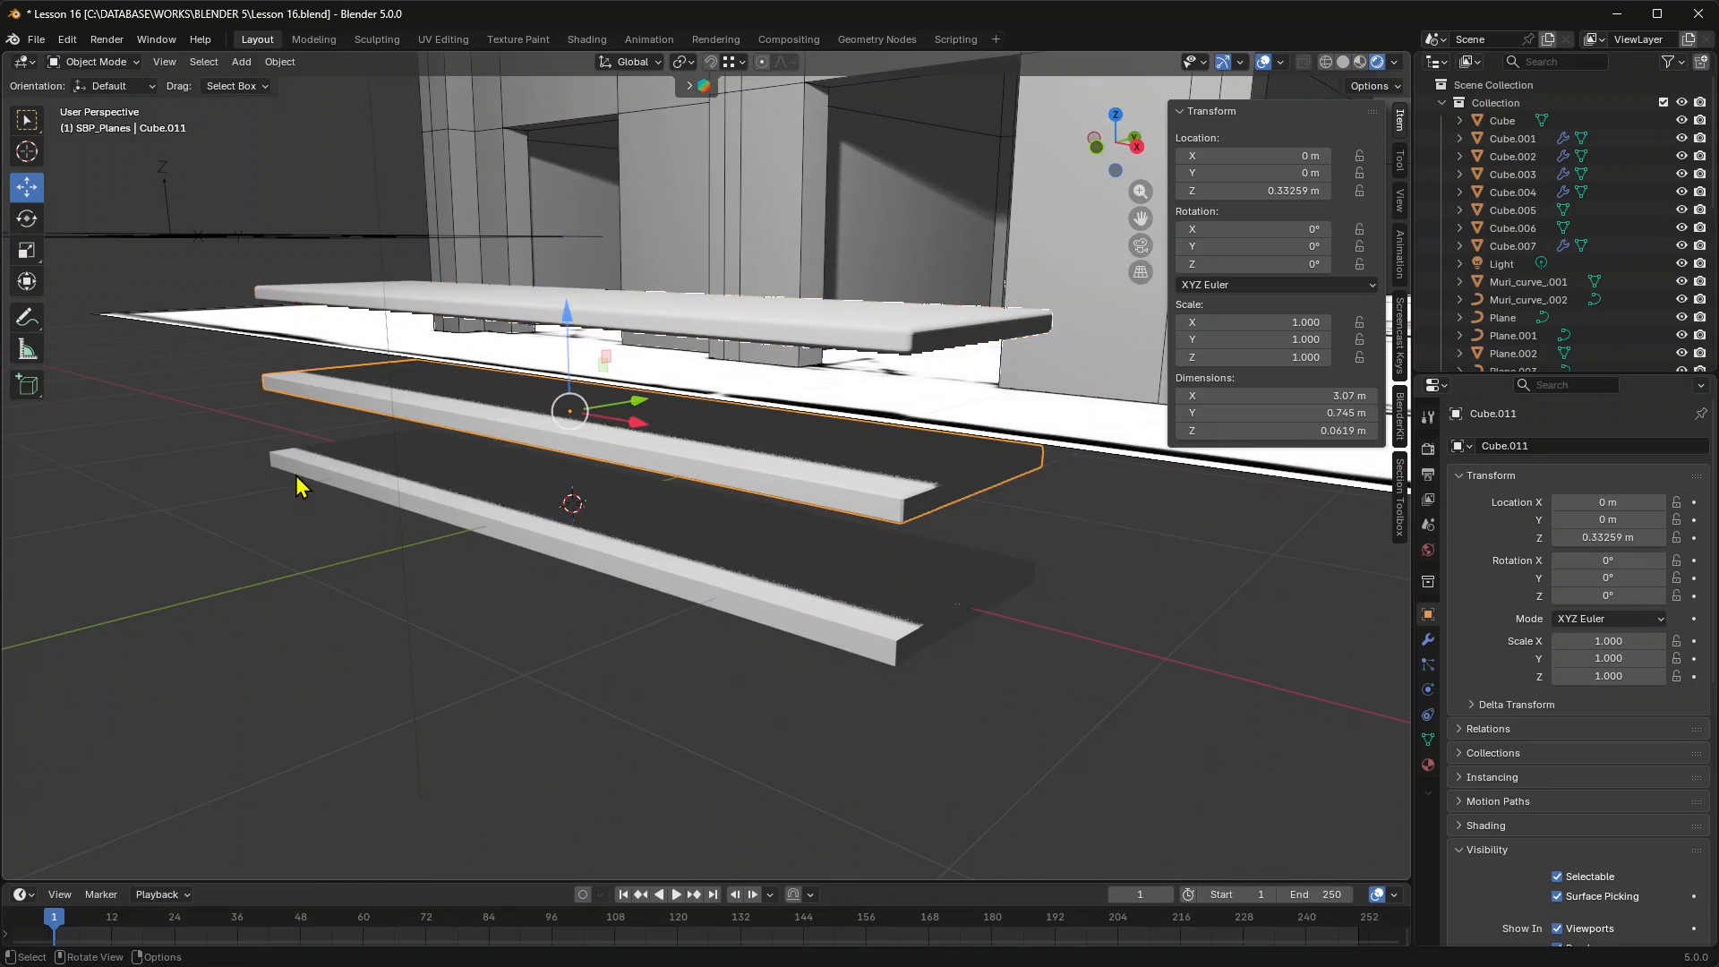
left_click(297, 477)
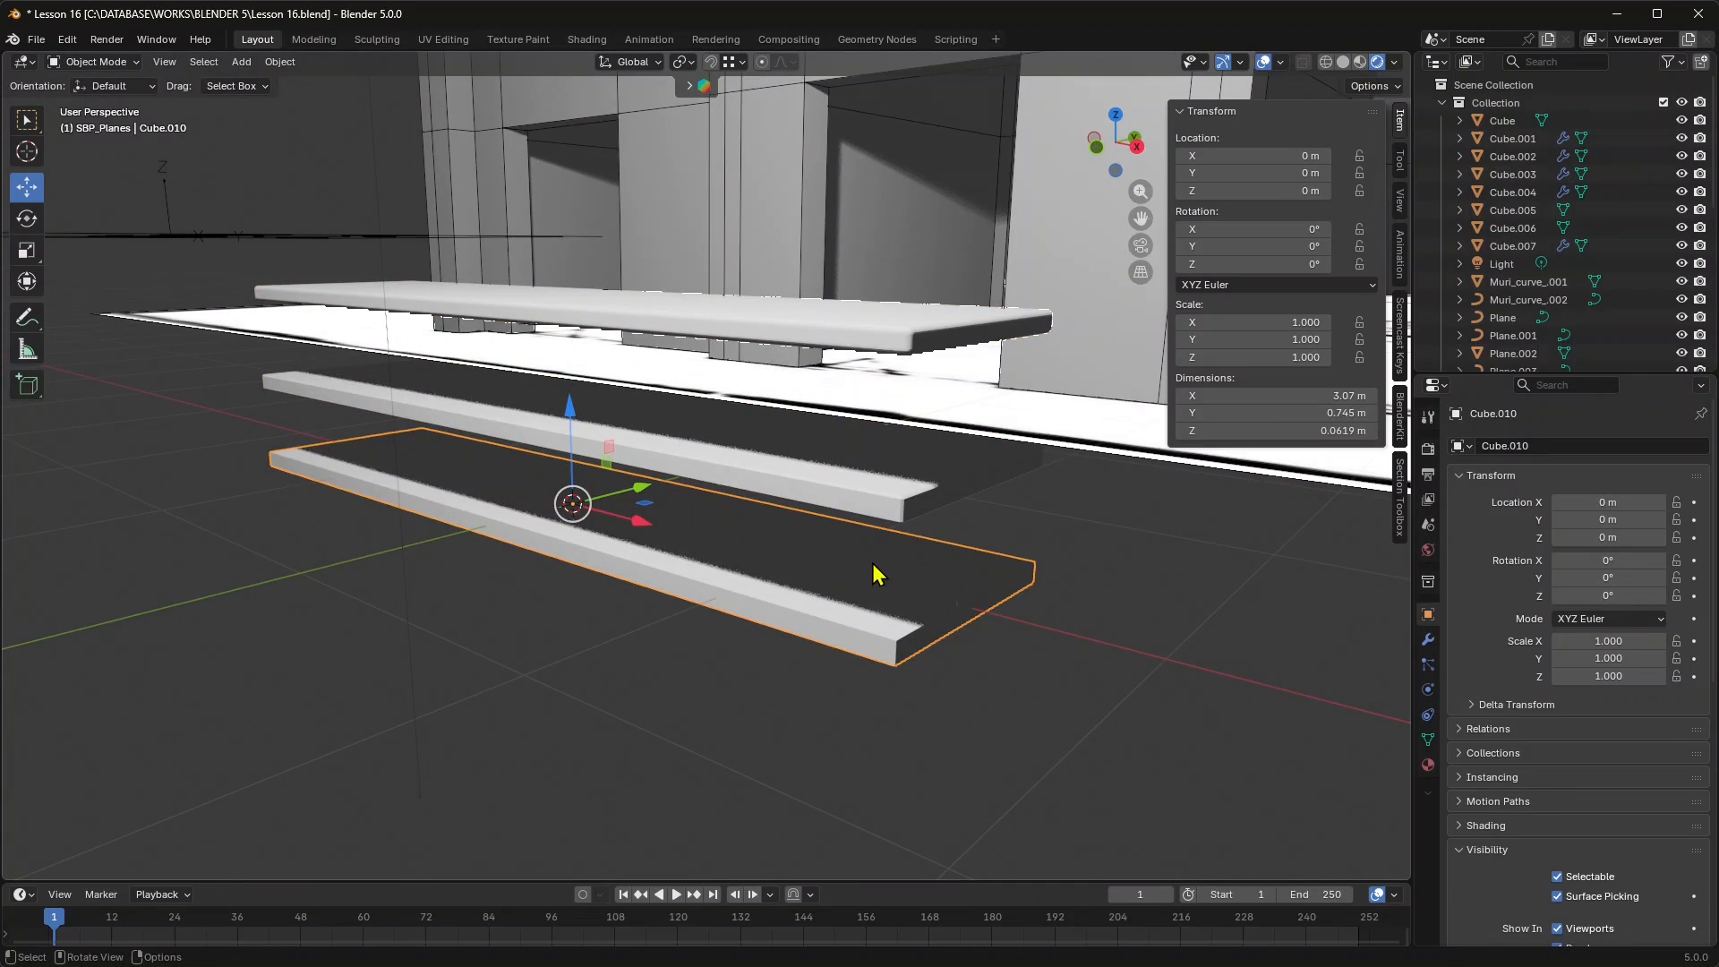
key("alt+a")
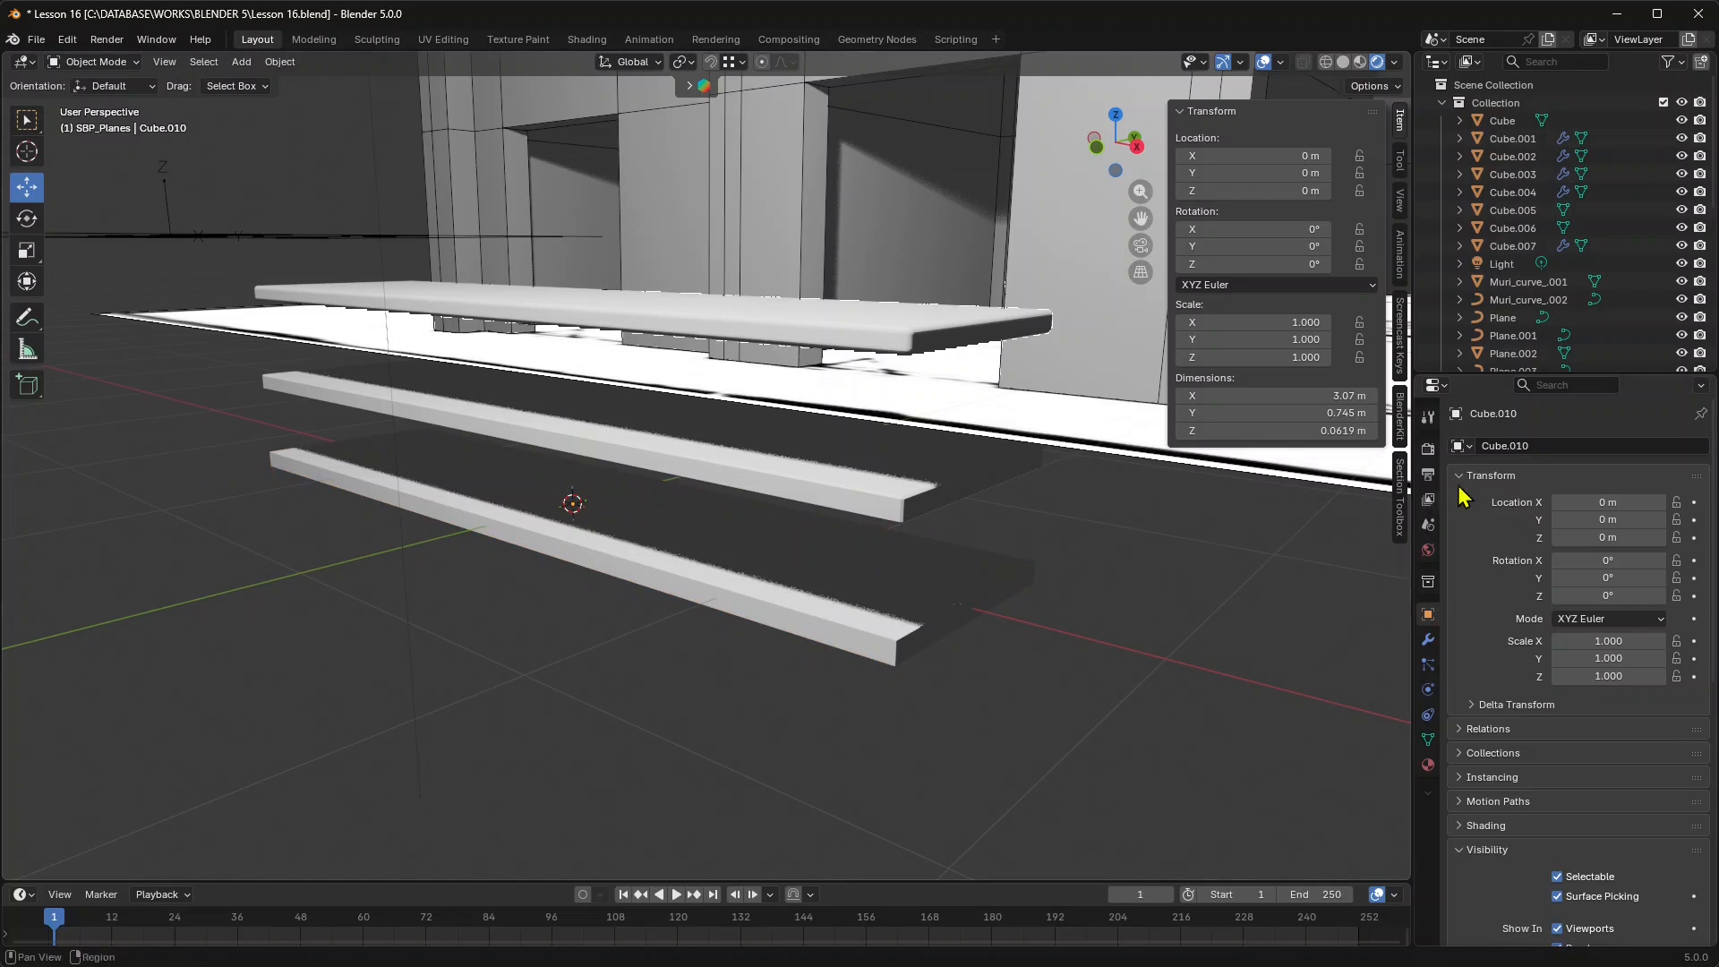
Change the render engine to Cycles.
left_click(1428, 448)
left_click(1612, 446)
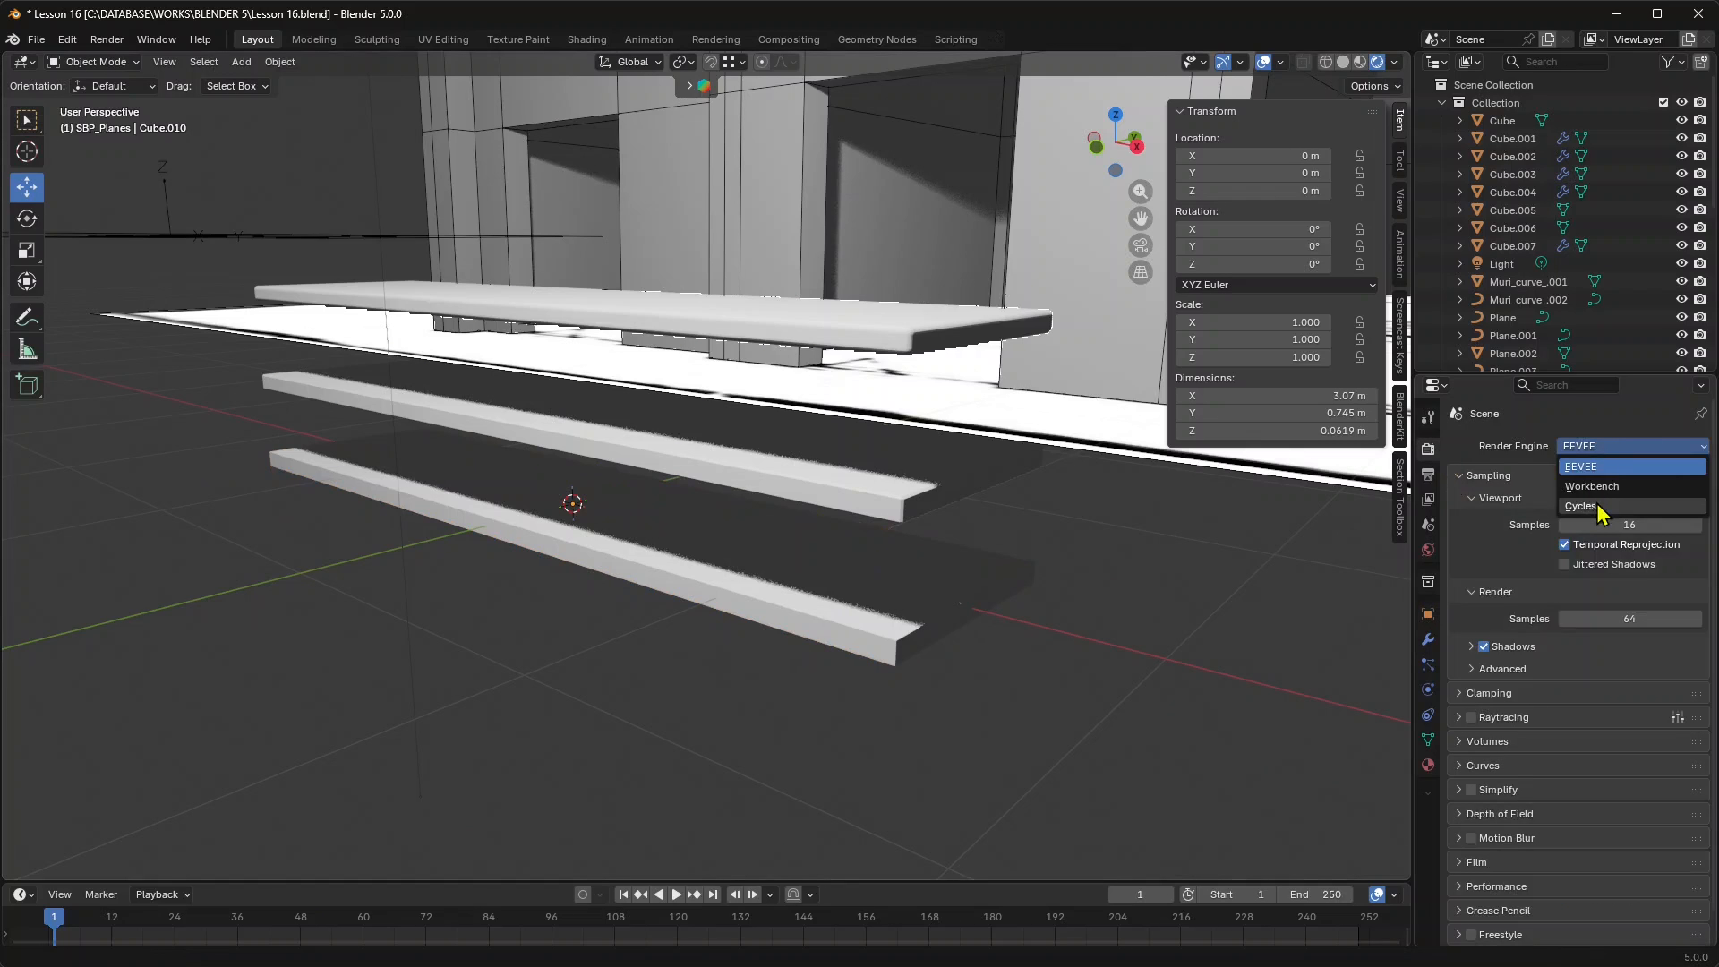
left_click(1603, 513)
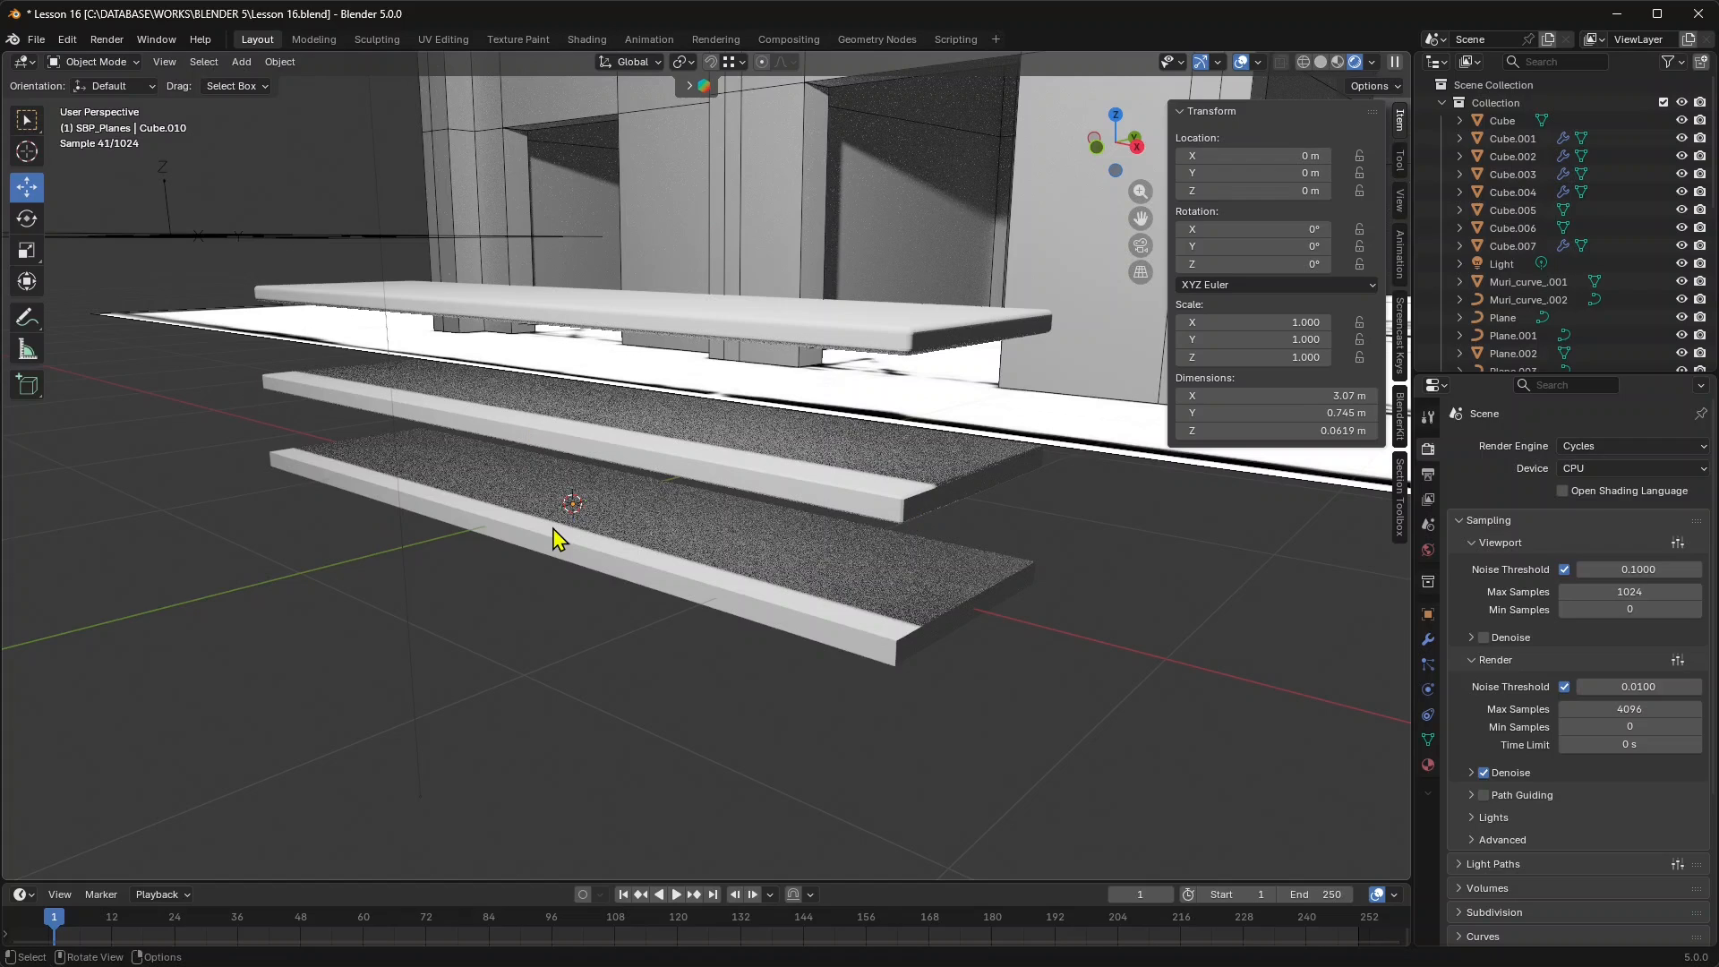
Return the viewport to solid shading and select the top slab.
left_click(1337, 61)
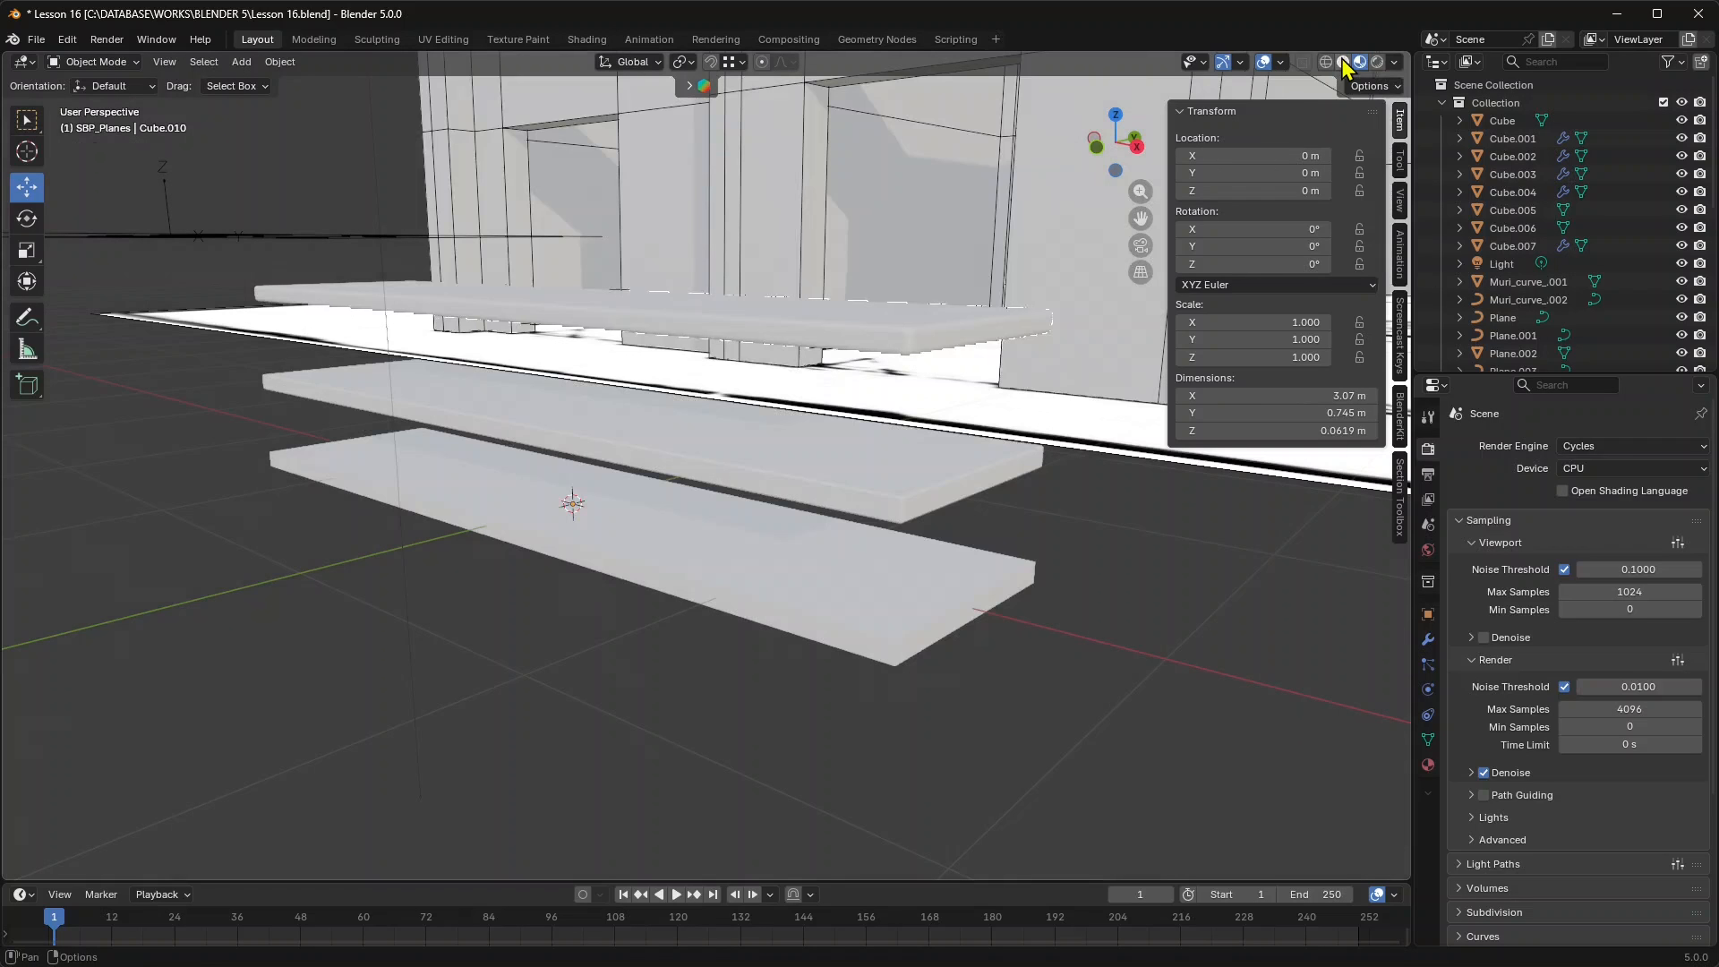
middle_click_drag(850, 260, 1378, 103)
left_click(1342, 61)
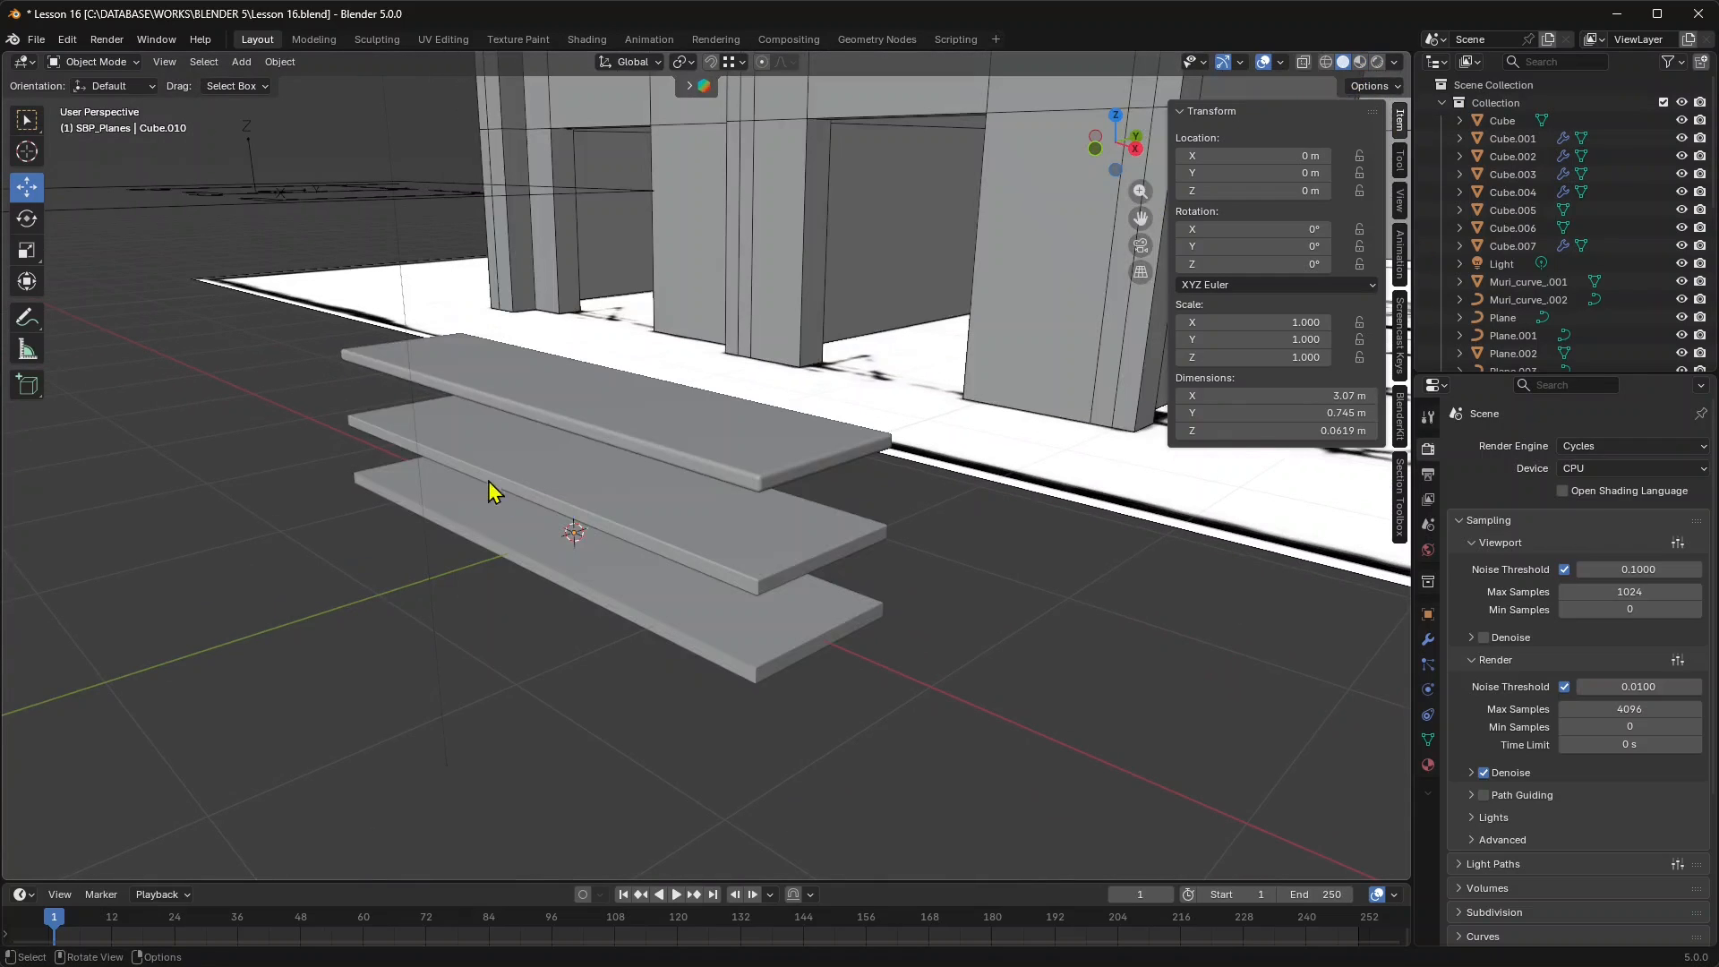
left_click(497, 528)
left_click(497, 528)
left_click(653, 390)
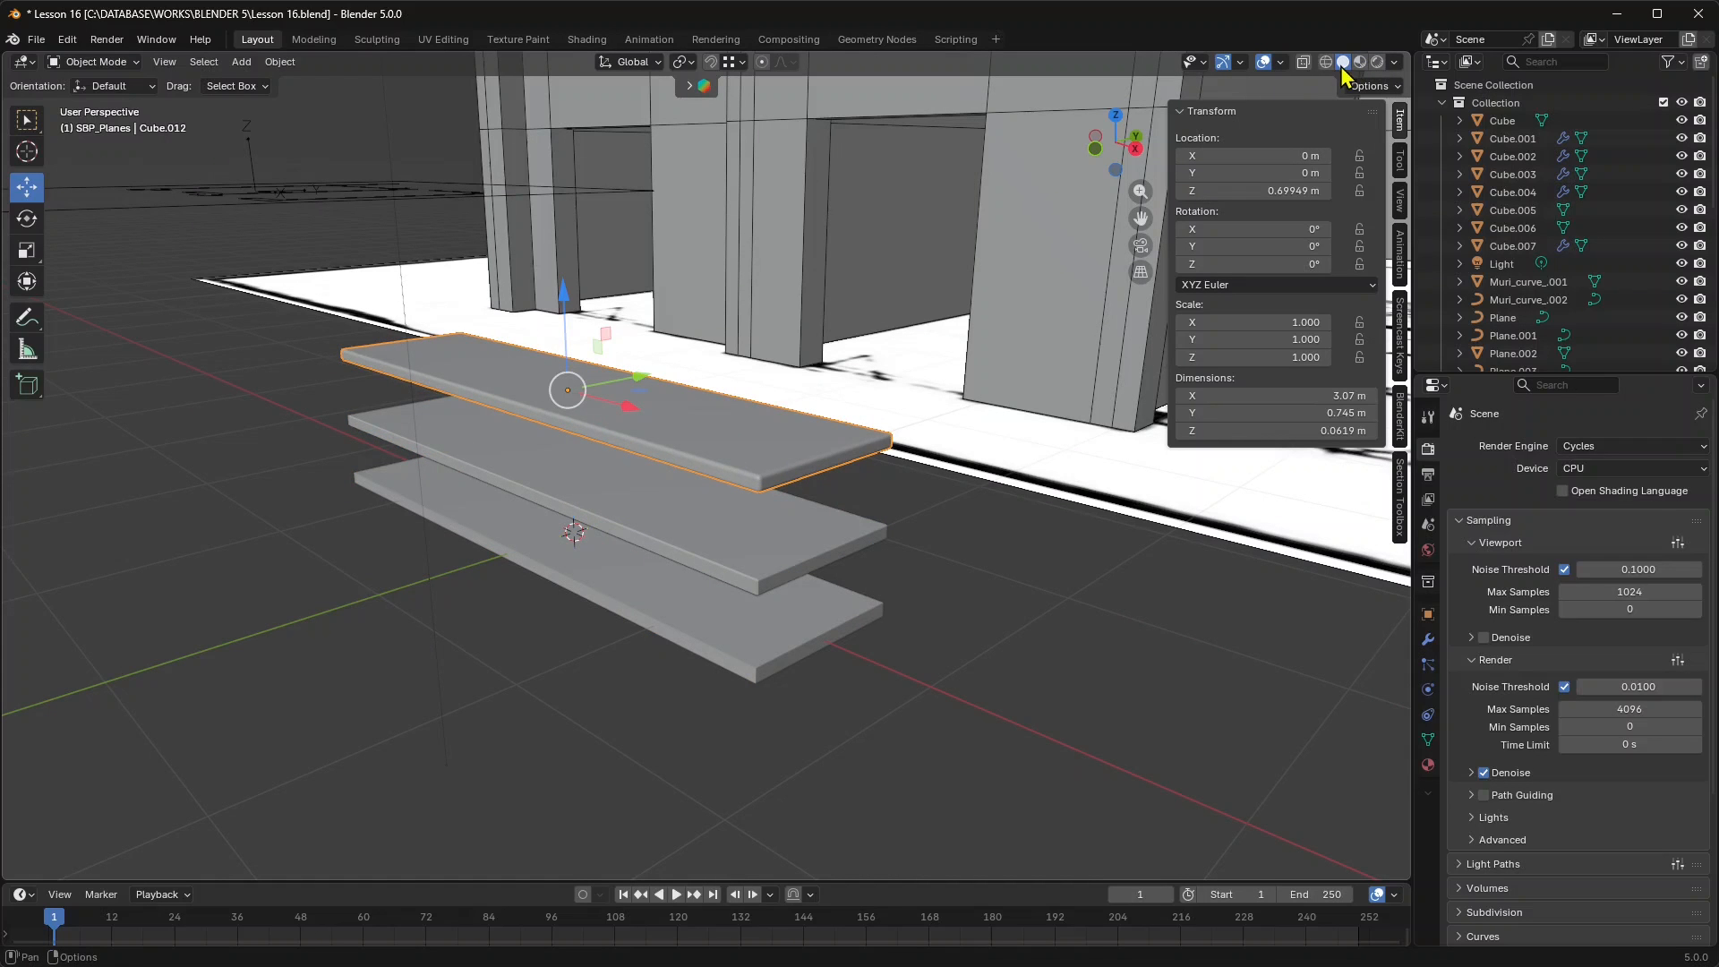
Enable Cavity in the viewport's solid shading options and check how it highlights the slabs' edges.
left_click(1394, 62)
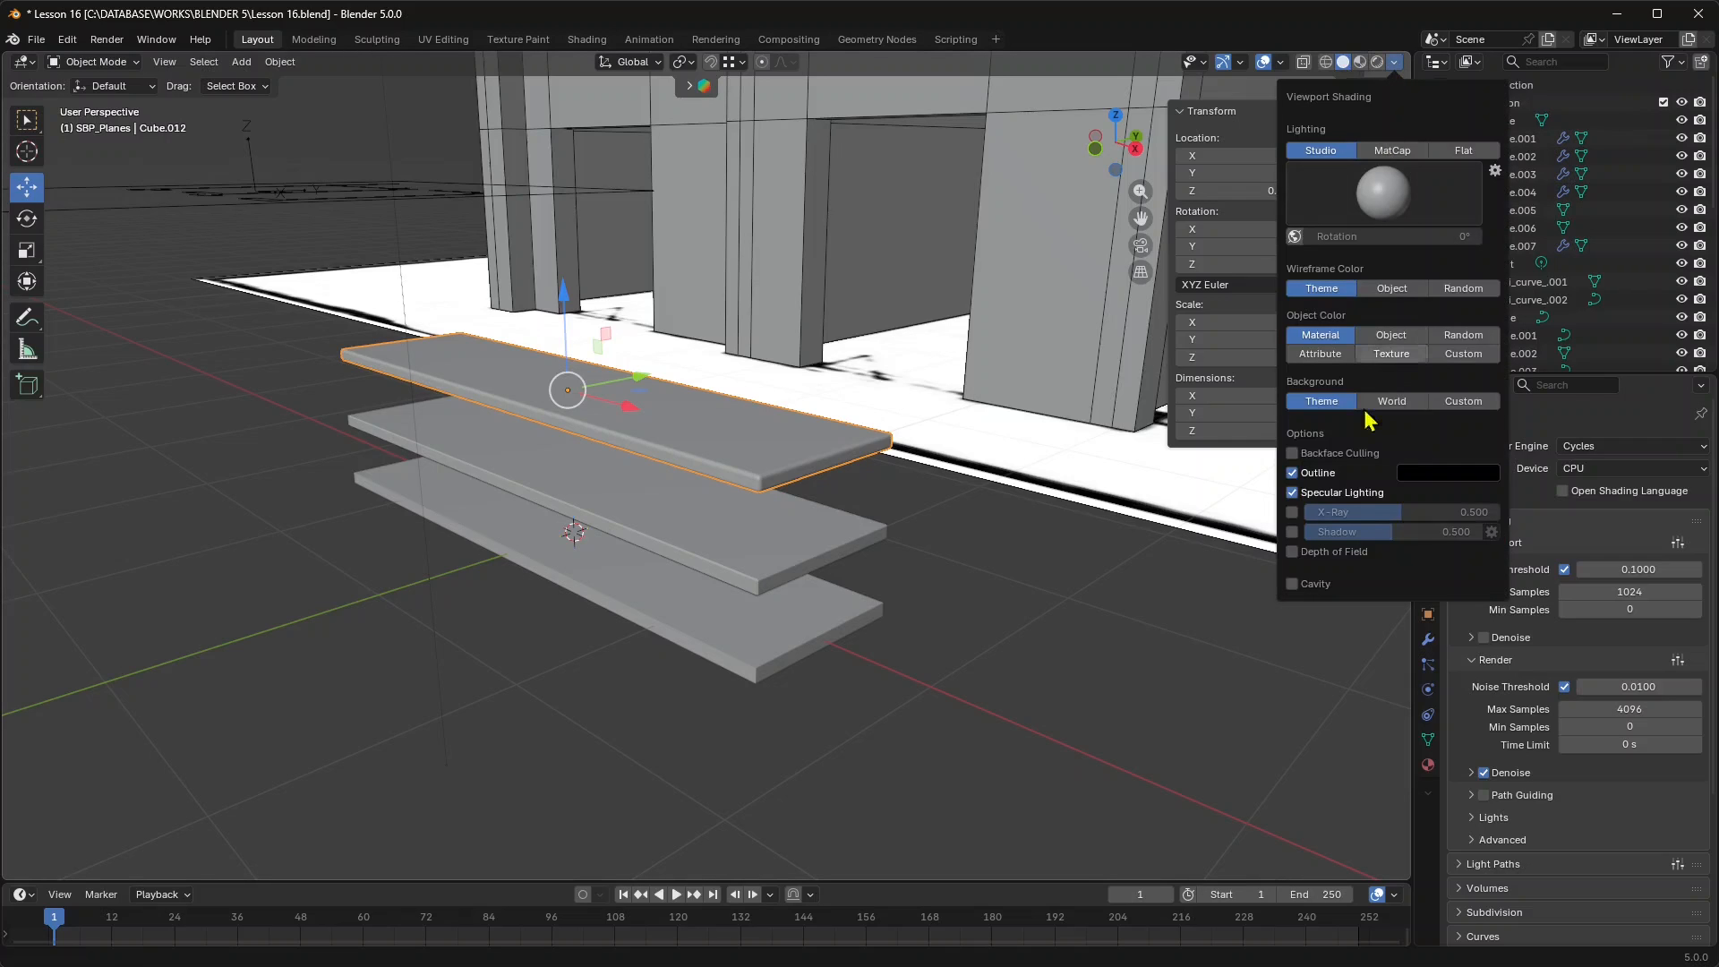
left_click(1292, 585)
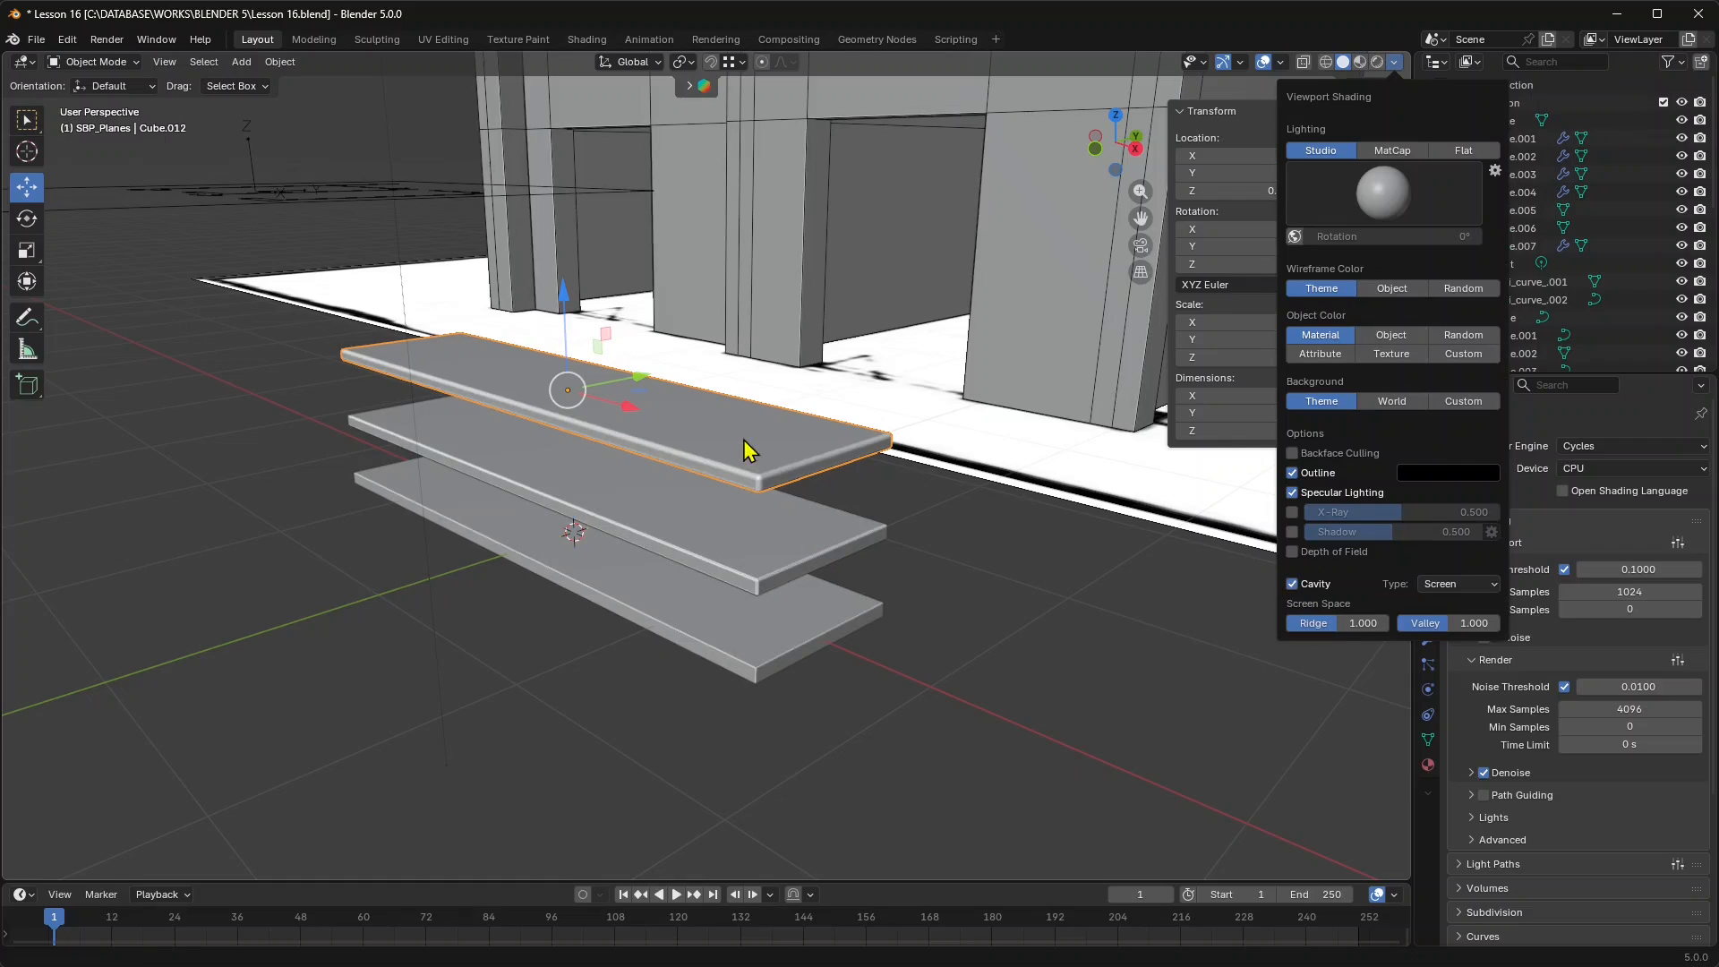
left_click(698, 648)
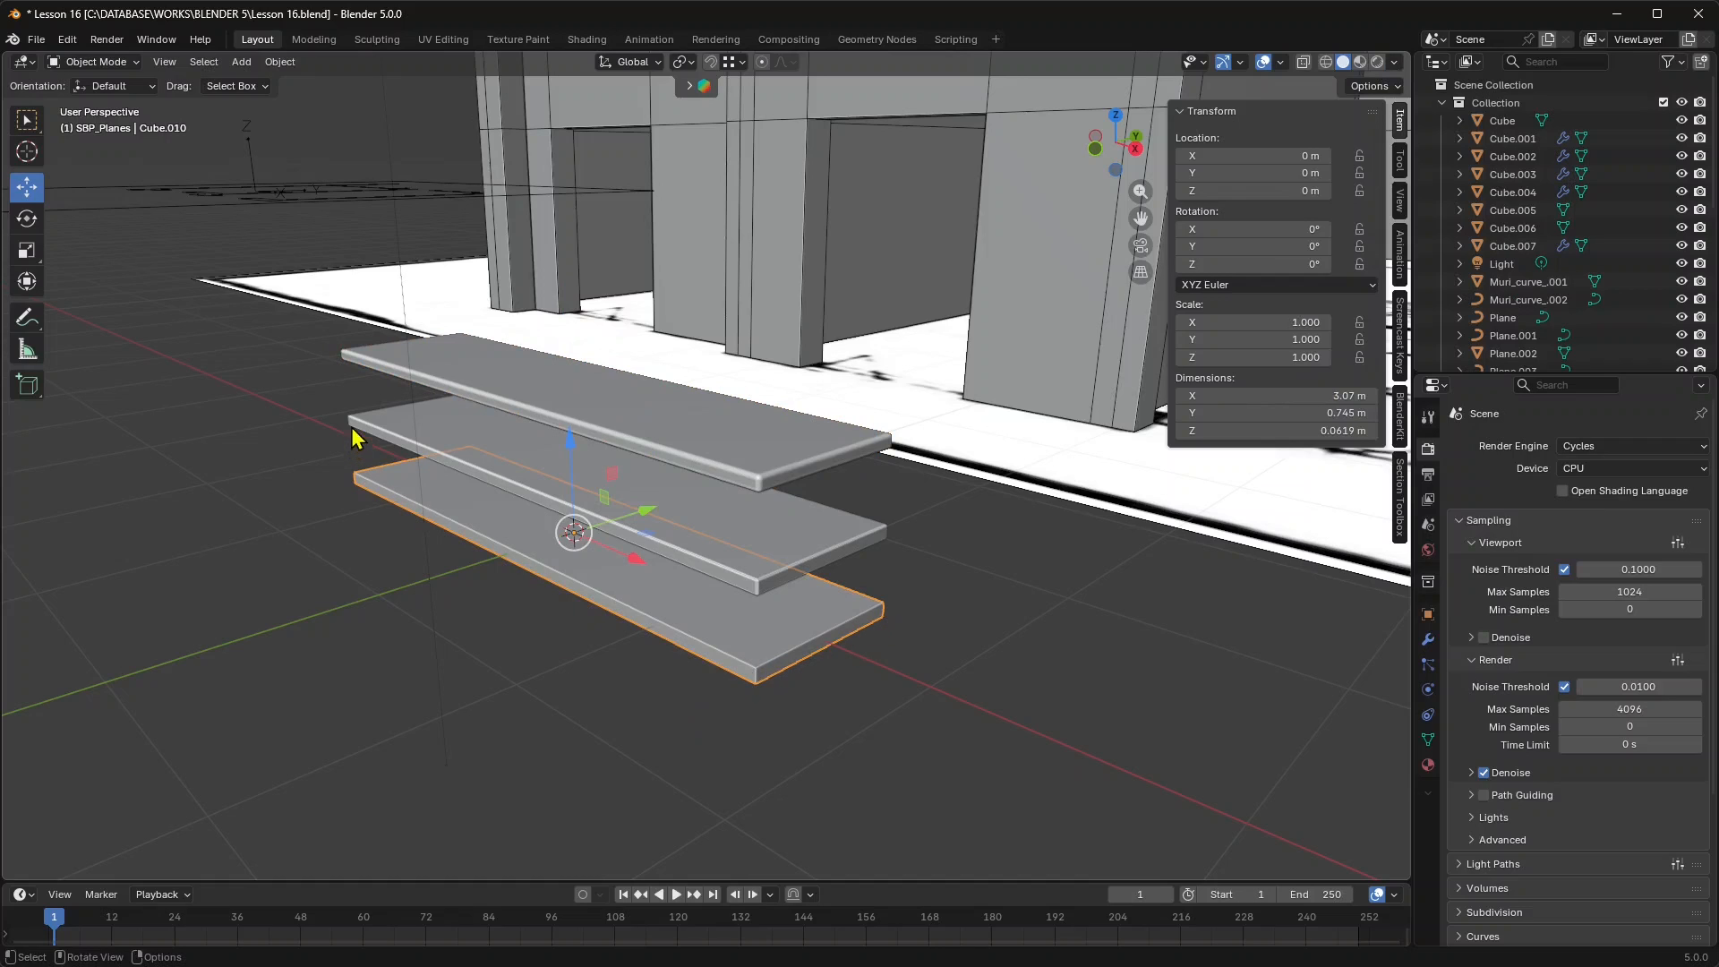
left_click(739, 703)
Examine how the Cavity shading shows the edges of the shelf cabinet elsewhere in the scene.
scroll(738, 703, "down", 2)
middle_click_drag(739, 704, 764, 667)
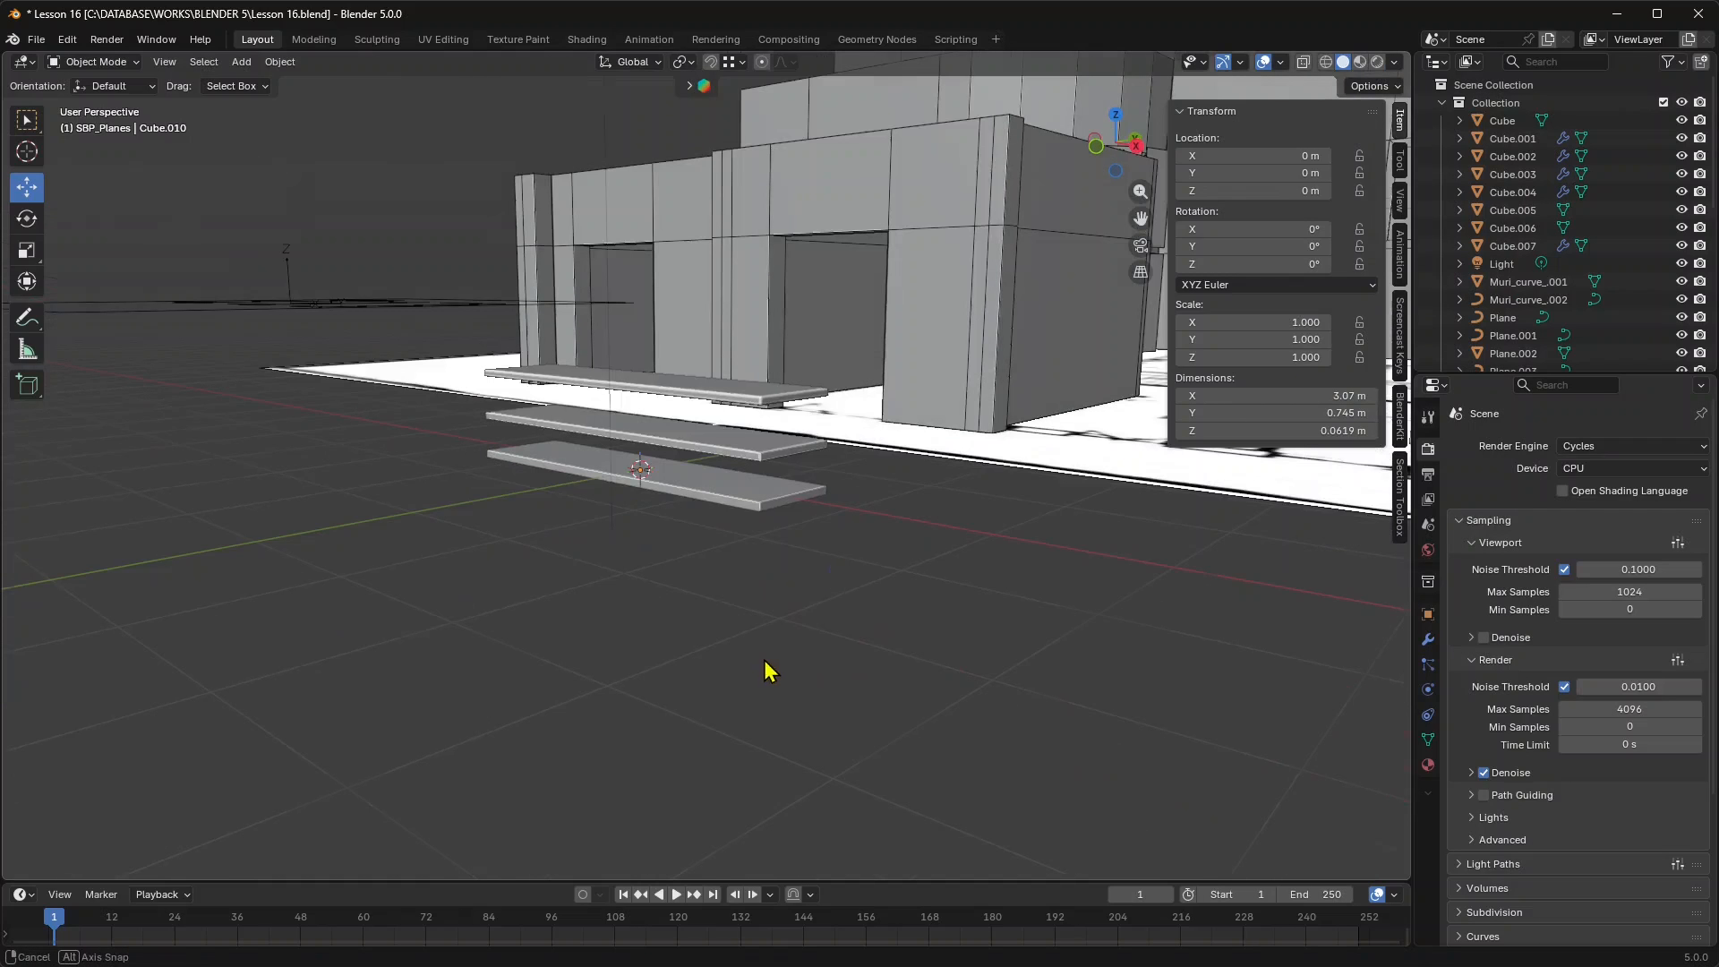
scroll(840, 567, "up", 1)
middle_click_drag(840, 567, 825, 585)
scroll(826, 595, "down", 8)
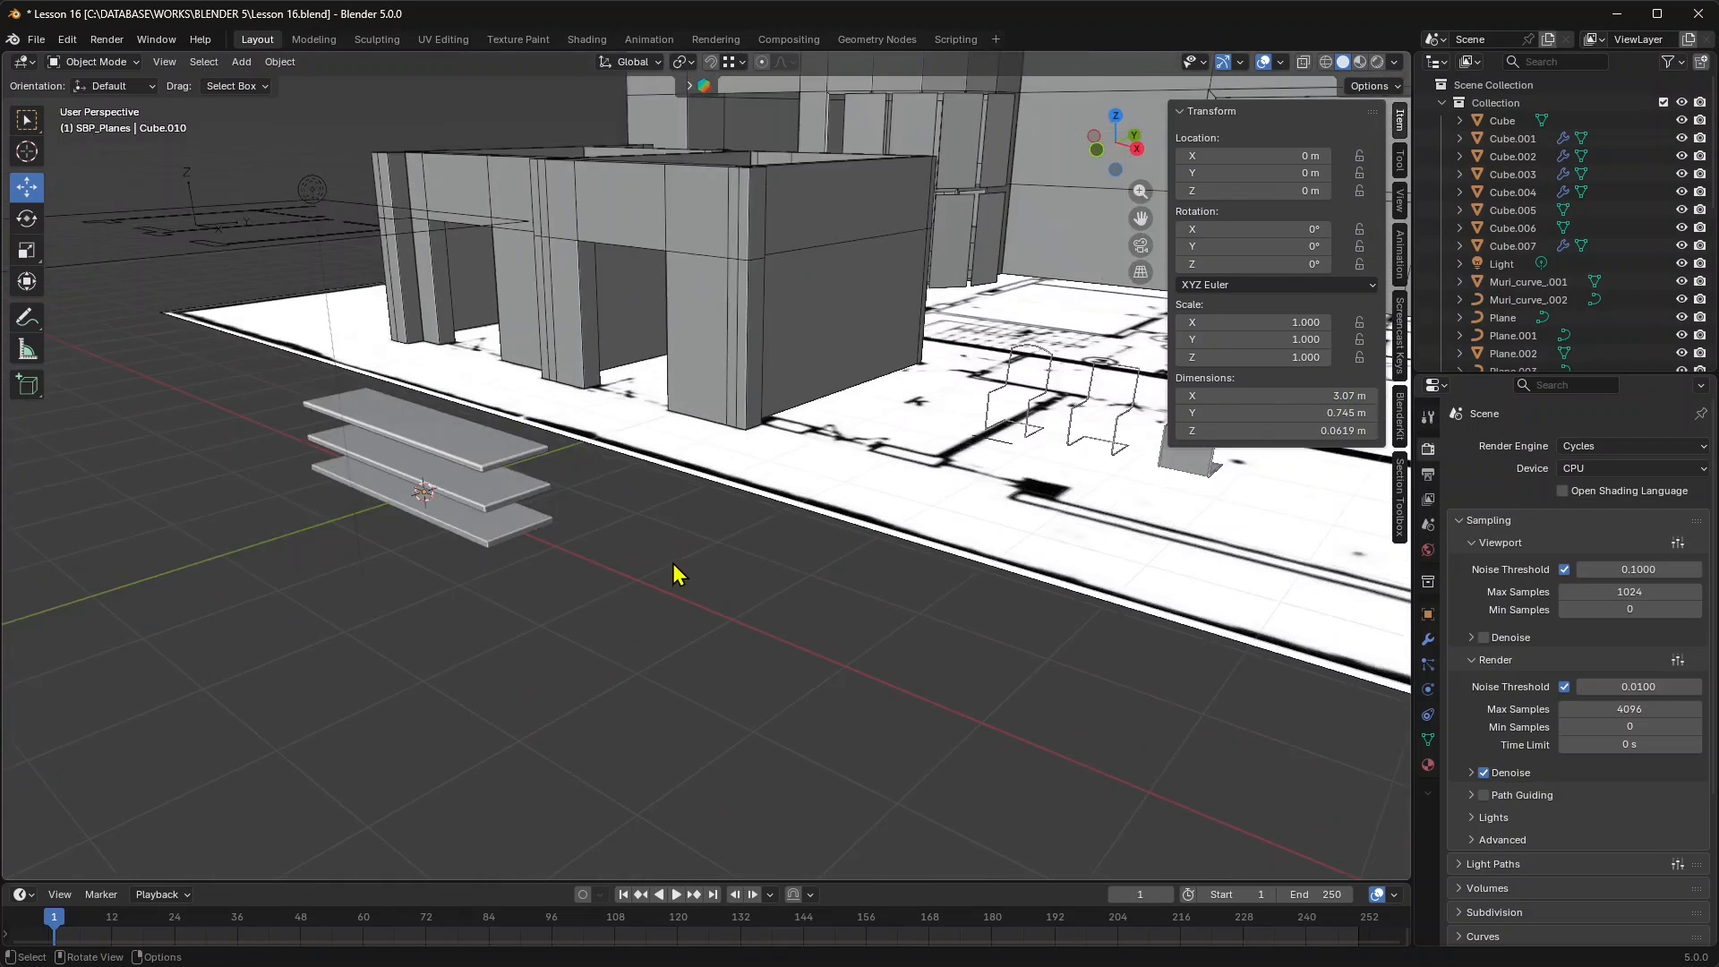
middle_click_drag(1126, 573, 905, 577, "shift")
scroll(905, 578, "up", 3)
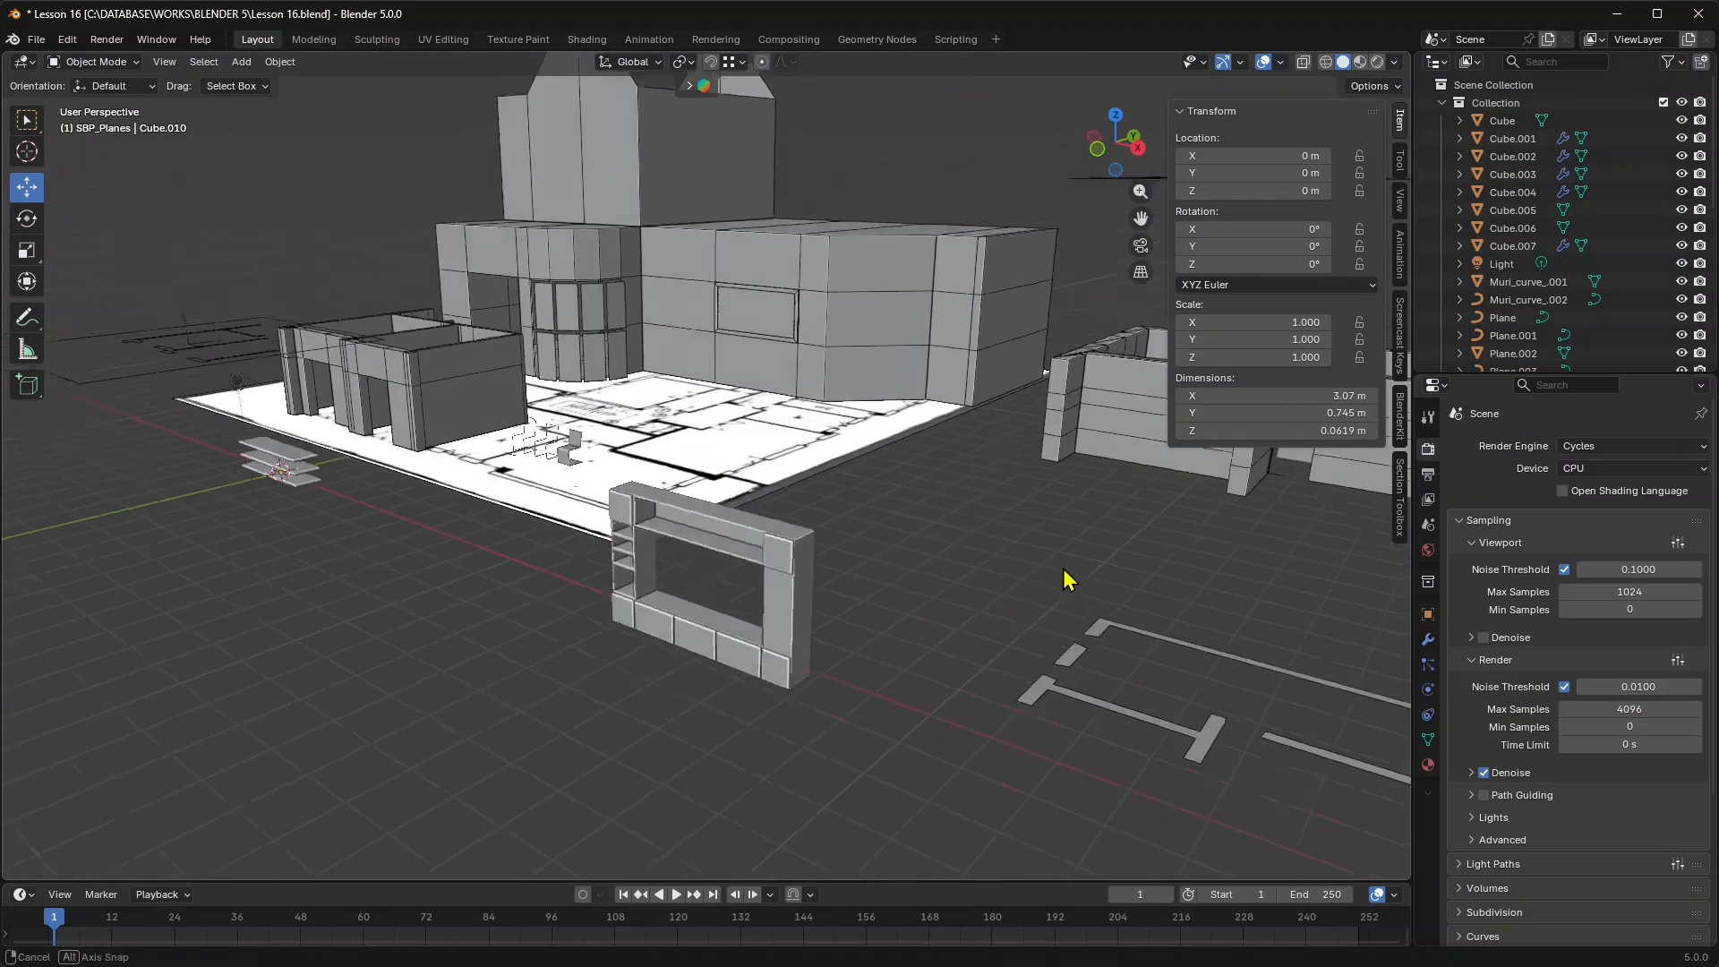
middle_click_drag(1067, 580, 1061, 525)
scroll(902, 536, "up", 3)
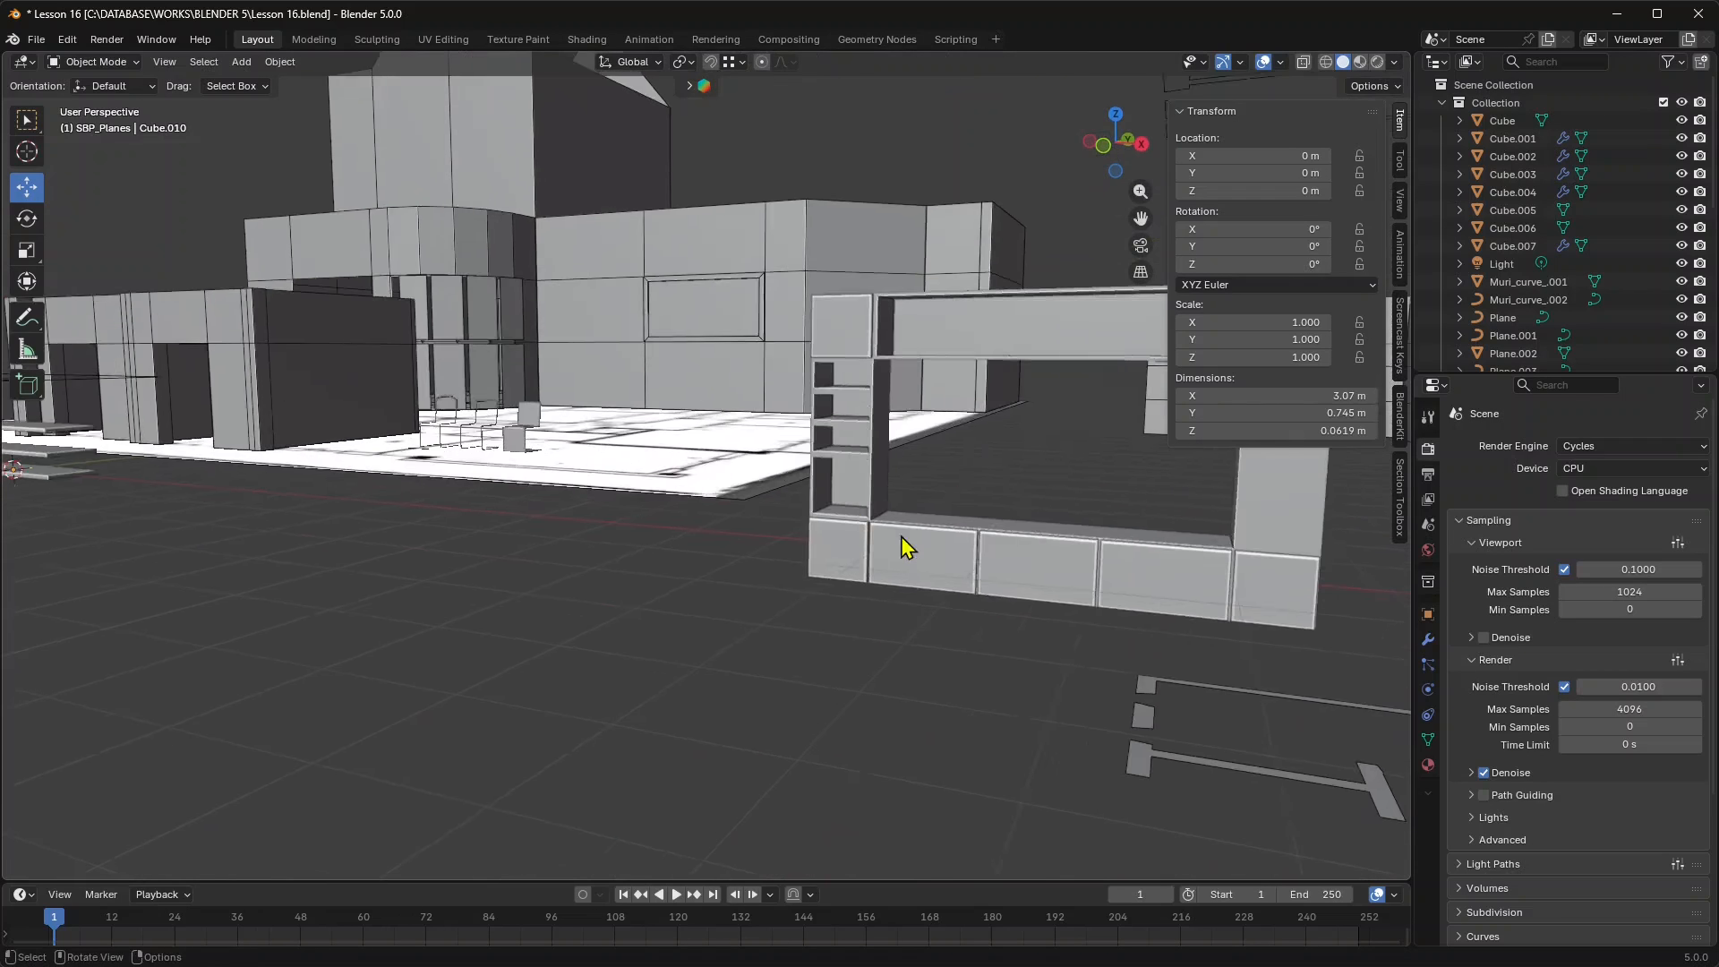
Move the three slabs aside along the X axis, clear of the world origin.
middle_click_drag(902, 536, 729, 599)
scroll(811, 586, "down", 3)
scroll(752, 582, "up", 4)
scroll(752, 576, "down", 3)
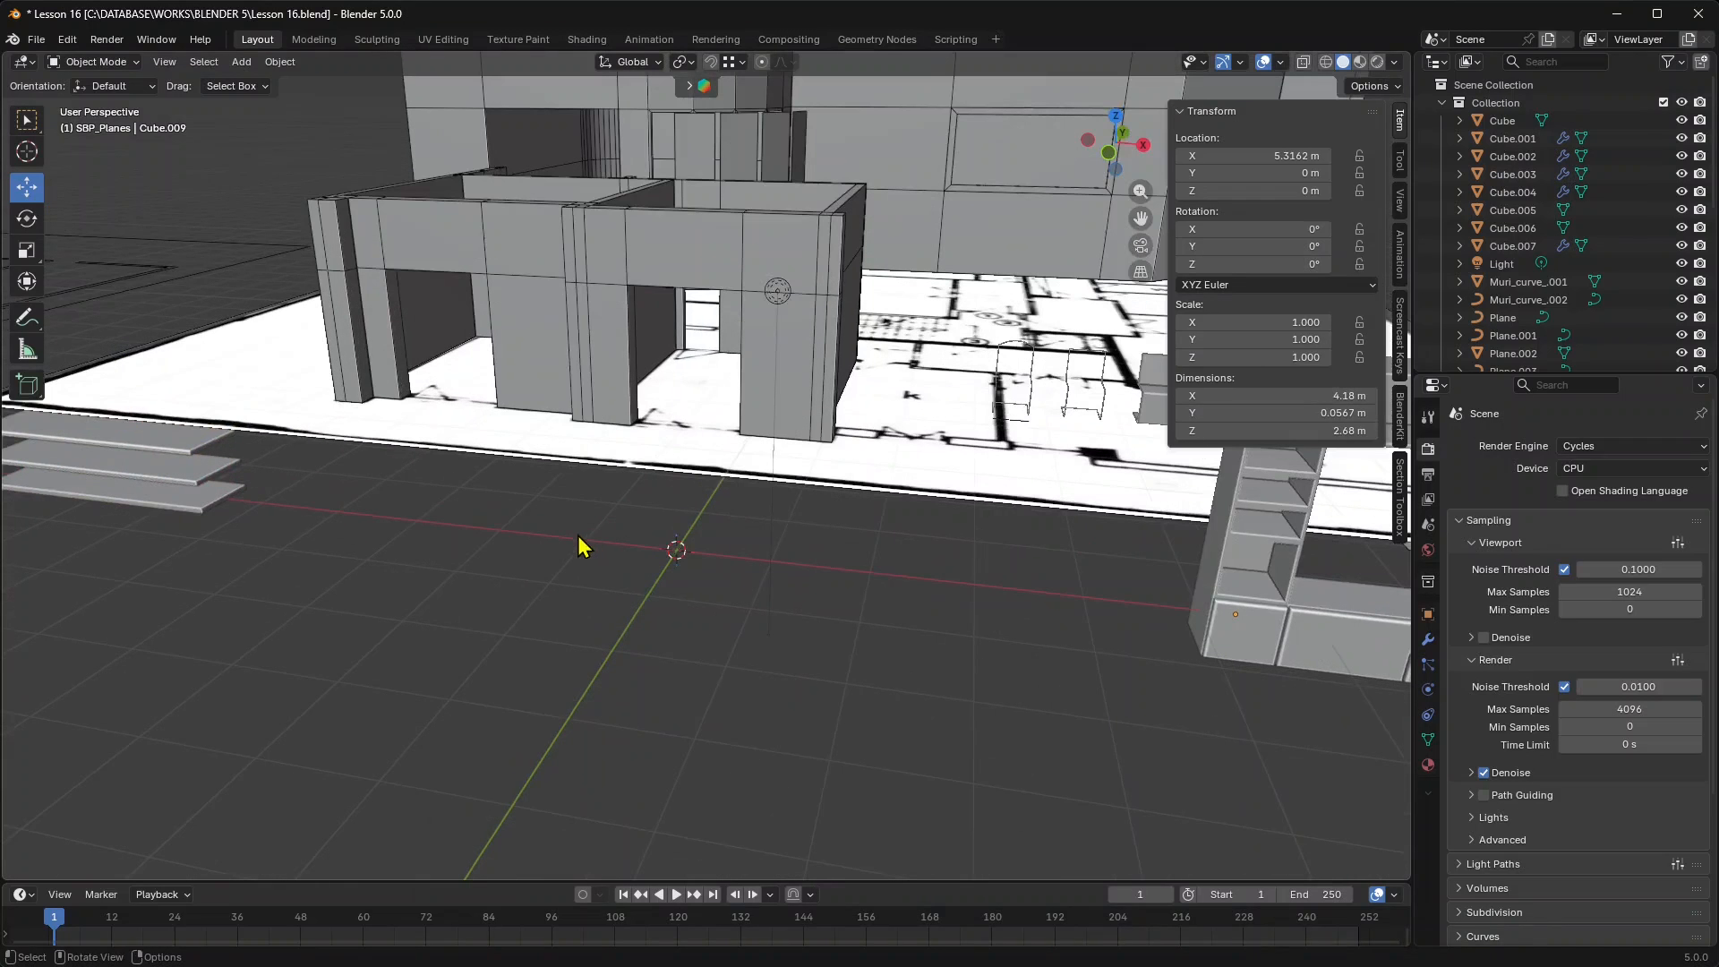
Add a 2 m cube at the world origin and switch it to Edit Mode.
middle_click_drag(582, 545, 438, 491, "shift")
left_click(241, 62)
mouse_move(254, 83)
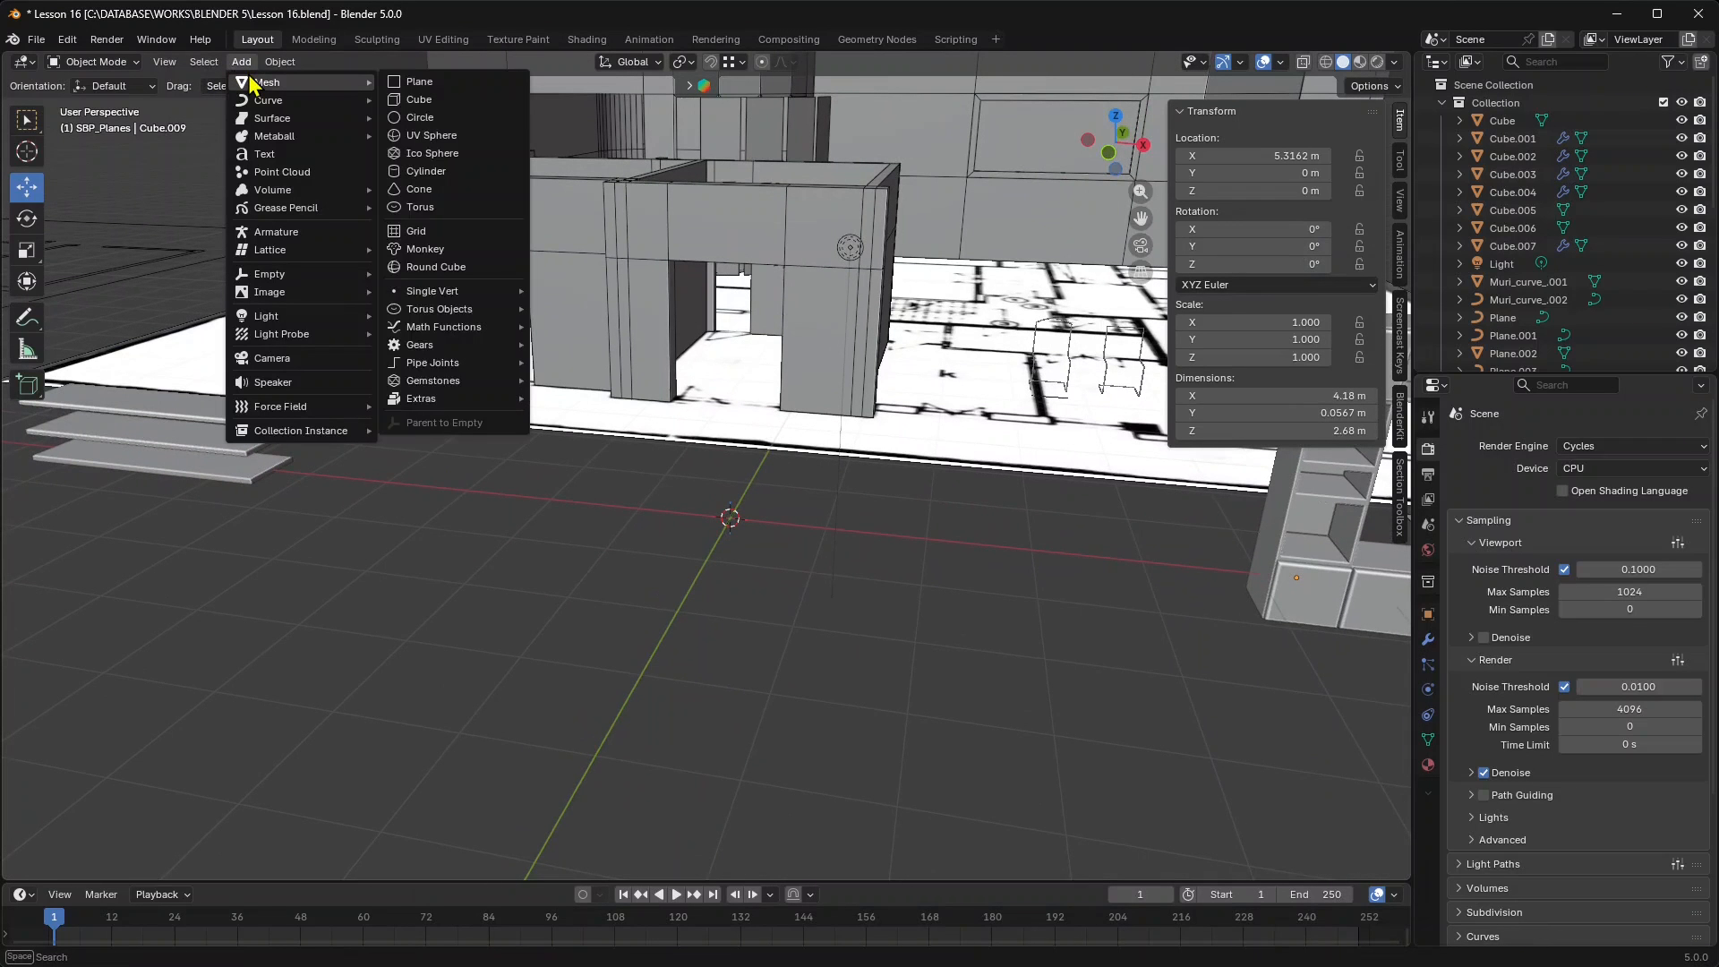
left_click(419, 99)
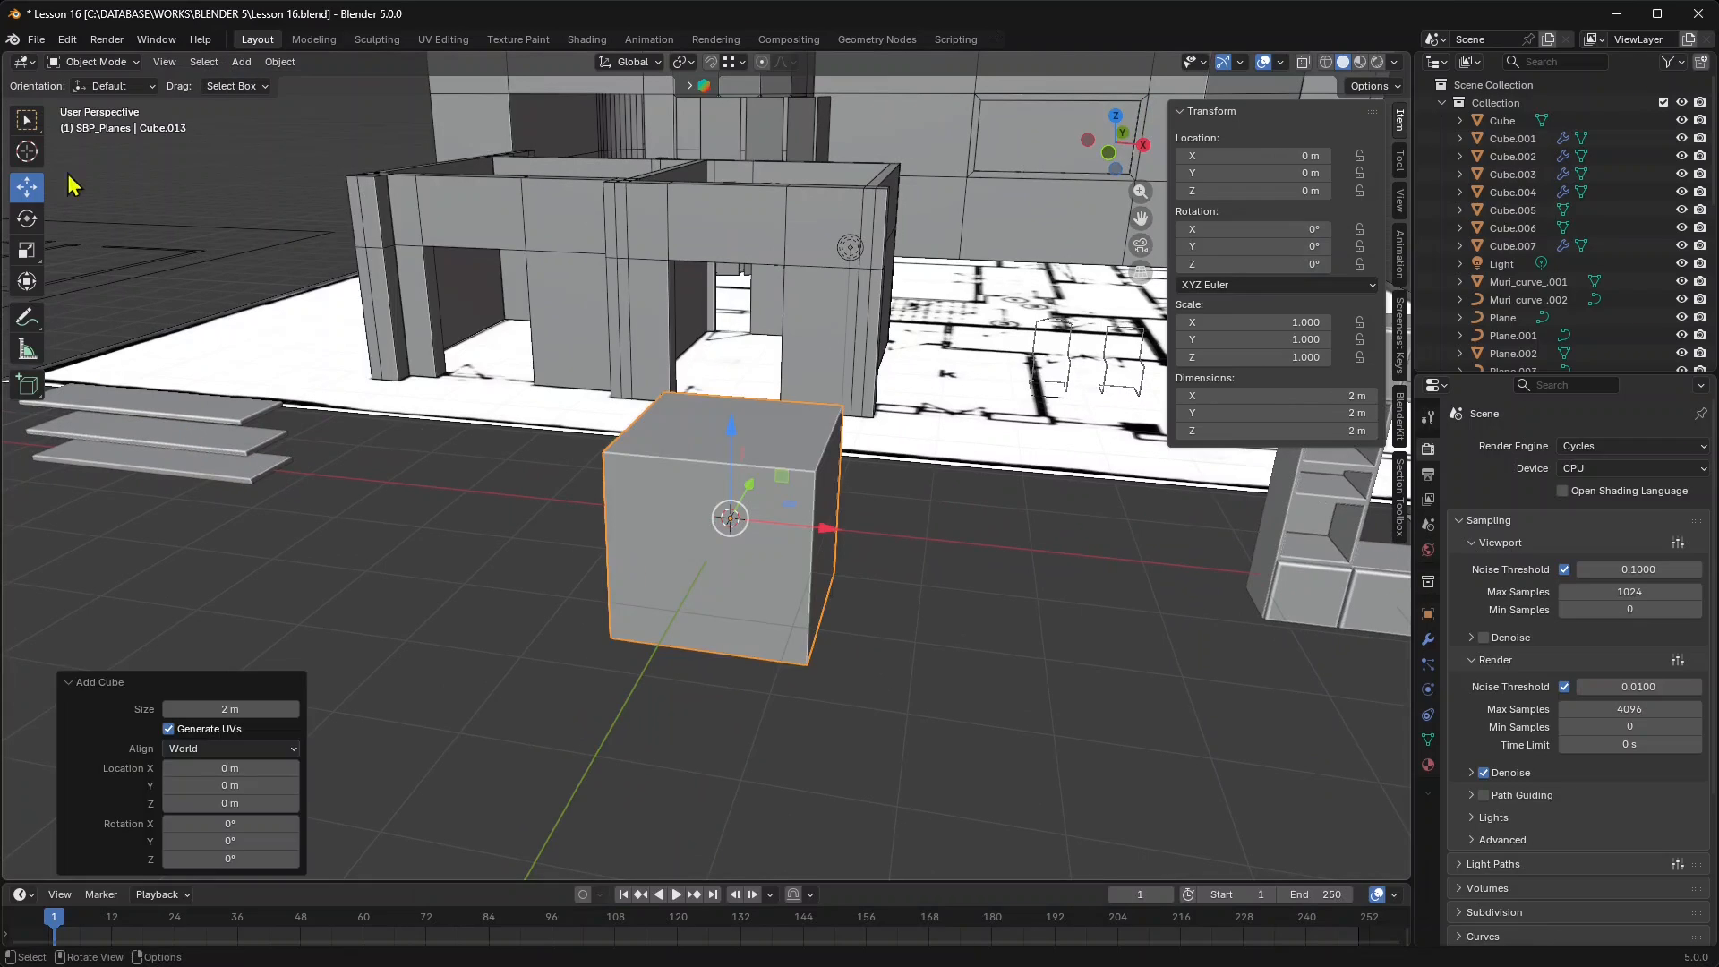
left_click(80, 72)
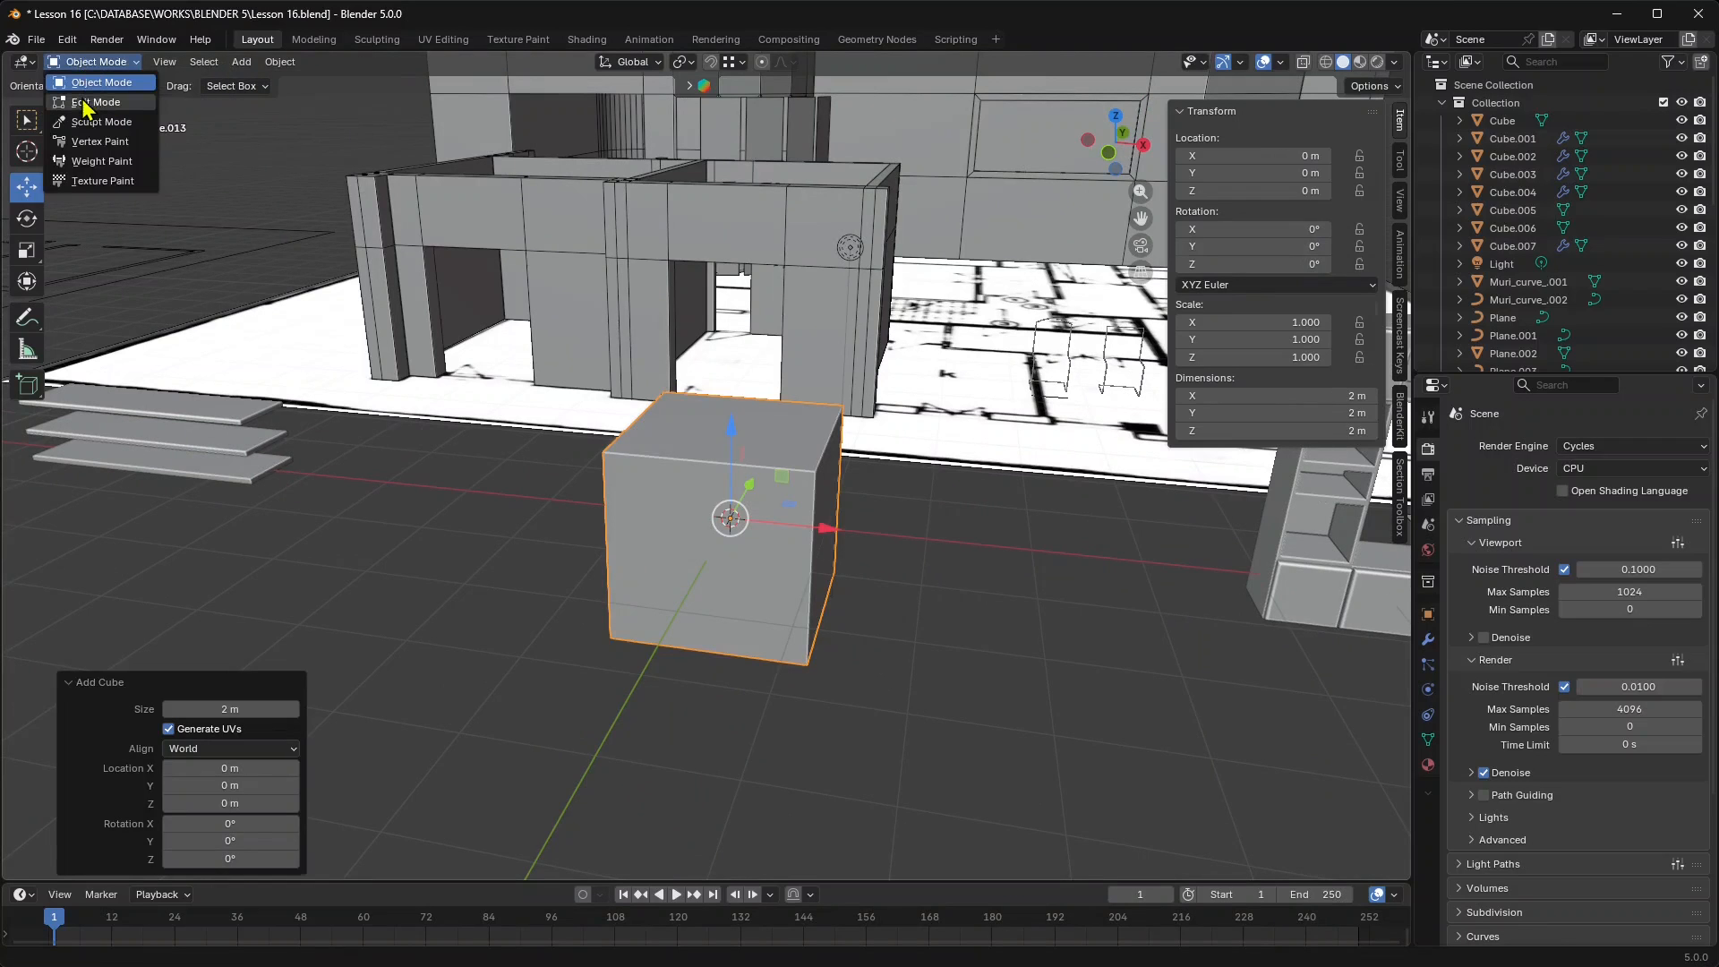
left_click(89, 106)
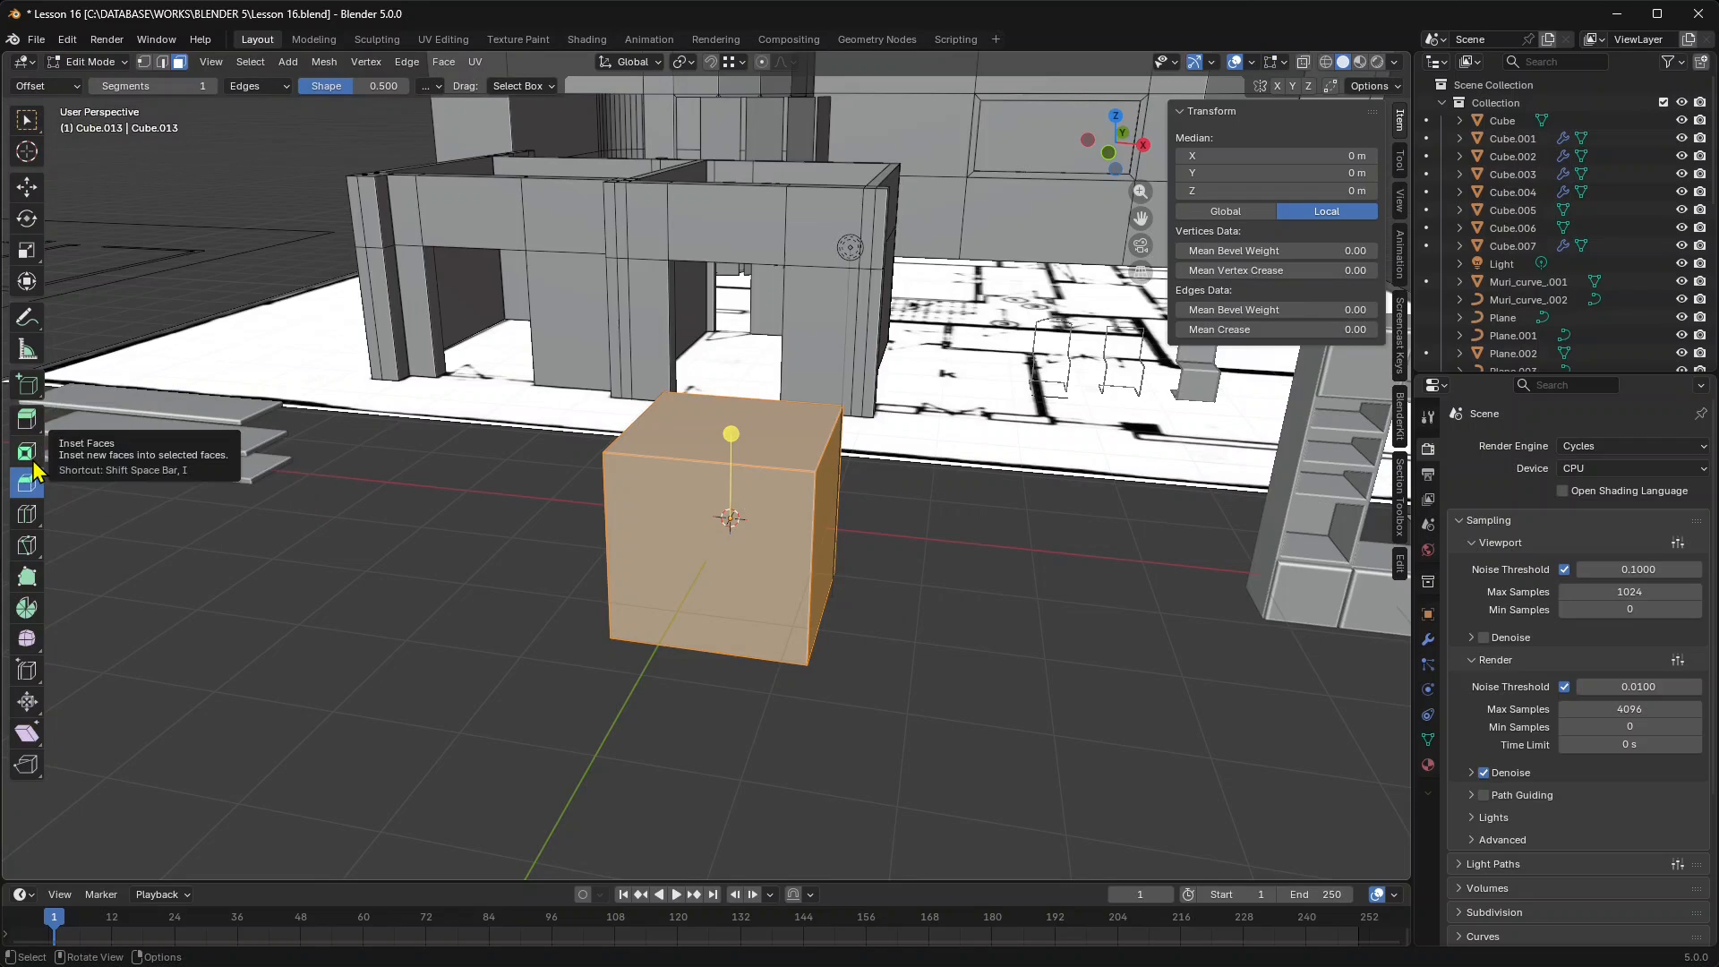
Add a single vertical Loop Cut around the middle of the cube.
left_click(28, 516)
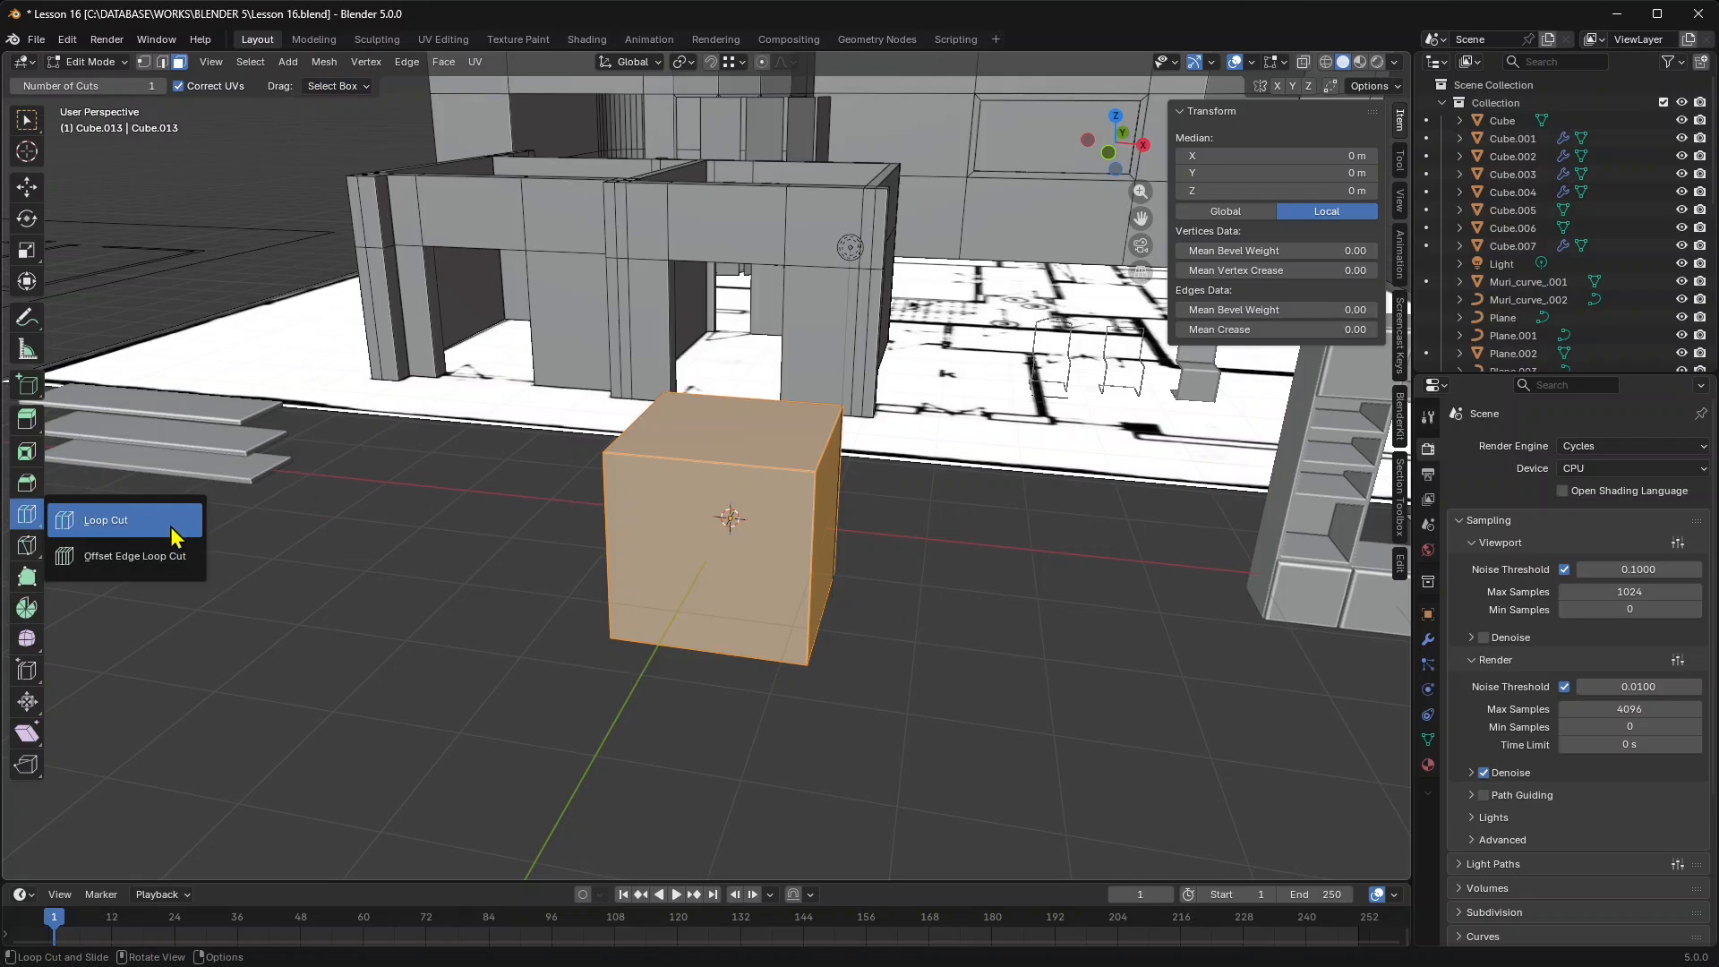
left_click(168, 526)
left_click(642, 462)
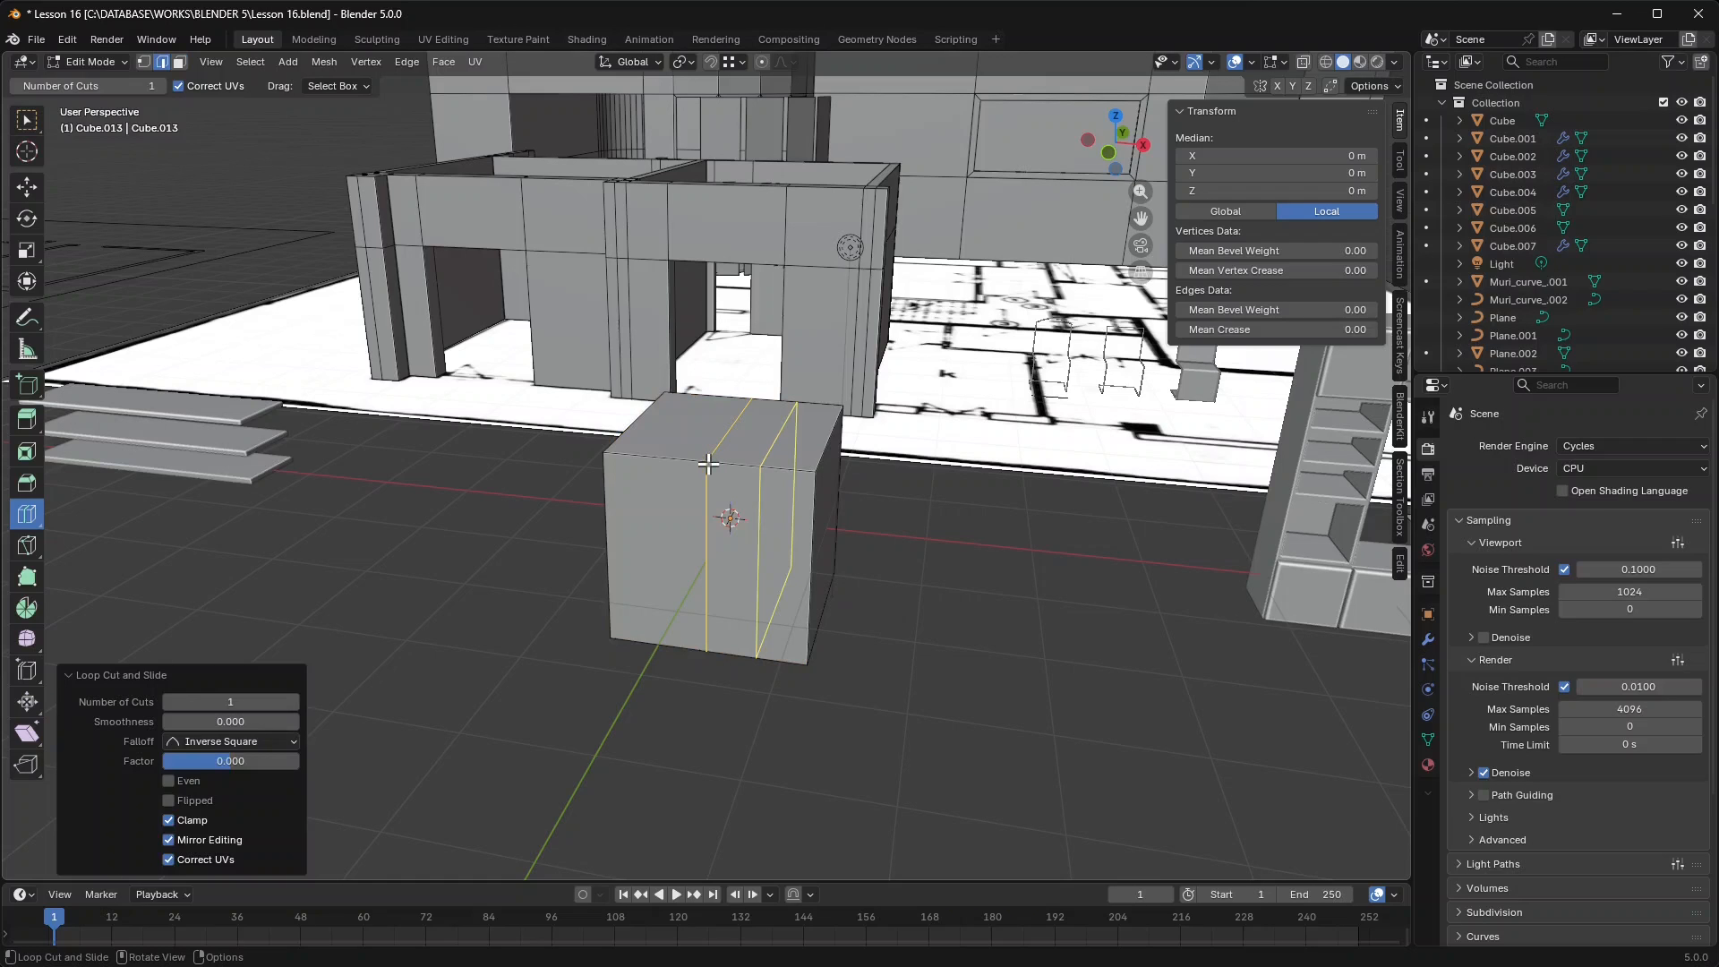
Try an Offset Edge Loop Cut around the cube's middle loop, and undo it together with the loop cut.
left_click(19, 519)
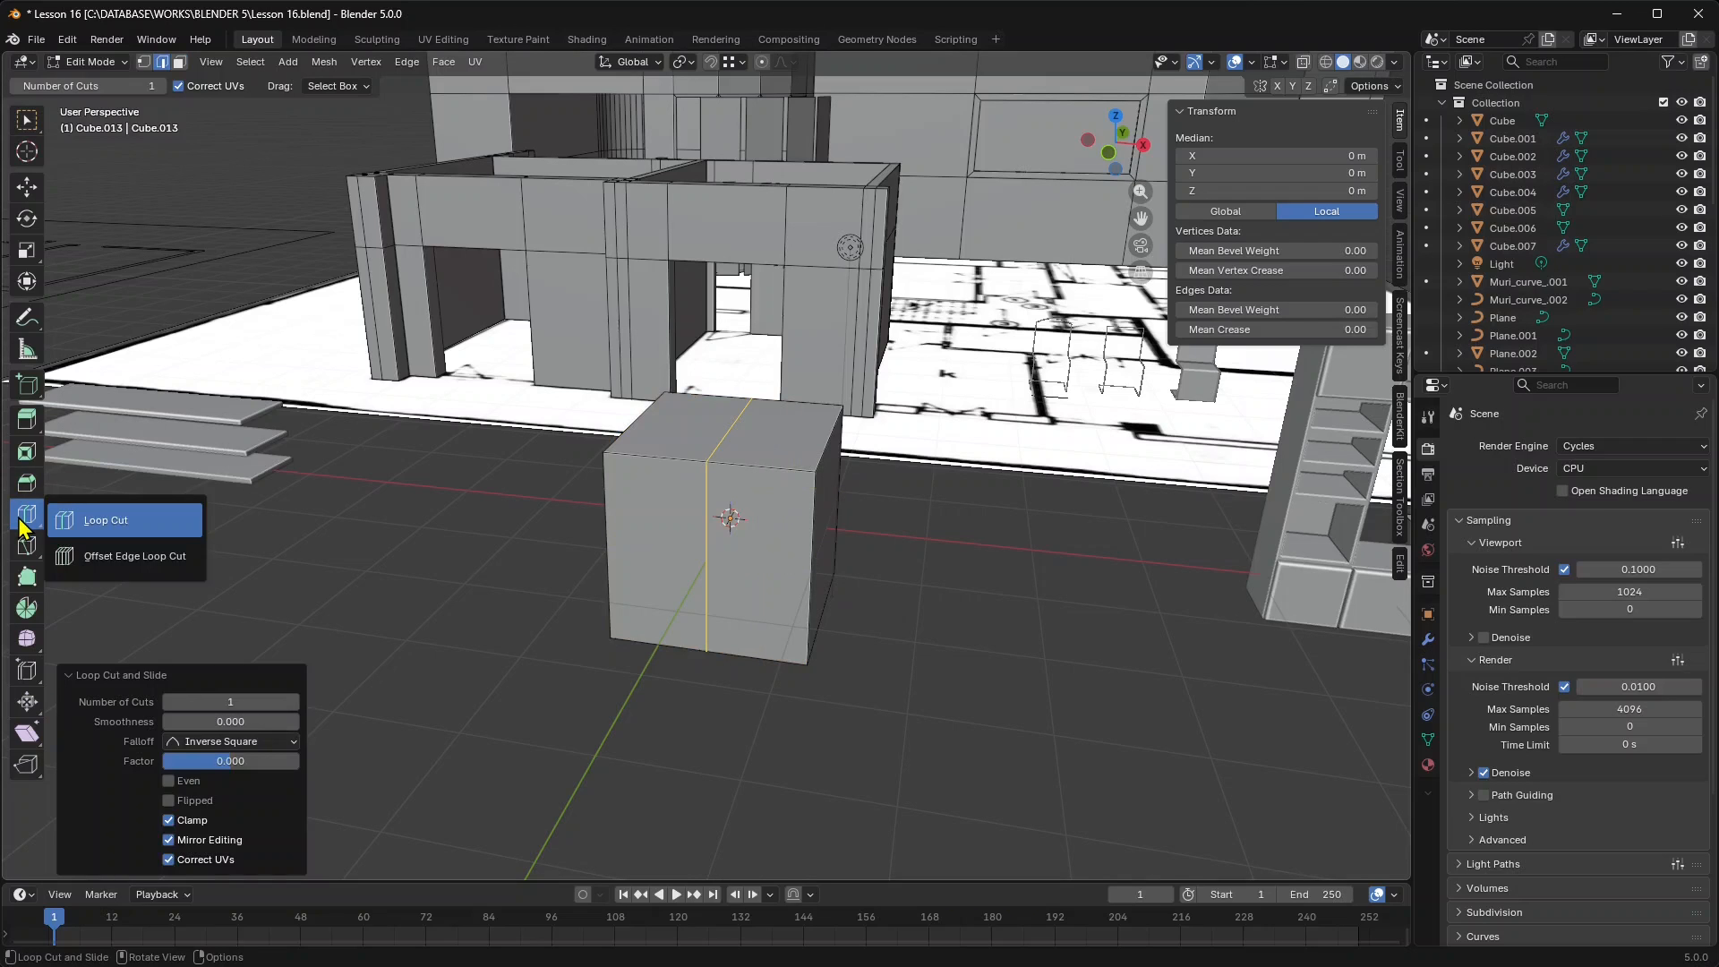
left_click(179, 556)
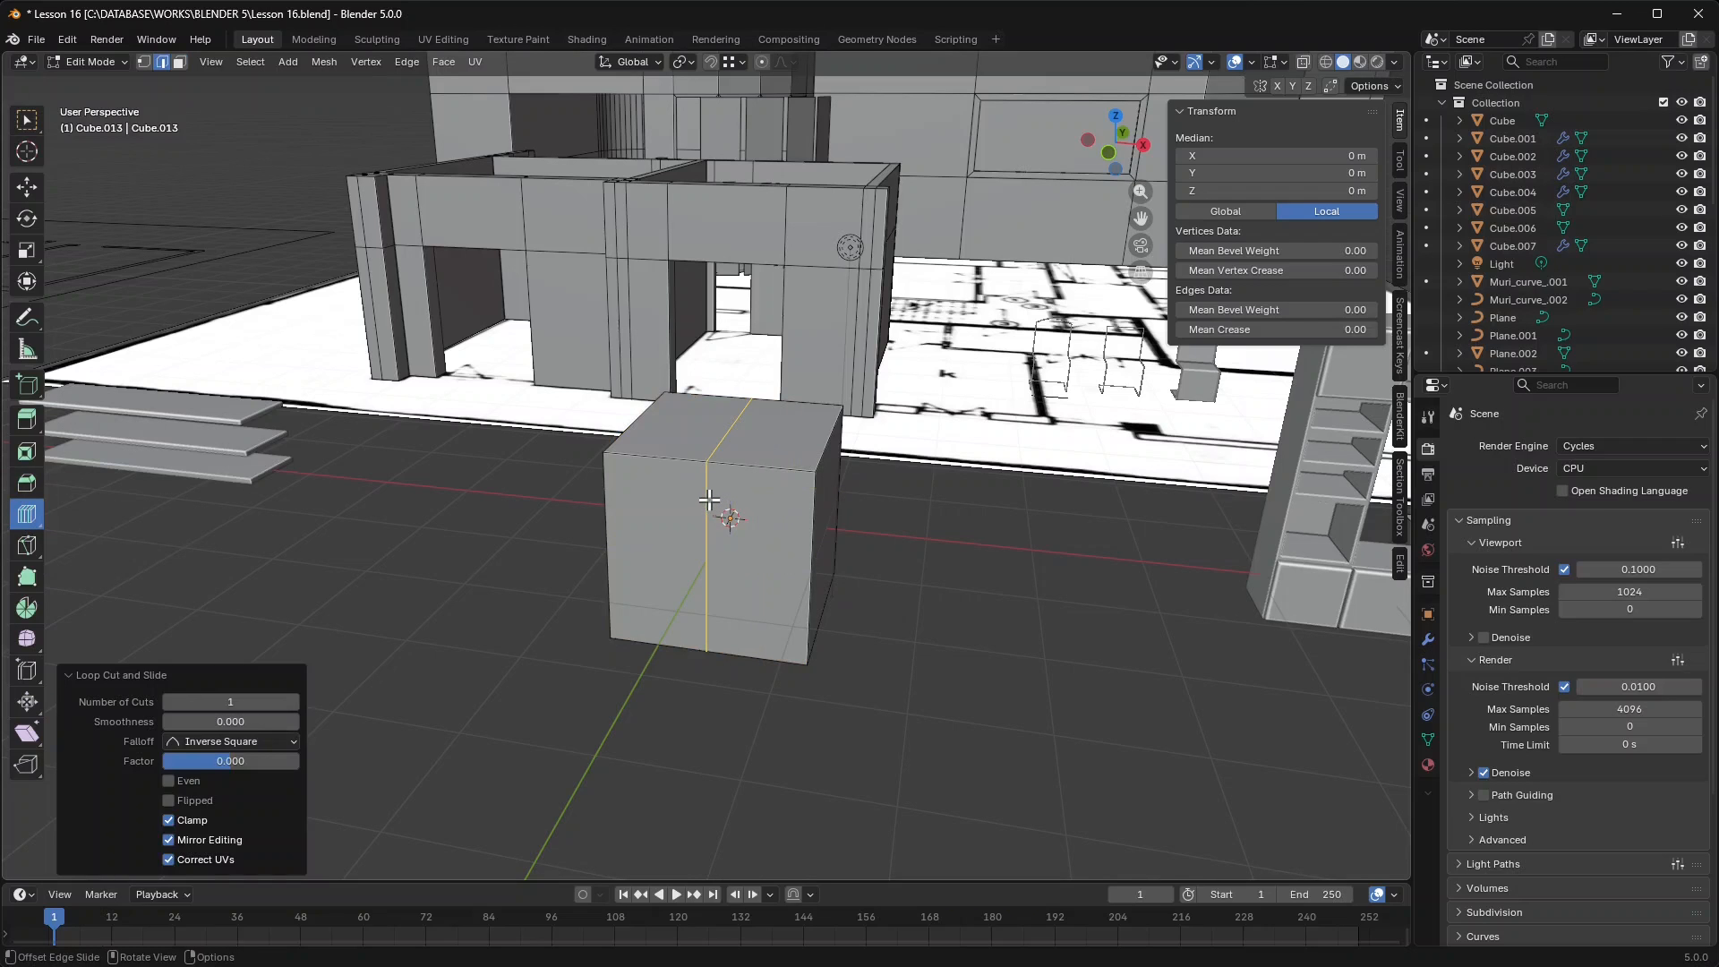
left_click_drag(709, 500, 714, 504)
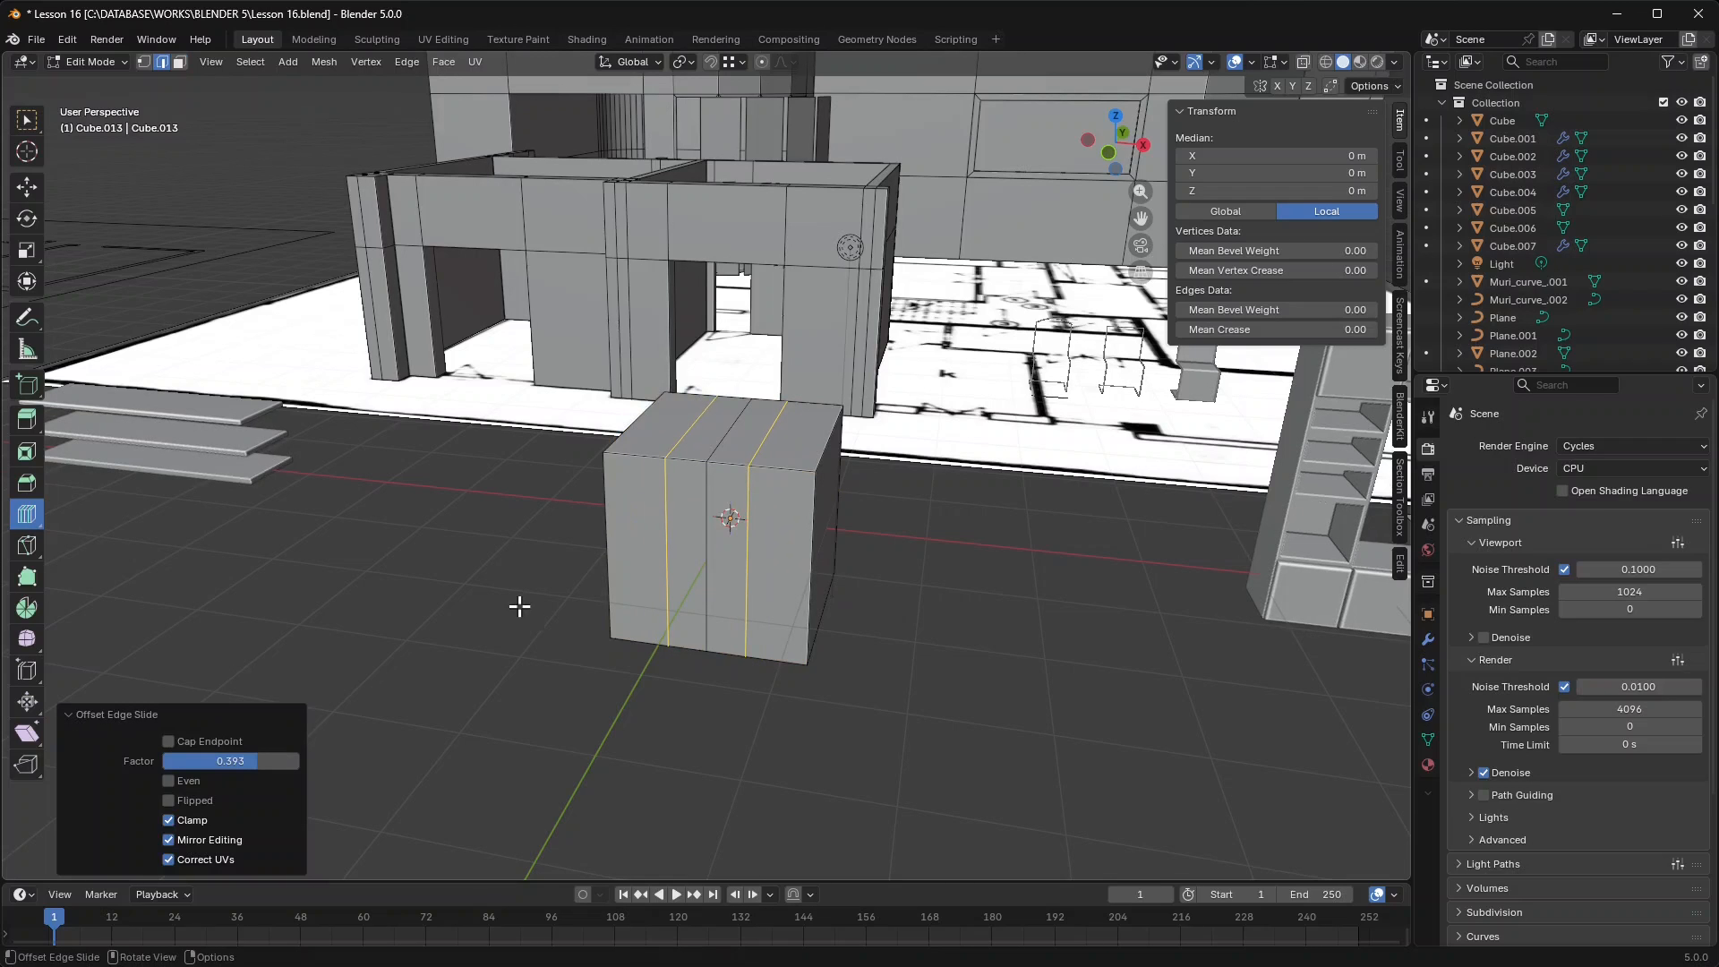
key("ctrl+z")
key("ctrl+z")
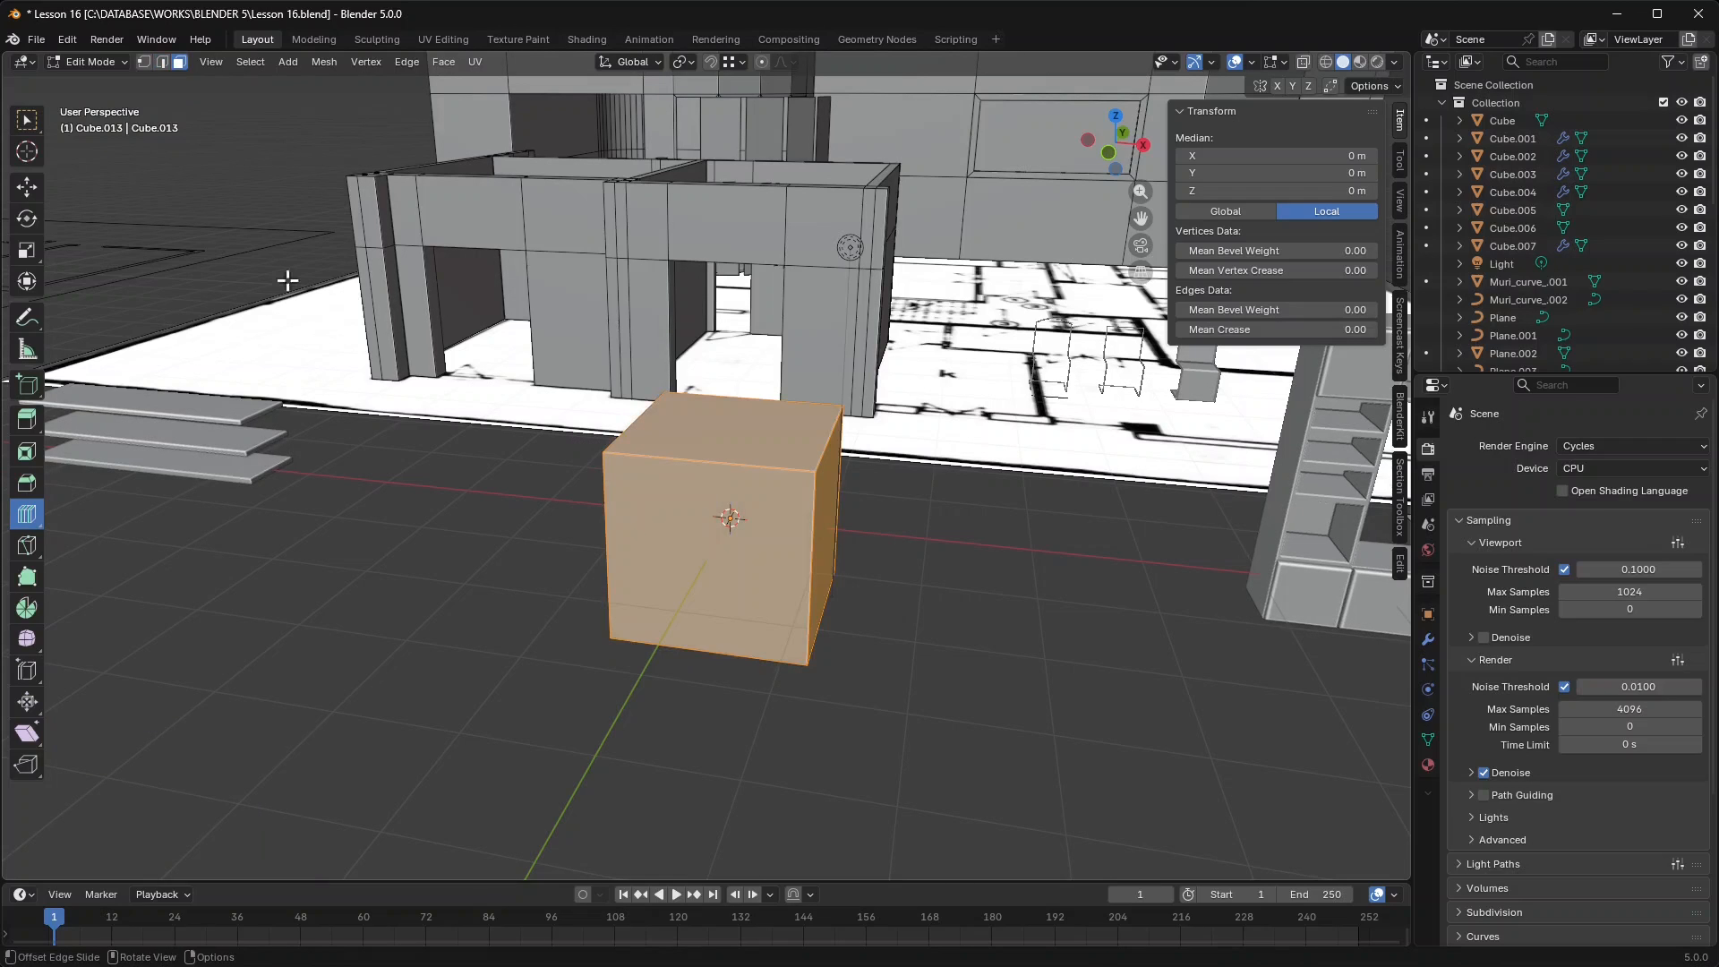
In edge selection, raise the cube's upper edge on the -X side about 0.76 m along Z to slant its top.
left_click(163, 63)
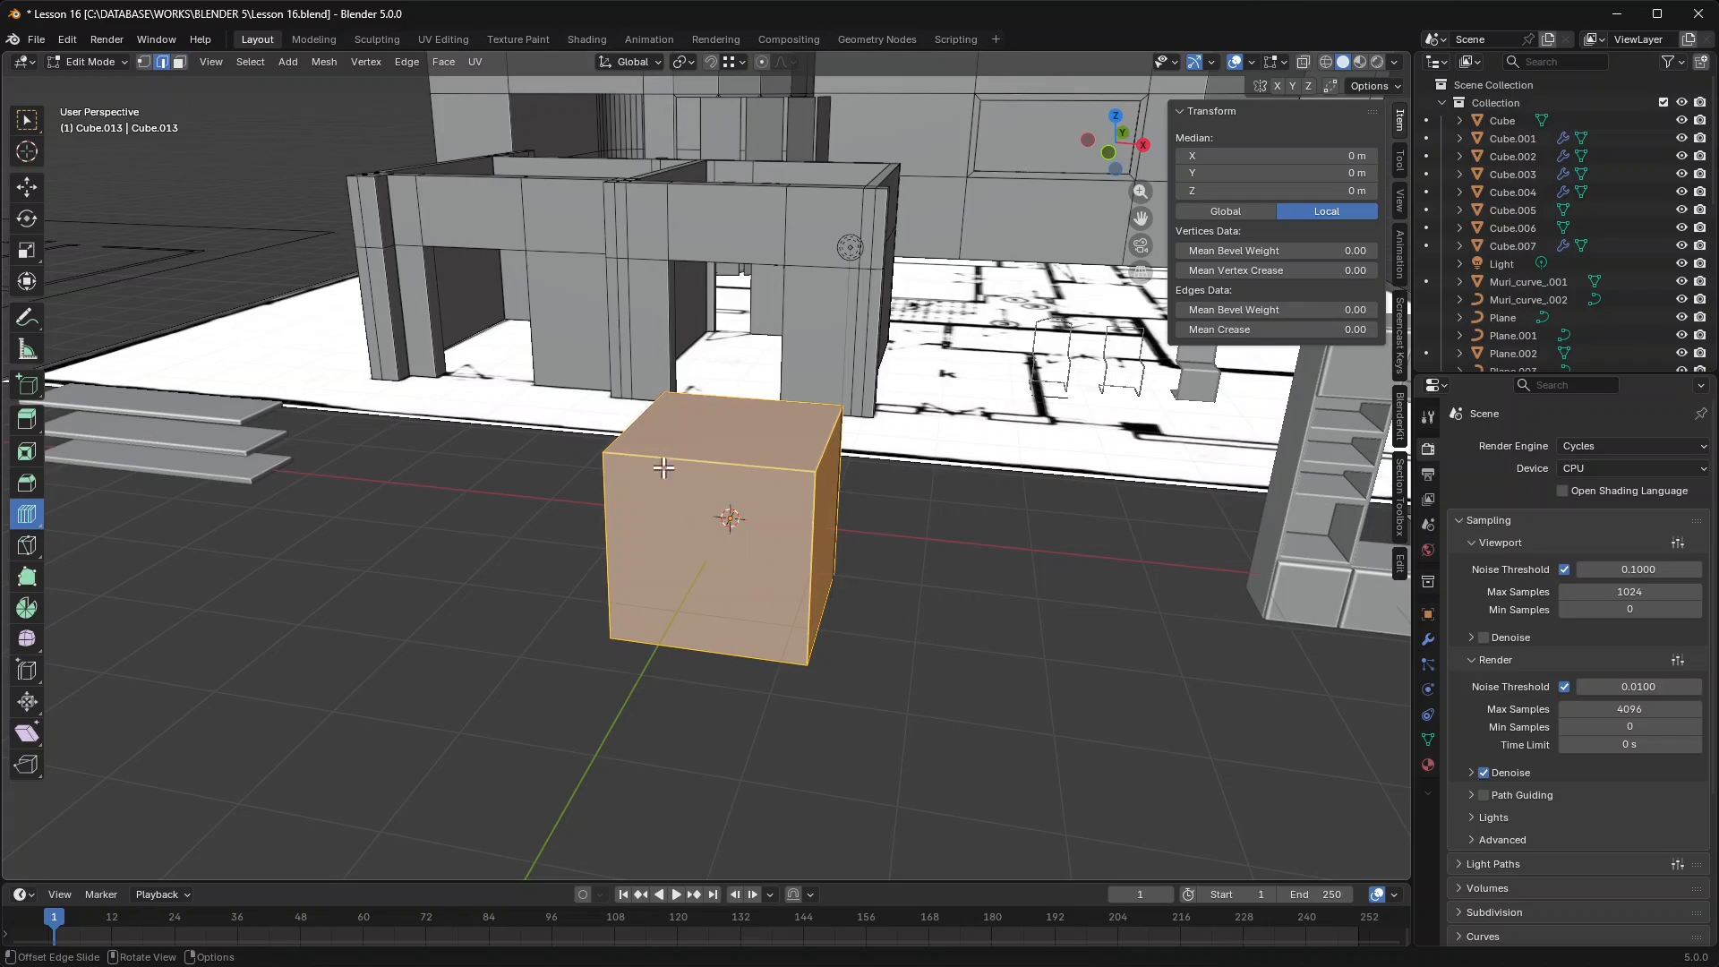
left_click(617, 428)
left_click(26, 186)
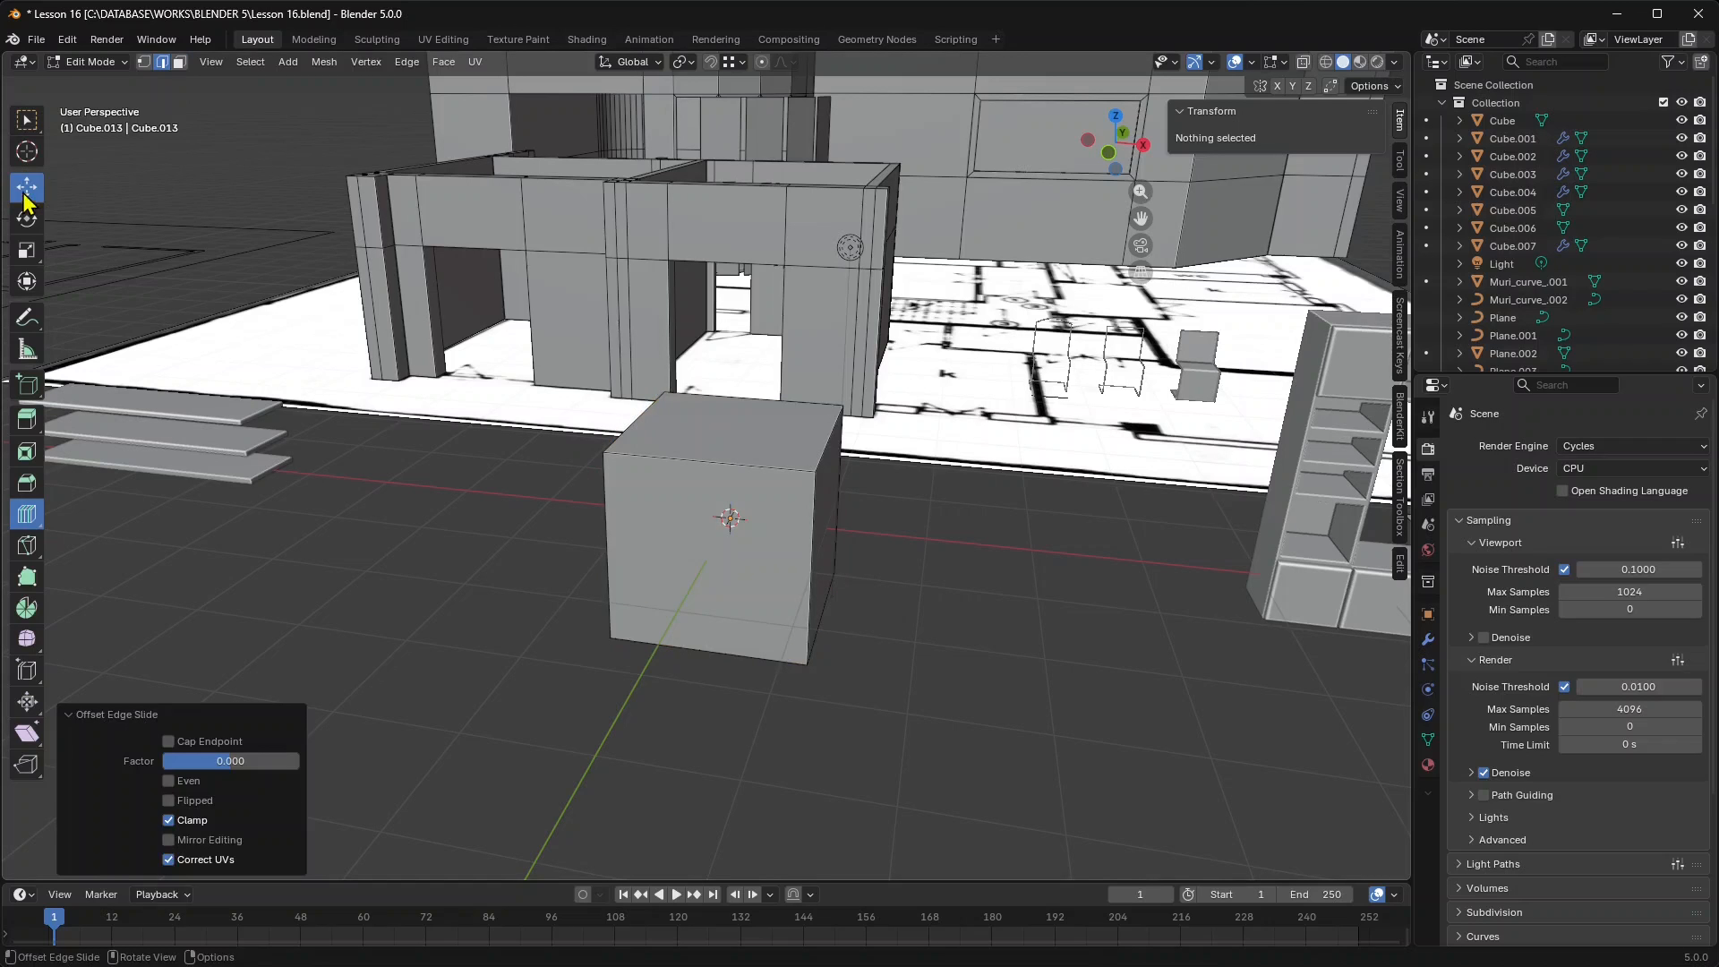
left_click(625, 423)
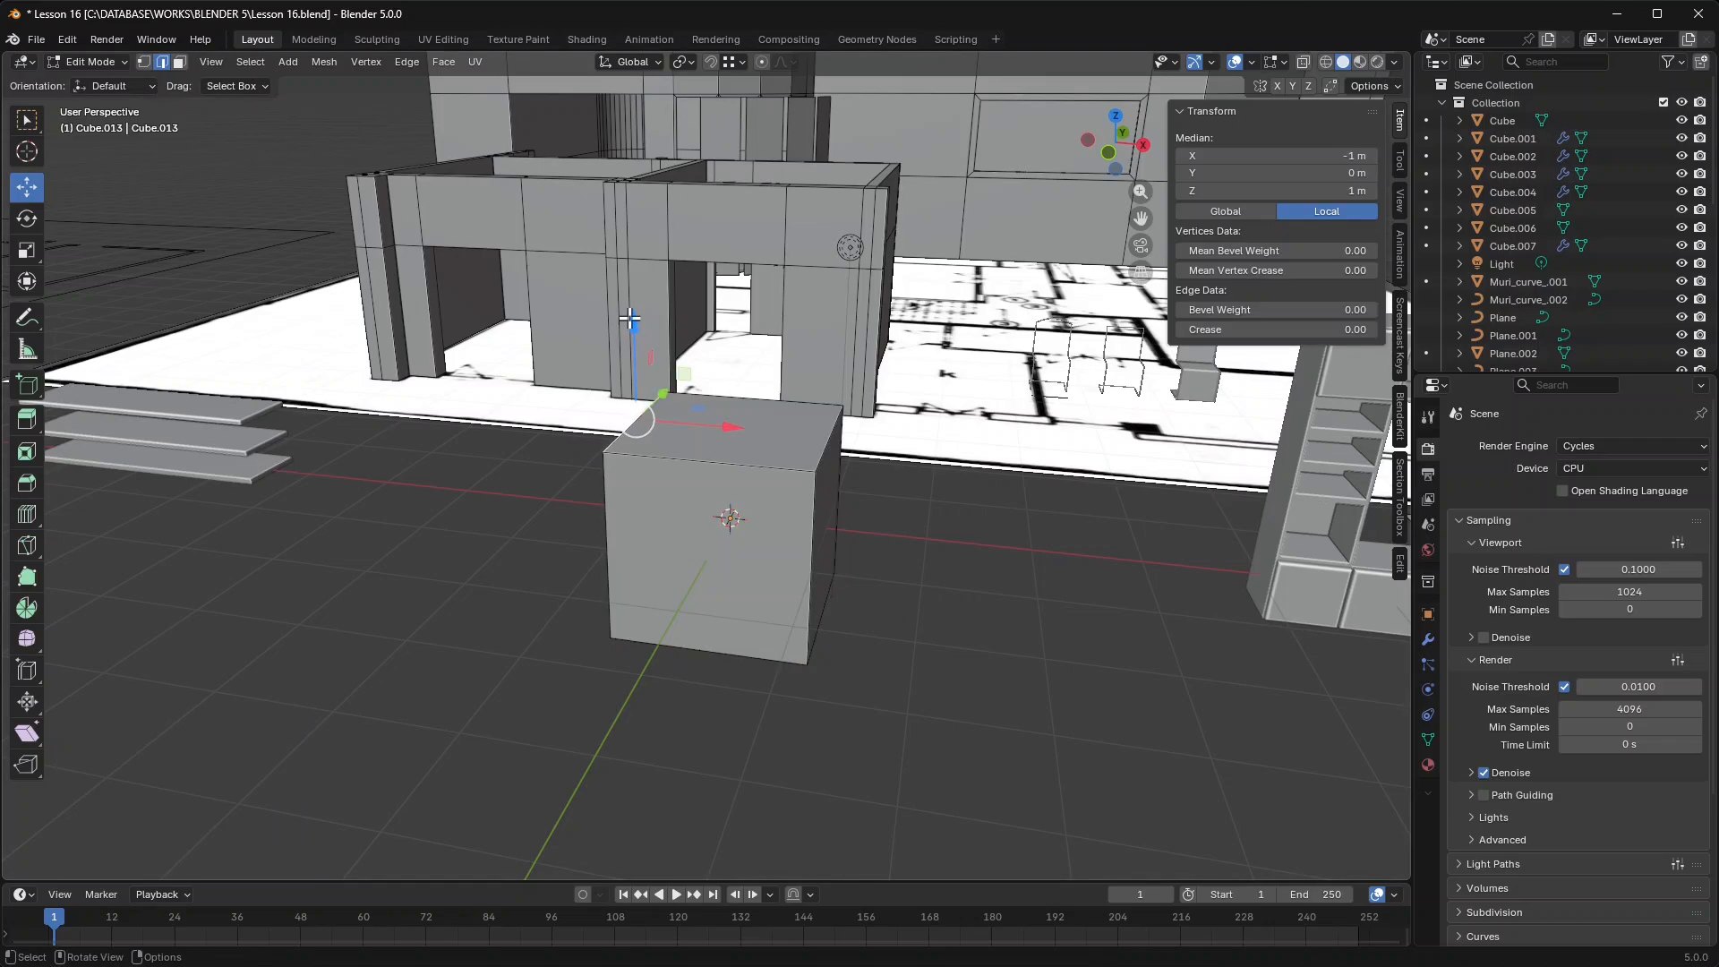
left_click_drag(634, 322, 643, 250)
scroll(774, 533, "up", 2)
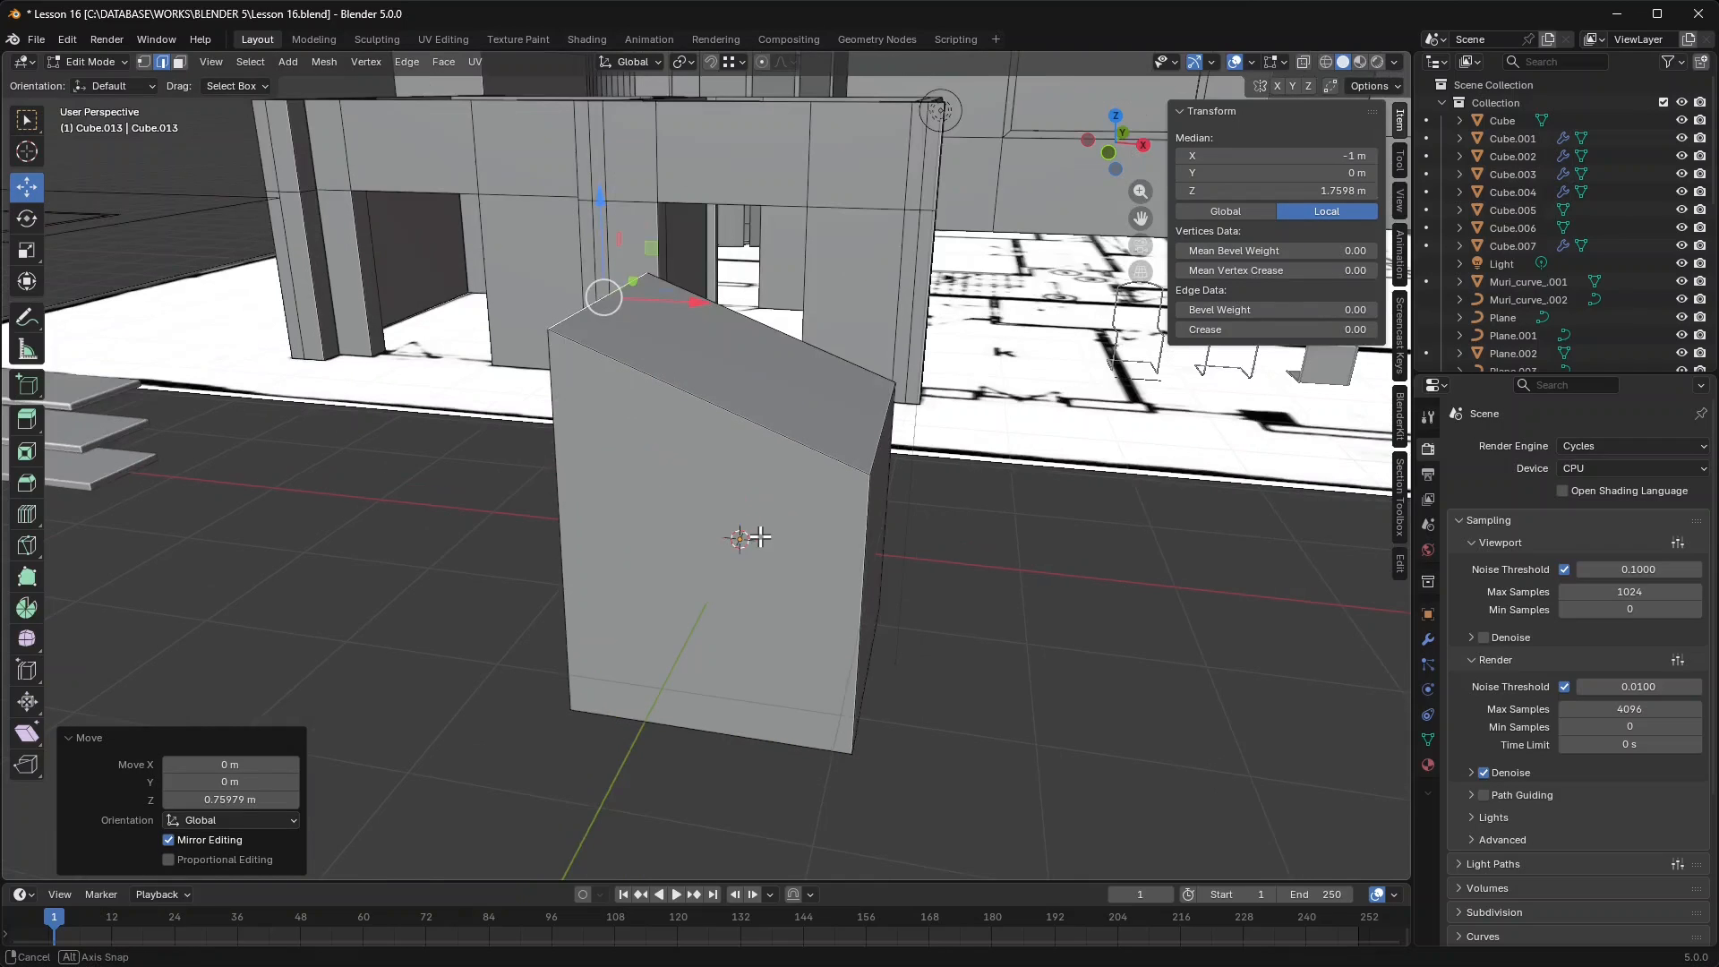
middle_click_drag(763, 573, 752, 530, "shift")
middle_click_drag(417, 367, 404, 370)
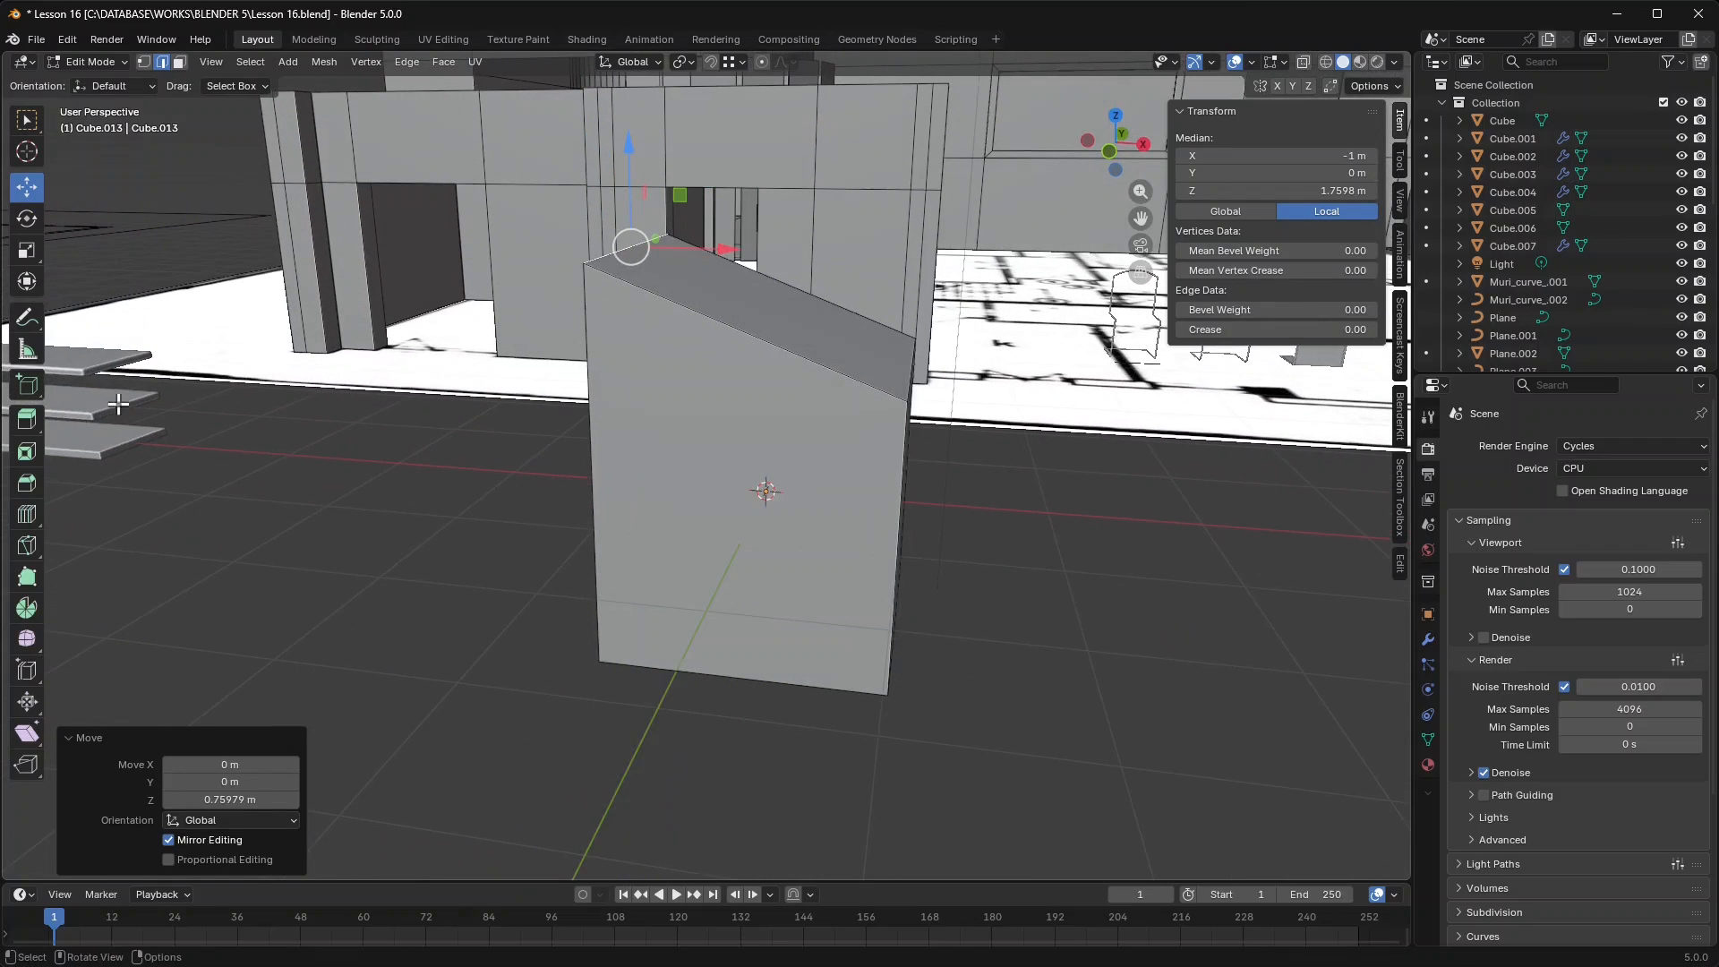
Add a single vertical Loop Cut through the middle of the slanted block.
left_click(26, 514)
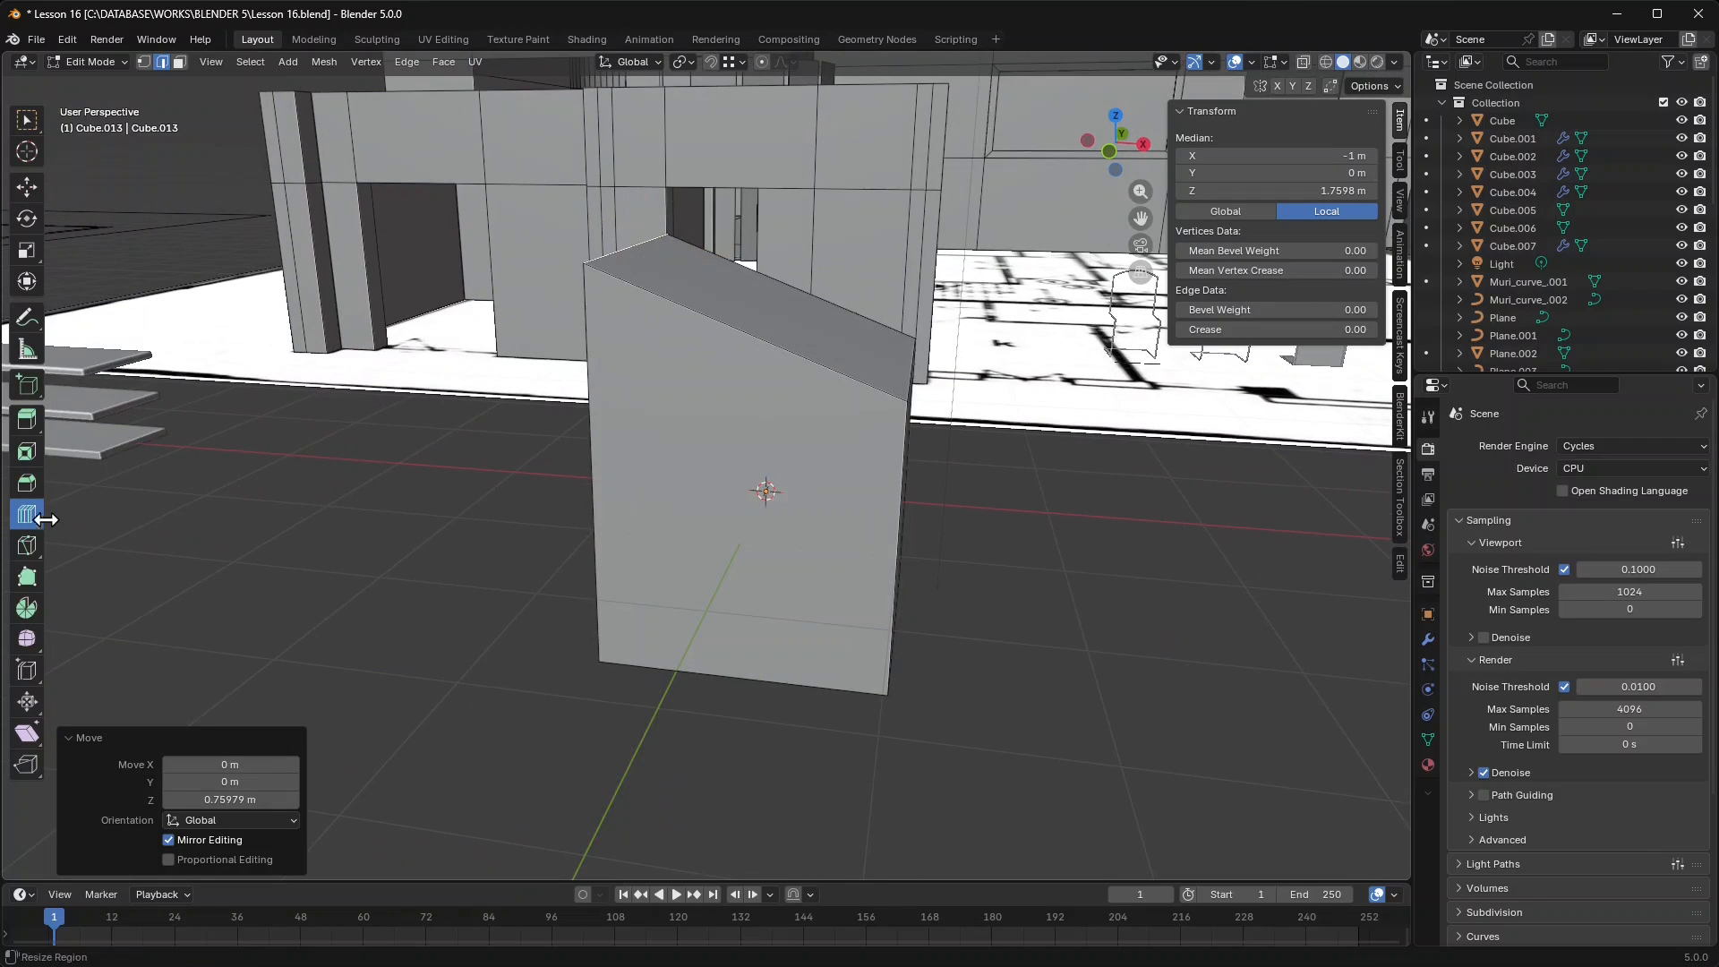
left_click(26, 514)
left_click(772, 395)
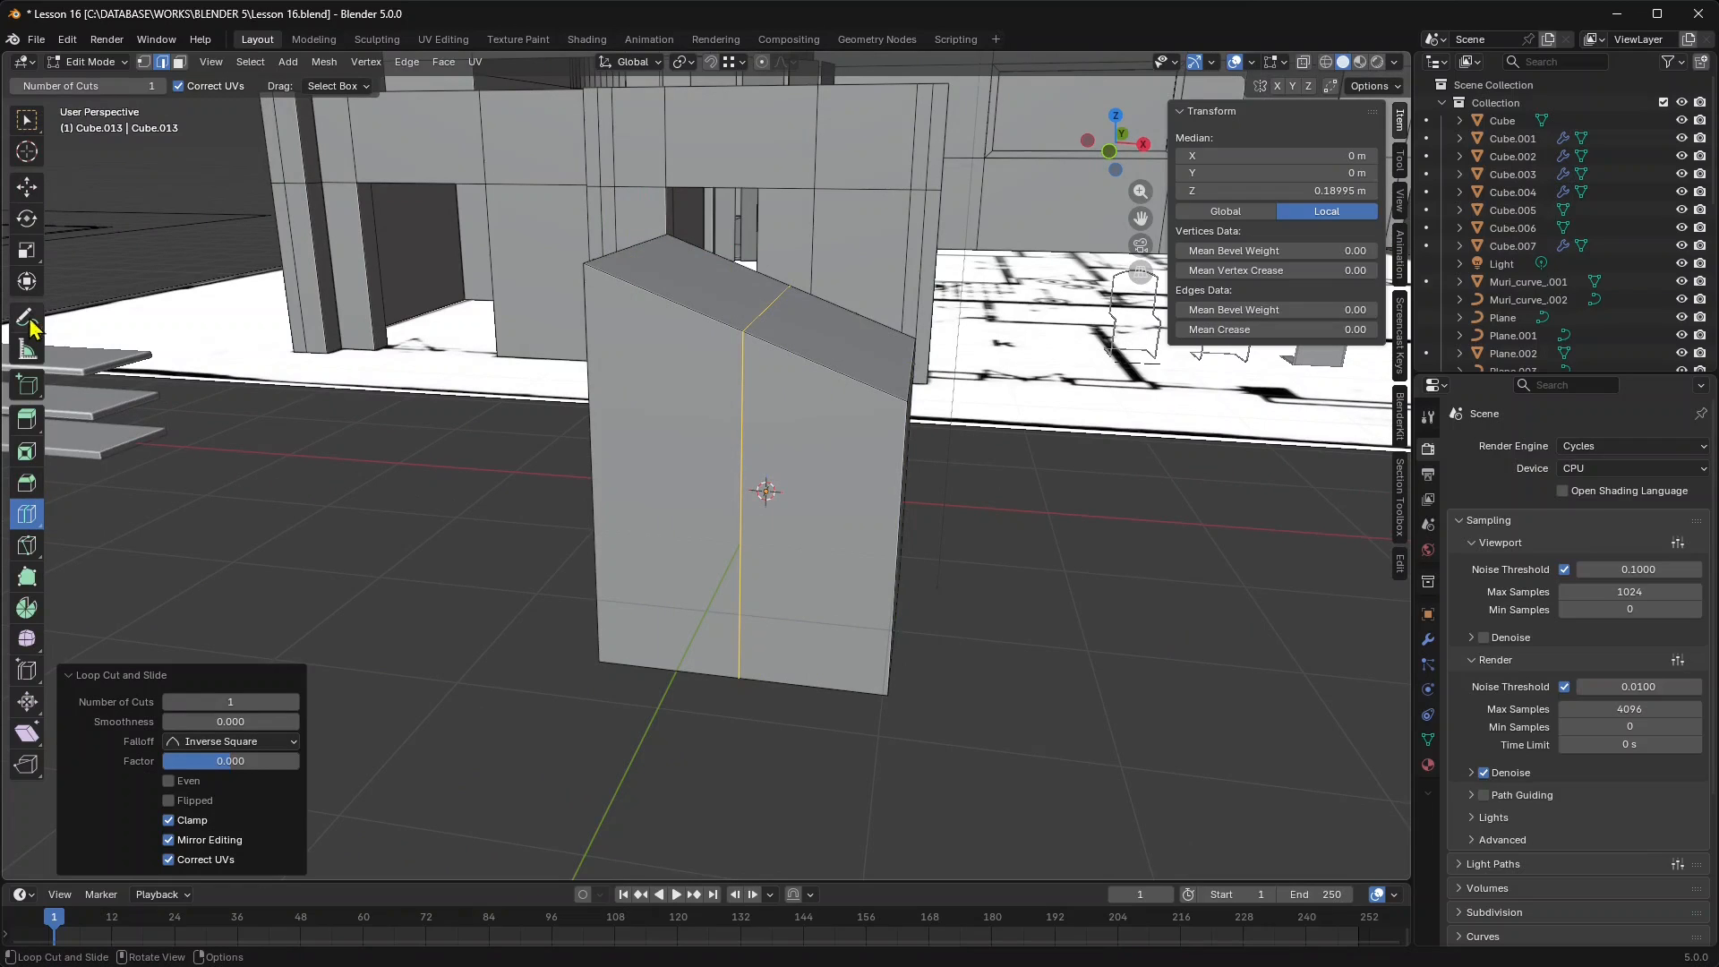
Try moving the middle edge loop about 0.5 m along X with the Move tool, and undo the move.
left_click(26, 186)
left_click_drag(859, 468, 916, 495)
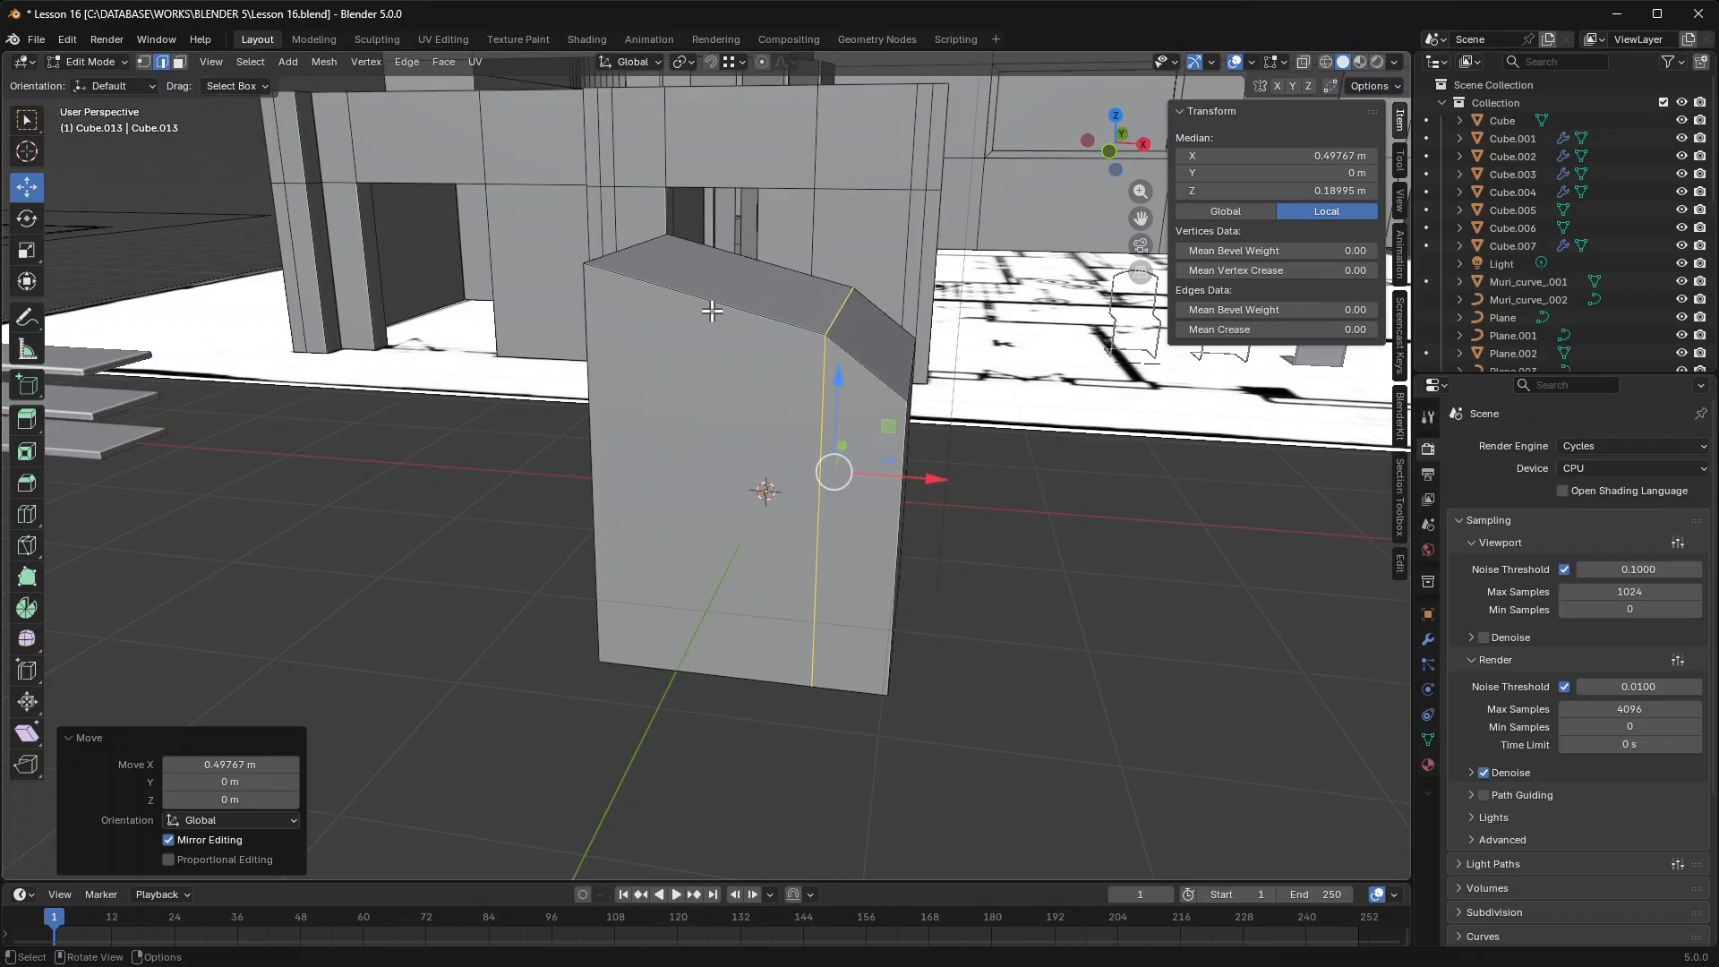
key("ctrl+z")
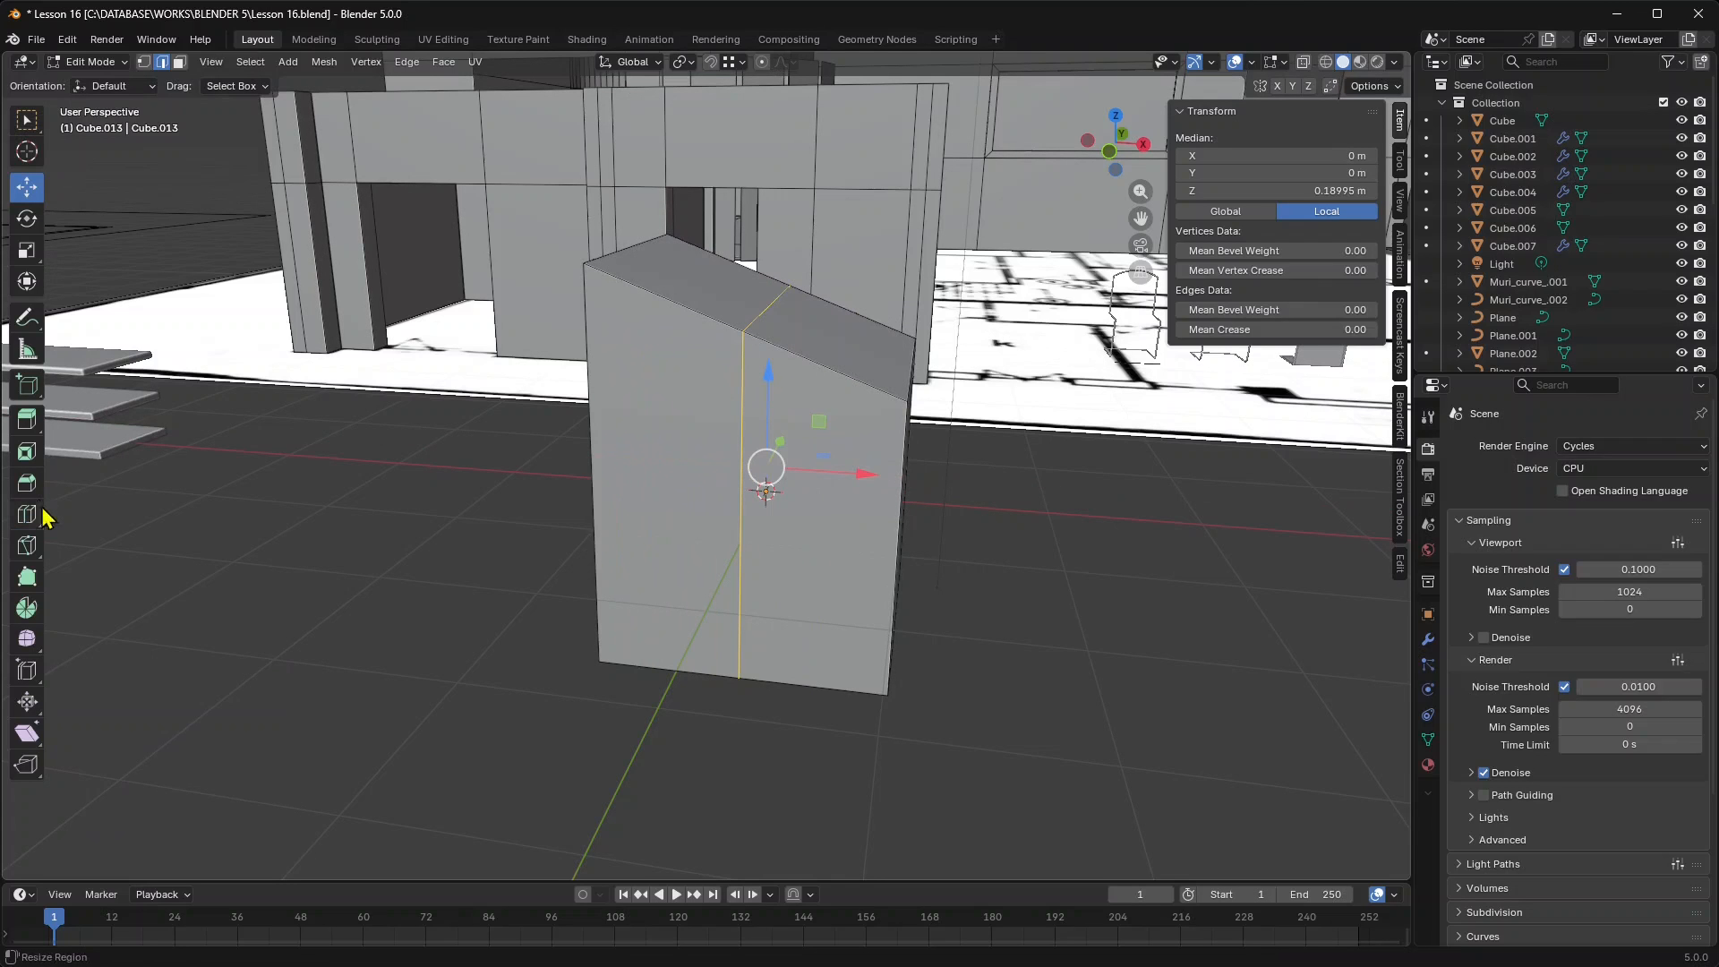
Add offset edge loops on both sides of the slanted block's middle loop with a factor of about 0.56.
left_click_drag(26, 514, 109, 530)
left_click(108, 524)
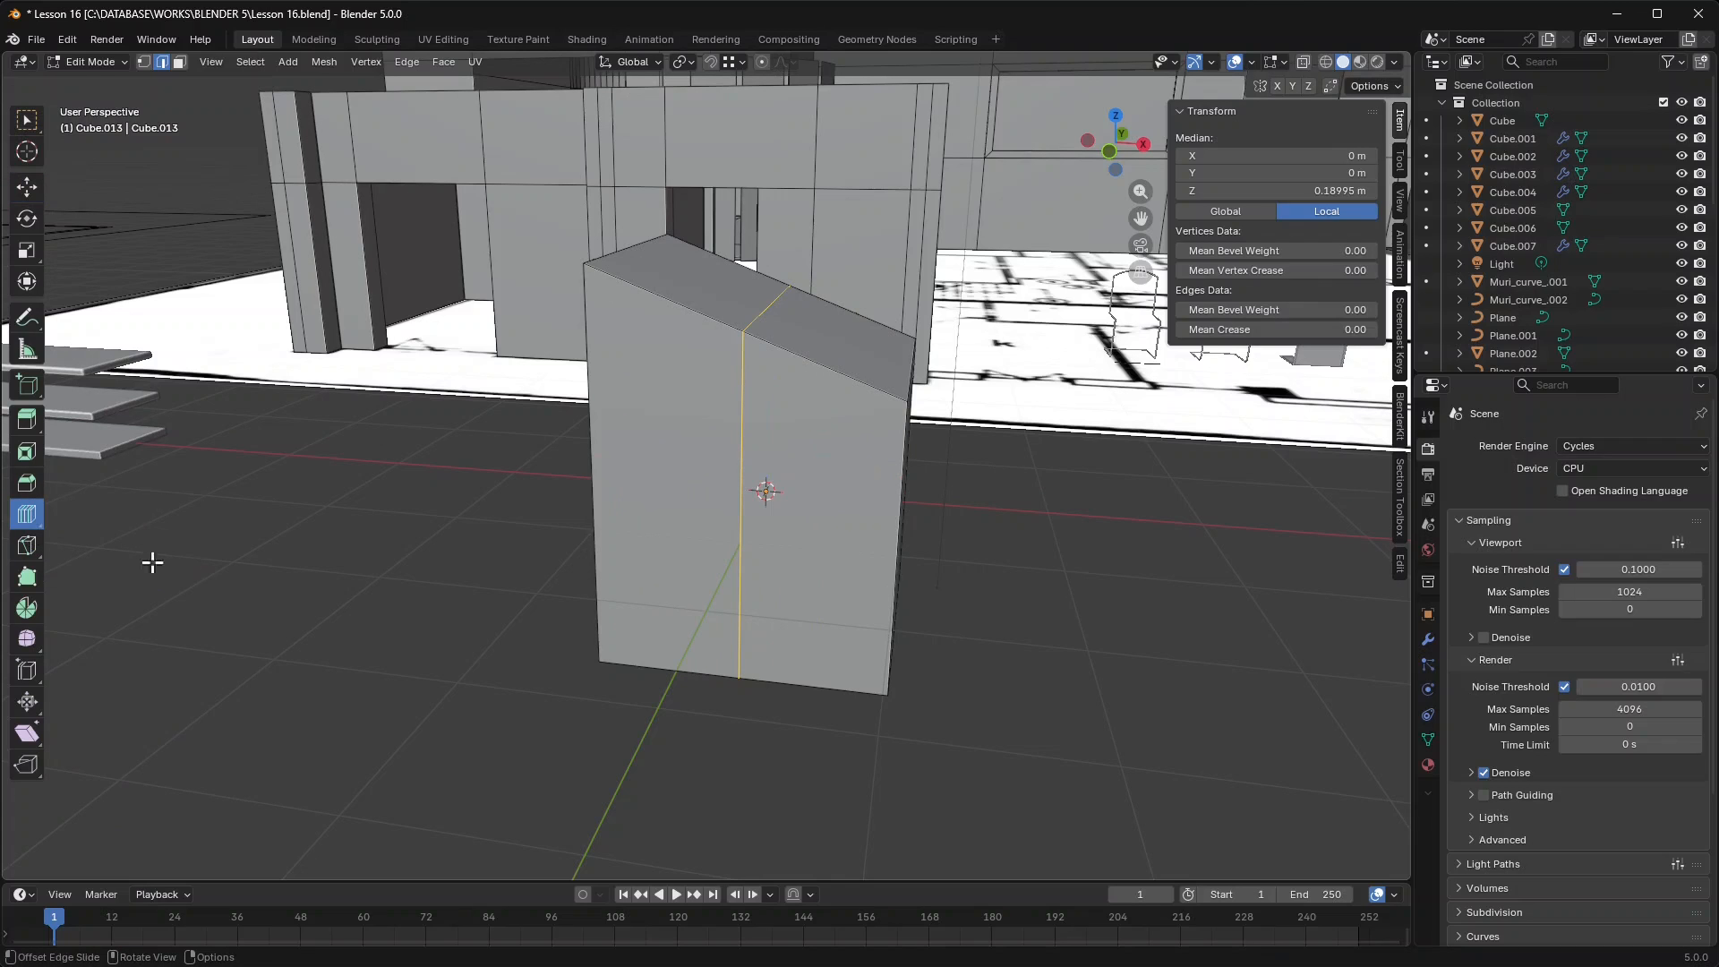
left_click_drag(744, 443, 703, 280)
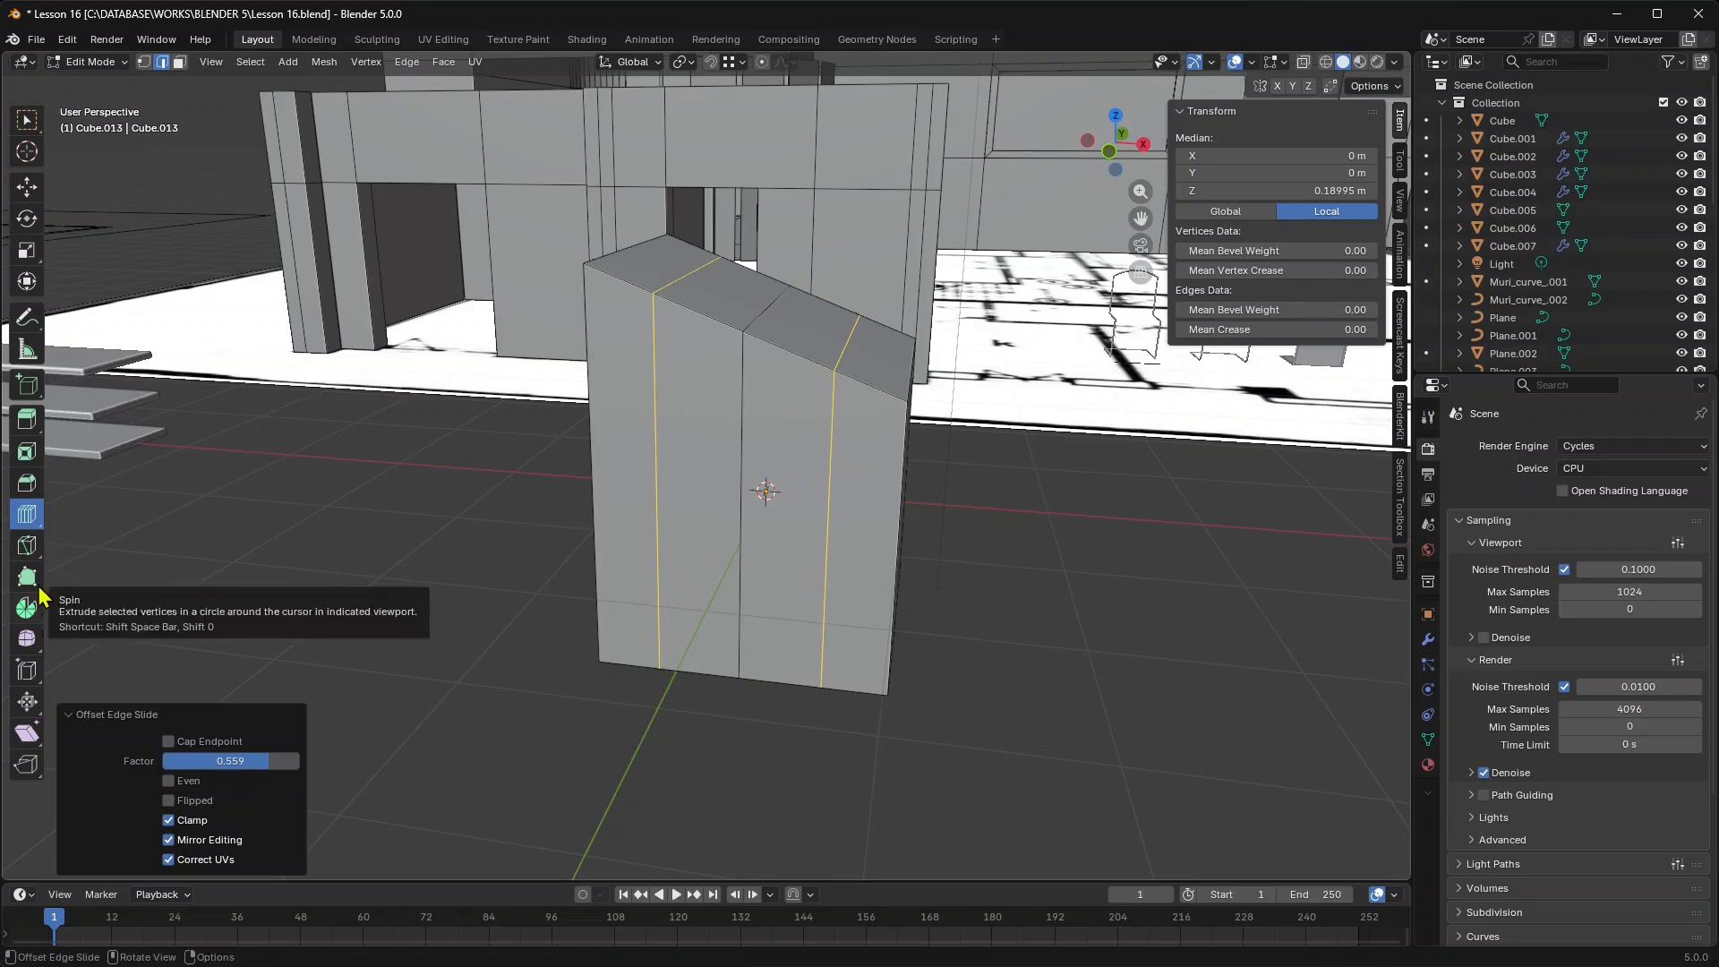
Try Edge Slide on the front middle edge with a factor of about 0.42, and undo the slide.
left_click(27, 670)
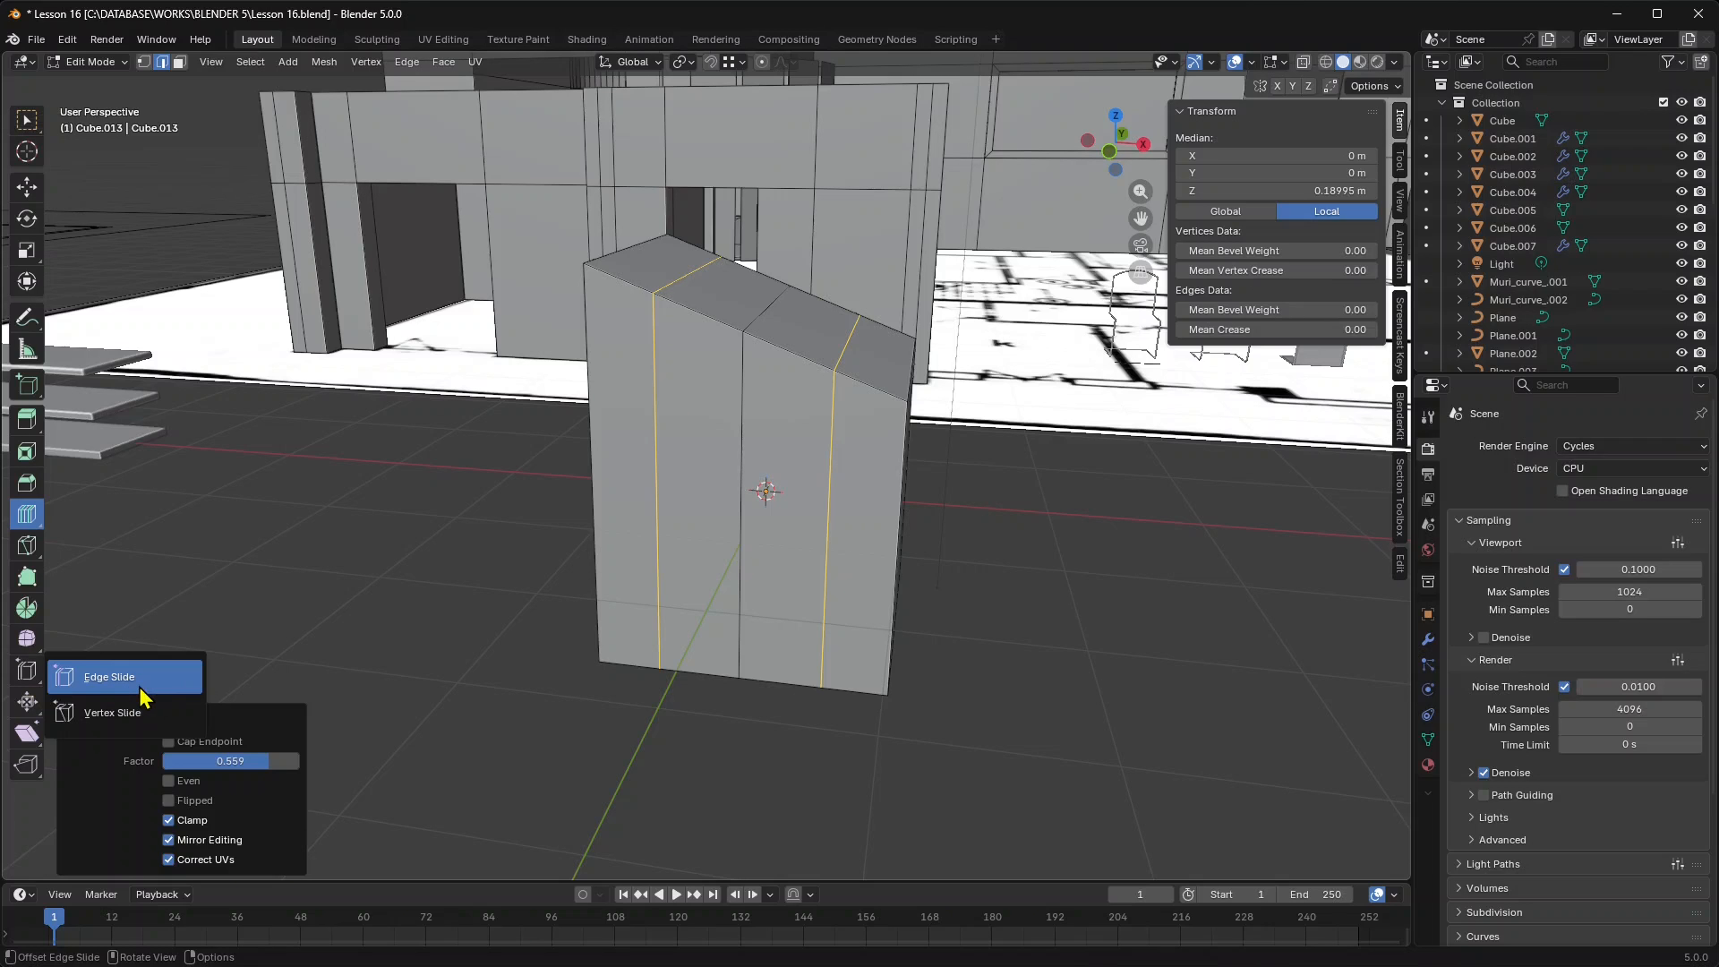
left_click(145, 679)
left_click(736, 400)
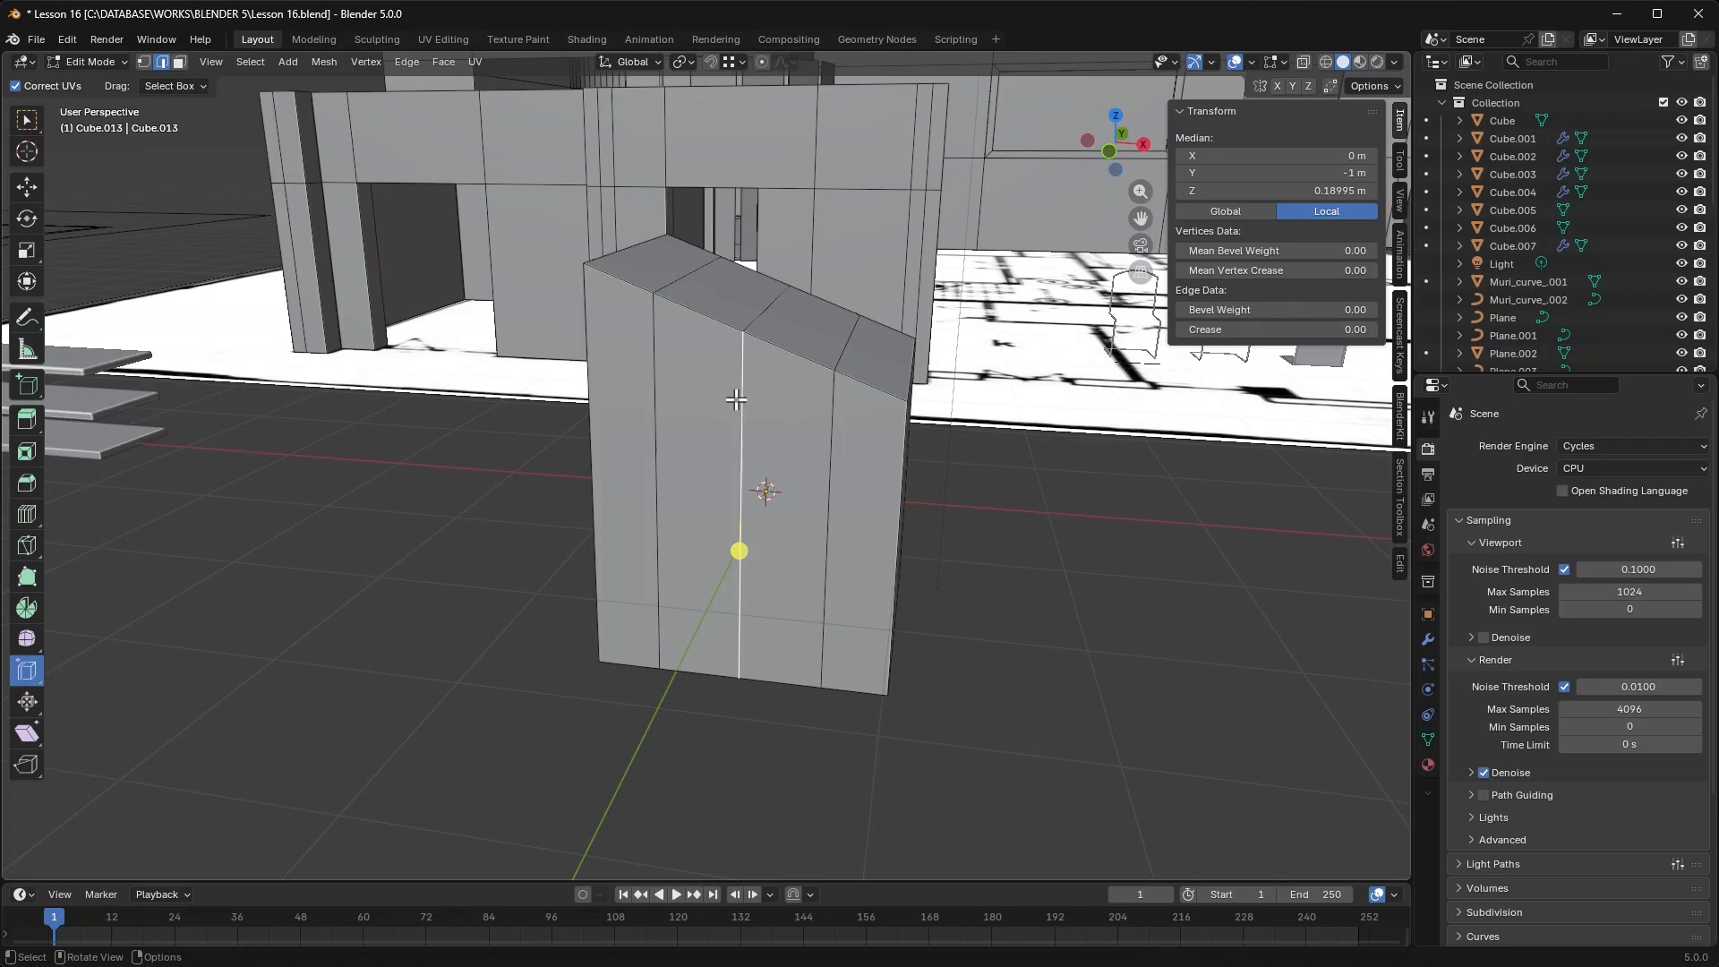
left_click_drag(739, 552, 778, 563)
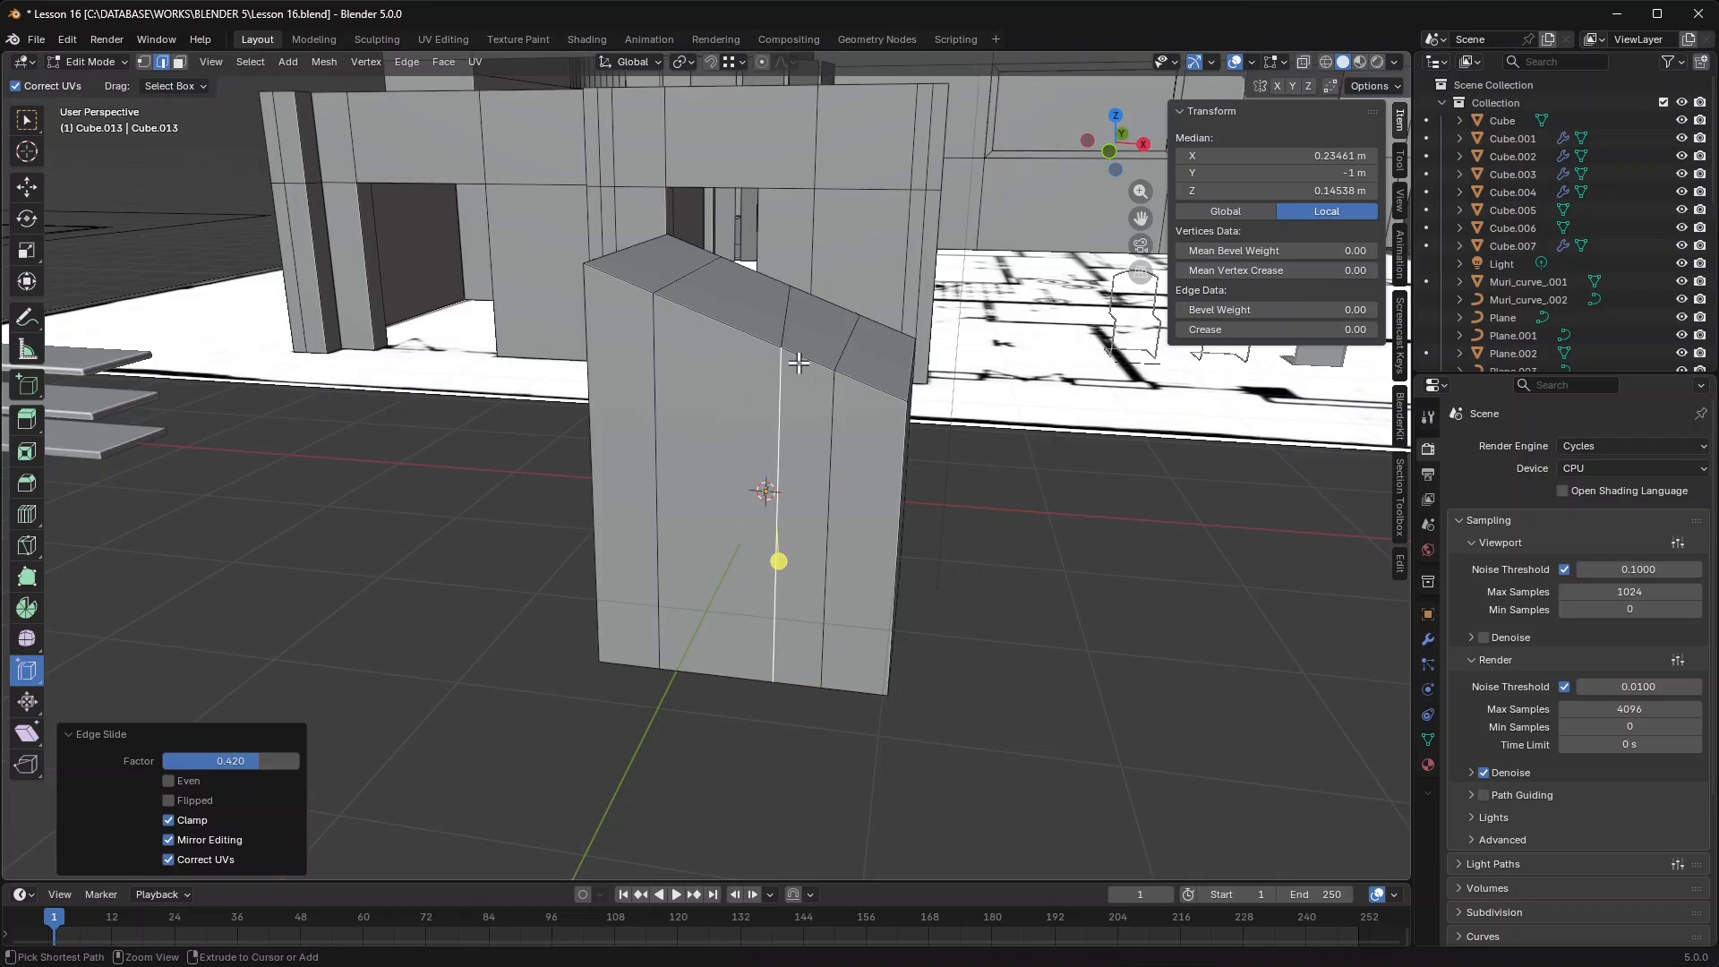
key("ctrl+z")
Select the whole middle edge loop and slide it along the slanted surface by a factor of about -0.08.
middle_click_drag(727, 511, 589, 522)
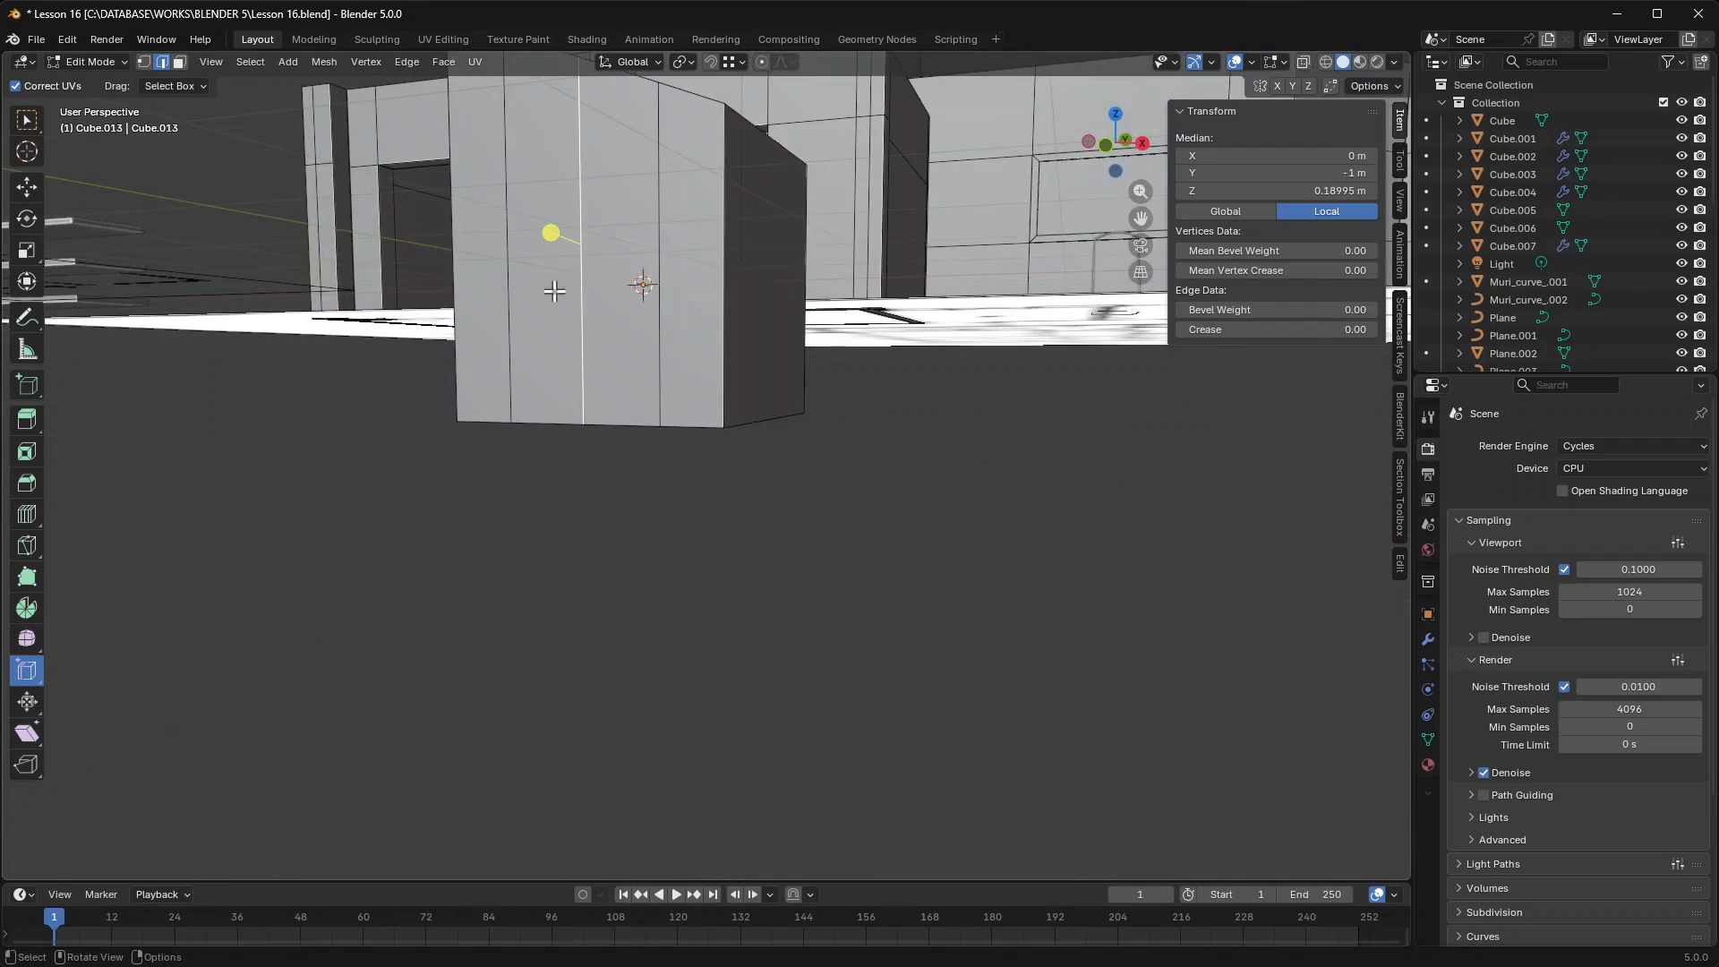
middle_click_drag(554, 291, 633, 332)
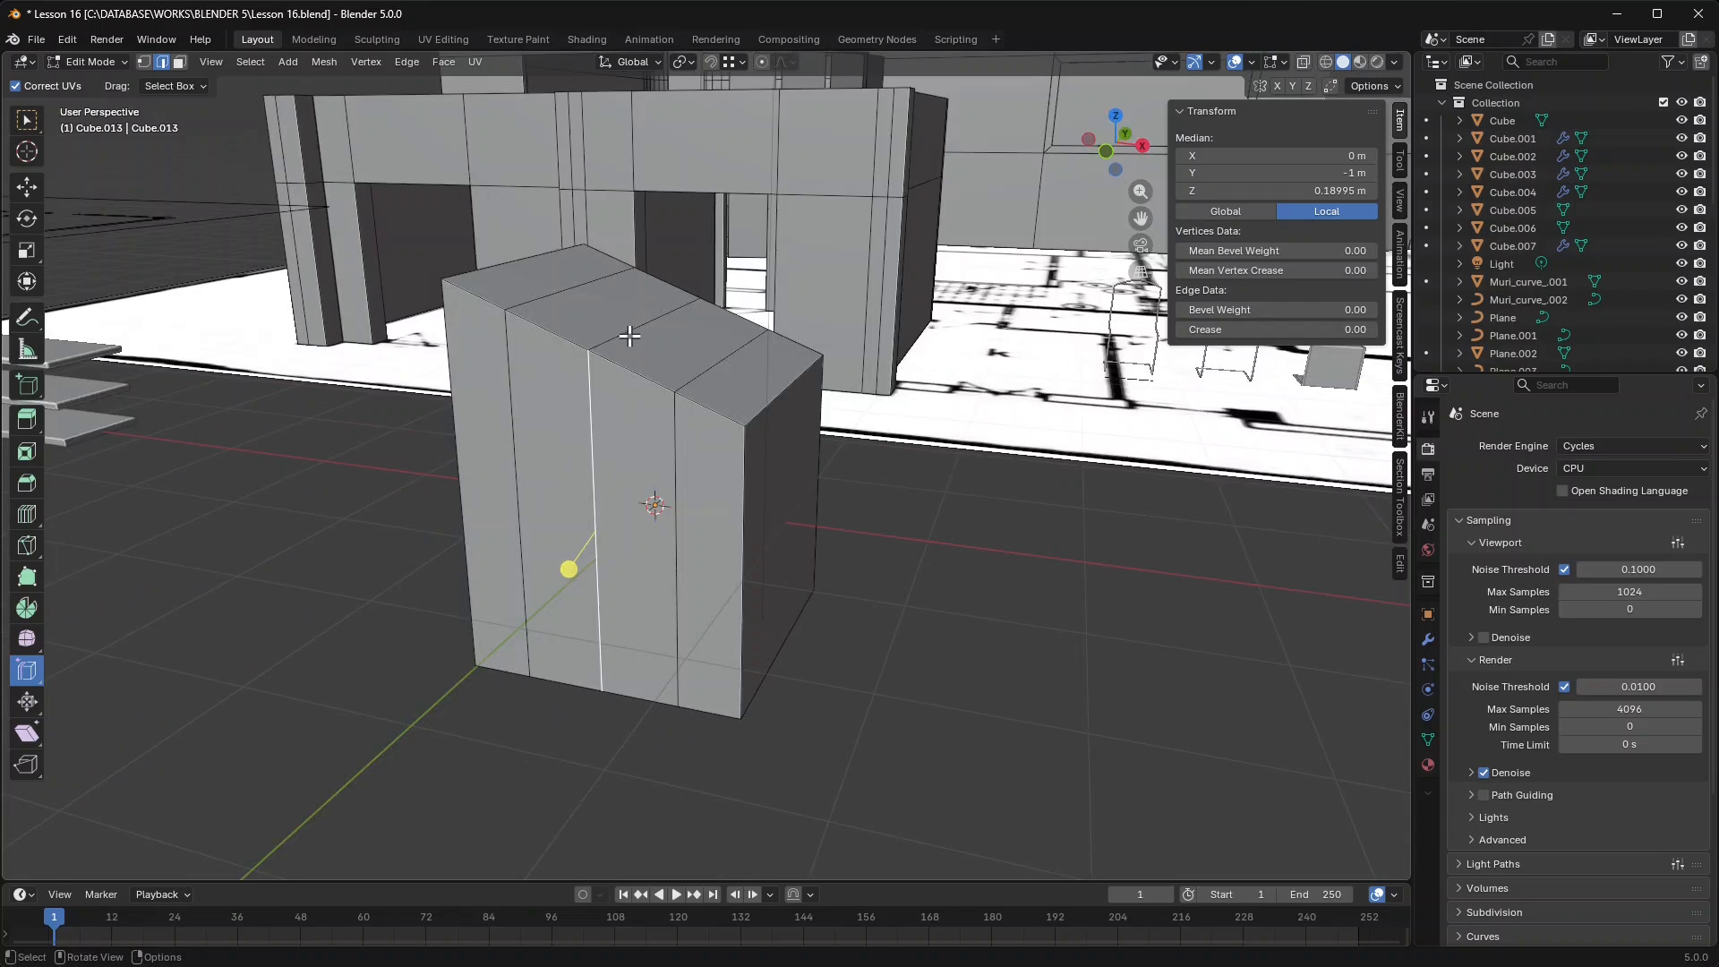
left_click(625, 337, "alt")
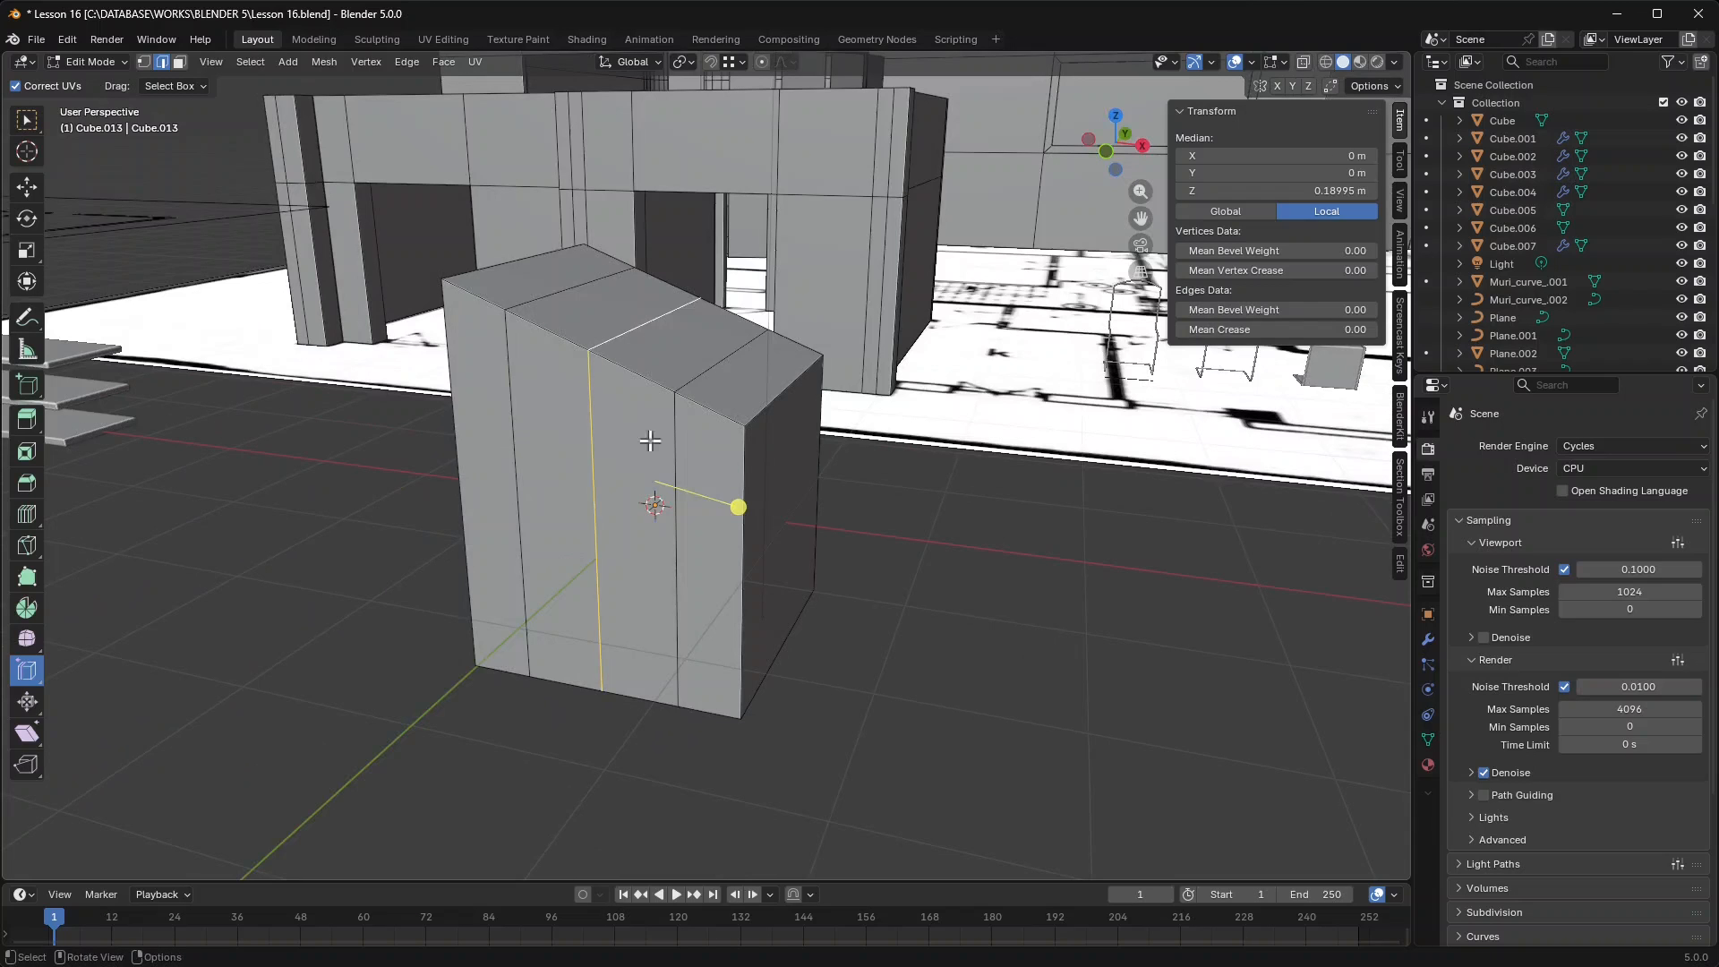
middle_click_drag(650, 441, 779, 469)
key("g")
key("g")
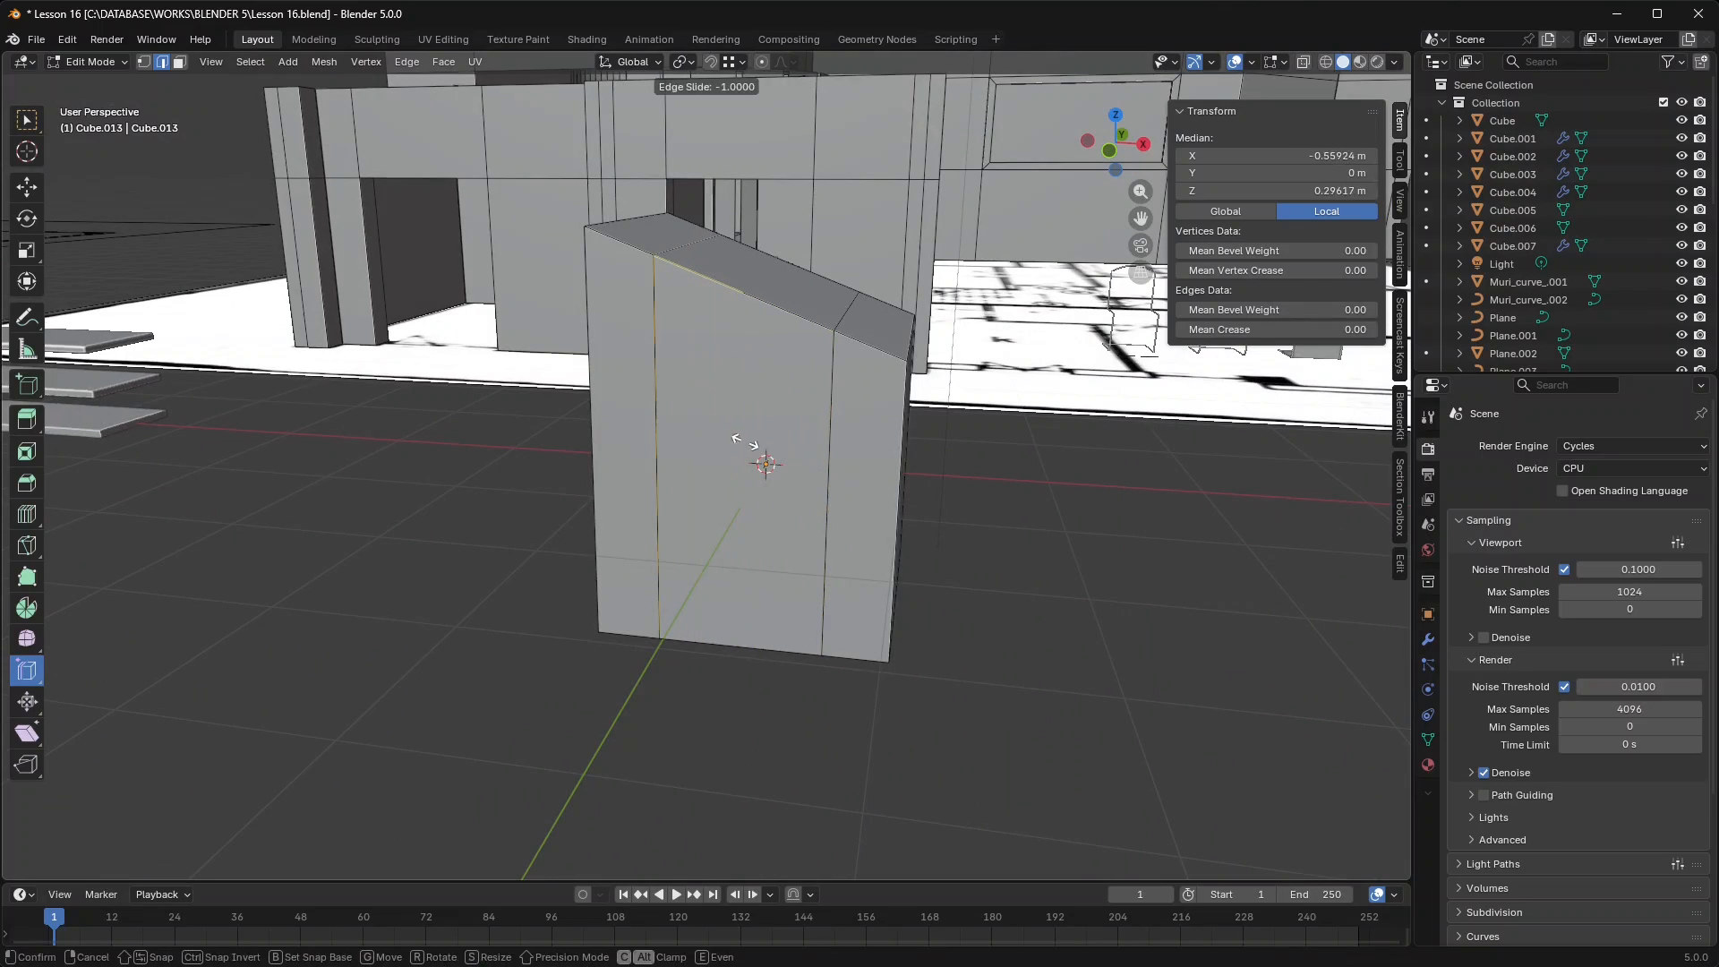
left_click(848, 458)
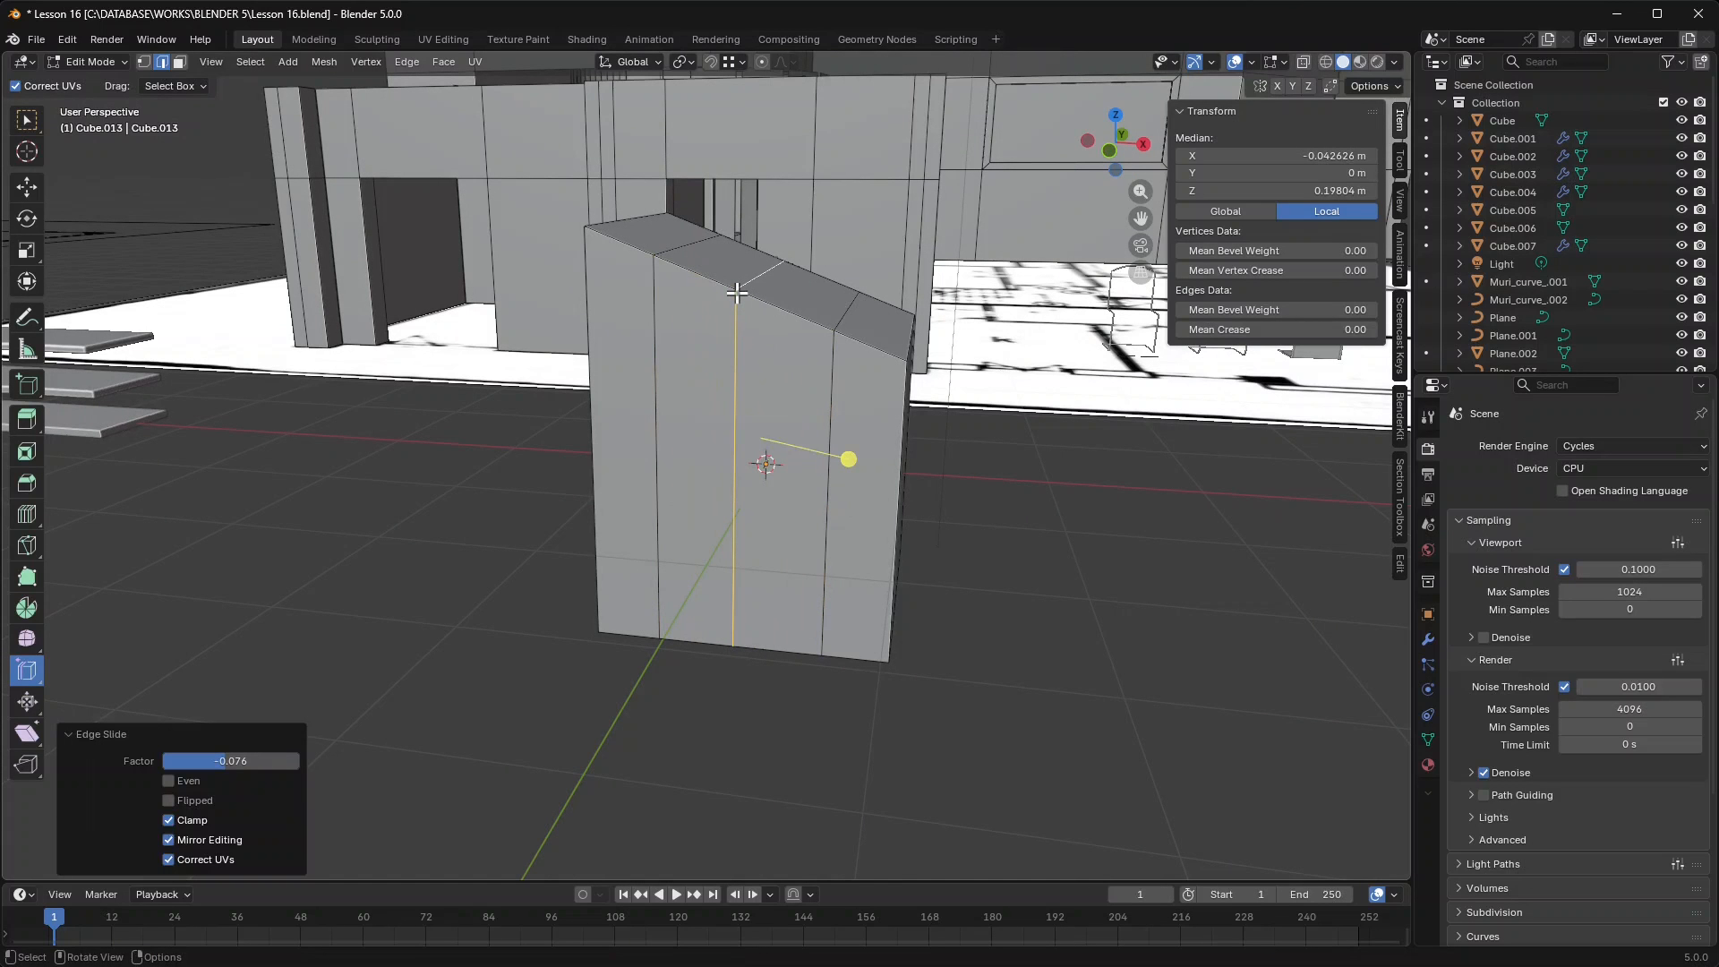
Try moving the middle loop about -0.22 m along X, and undo back to the slanted block without loop cuts.
left_click(26, 186)
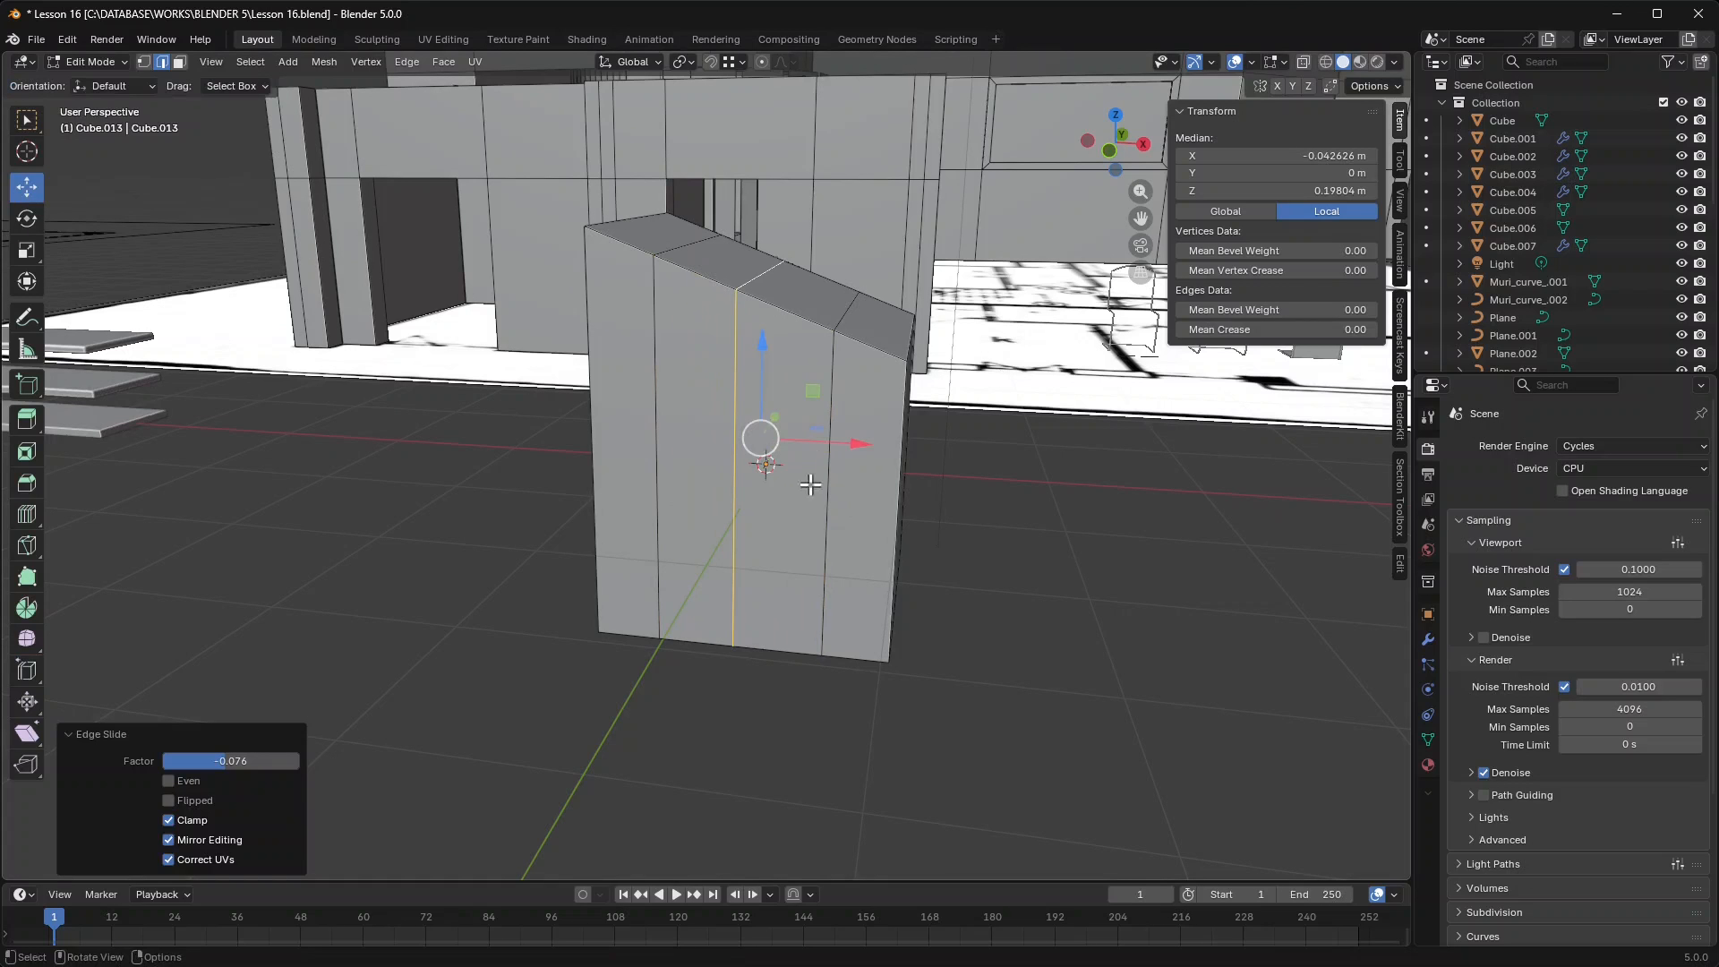
left_click_drag(852, 448, 768, 453)
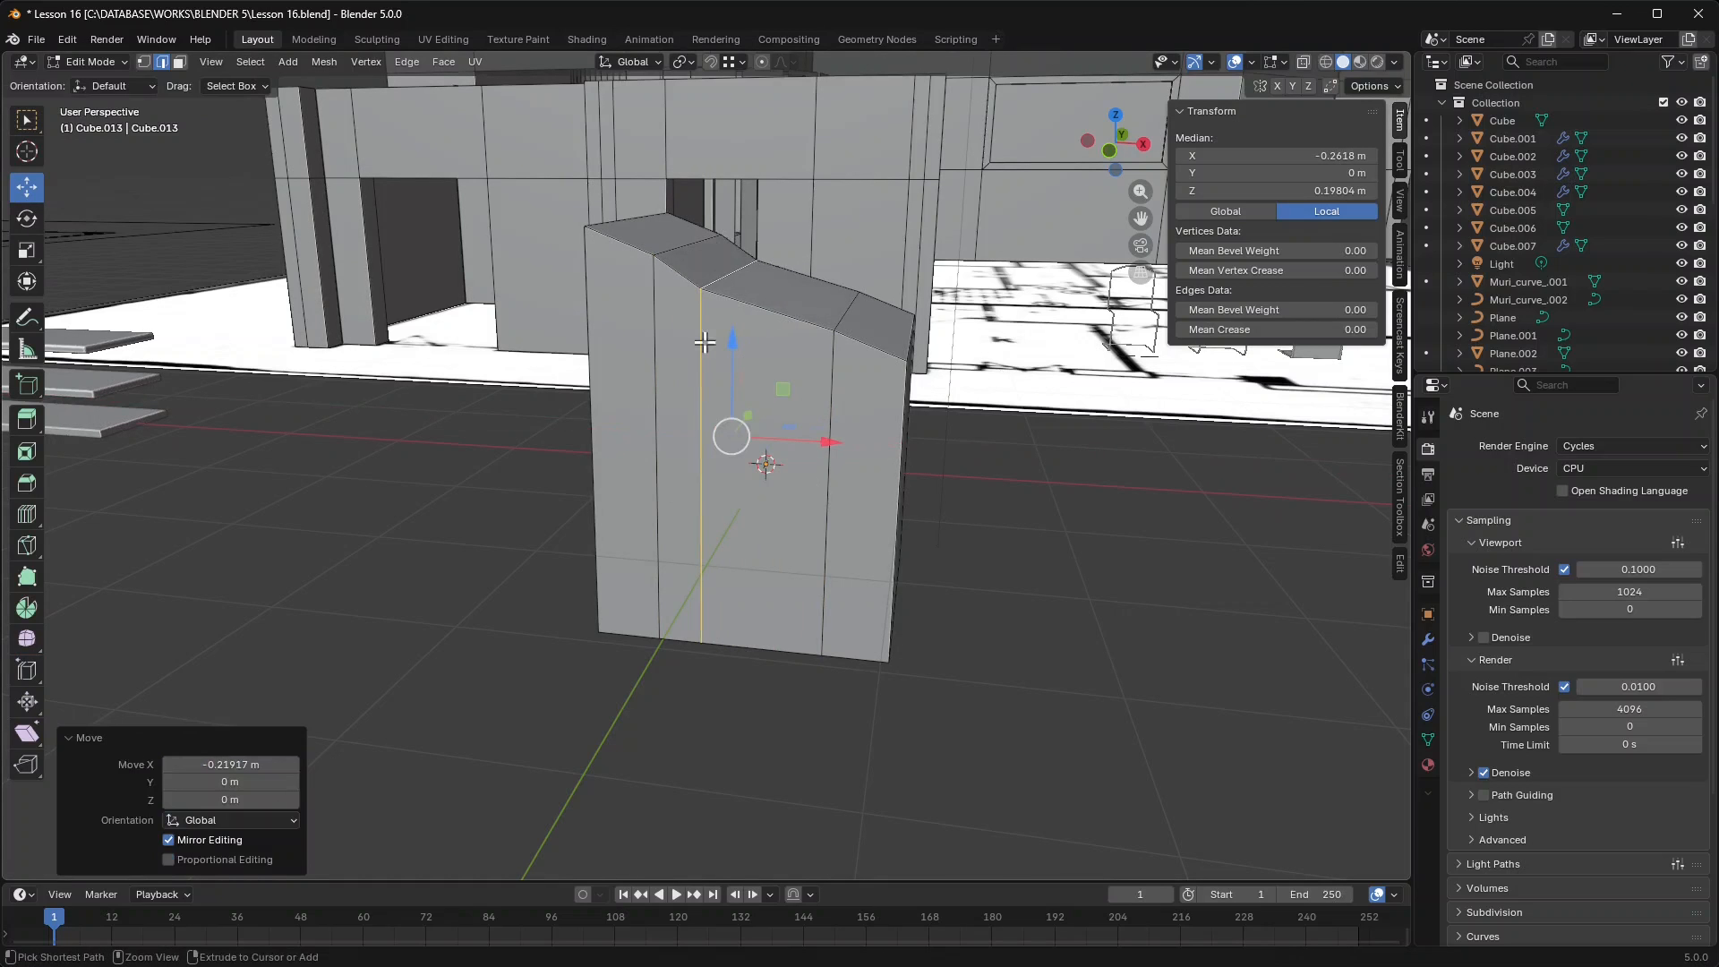
key("ctrl+z")
key("ctrl+z")
key("ctrl+z")
key("ctrl+z")
key("ctrl+z")
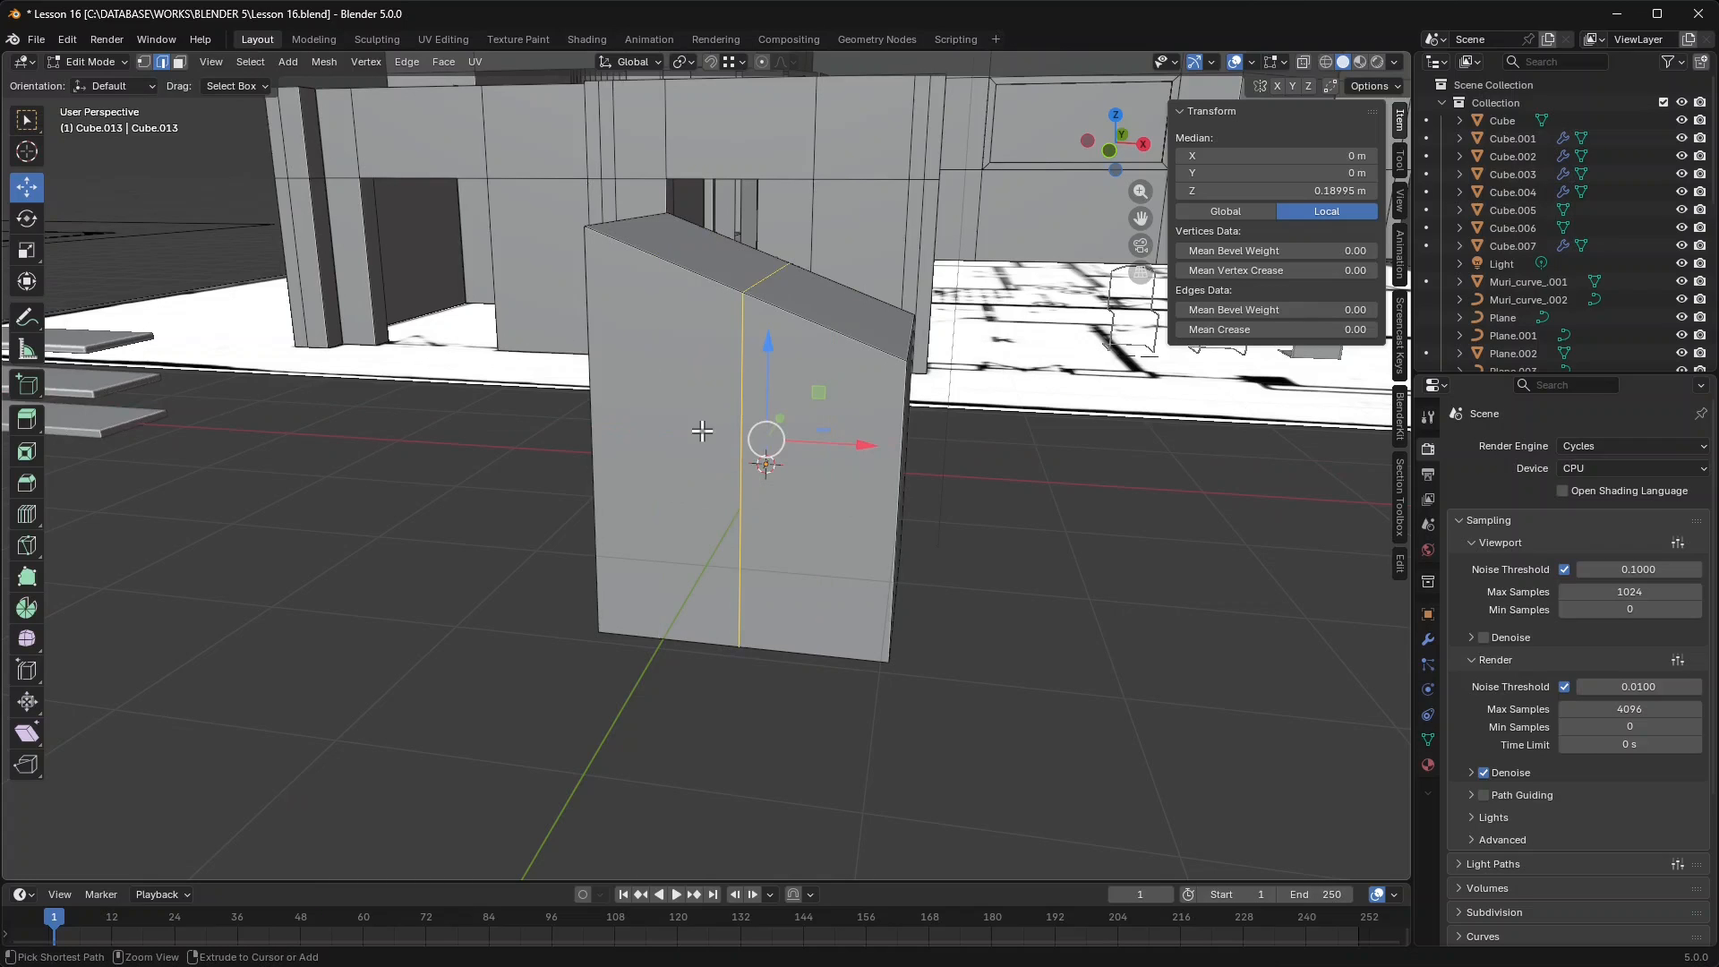
key("ctrl+z")
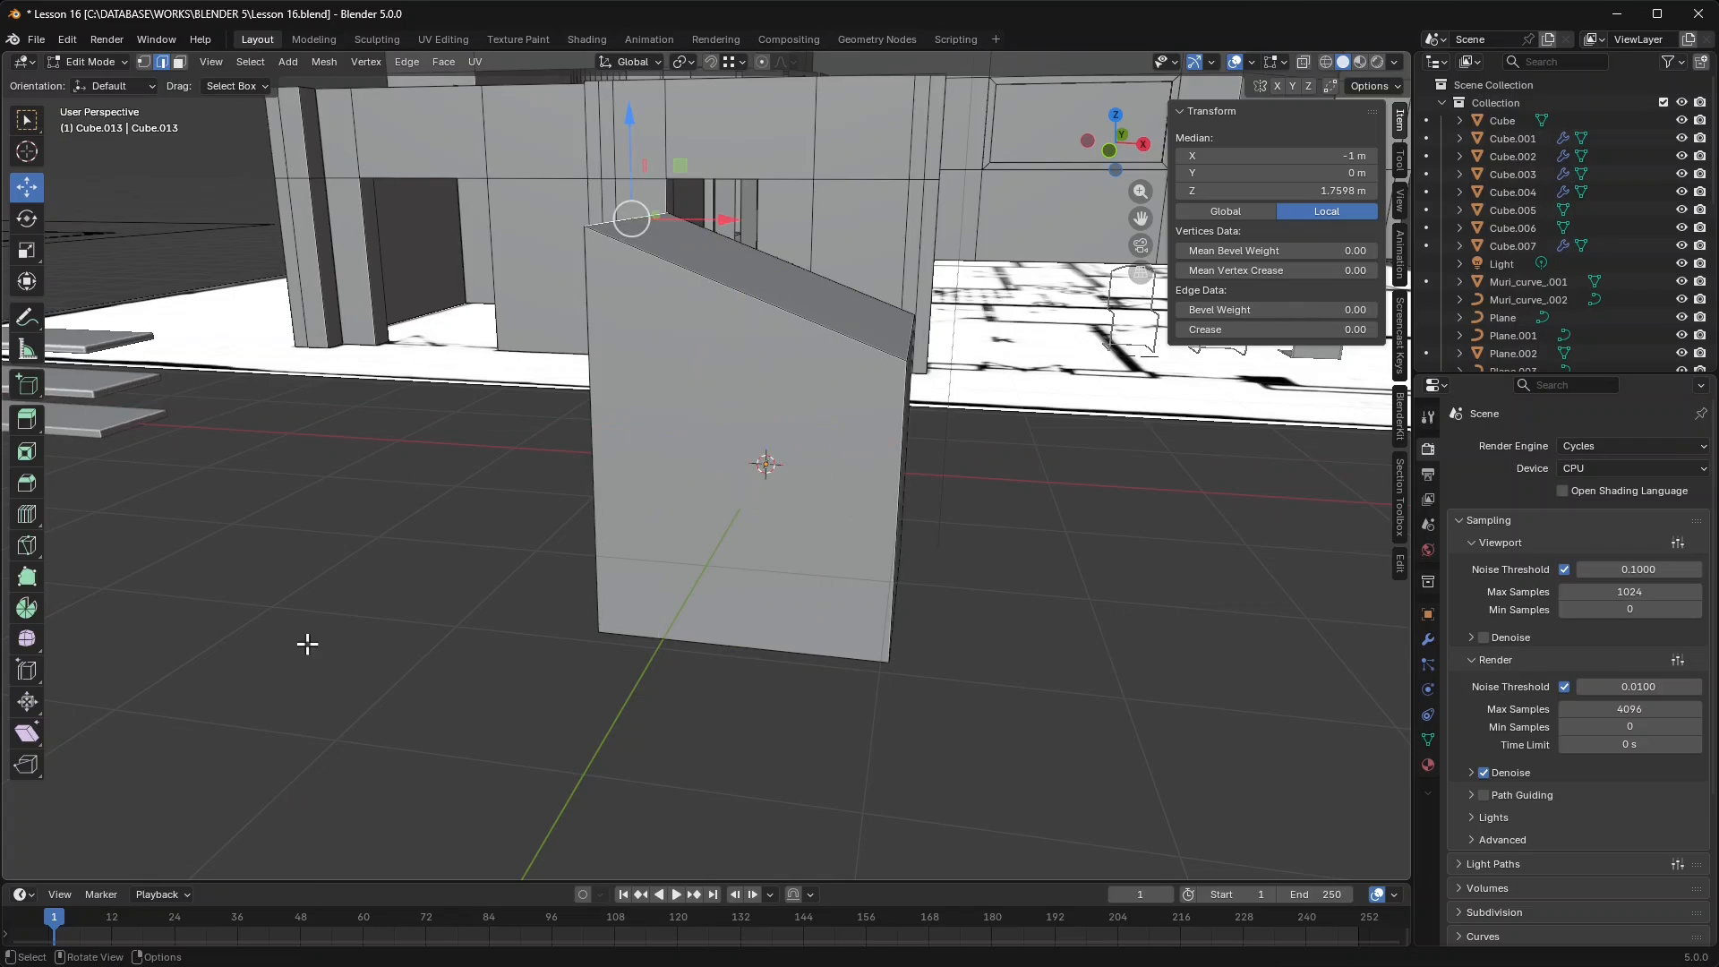
Try Vertex Slide on the slanted block's tallest front corner vertex with a factor of about 0.28, and undo the slides.
left_click(30, 677)
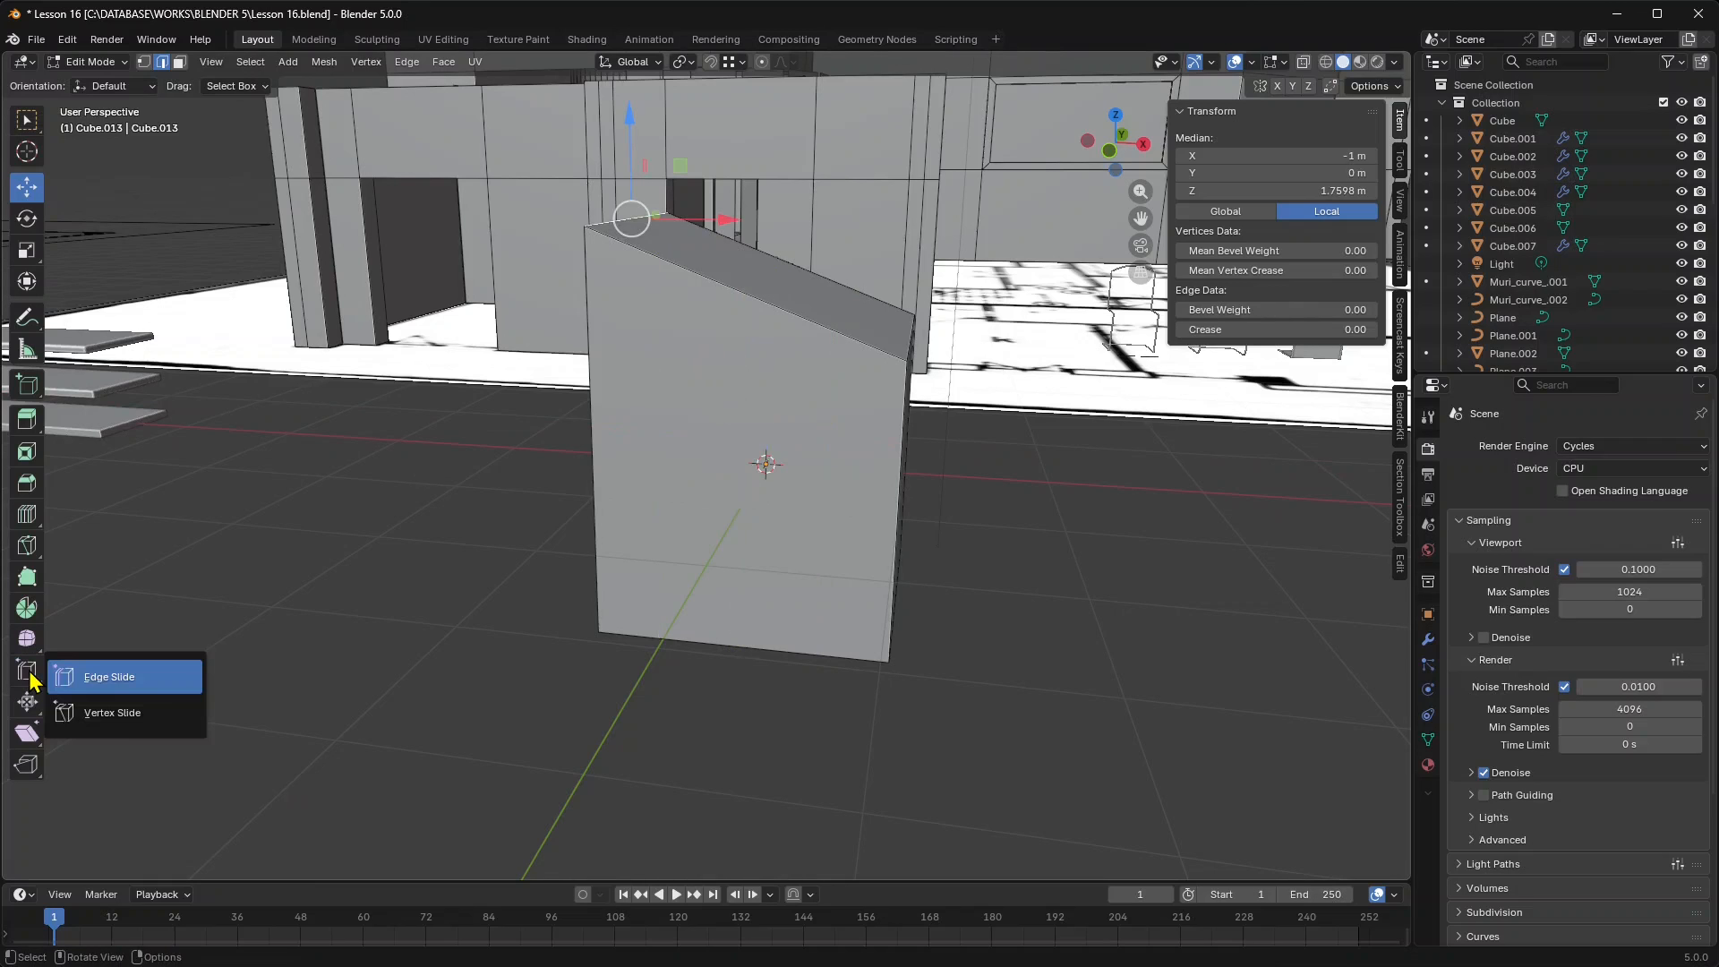
left_click(137, 723)
left_click(597, 256)
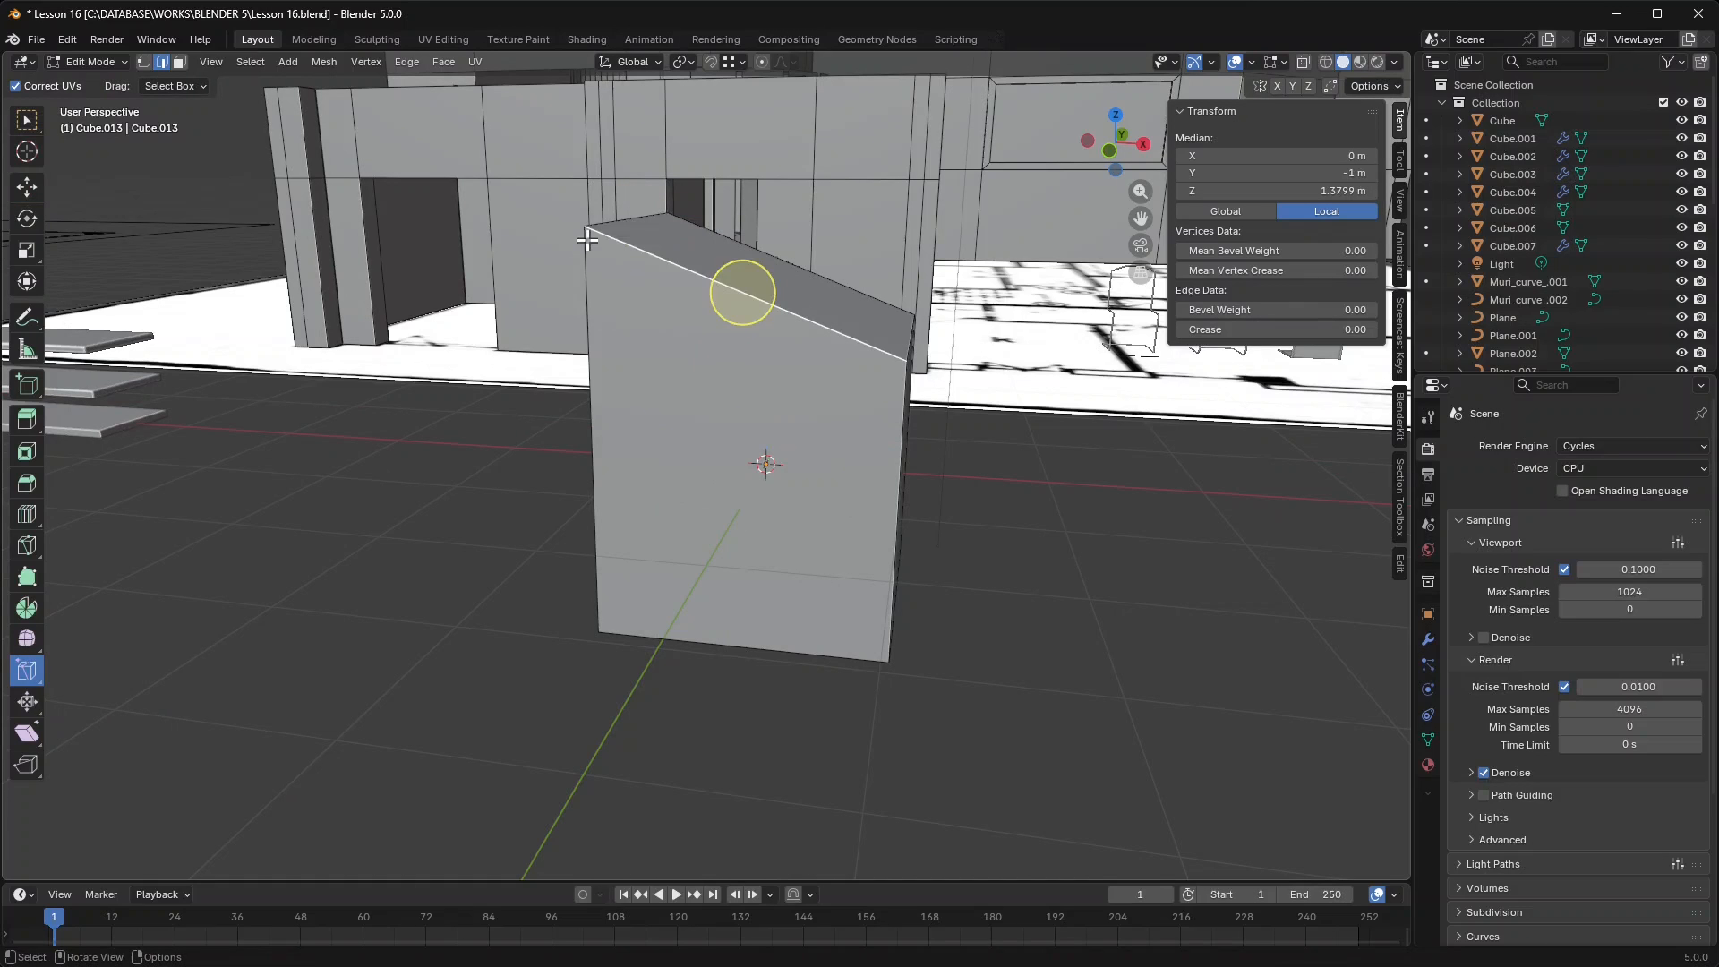
left_click(143, 61)
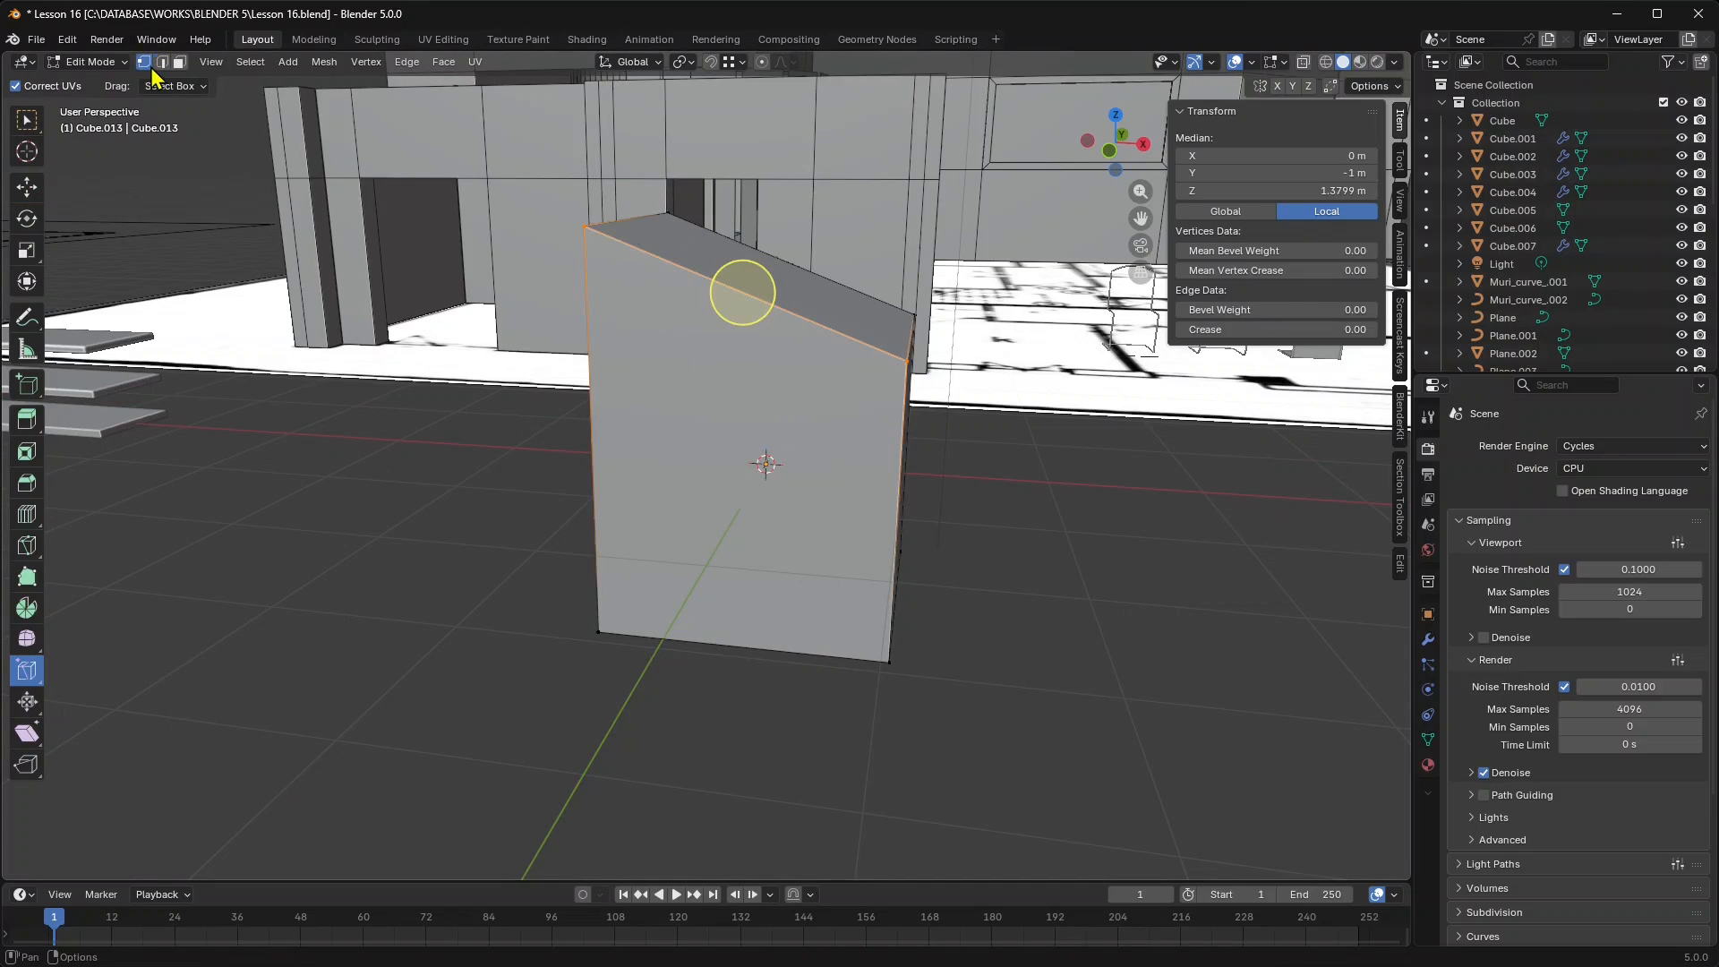
left_click(588, 226)
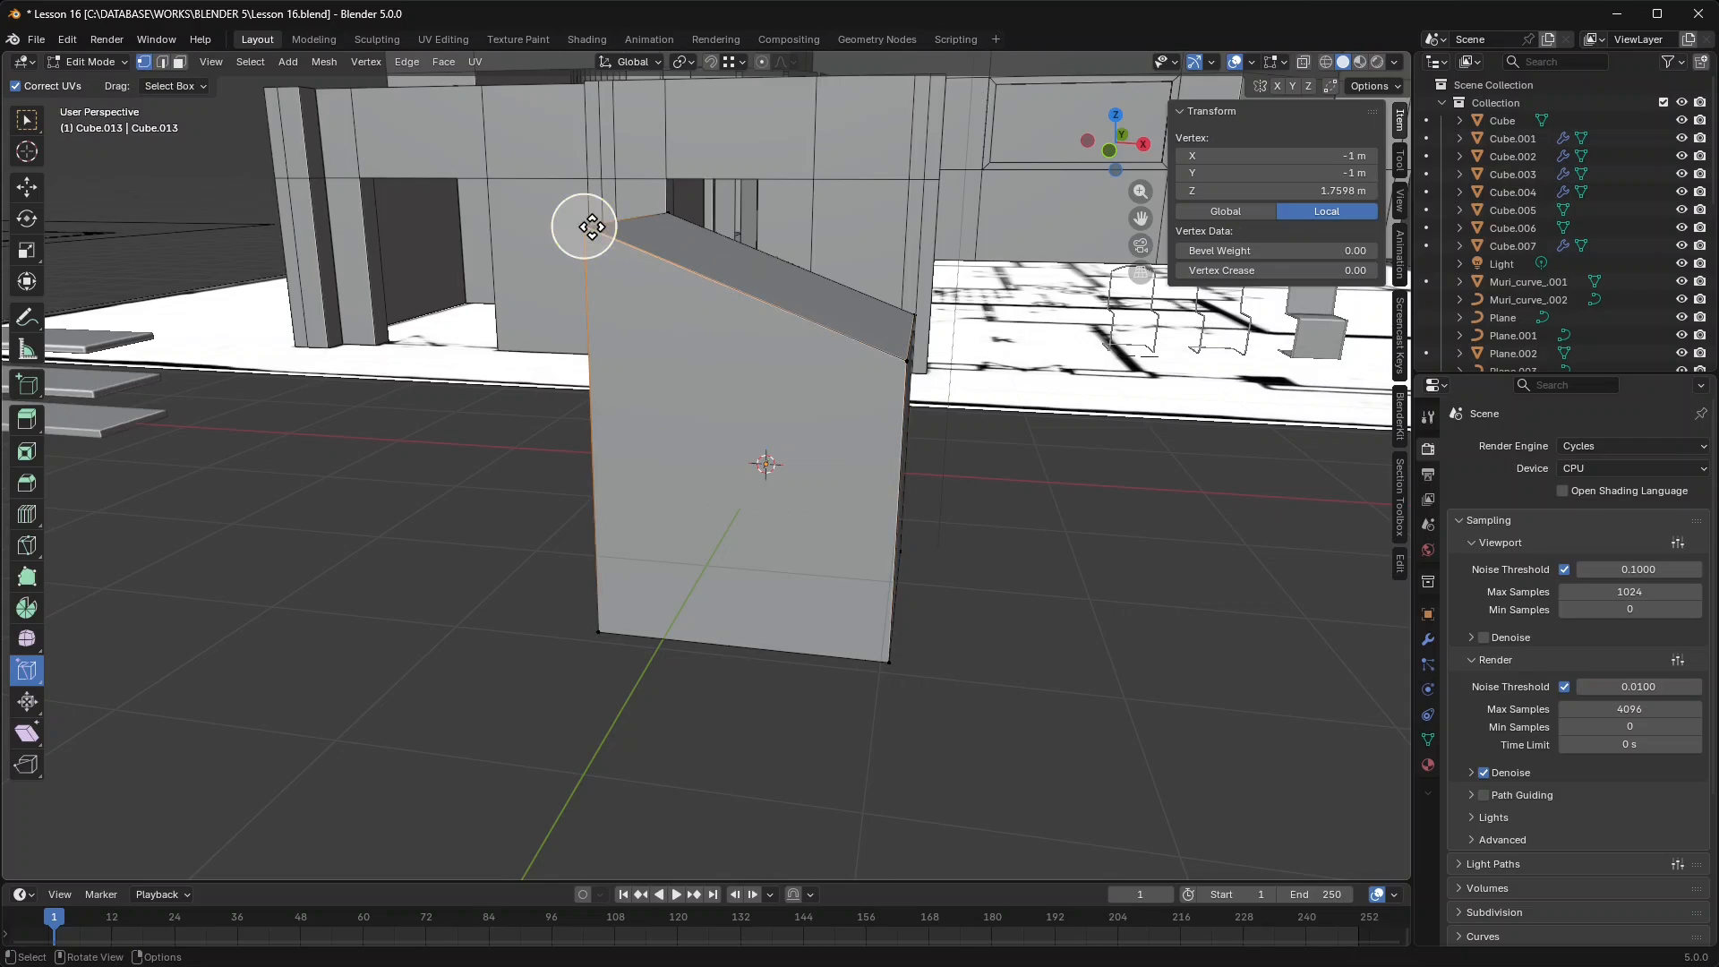
left_click_drag(606, 227, 576, 326)
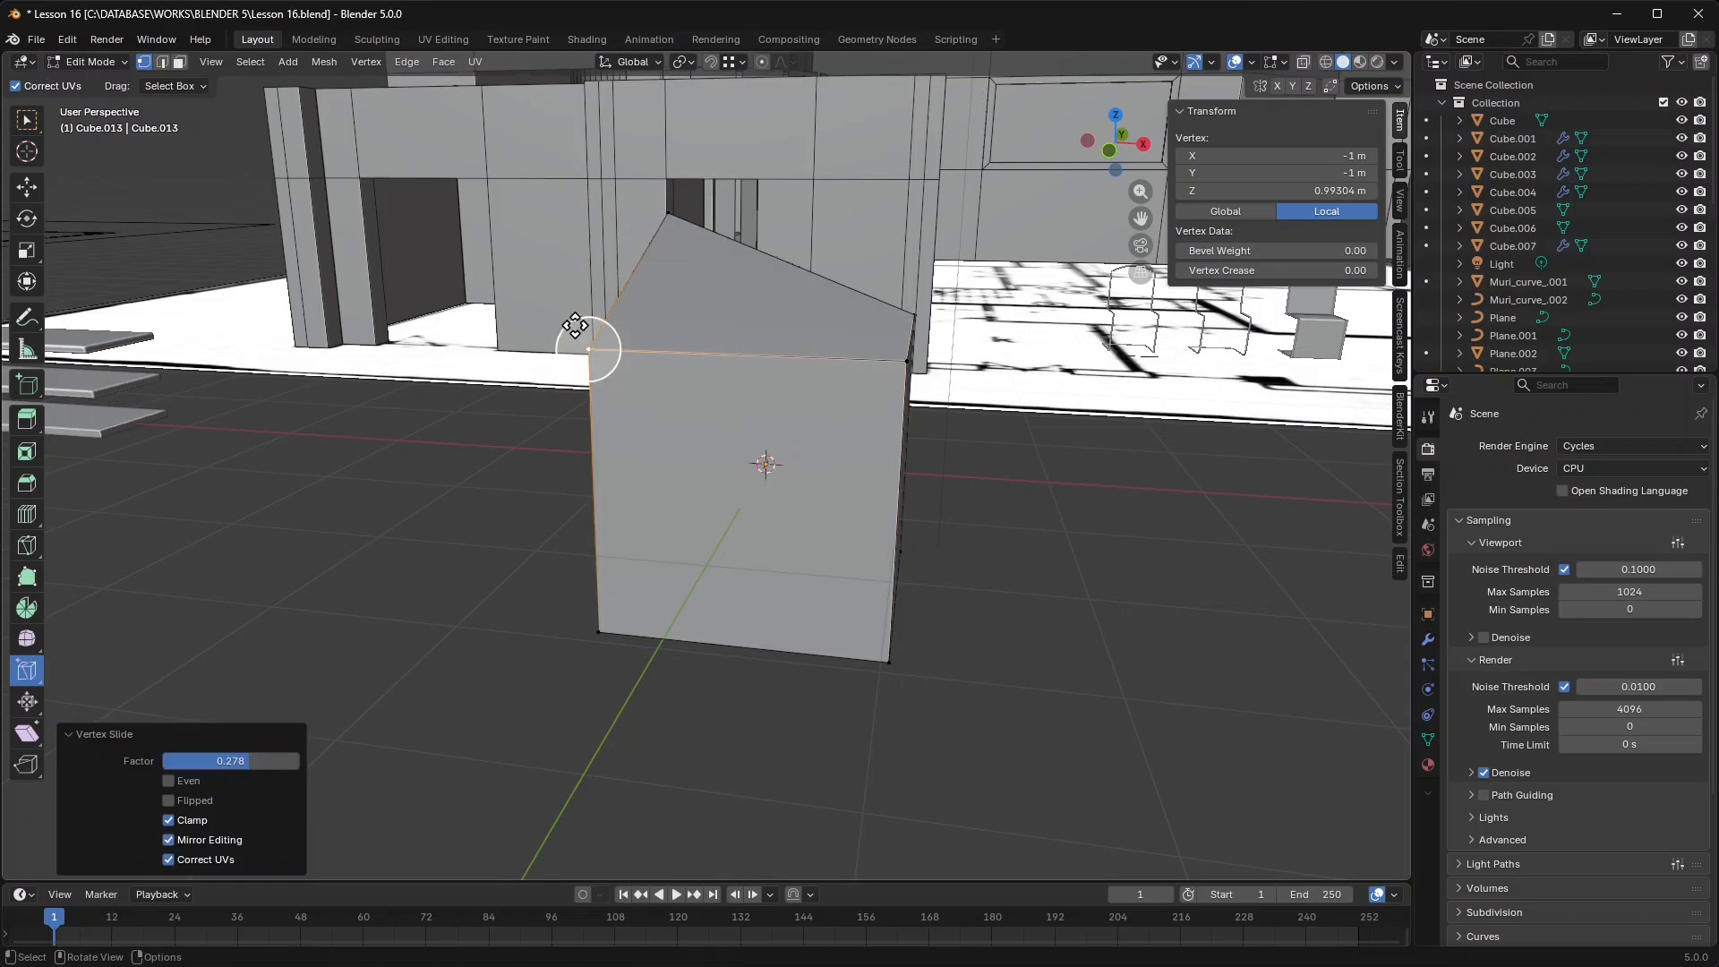
key("ctrl+z")
left_click_drag(577, 226, 657, 360)
key("ctrl+z")
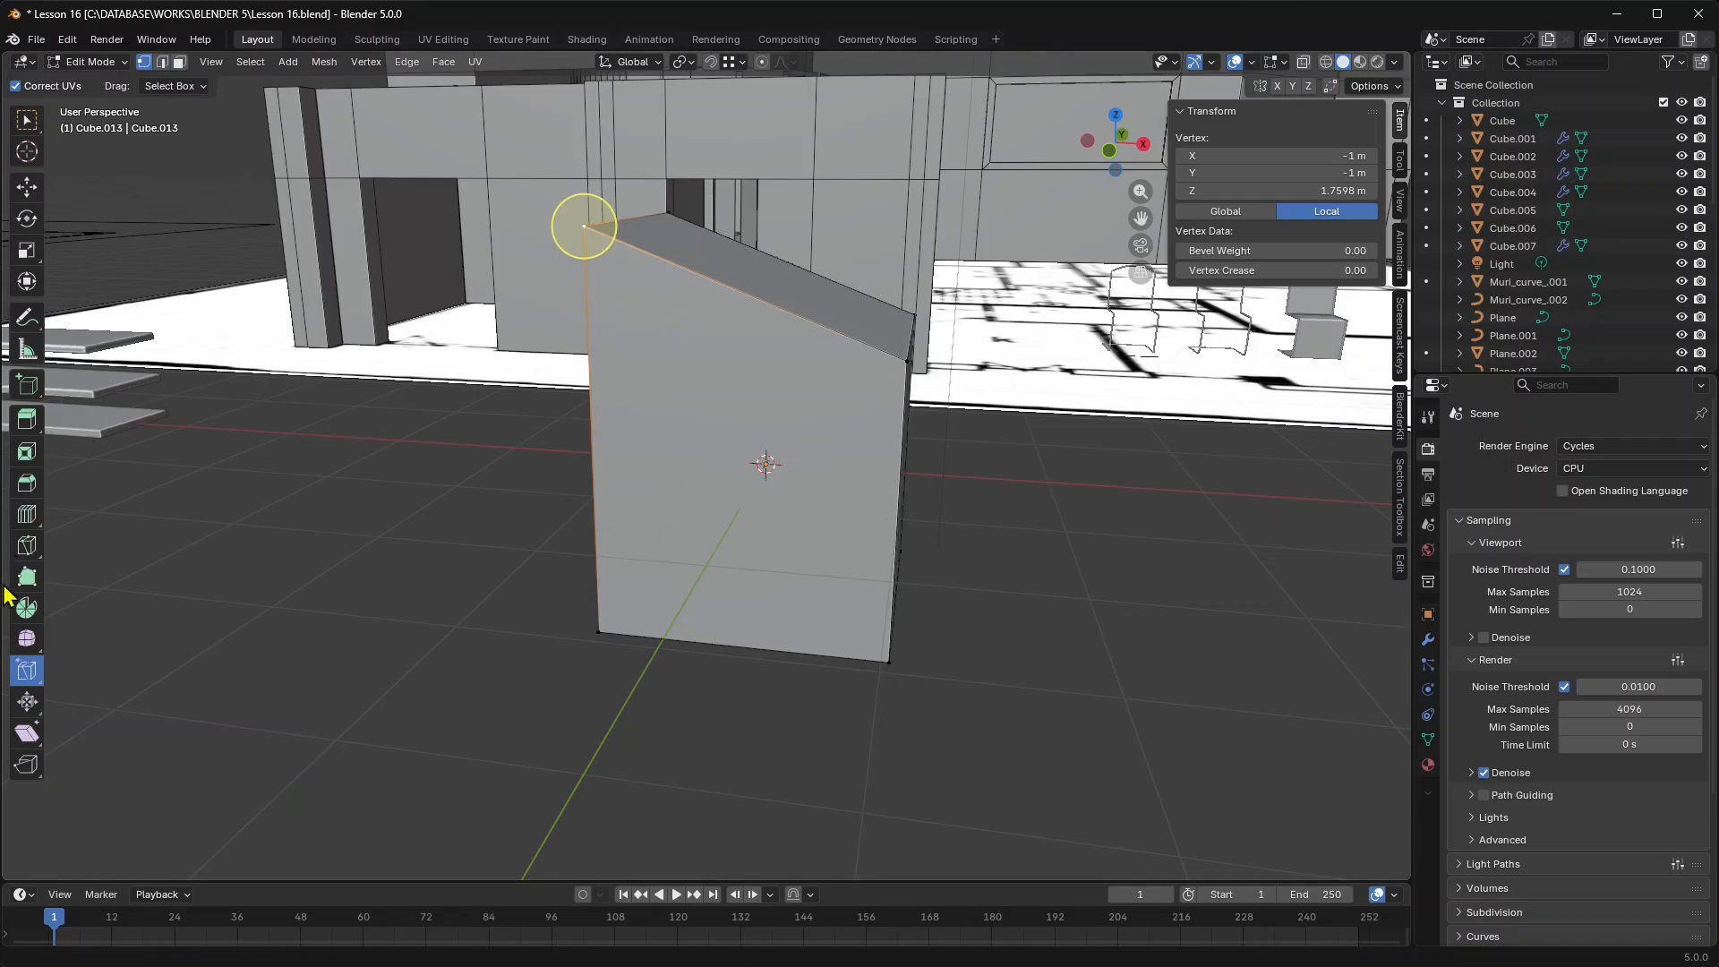
Add one horizontal loop cut around the middle of the slanted block with a factor of 0.
left_click_drag(27, 513, 123, 517)
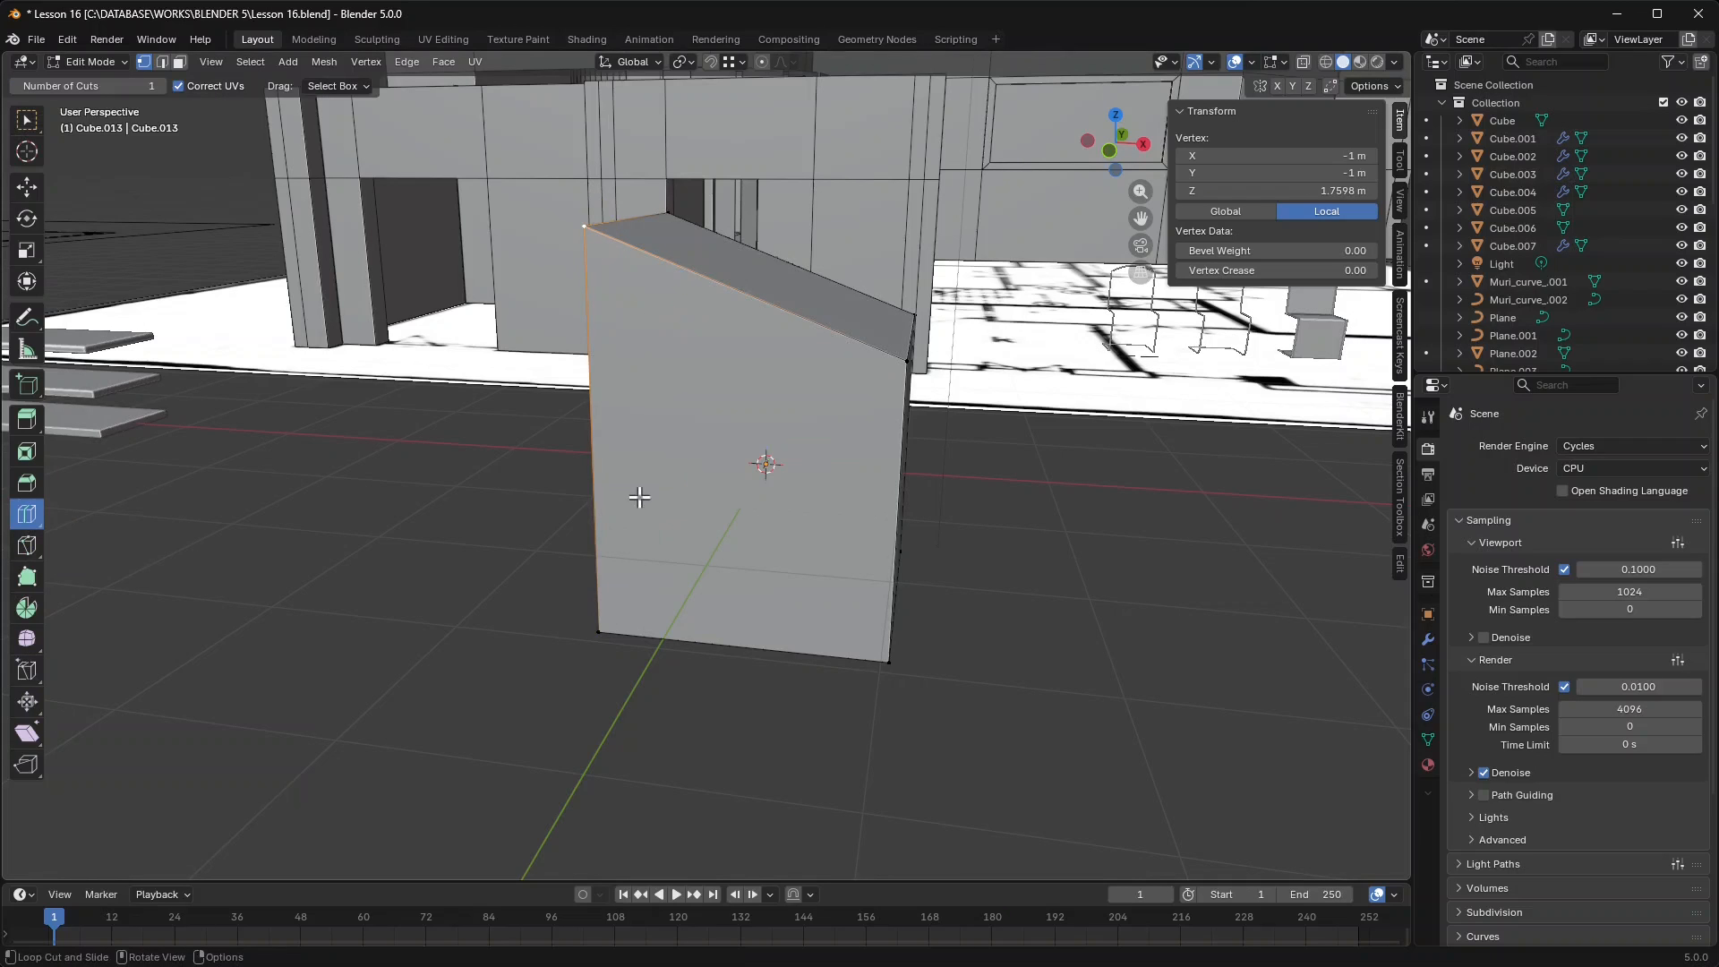
left_click(598, 474)
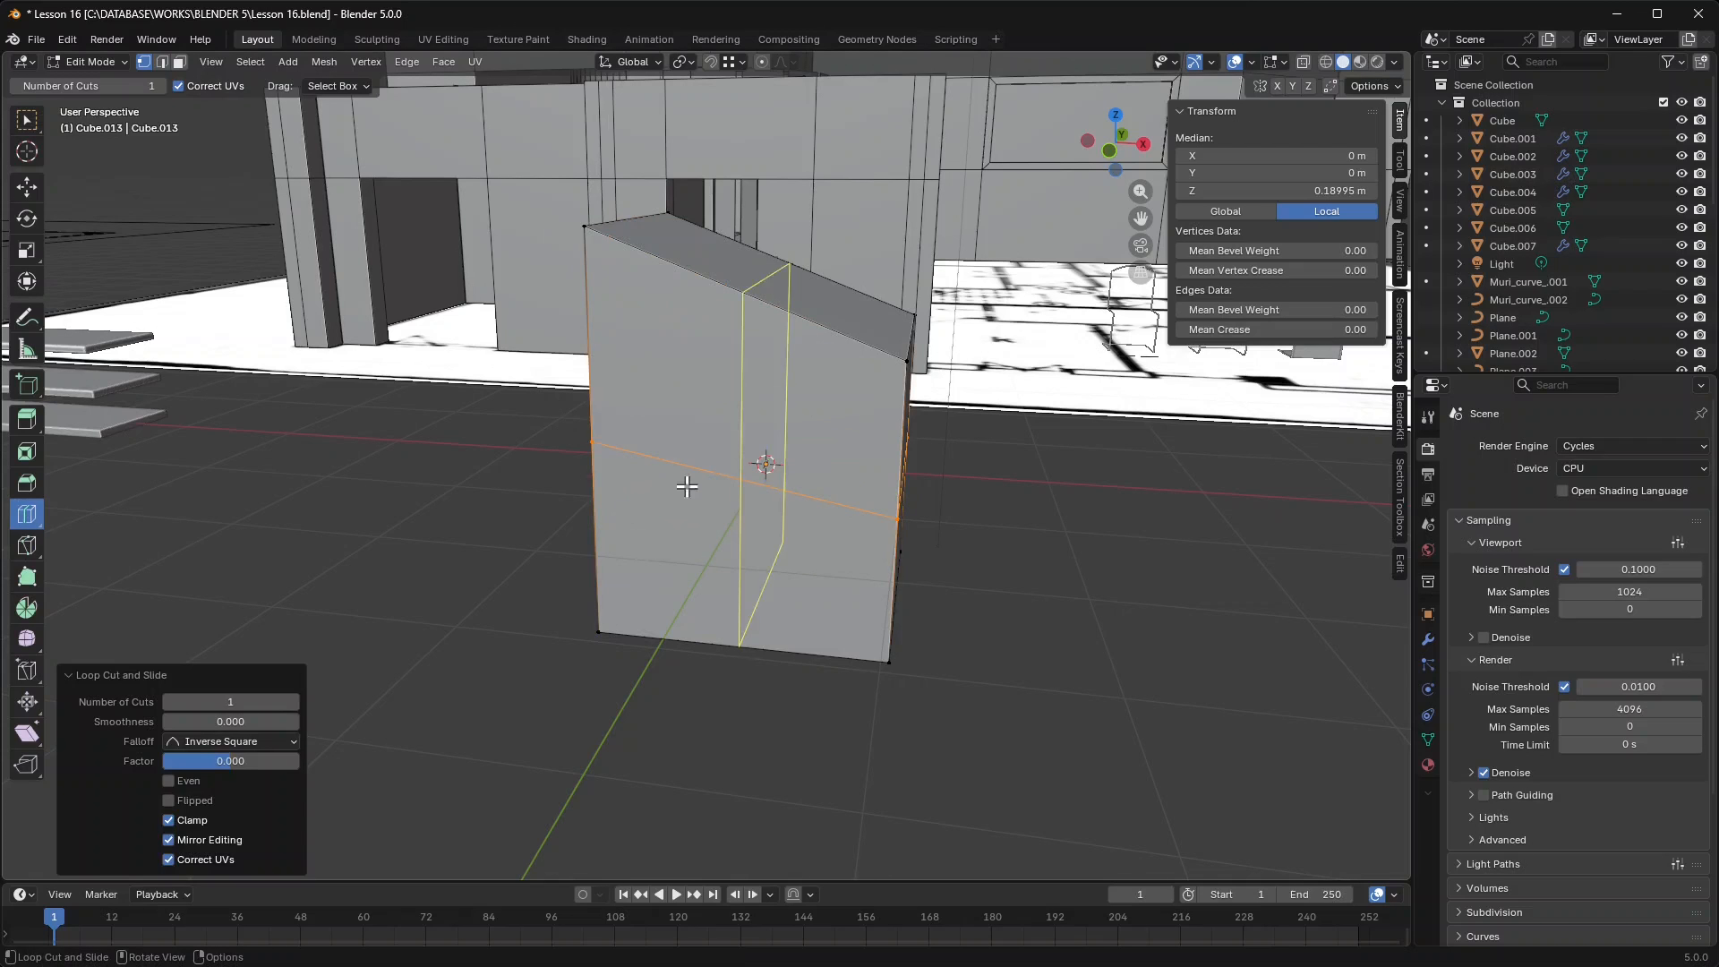
Try moving the horizontal loop's front vertex on the tall side about -0.16 m along Z, and undo the move.
middle_click_drag(764, 468, 794, 388)
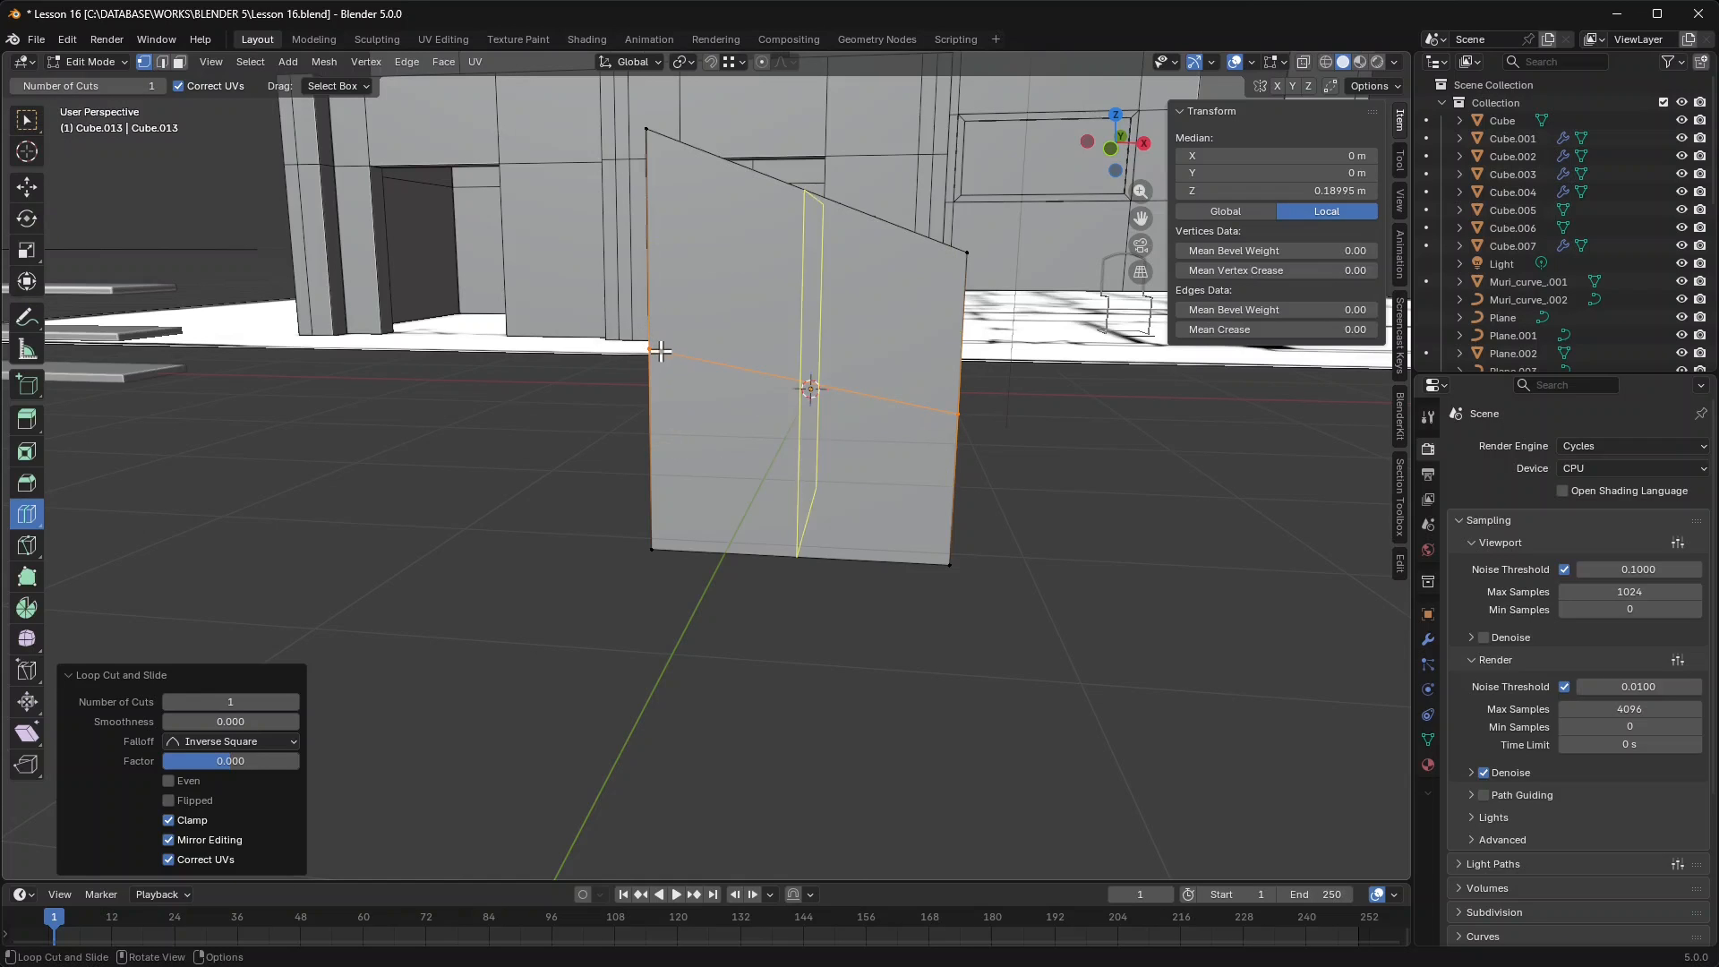
left_click(26, 186)
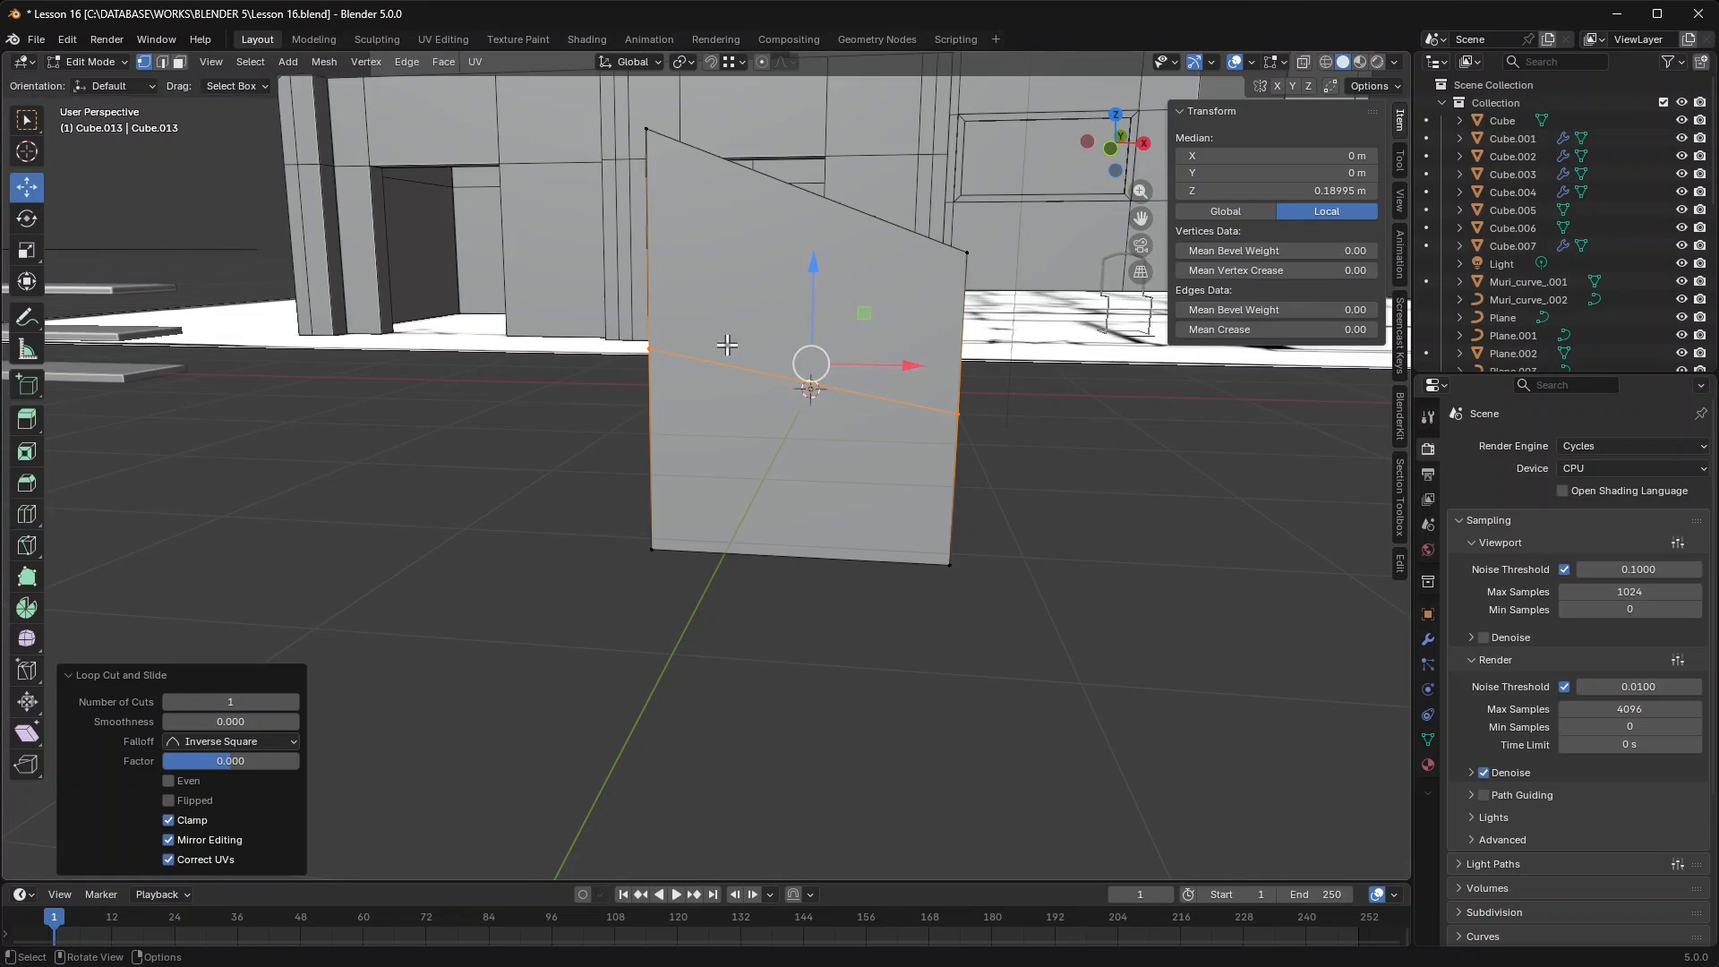
left_click(654, 349)
left_click_drag(645, 286, 609, 321)
middle_click_drag(609, 320, 797, 485)
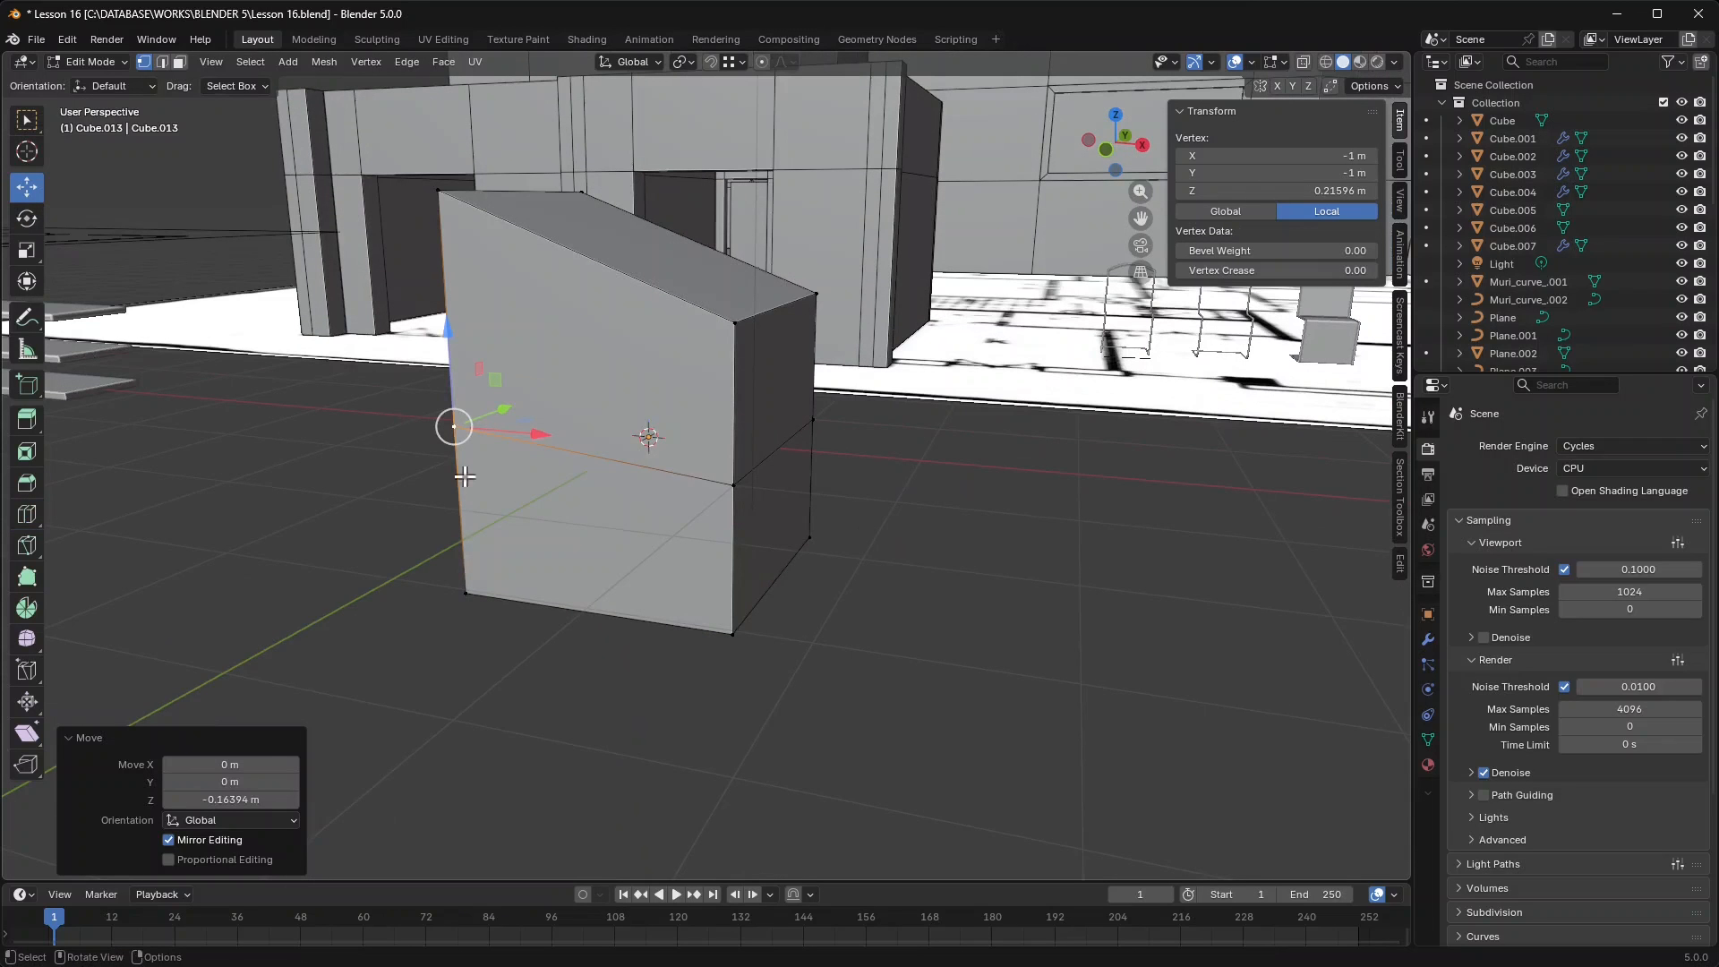
middle_click_drag(522, 450, 631, 494, "shift")
key("ctrl+z")
left_click(688, 448, "alt")
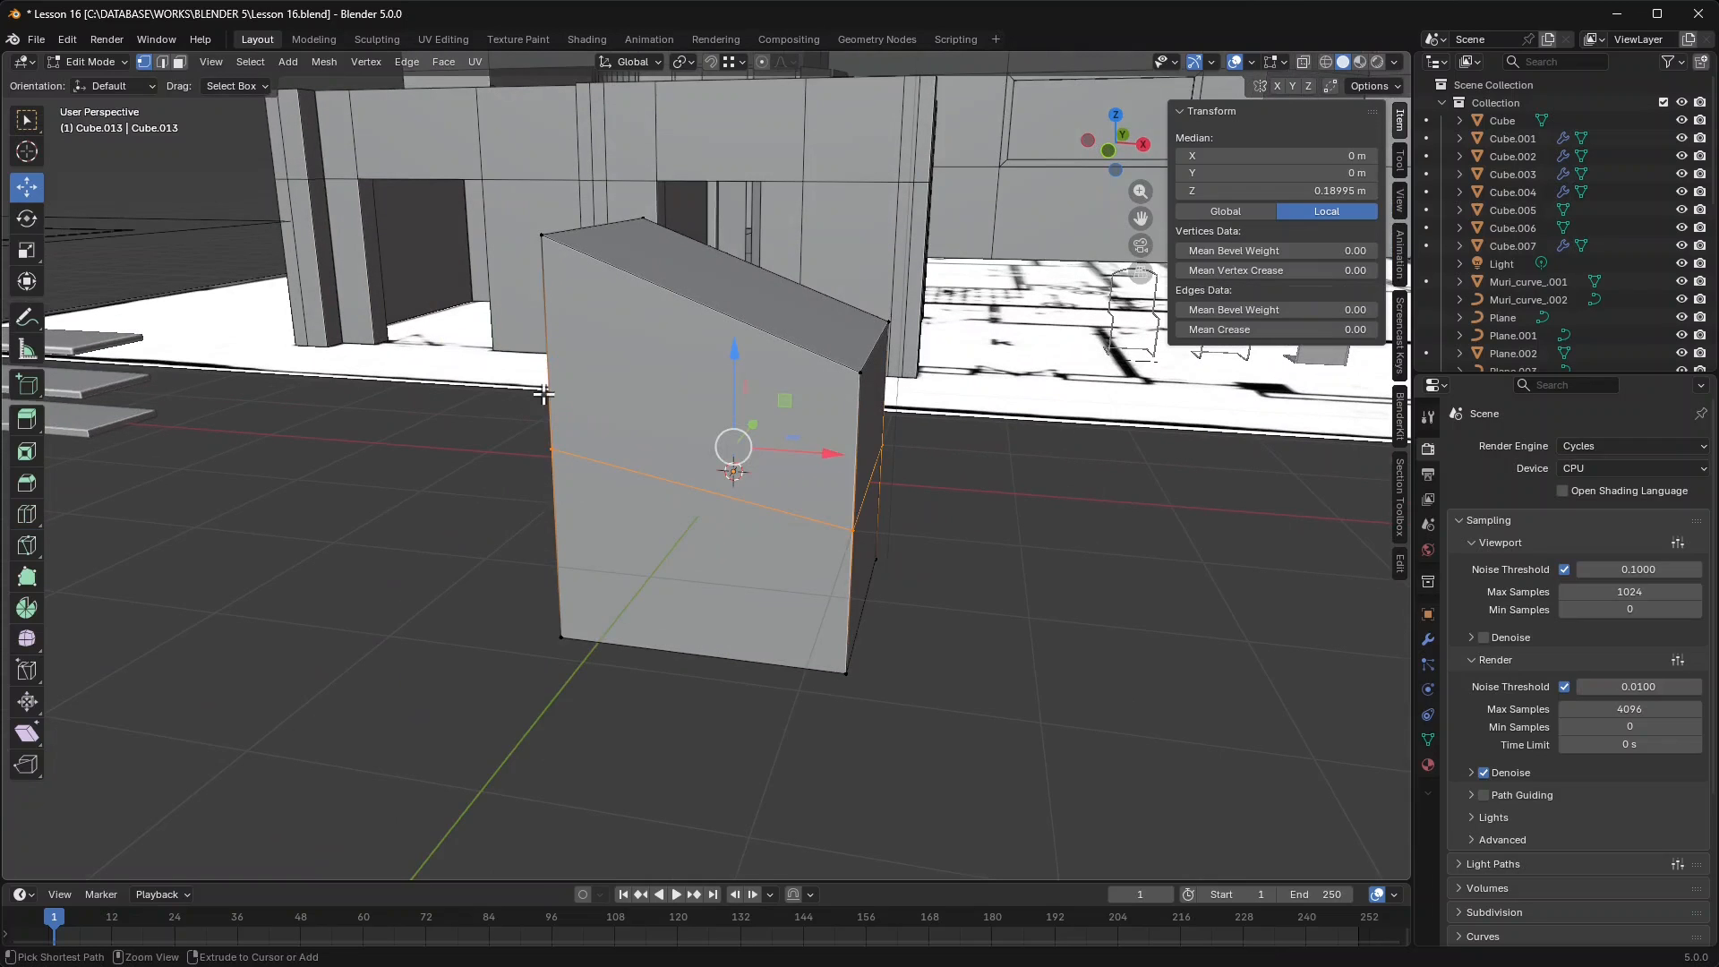
Add one vertical loop cut through the middle of the slanted block with a factor of 0.
left_click(26, 514)
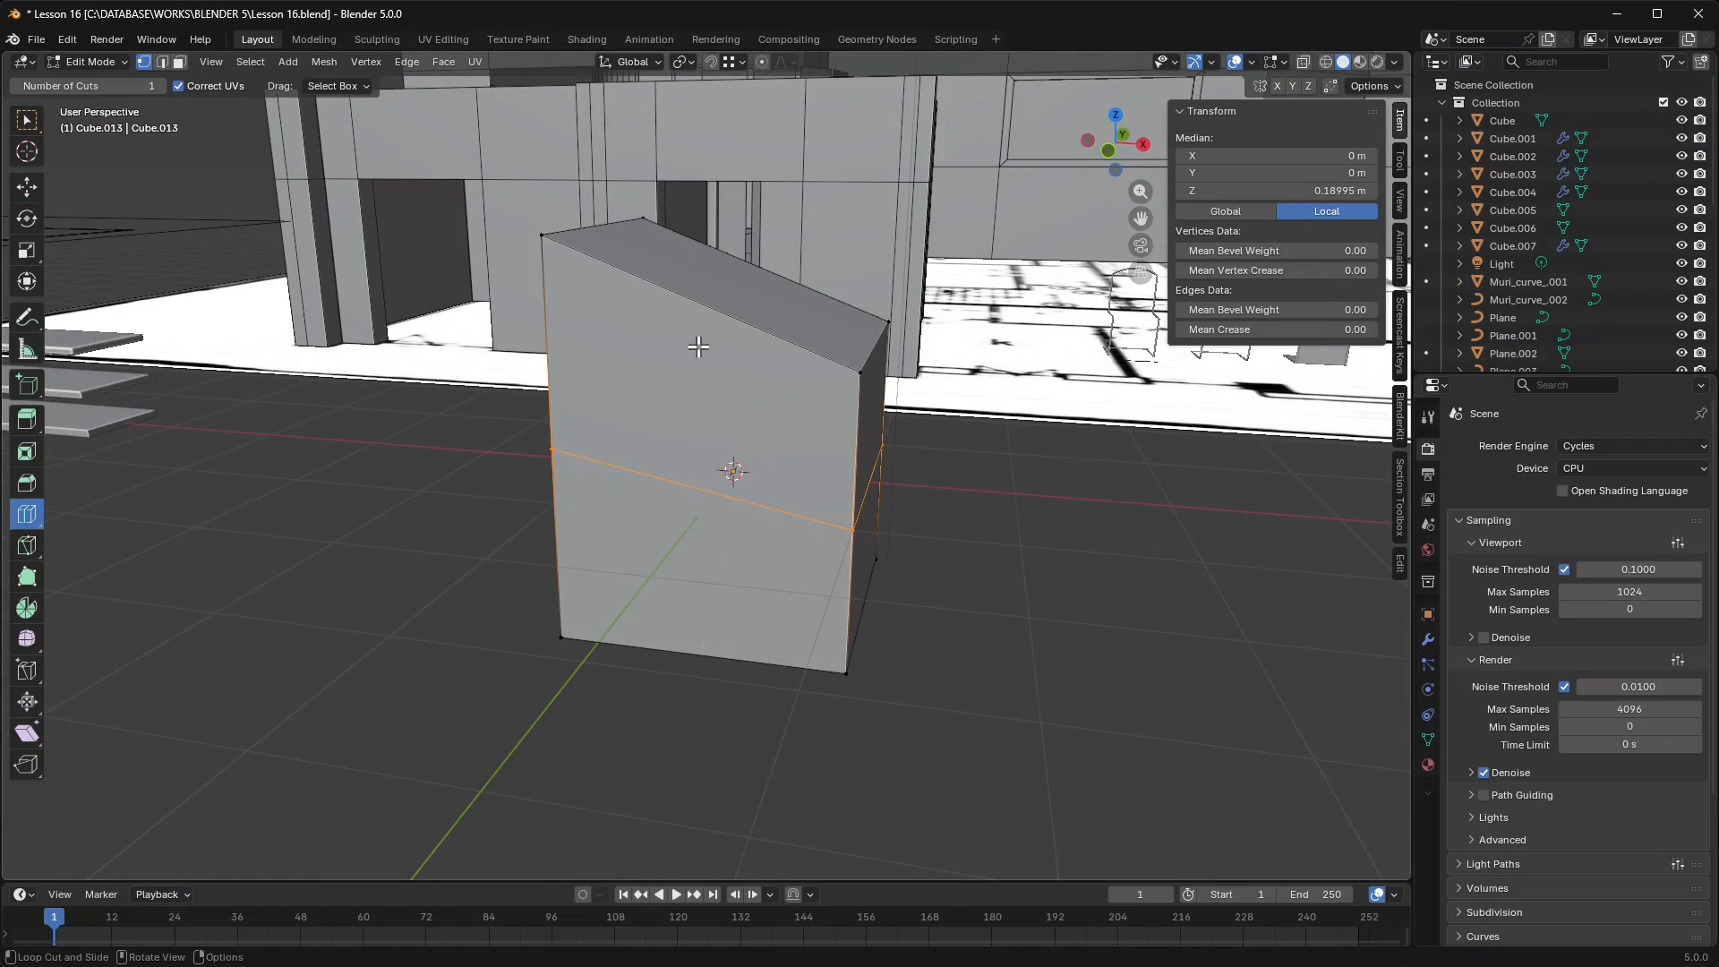
left_click(698, 348)
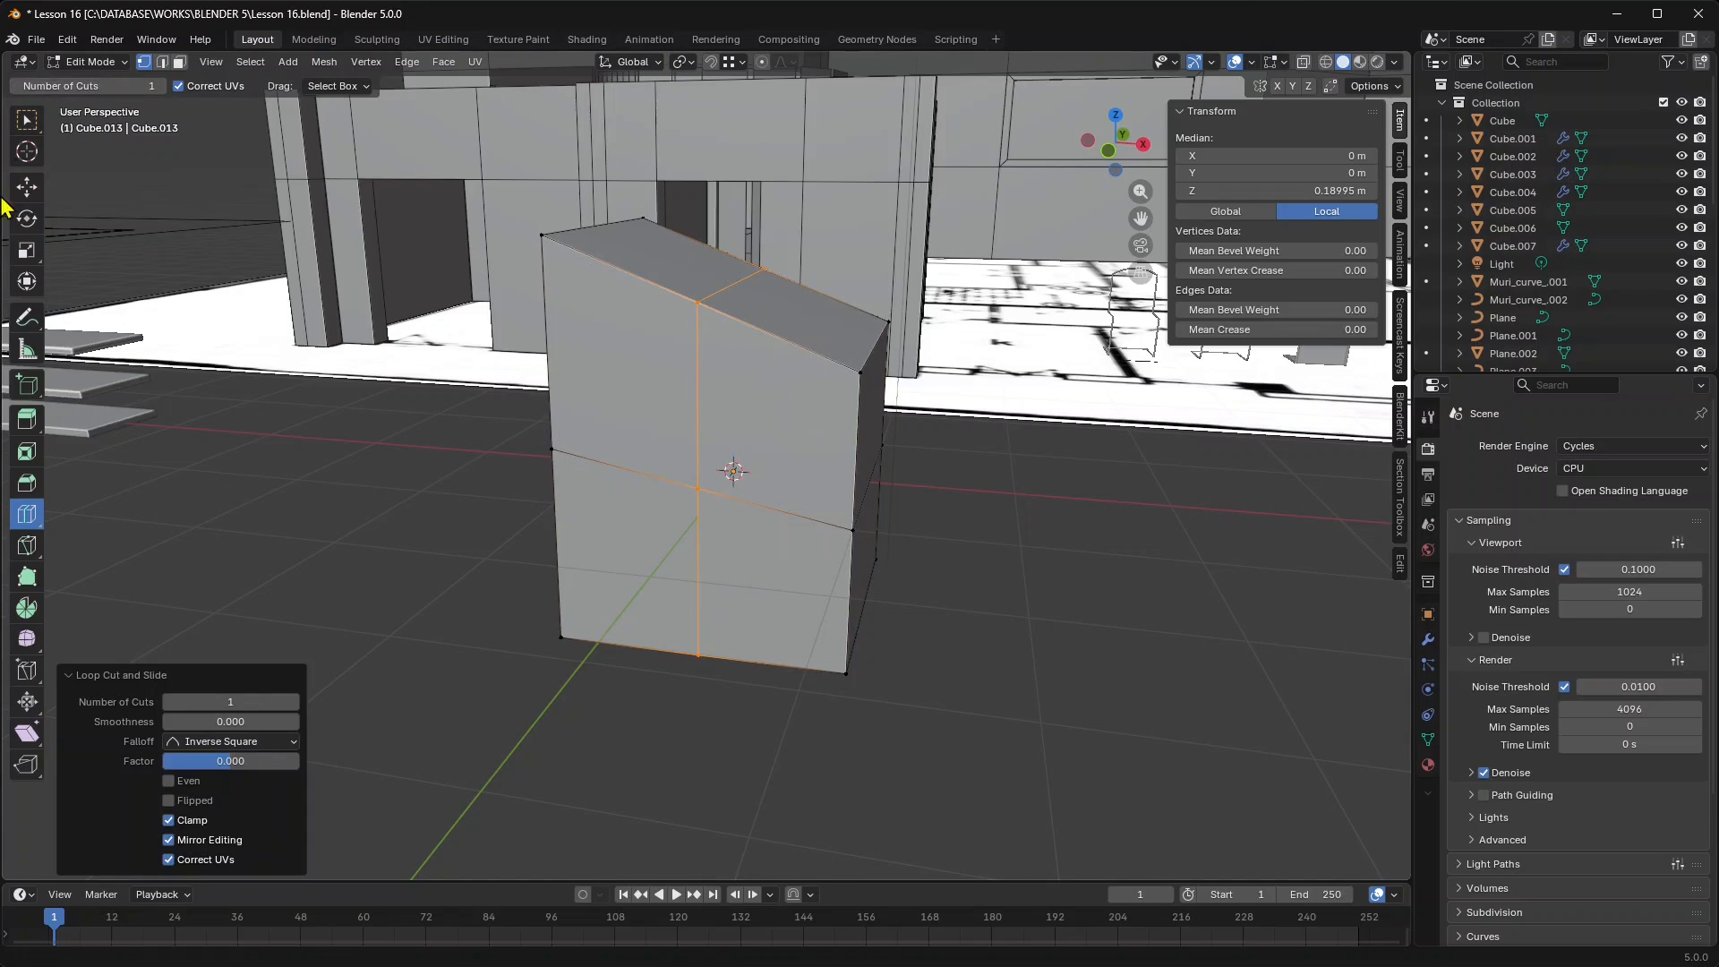
Try moving the middle vertex of the front slanted edge along X, and undo the move.
left_click(26, 186)
left_click(697, 299)
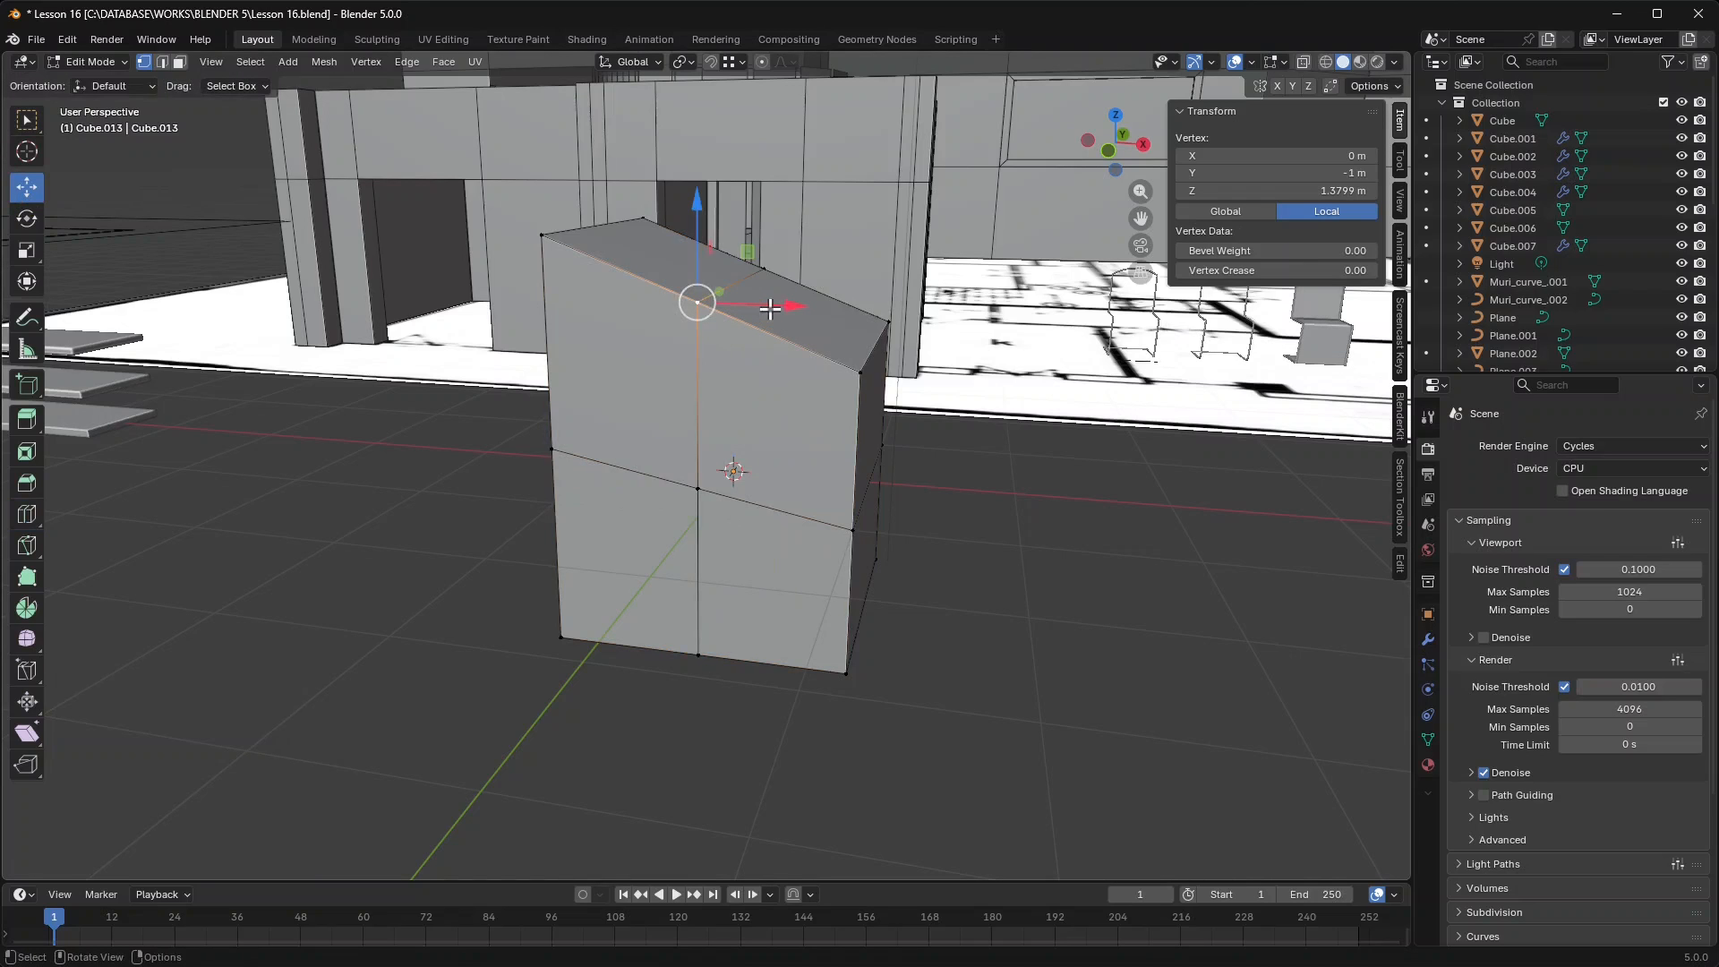
left_click_drag(773, 309, 813, 325)
key("ctrl+z")
Try Vertex Slide on the middle vertex of the front slanted edge with a factor of about 0.36, and undo the slide.
left_click(31, 681)
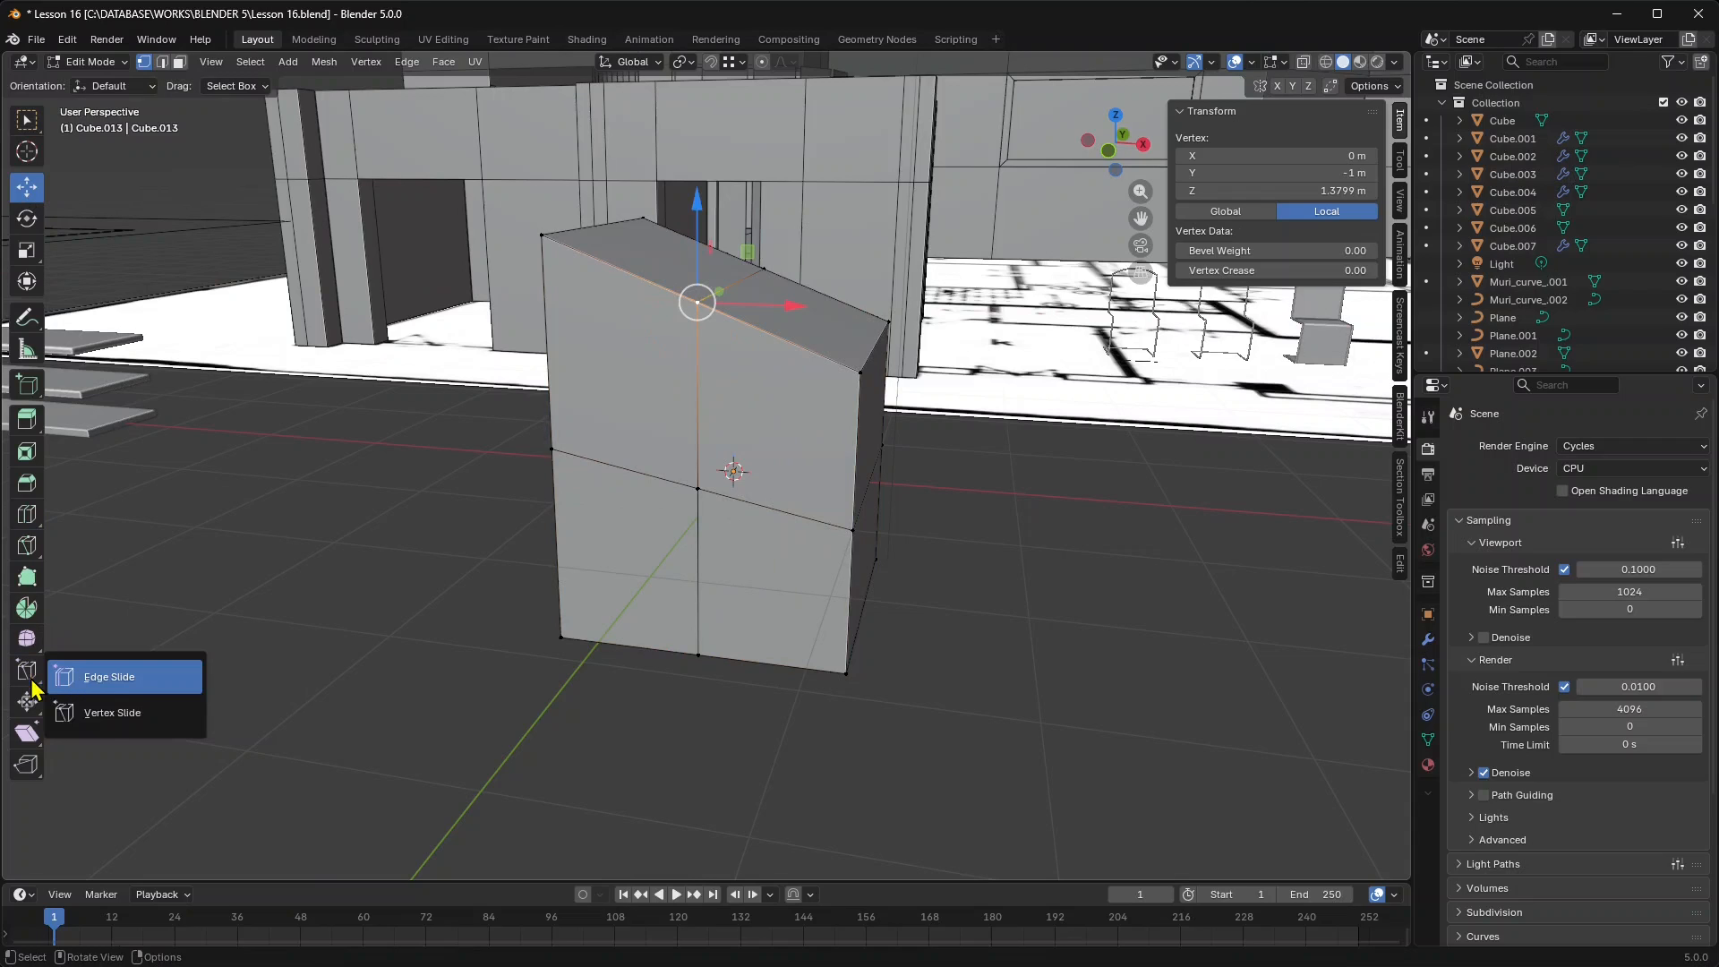
left_click(109, 711)
left_click_drag(697, 299, 641, 278)
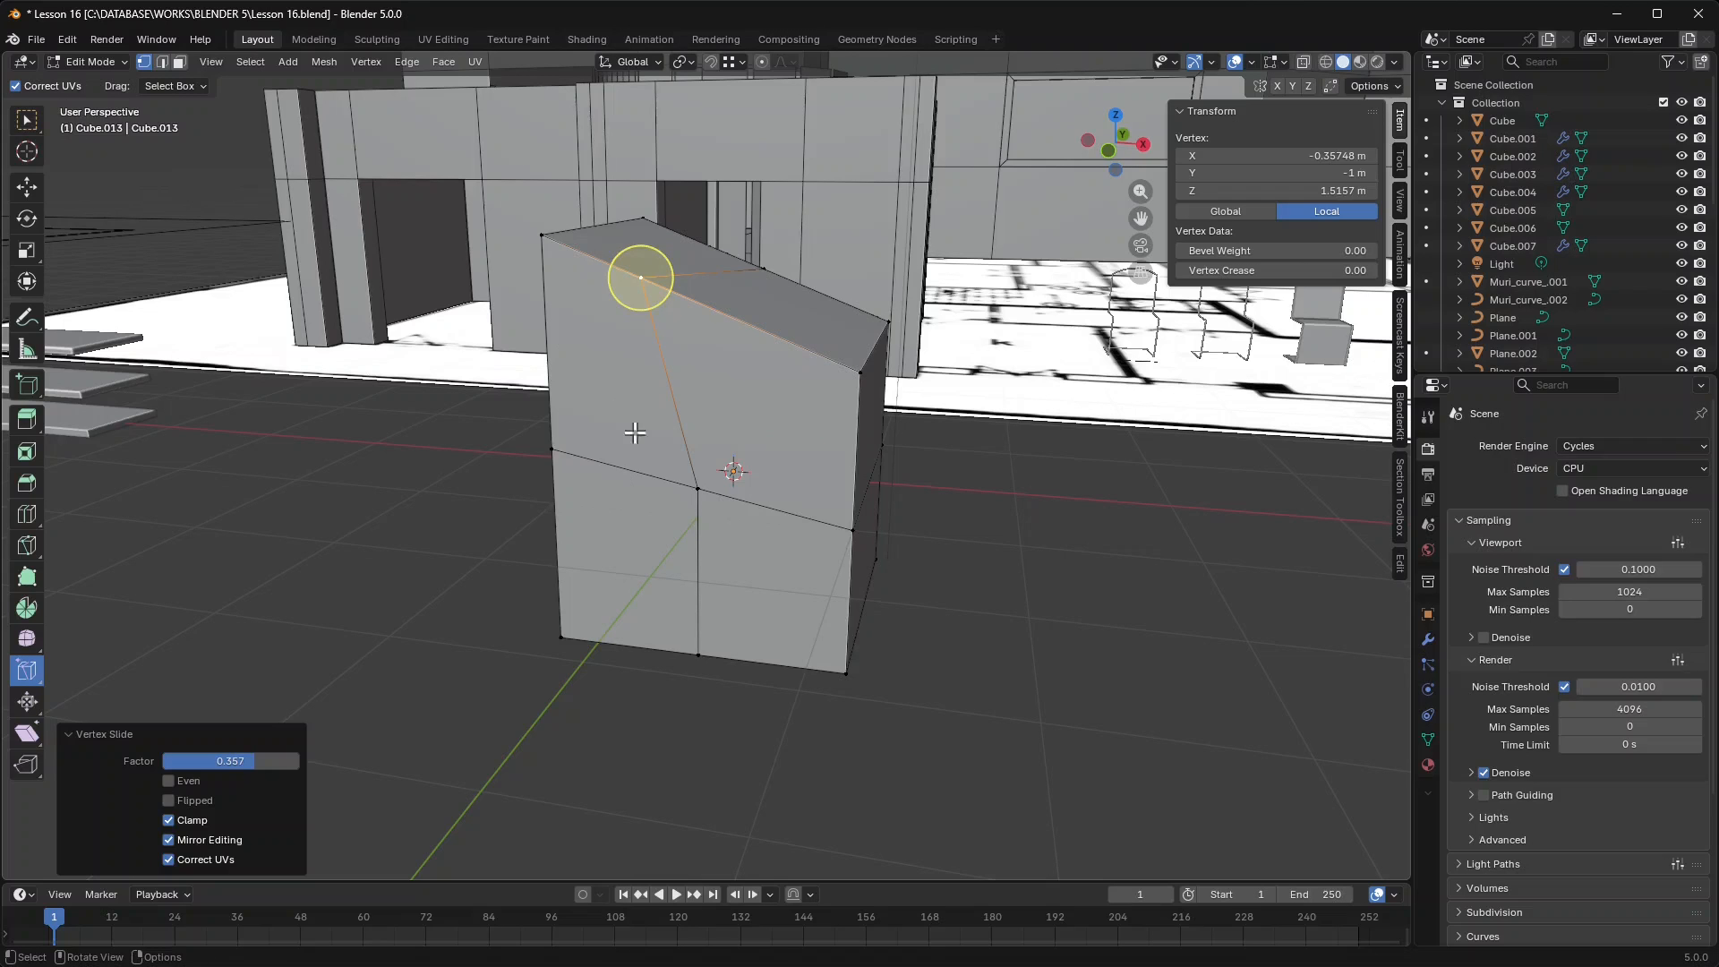
key("ctrl+z")
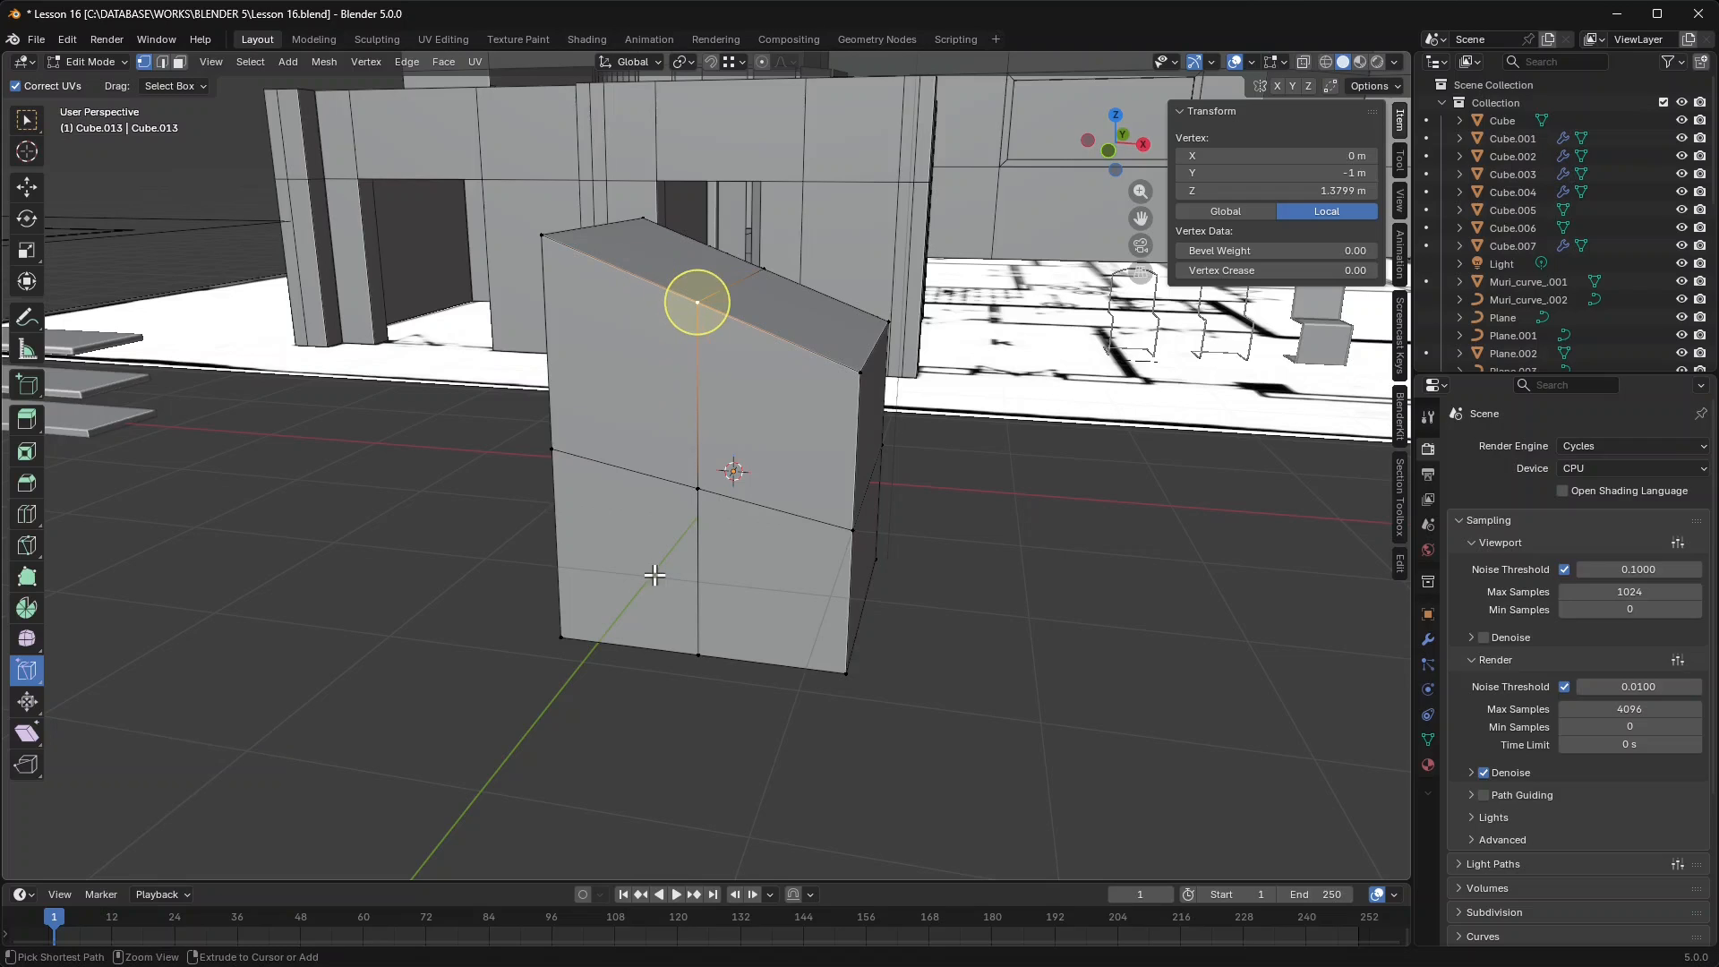
Rip the middle vertex of the front slanted edge with Rip Region, moving it about -0.37 m X, -0.23 m Y and -0.40 m Z.
left_click(30, 766)
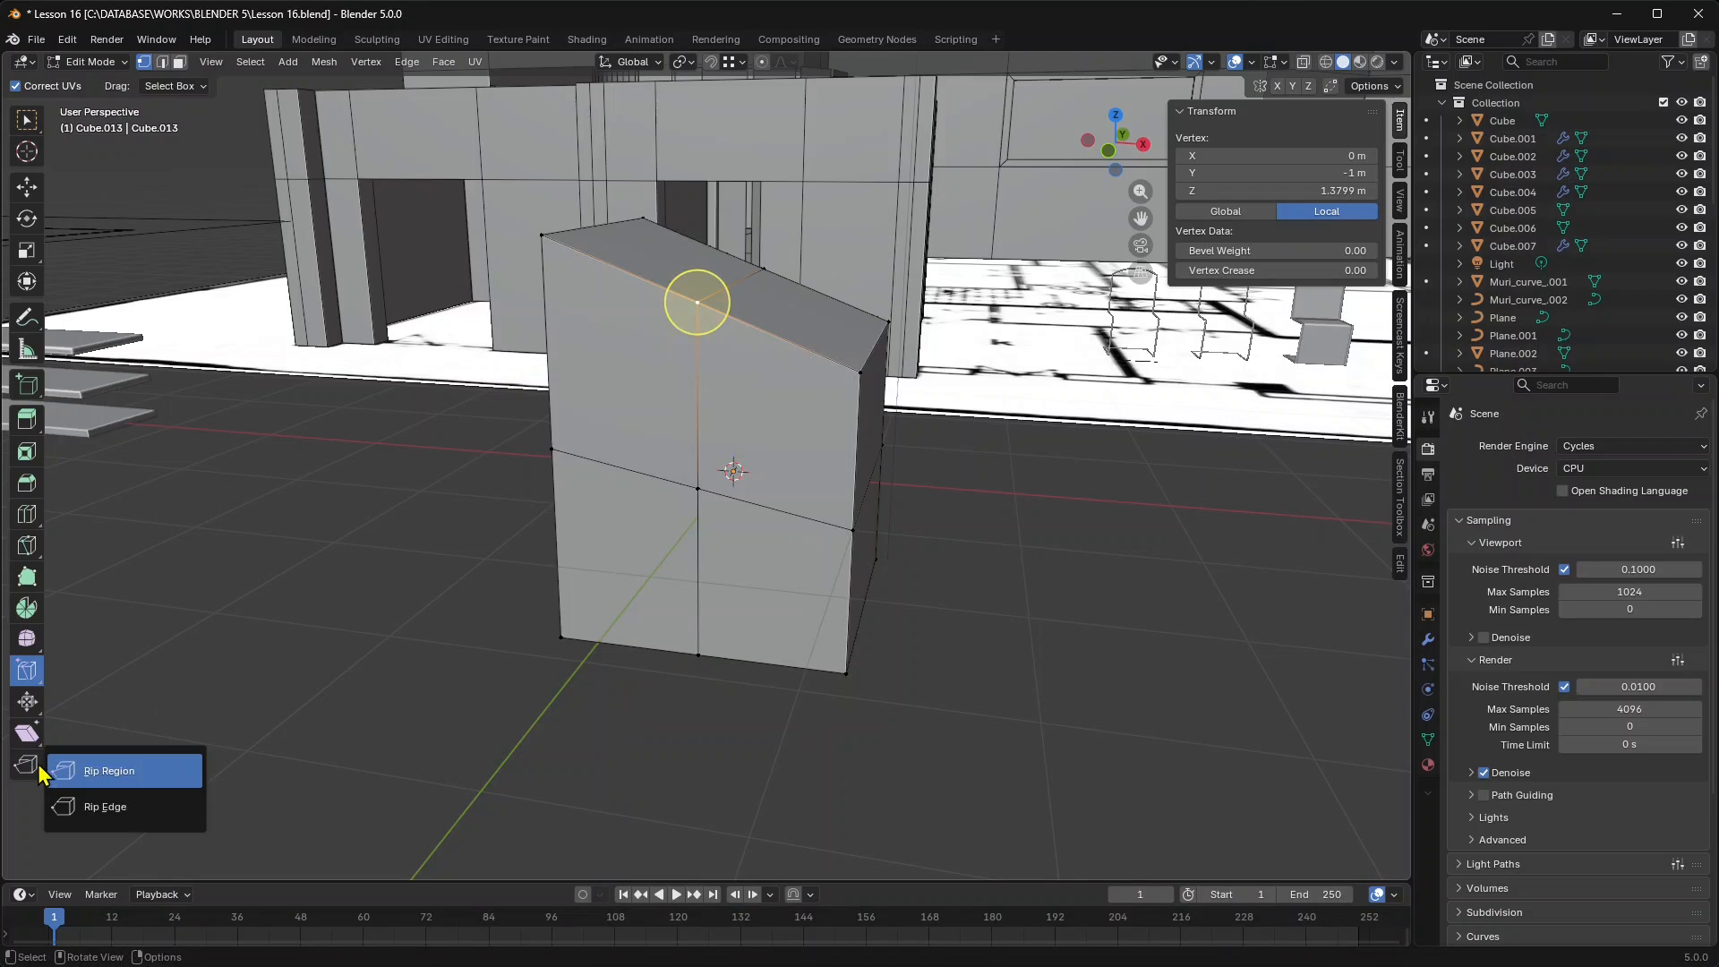
left_click(98, 774)
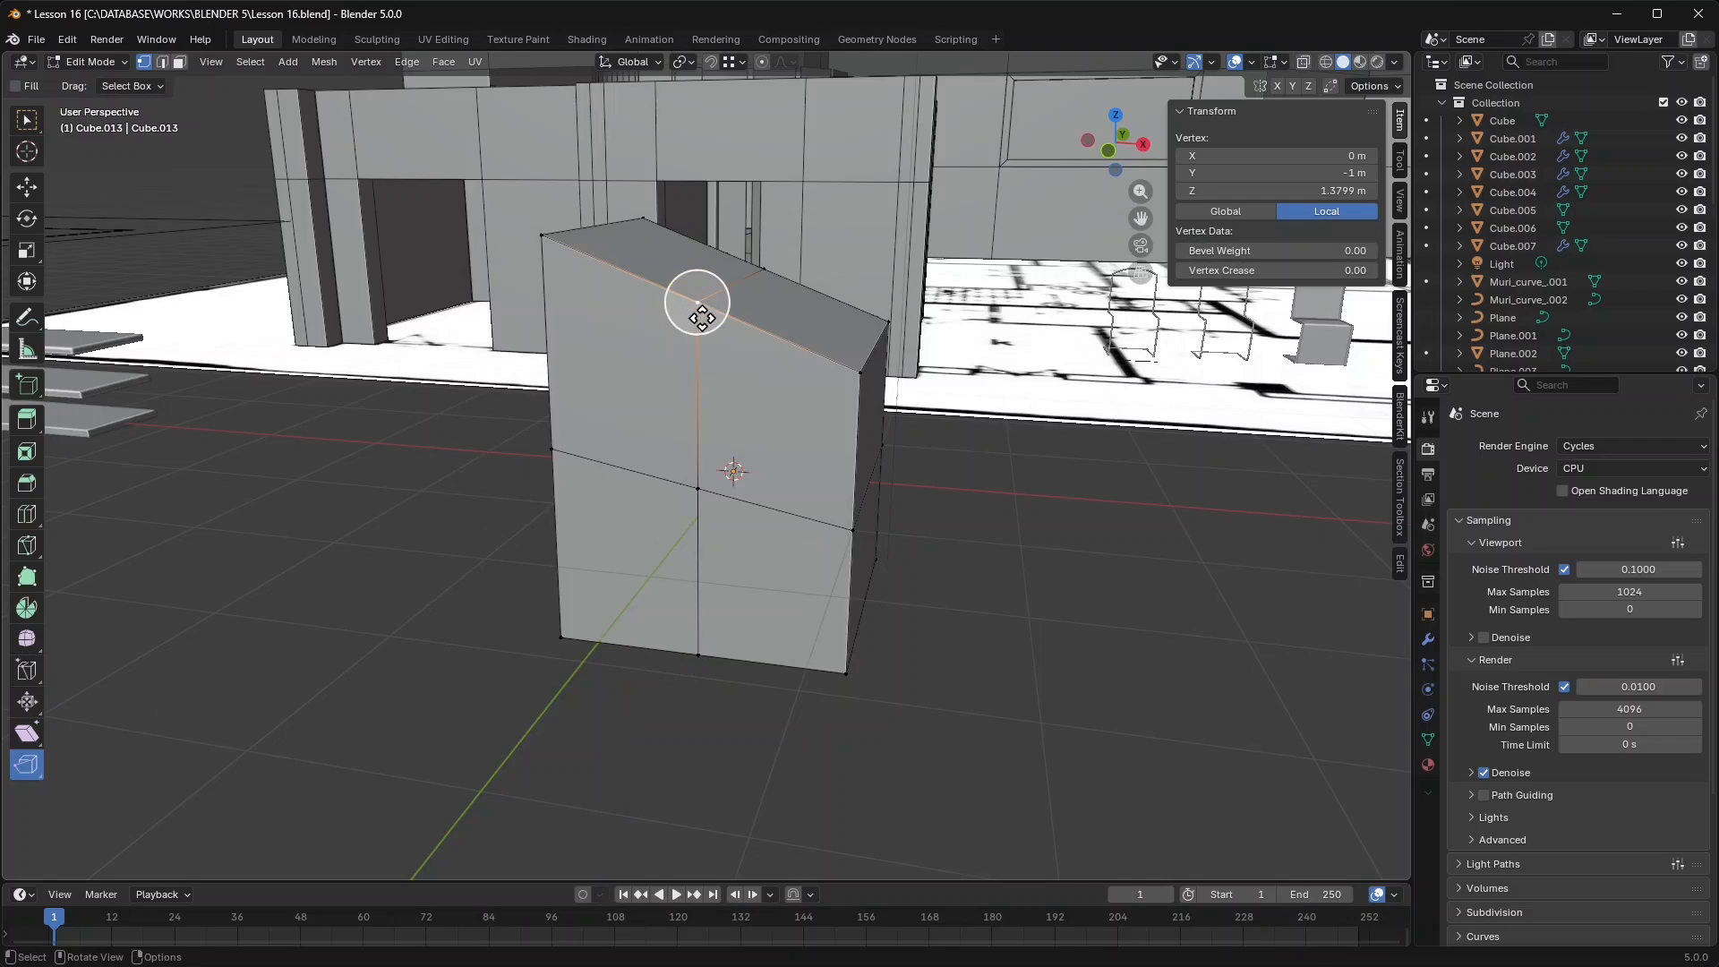
left_click_drag(680, 315, 625, 385)
middle_click_drag(714, 473, 672, 498)
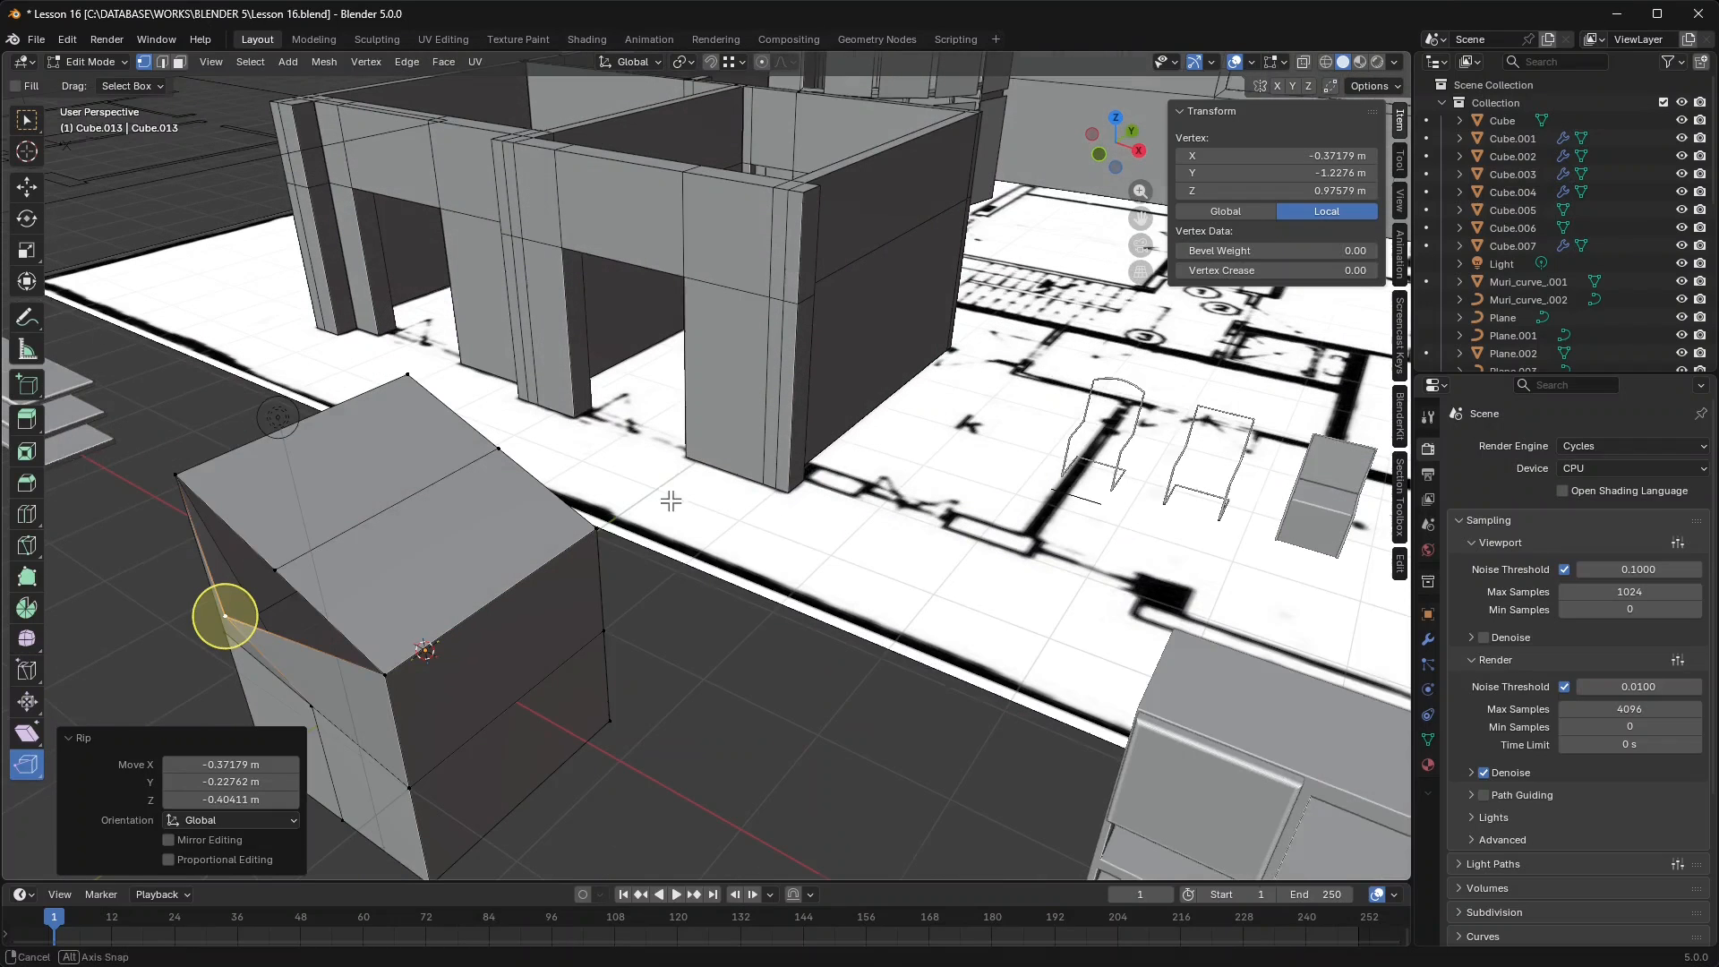
middle_click_drag(276, 573, 434, 469)
Select the original and the ripped vertex, try merging them At Center, and undo the merge.
key("ctrl+z")
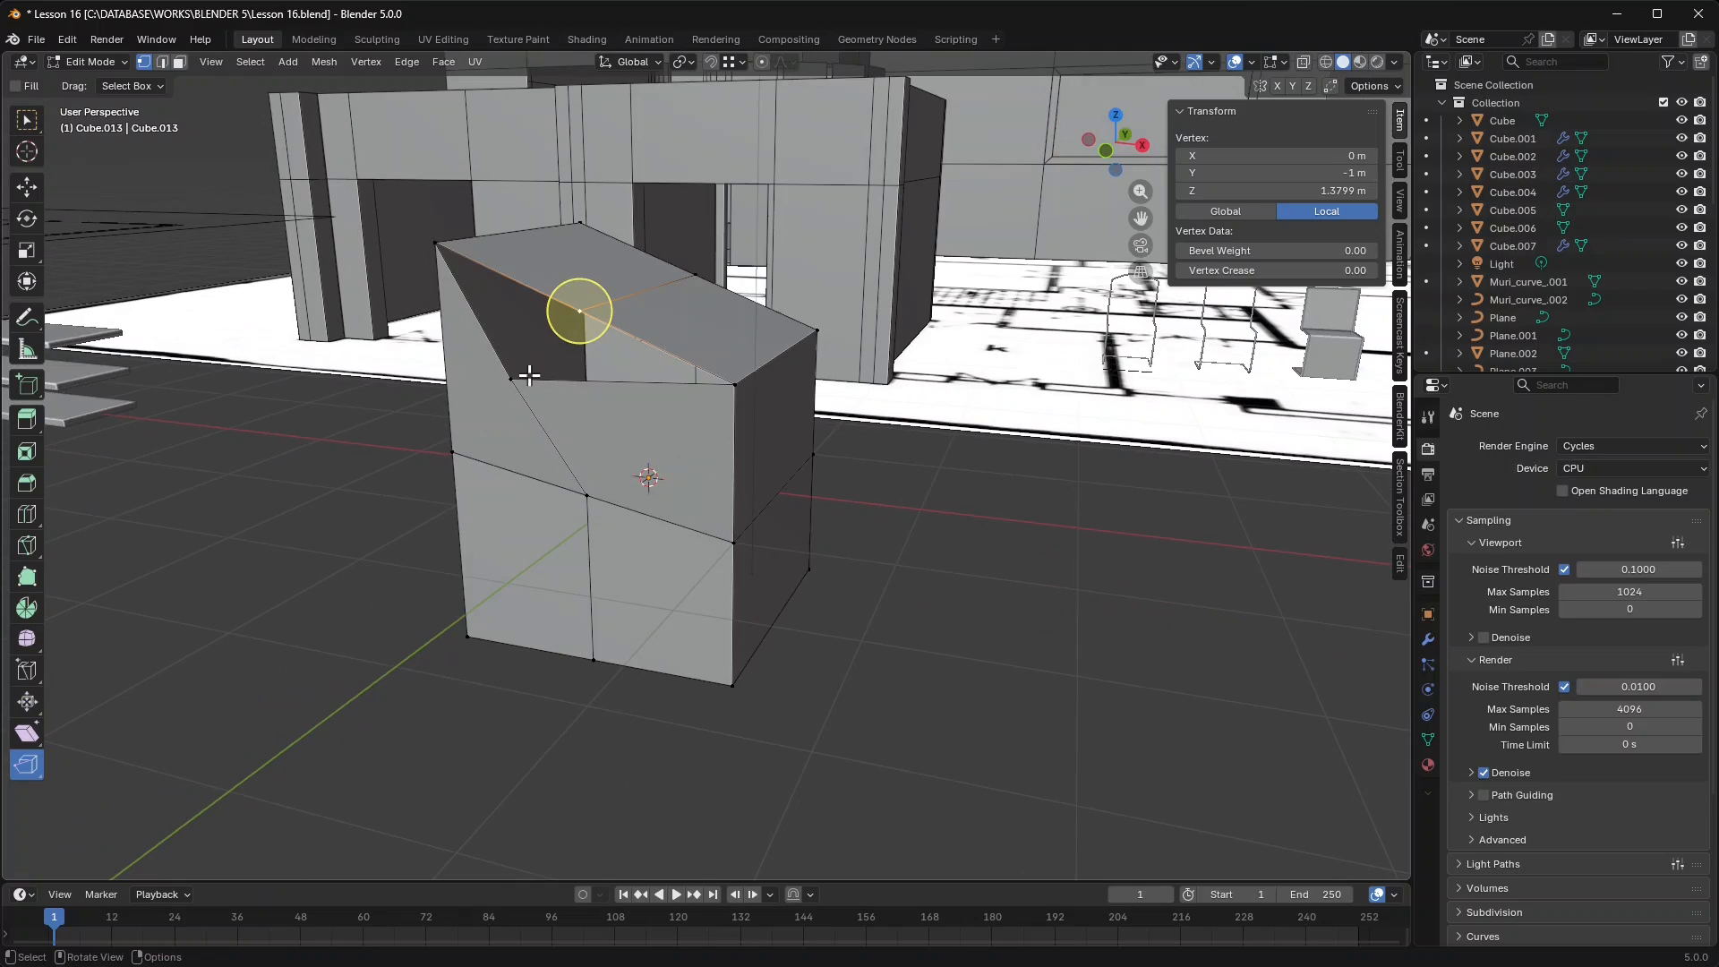
left_click(544, 345, "shift")
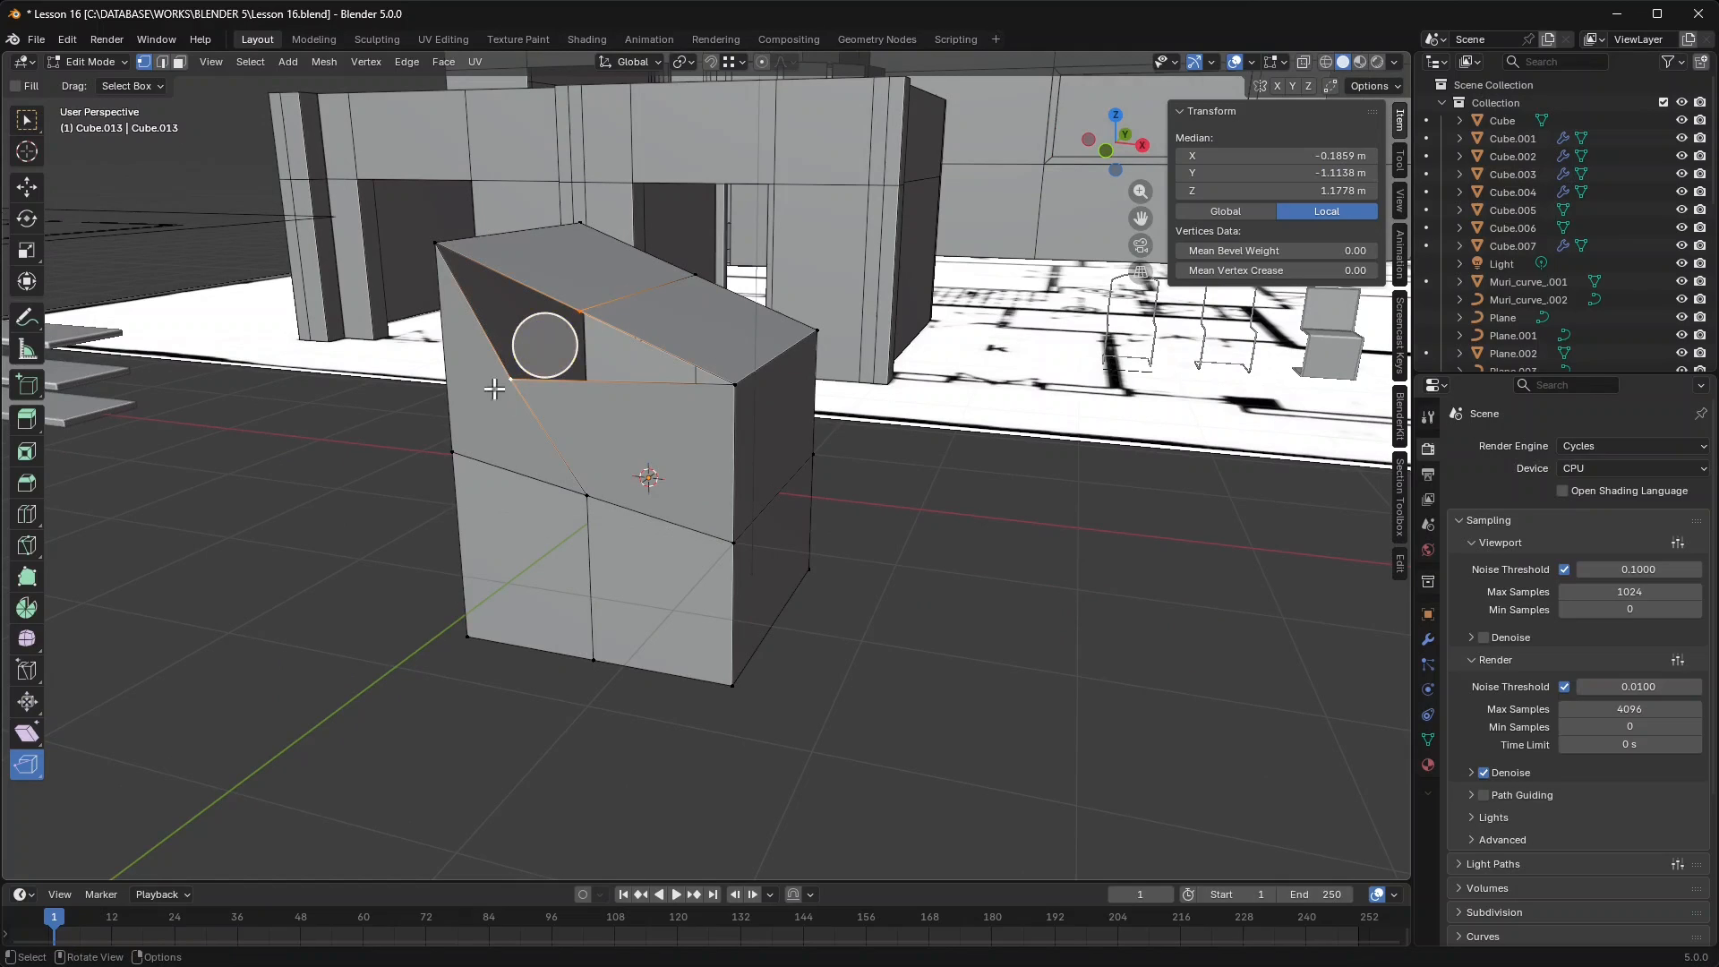
middle_click_drag(494, 389, 542, 491)
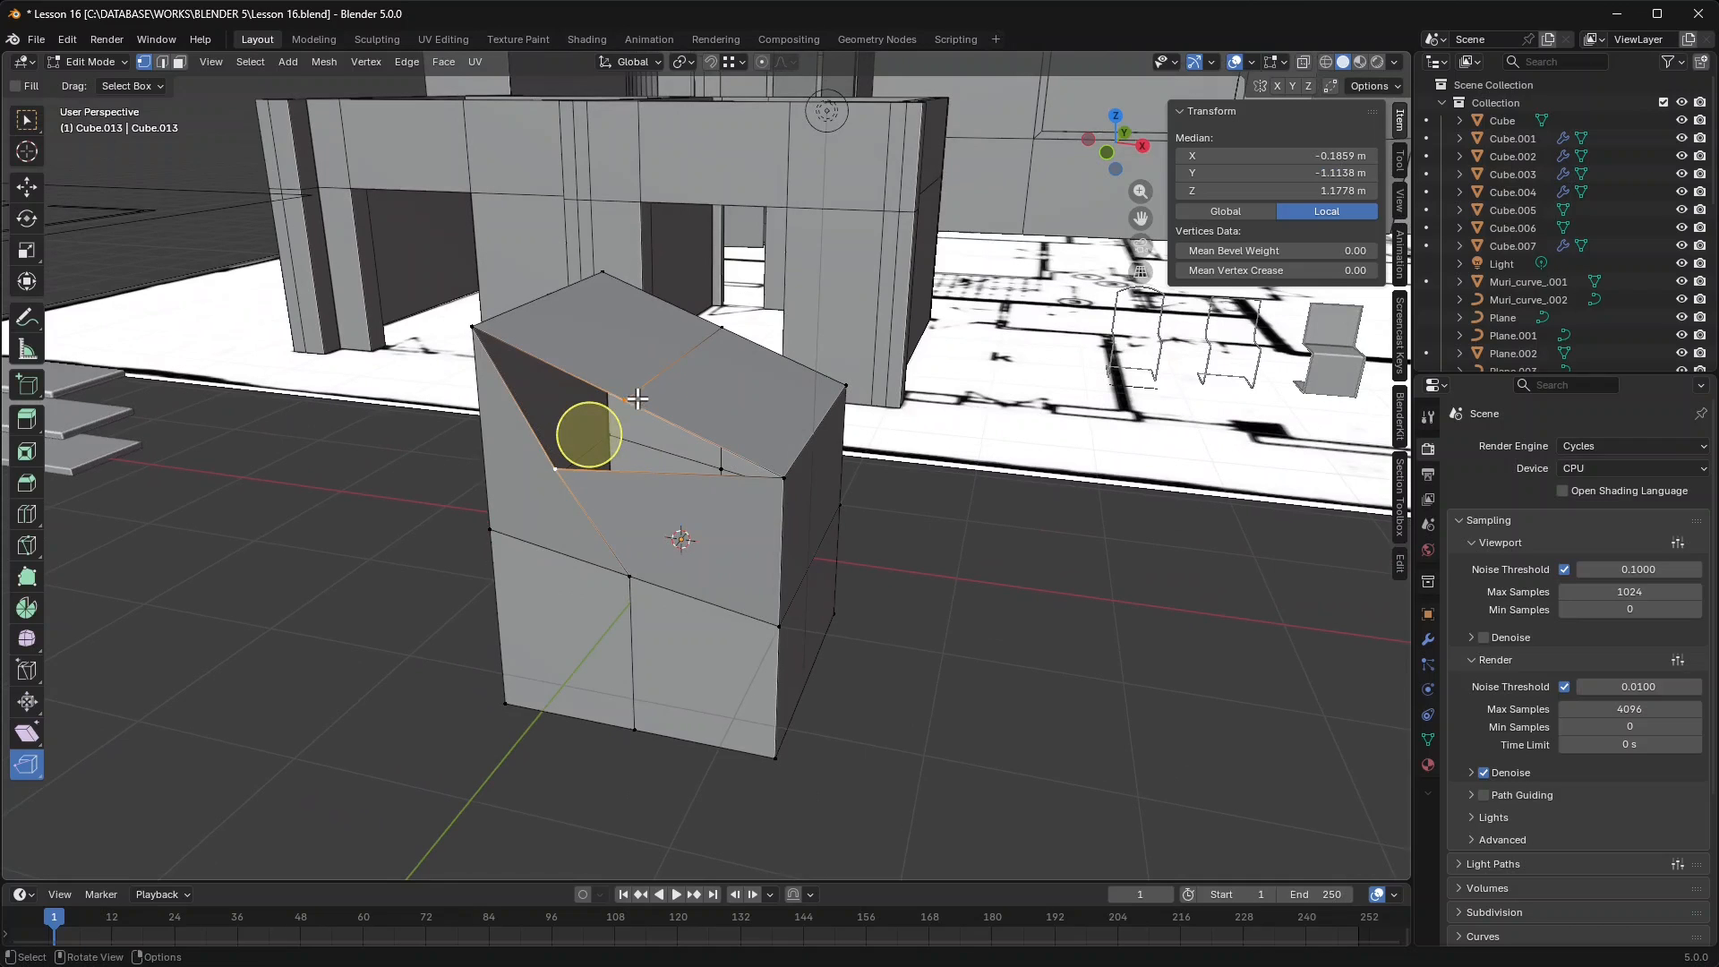
right_click(616, 404)
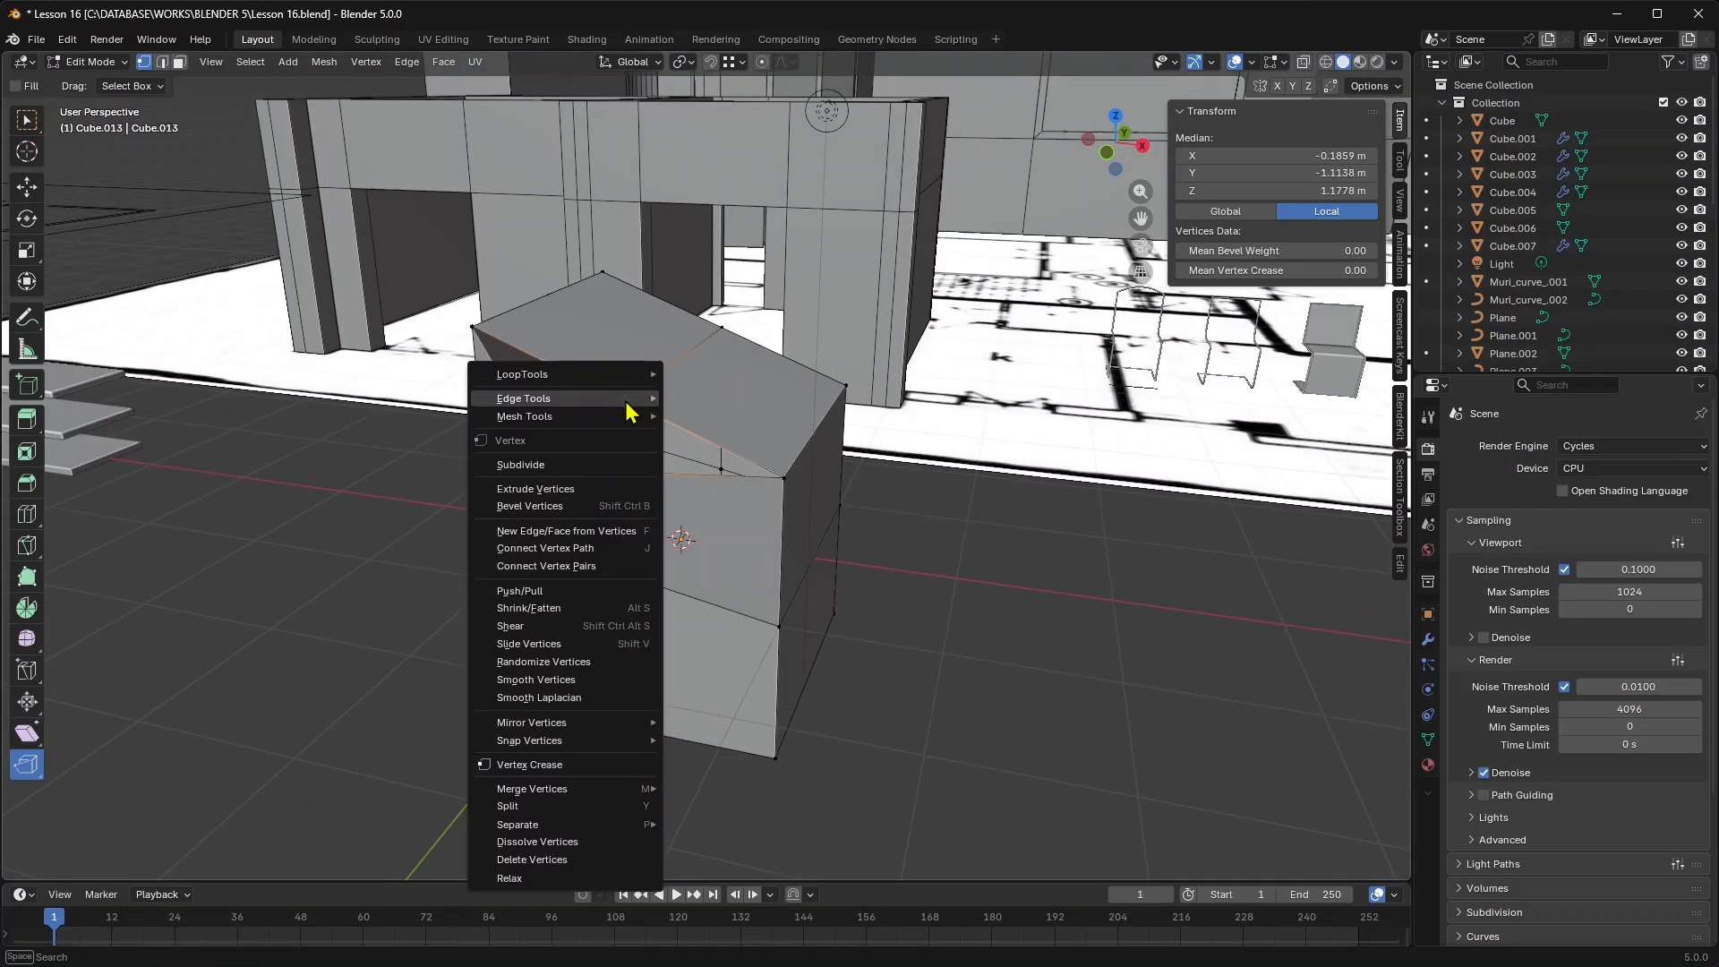
mouse_move(616, 799)
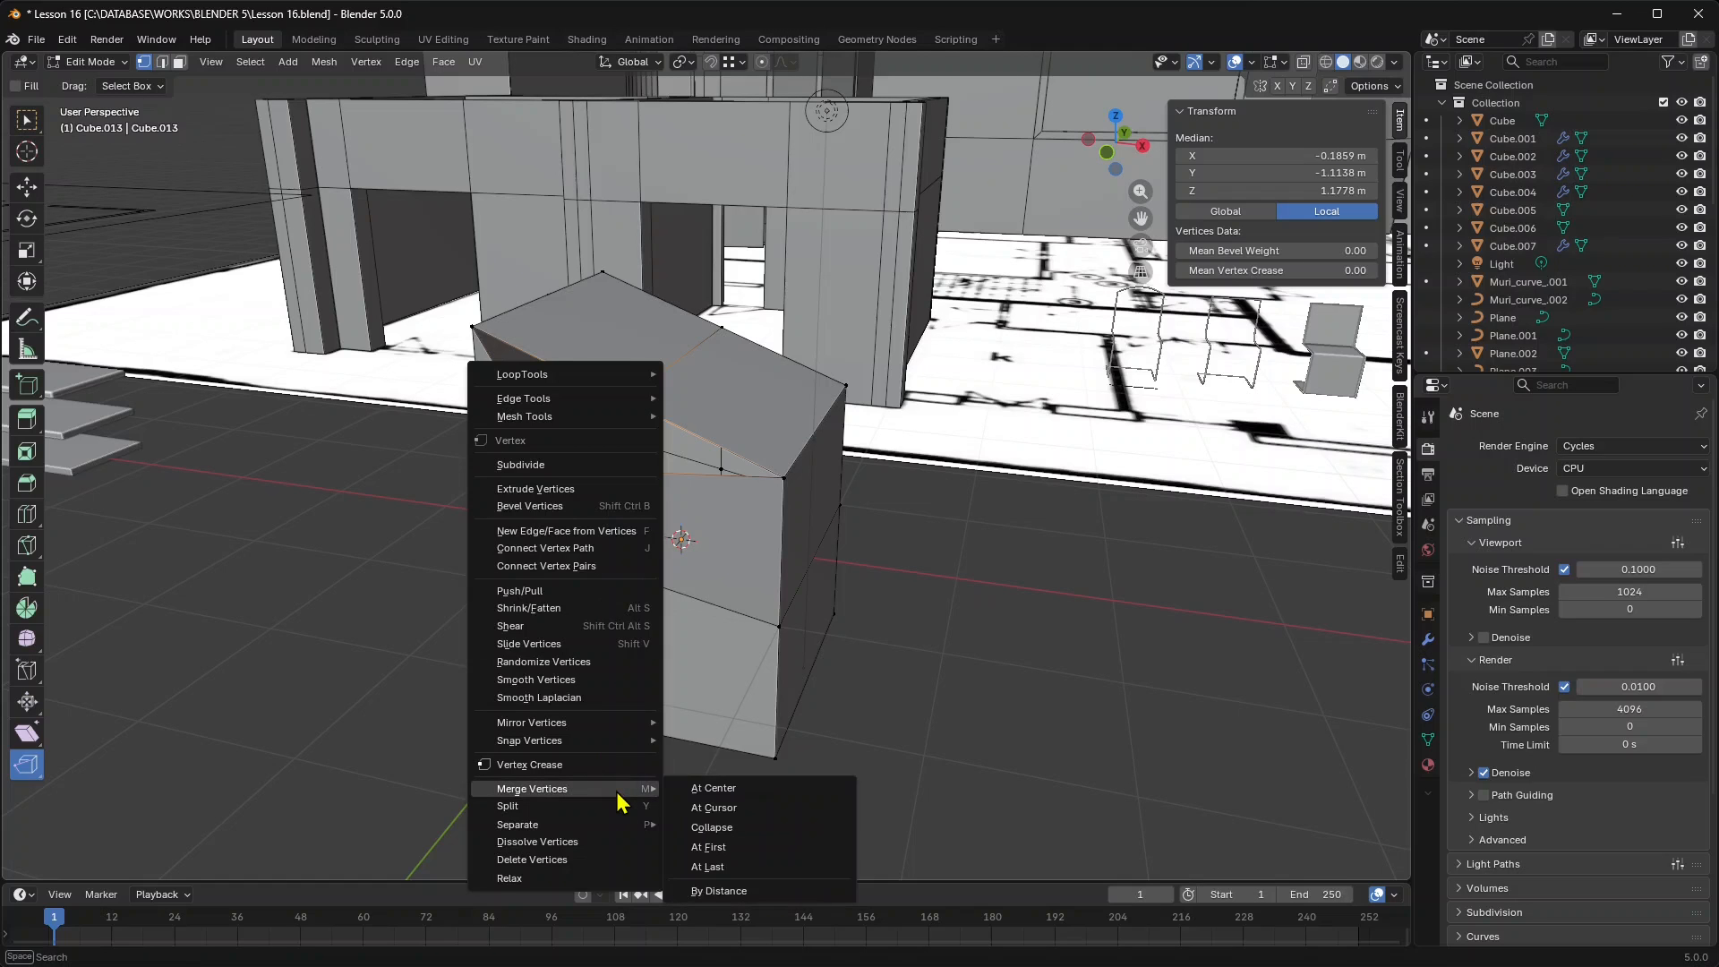
left_click(715, 788)
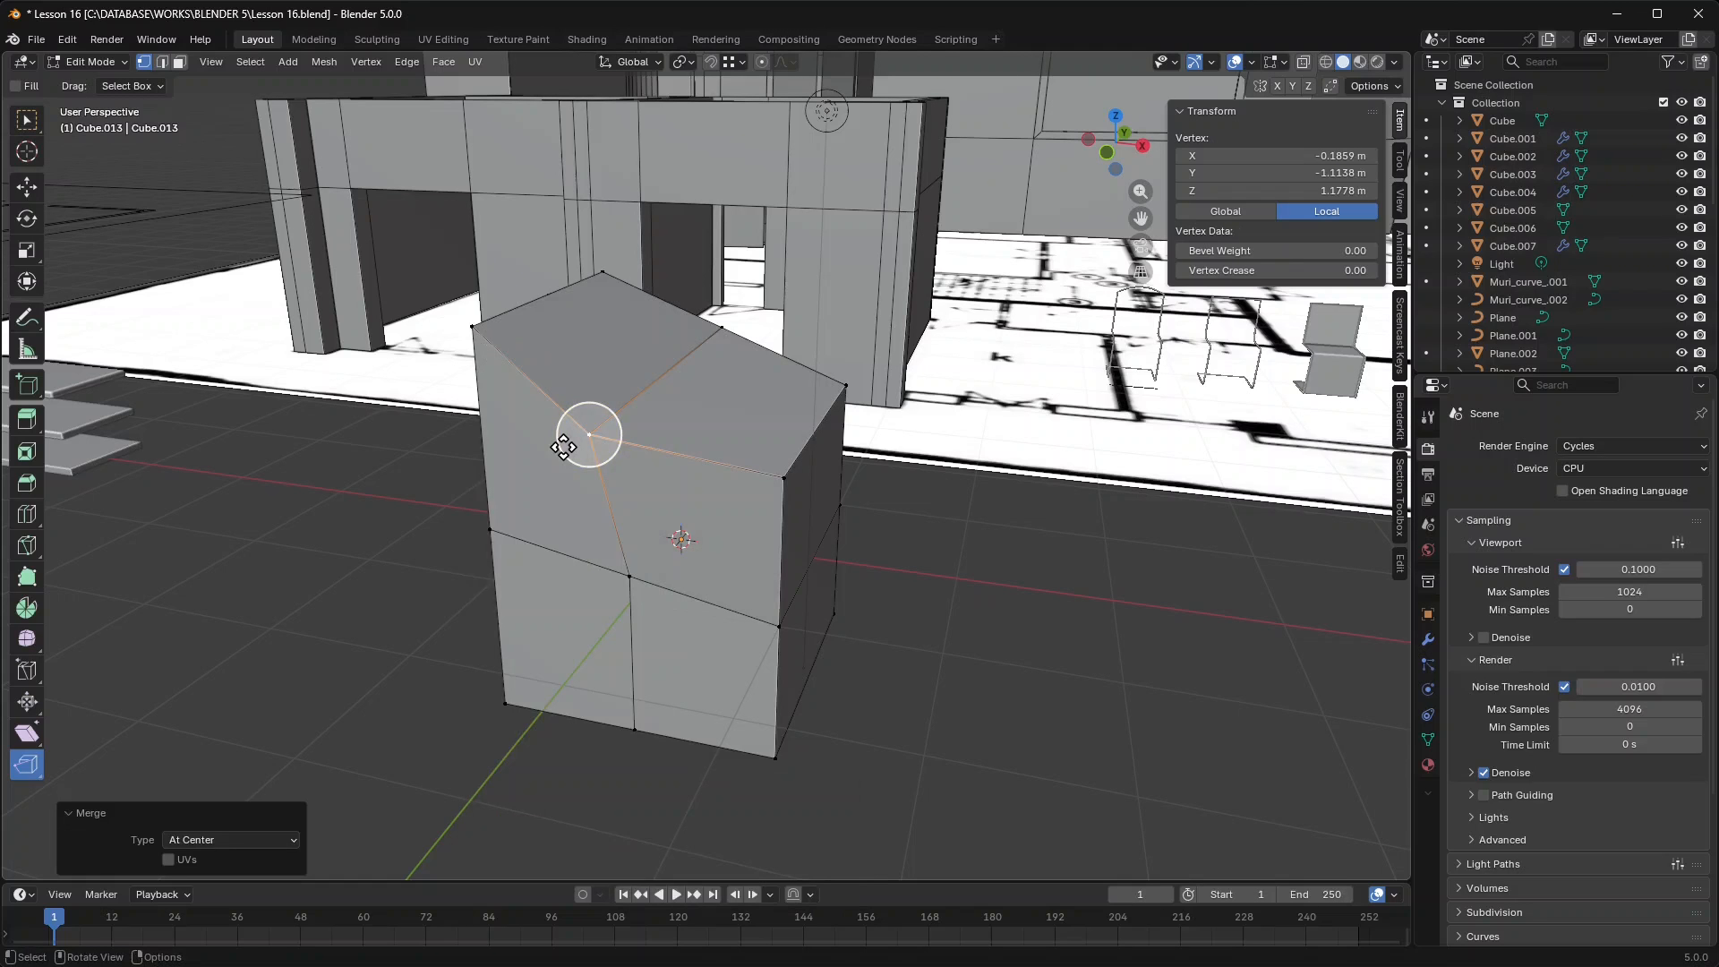
key("ctrl+z")
Try merging the two ripped vertices At First, and undo the merge.
right_click(634, 419)
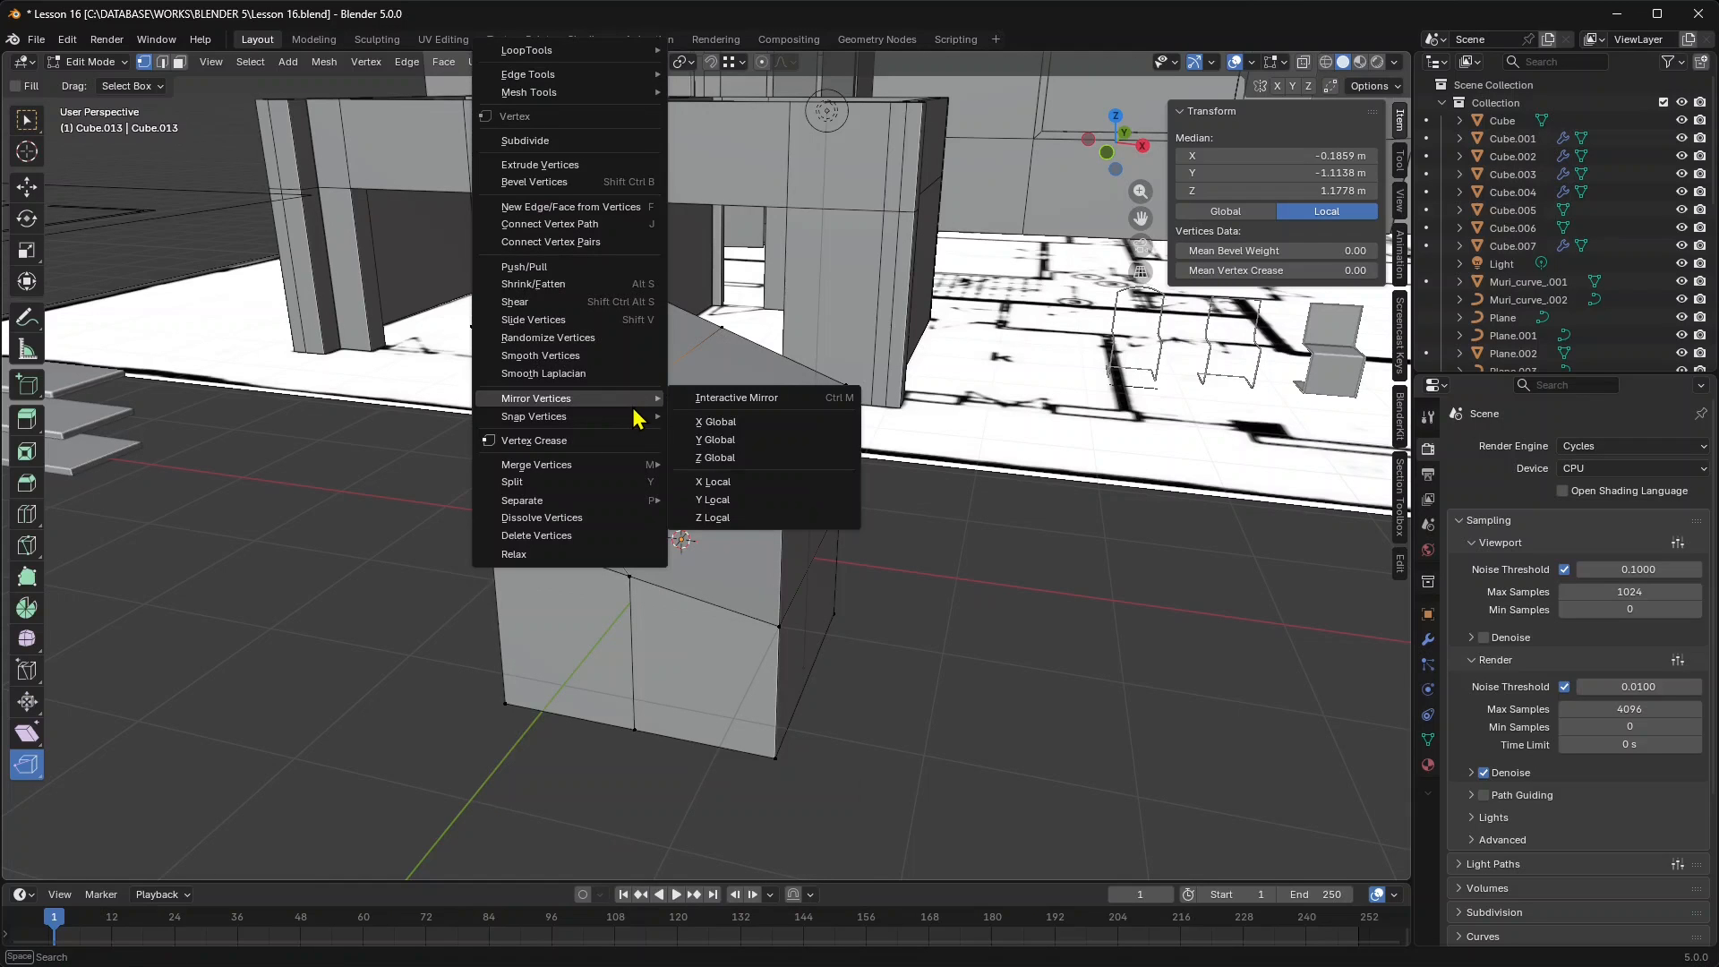
mouse_move(618, 465)
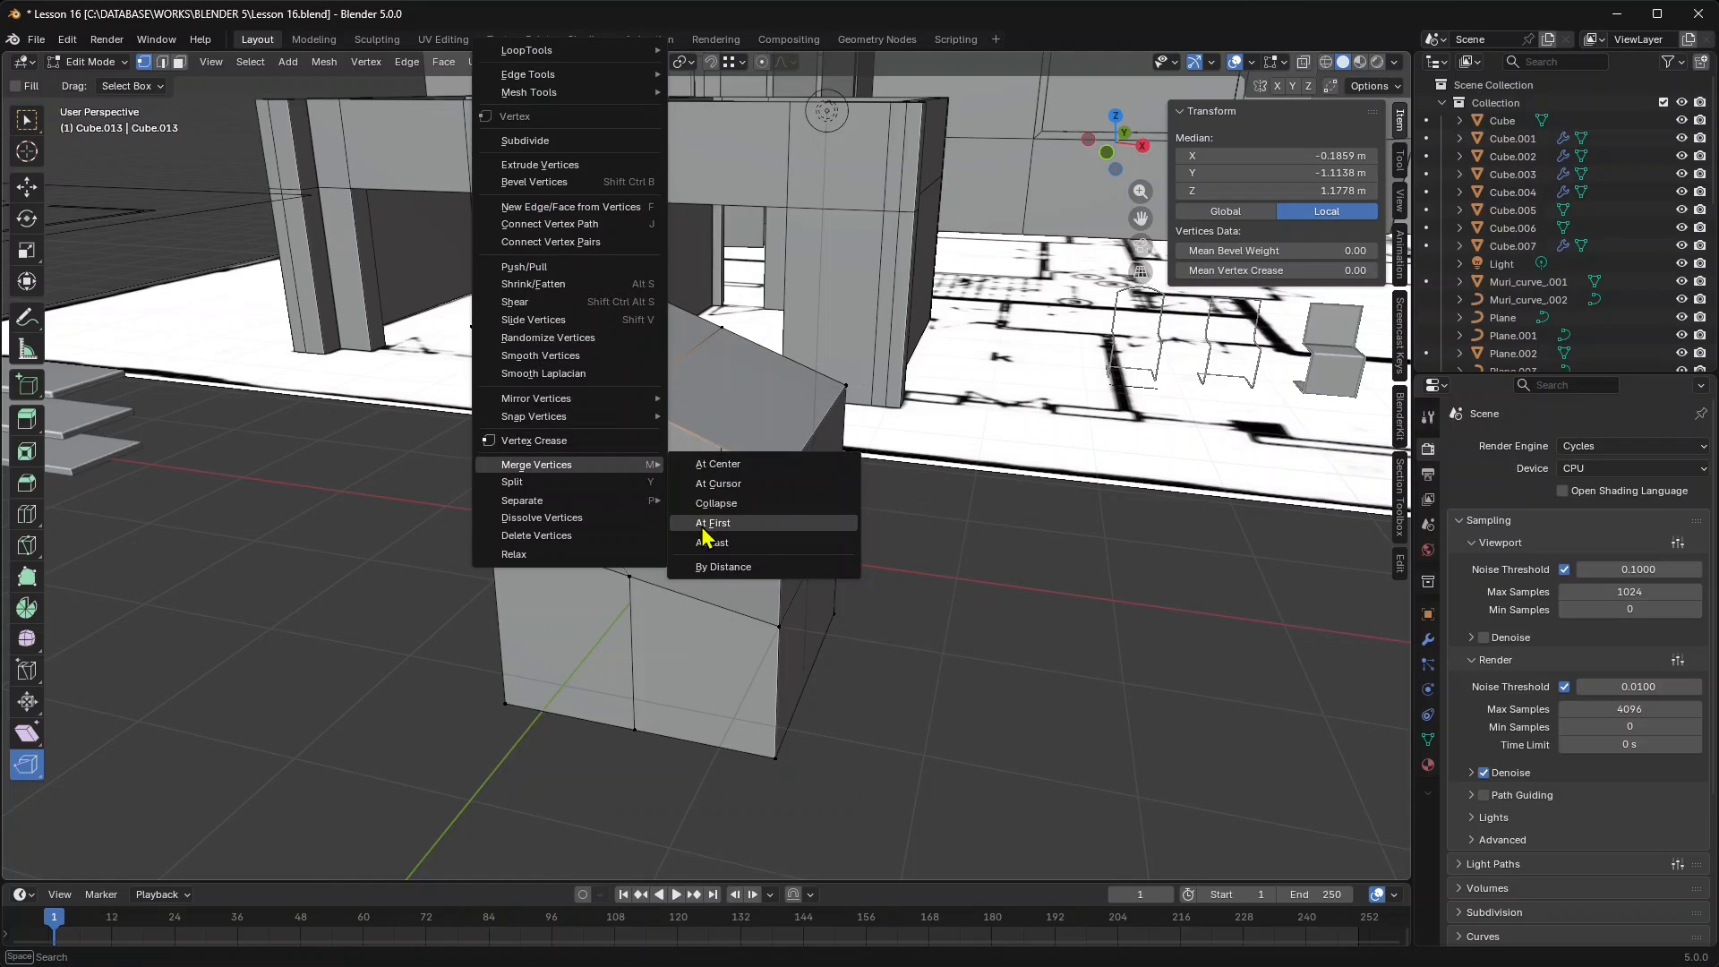
left_click(739, 526)
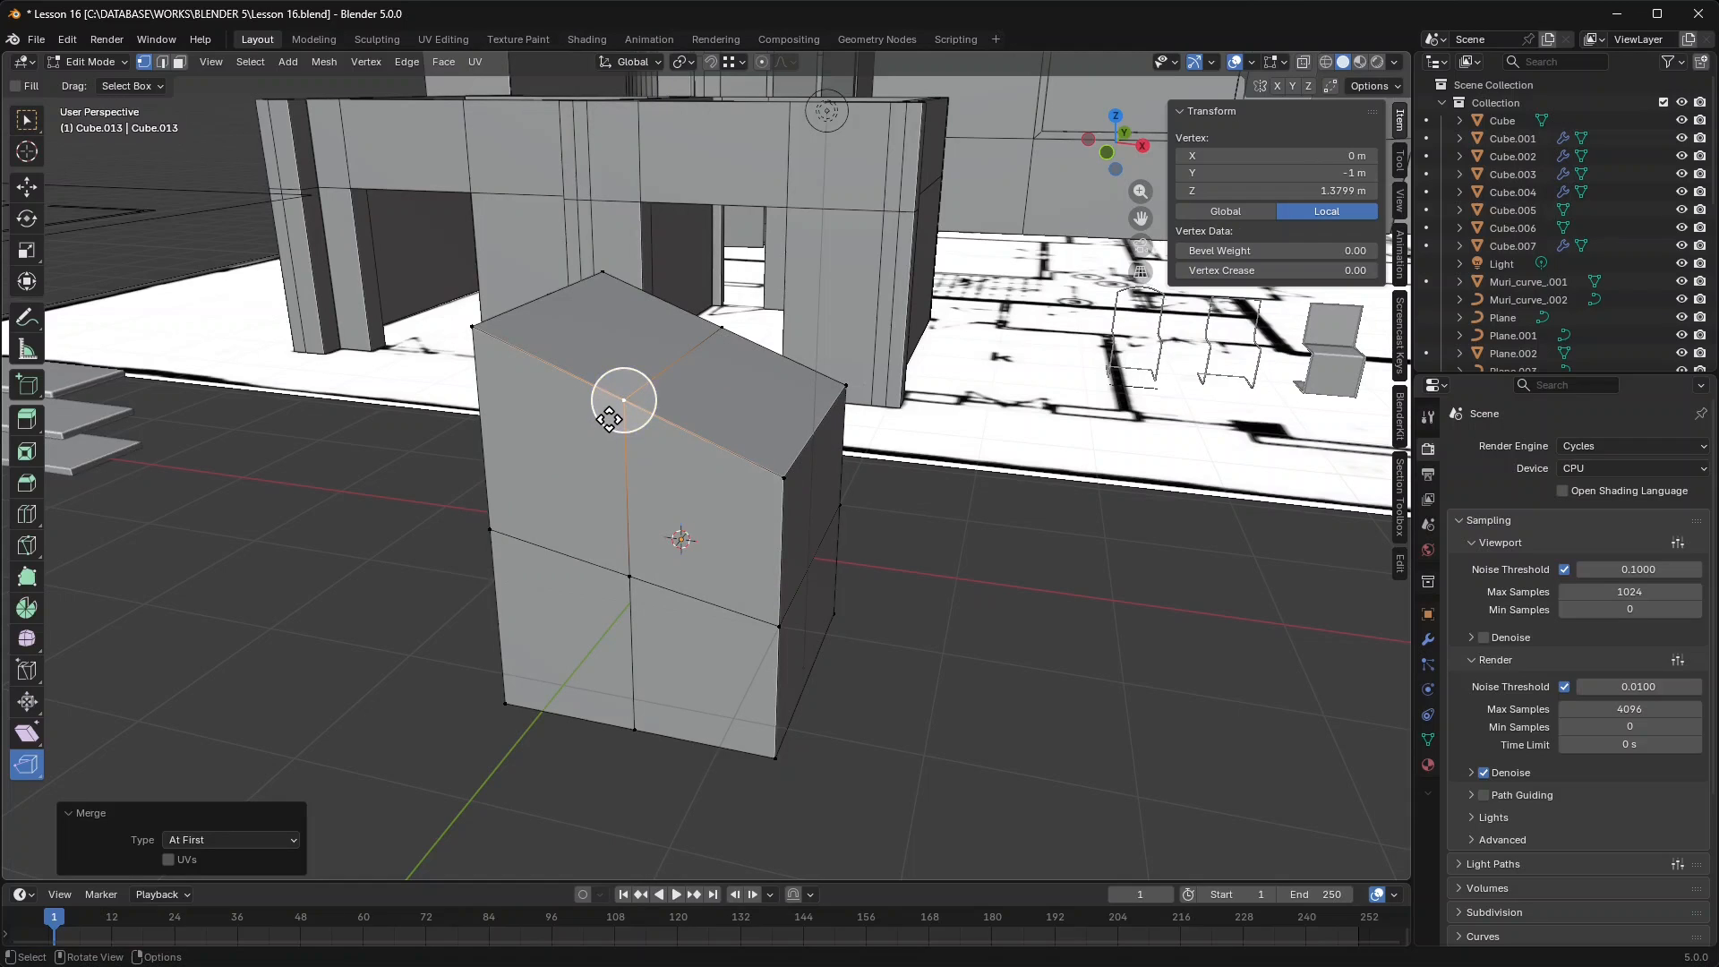
key("ctrl+z")
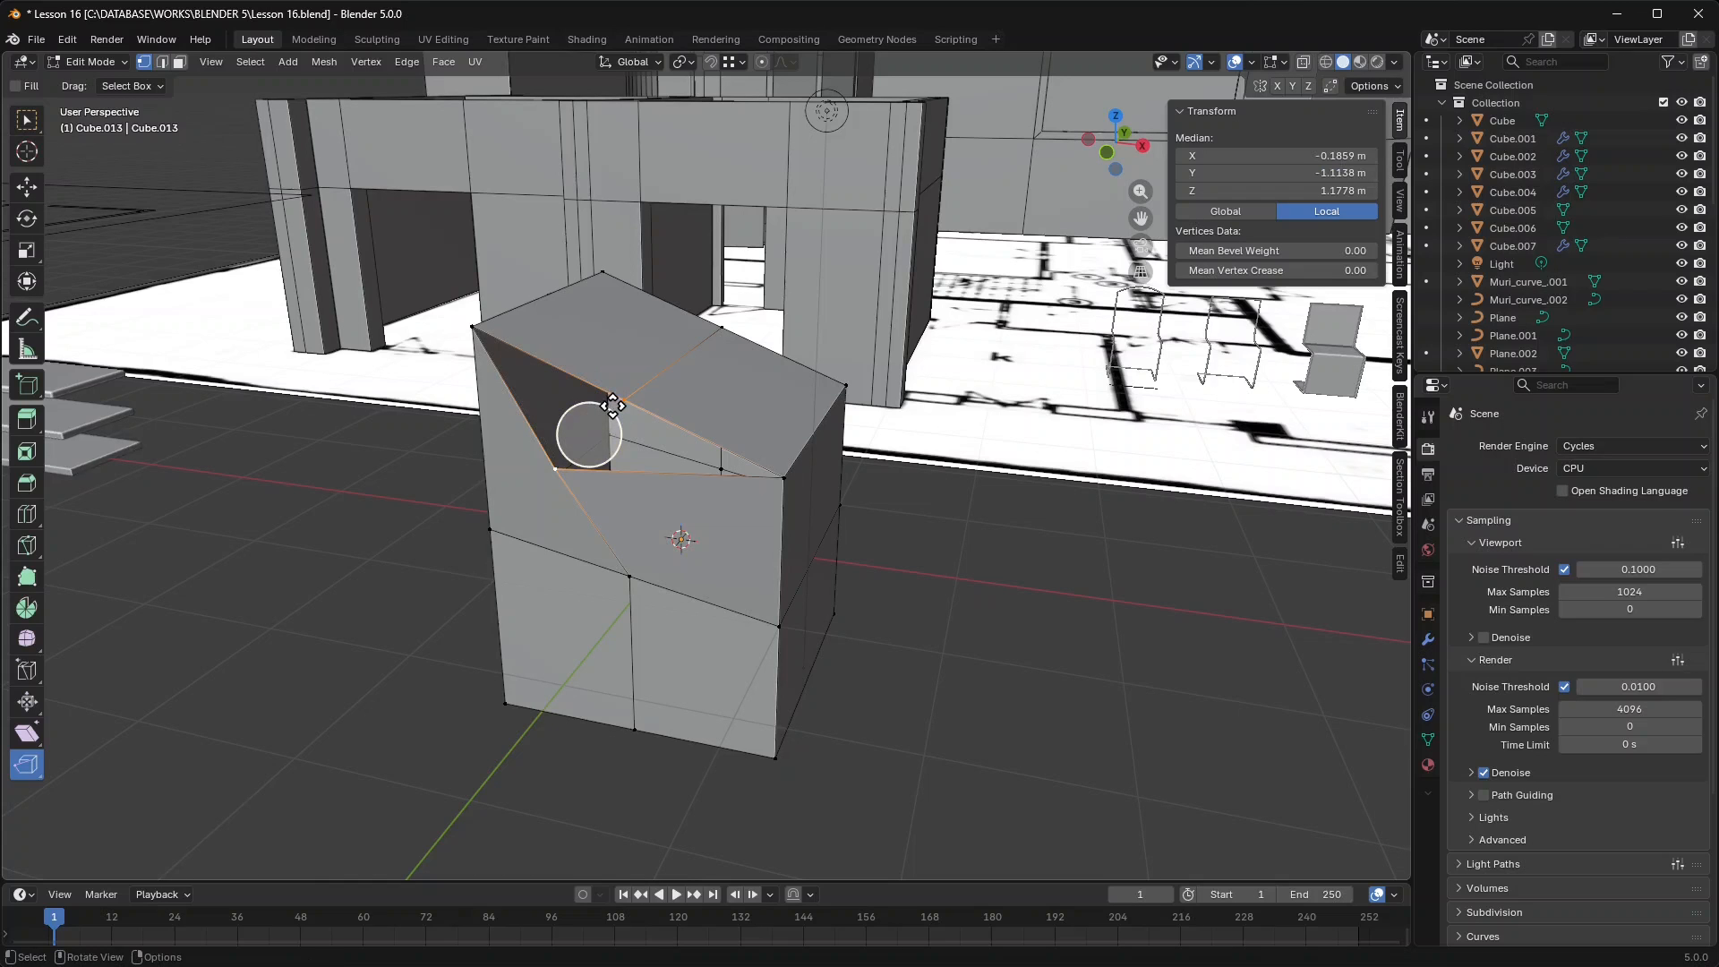
Try merging the two ripped vertices At Last, and undo the merge.
right_click(618, 414)
mouse_move(588, 465)
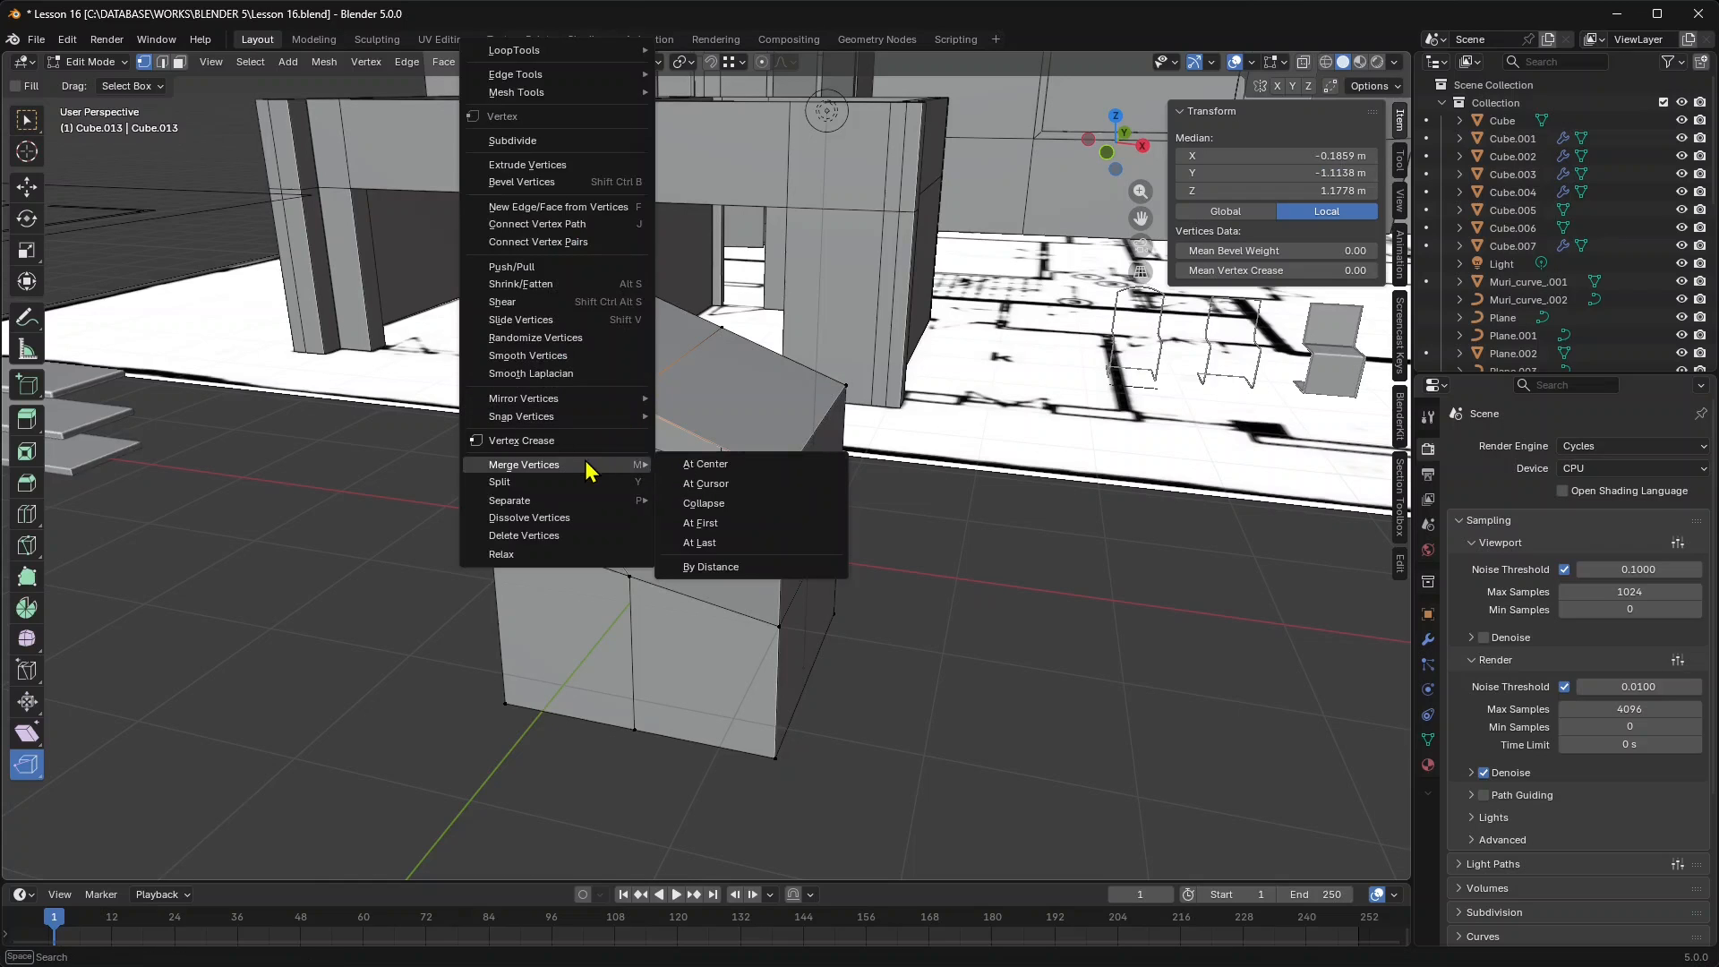
left_click(703, 543)
key("ctrl+z")
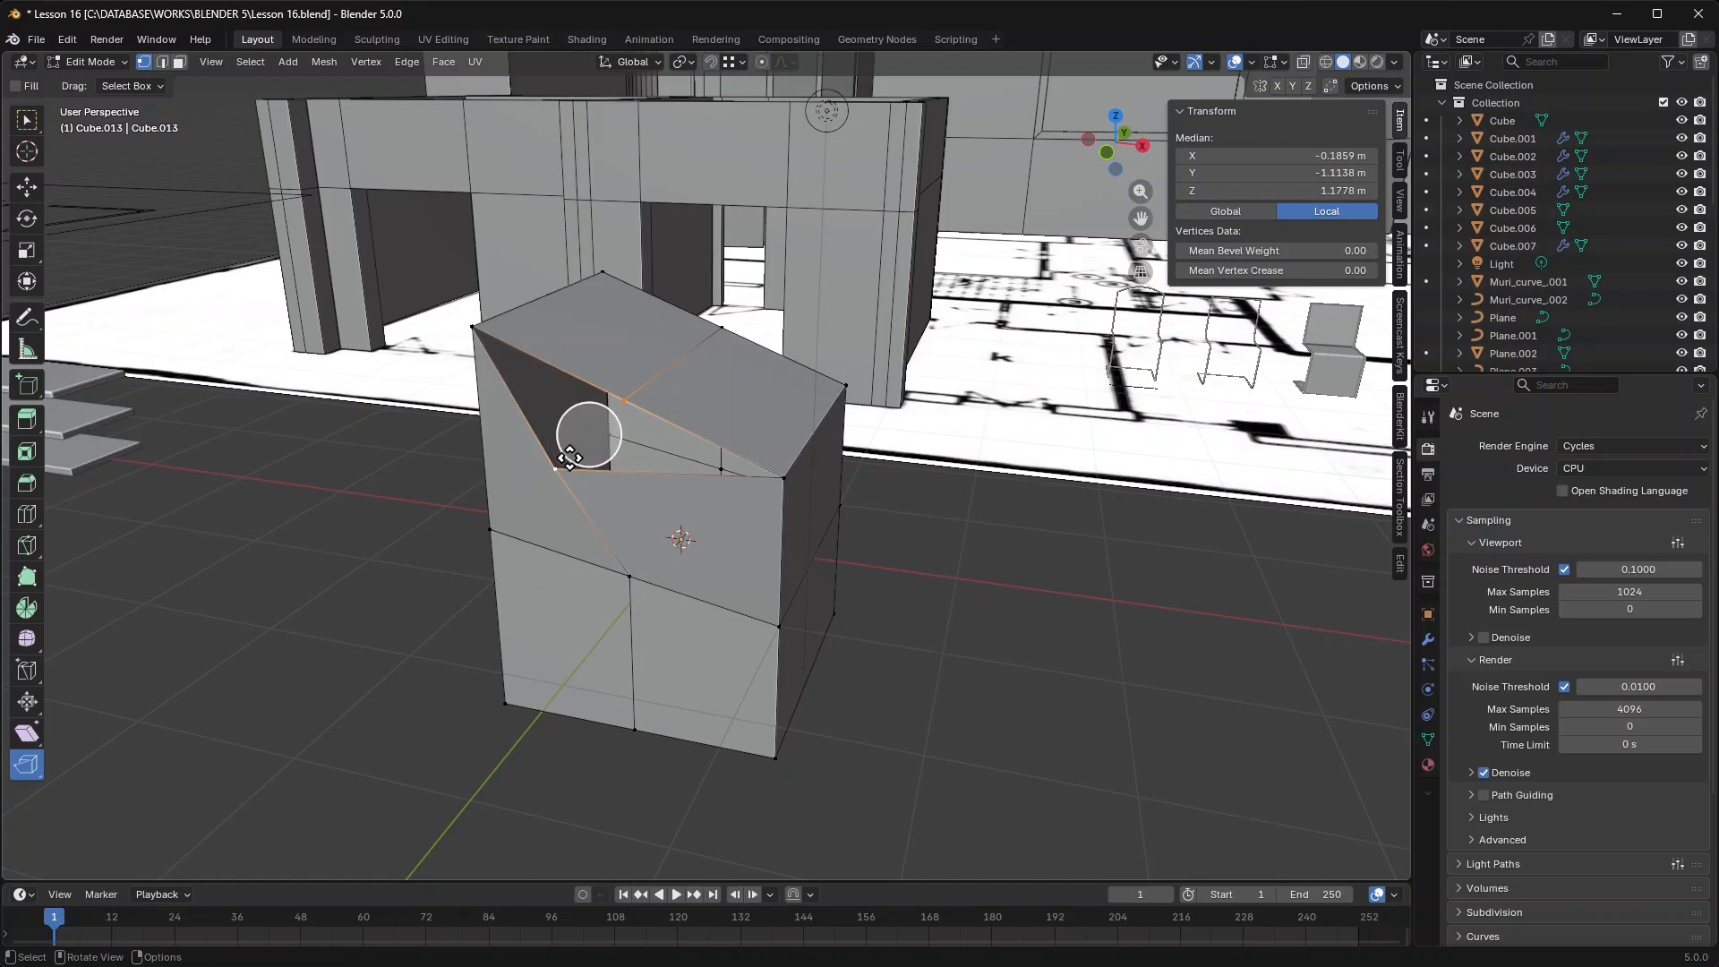
right_click(615, 402)
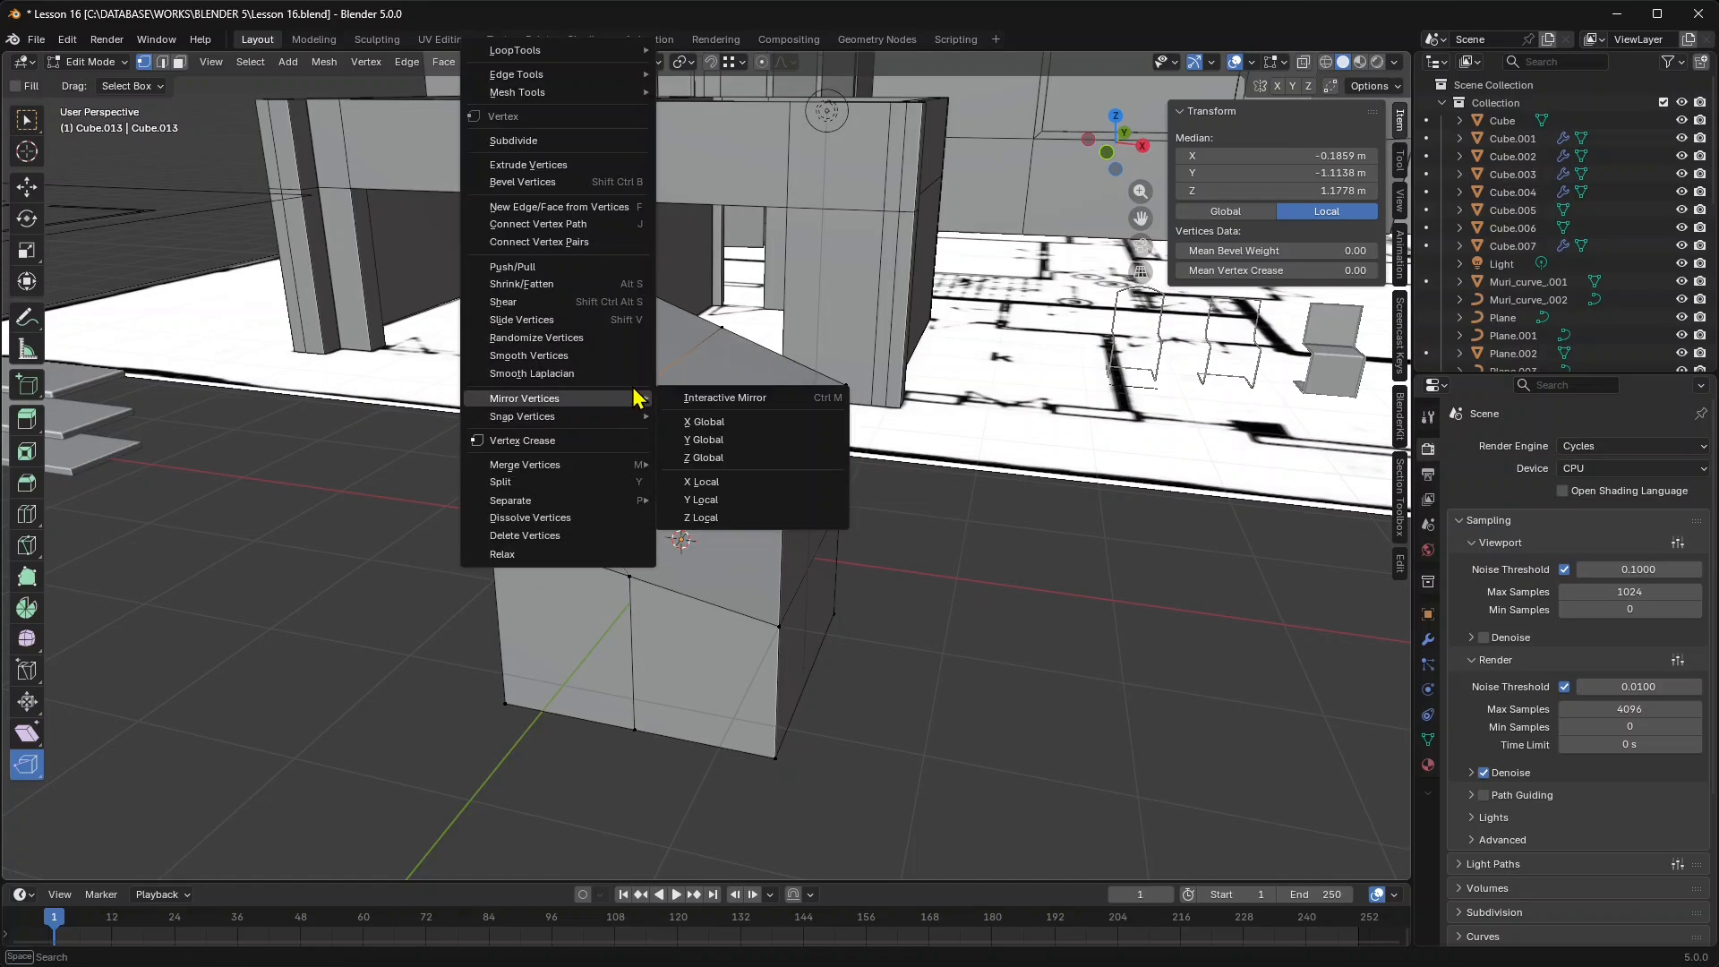
mouse_move(621, 419)
key("Escape")
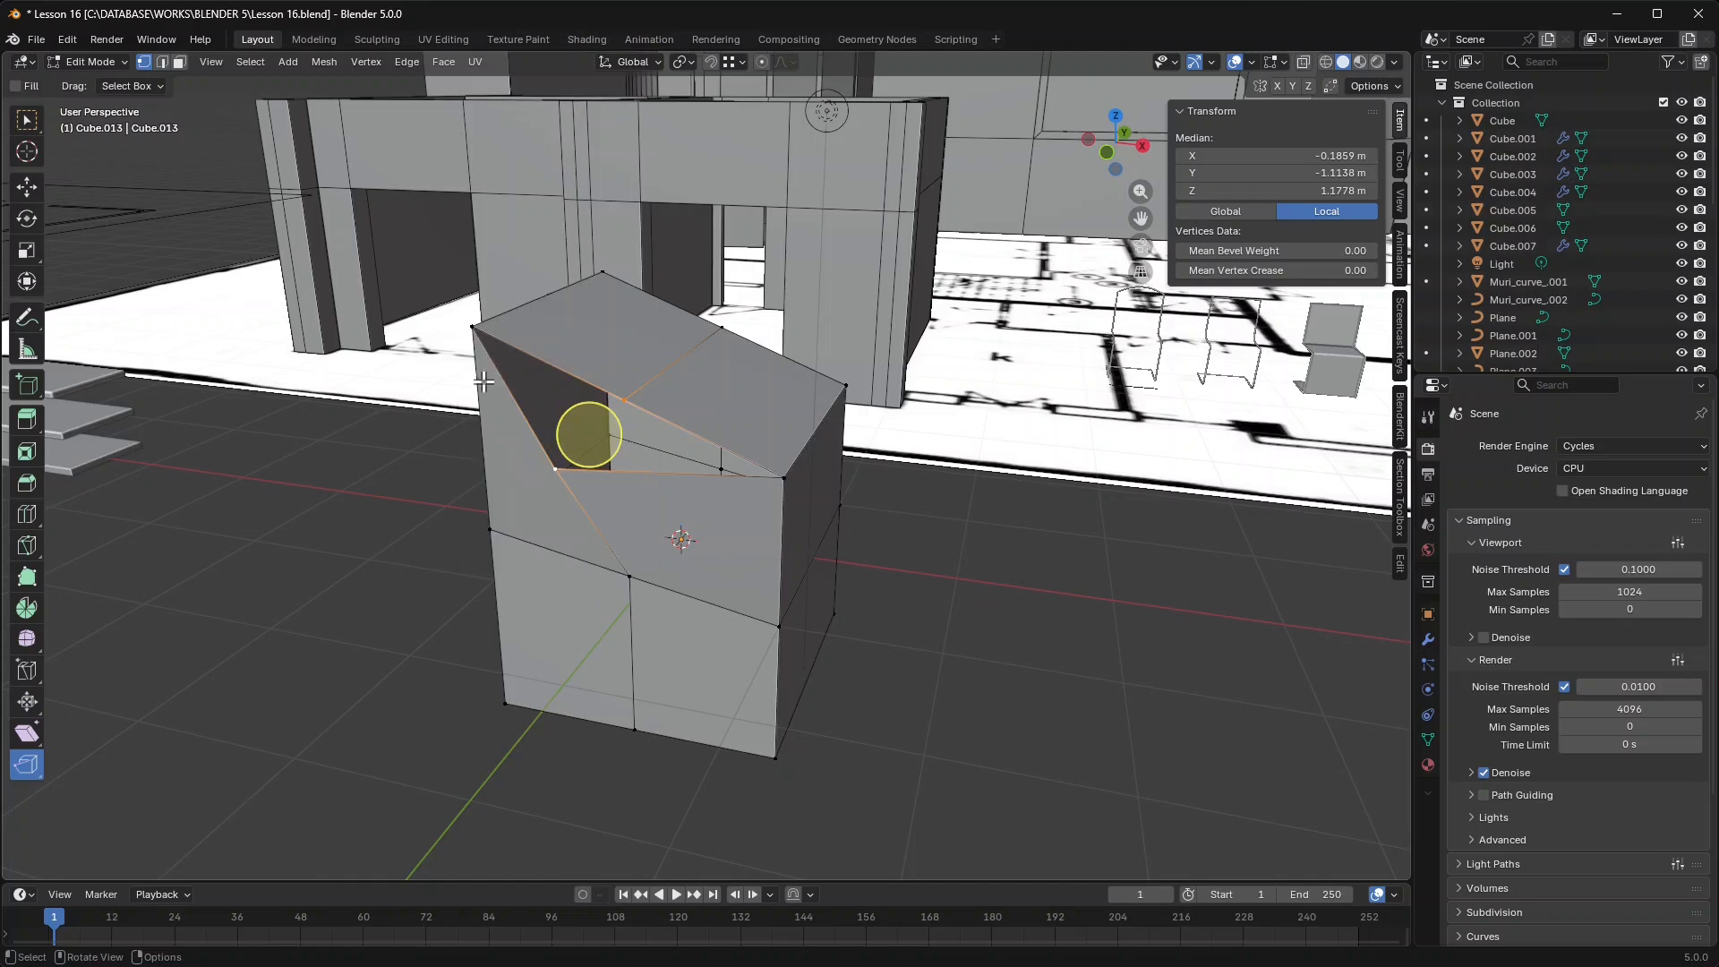
Box-select the vertices around the ripped opening and merge them By Distance with a merge distance of 0.72 m.
left_click_drag(403, 299, 851, 625)
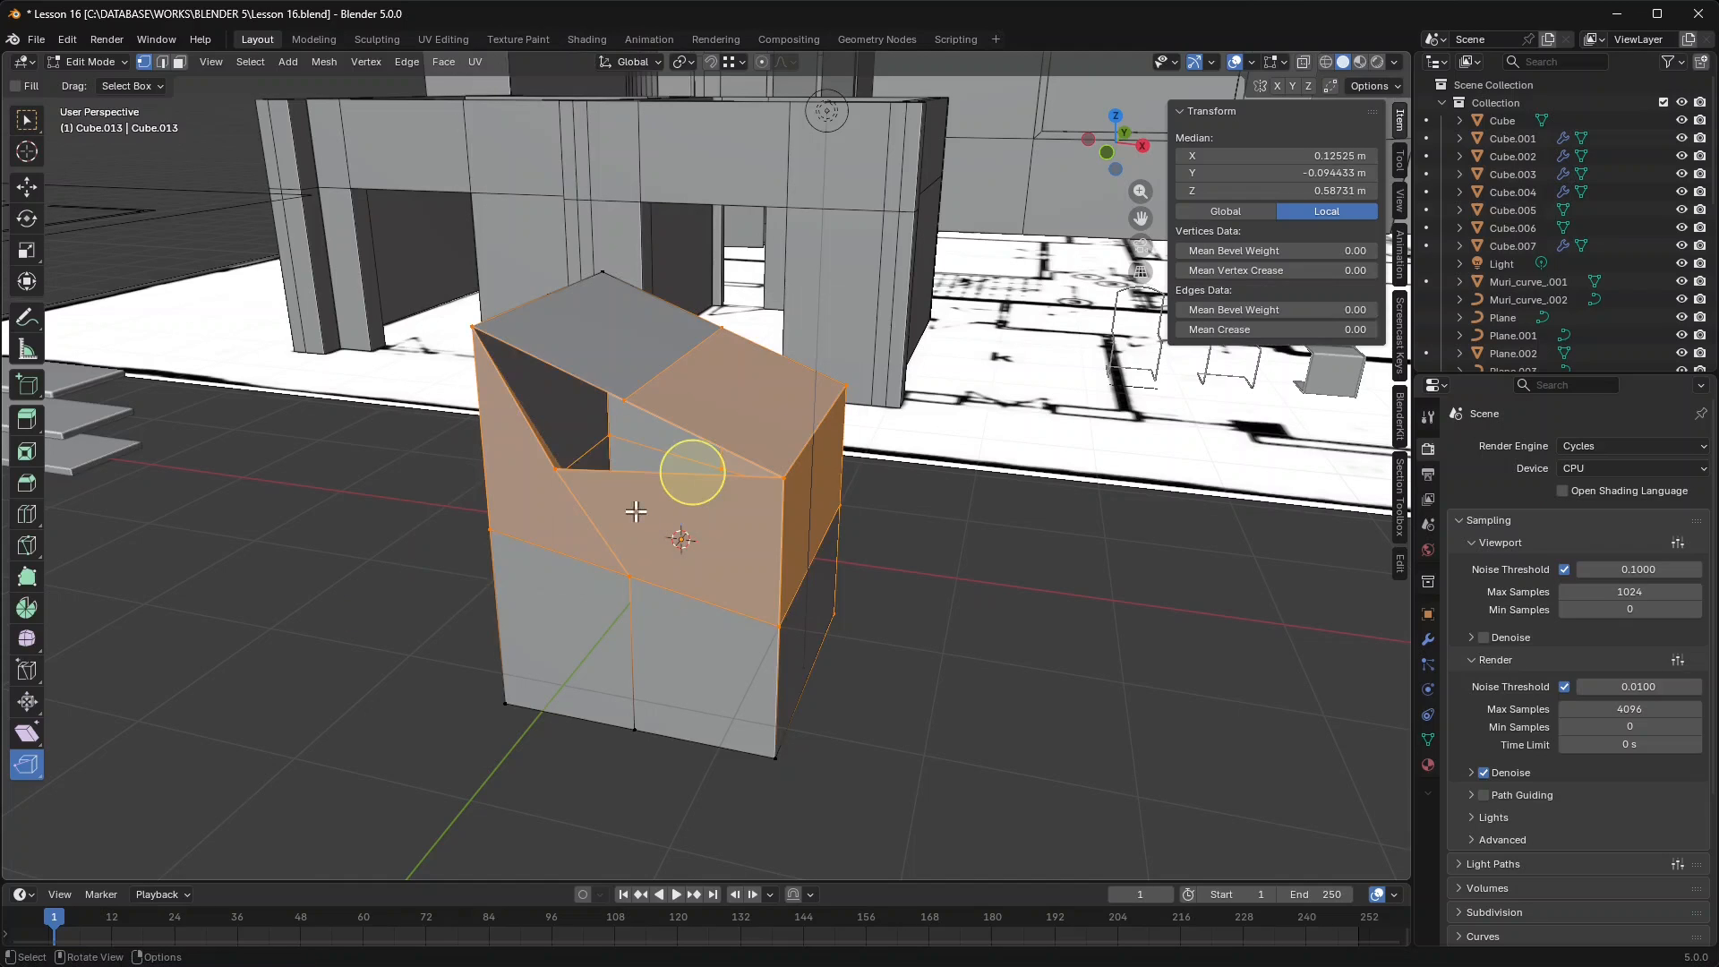
right_click(557, 473)
mouse_move(555, 480)
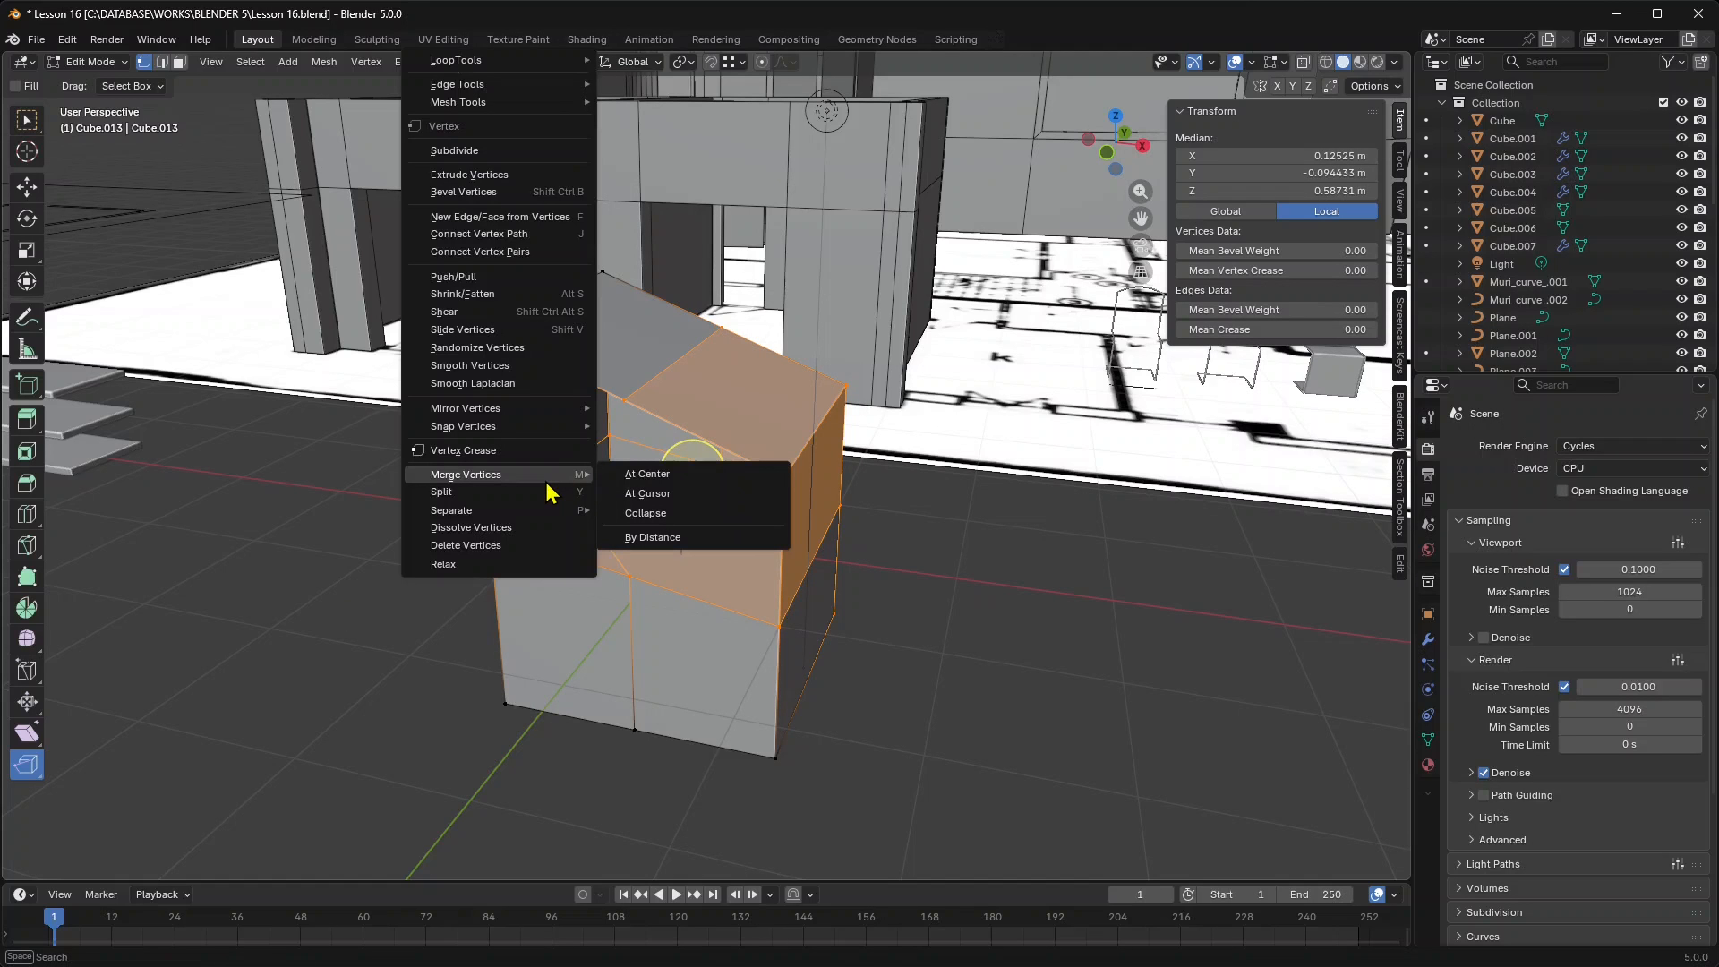
left_click(627, 538)
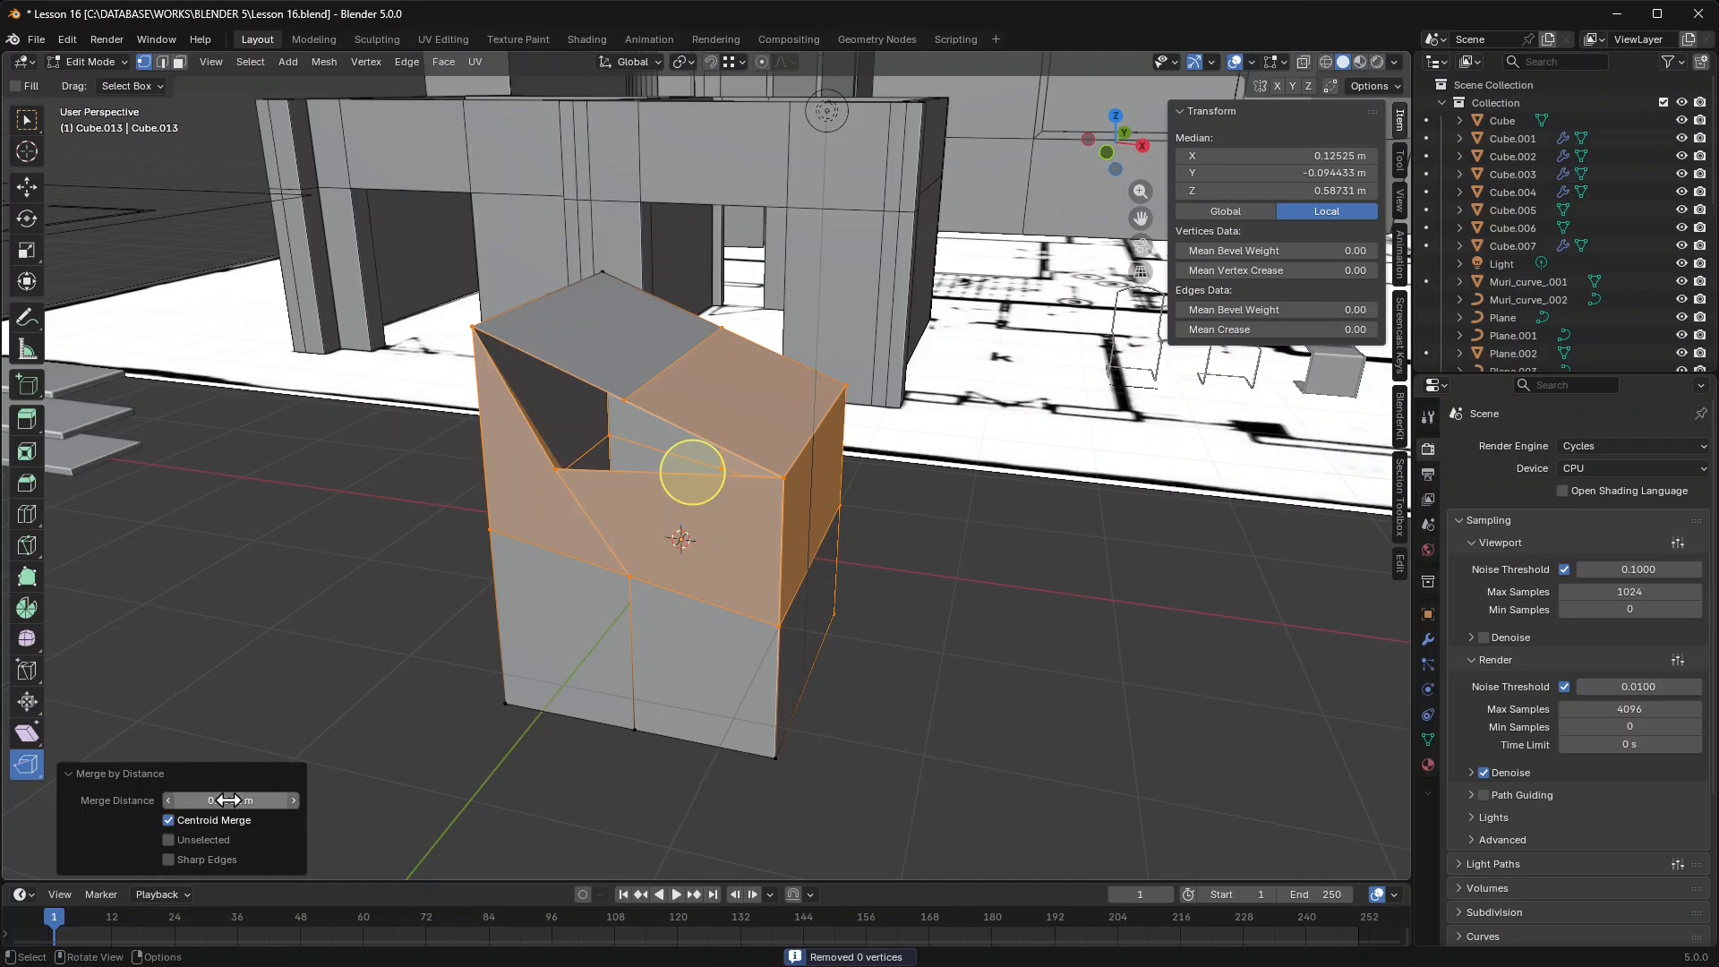
left_click_drag(231, 799, 282, 799)
mouse_move(699, 474)
left_mouse_down()
mouse_move(746, 472)
mouse_move(764, 499)
mouse_move(744, 487)
mouse_move(753, 510)
mouse_move(741, 476)
mouse_move(699, 475)
left_mouse_up()
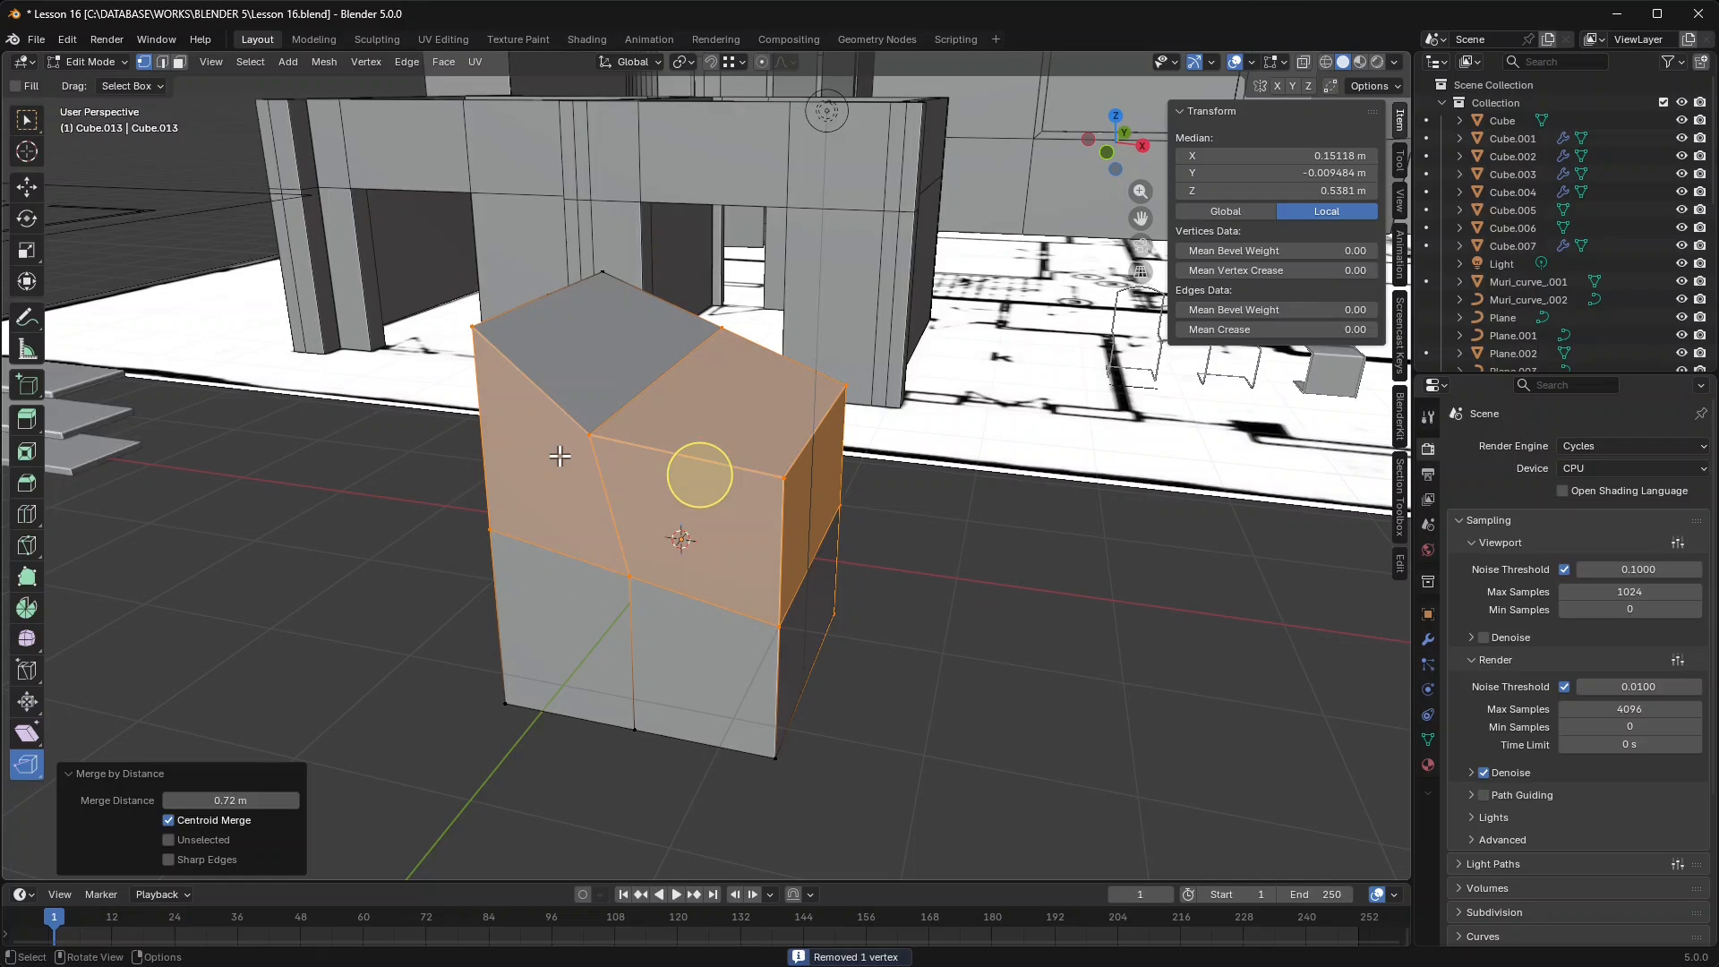